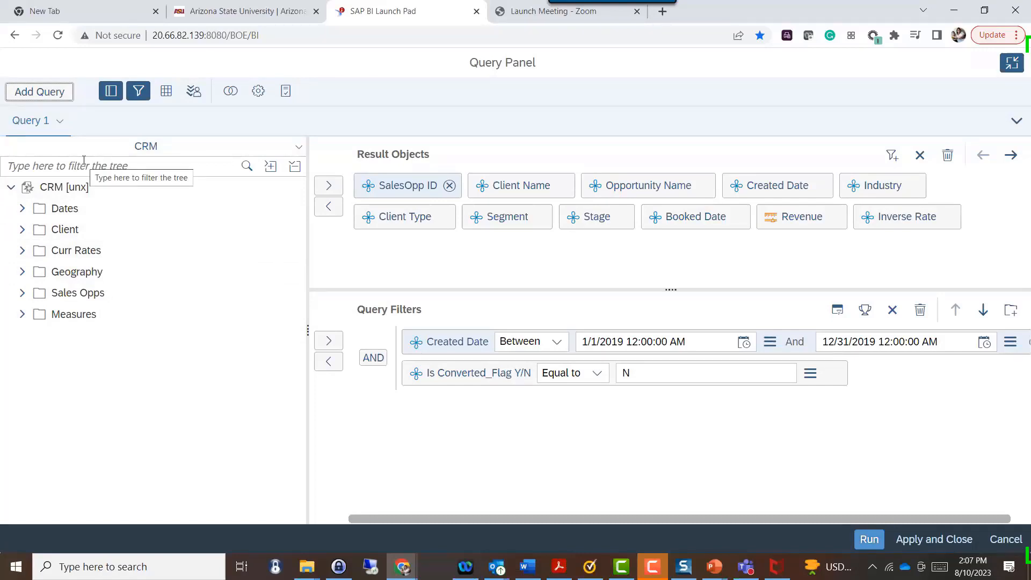
Search the CRM universe tree for objects matching "Customer".
left_click(83, 160)
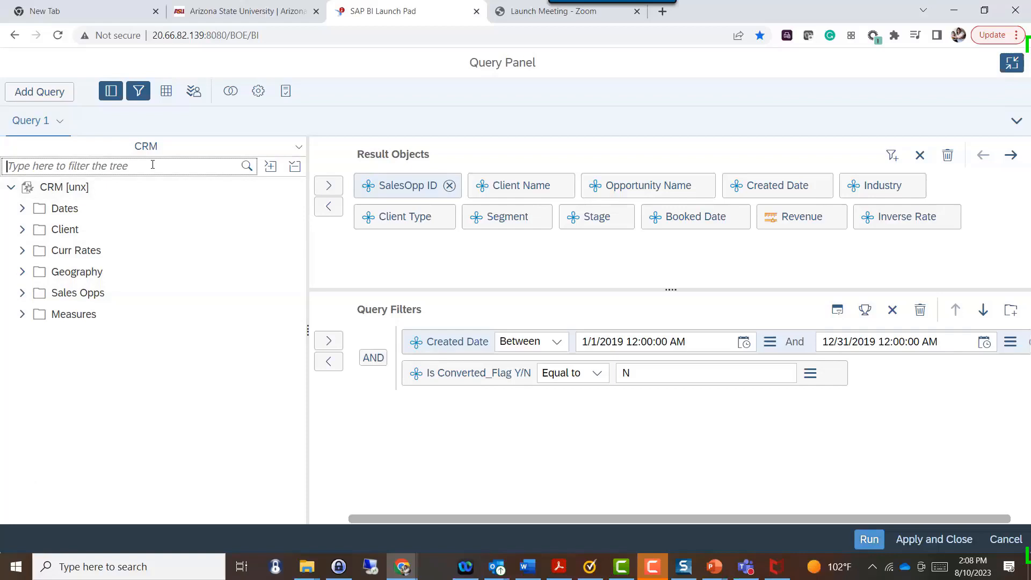
type("Customer")
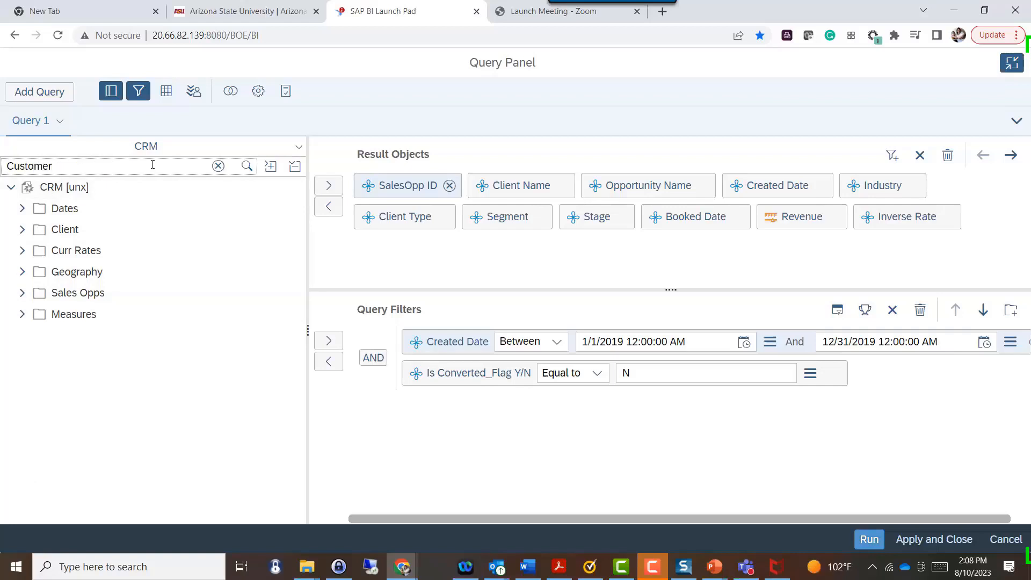
key("Return")
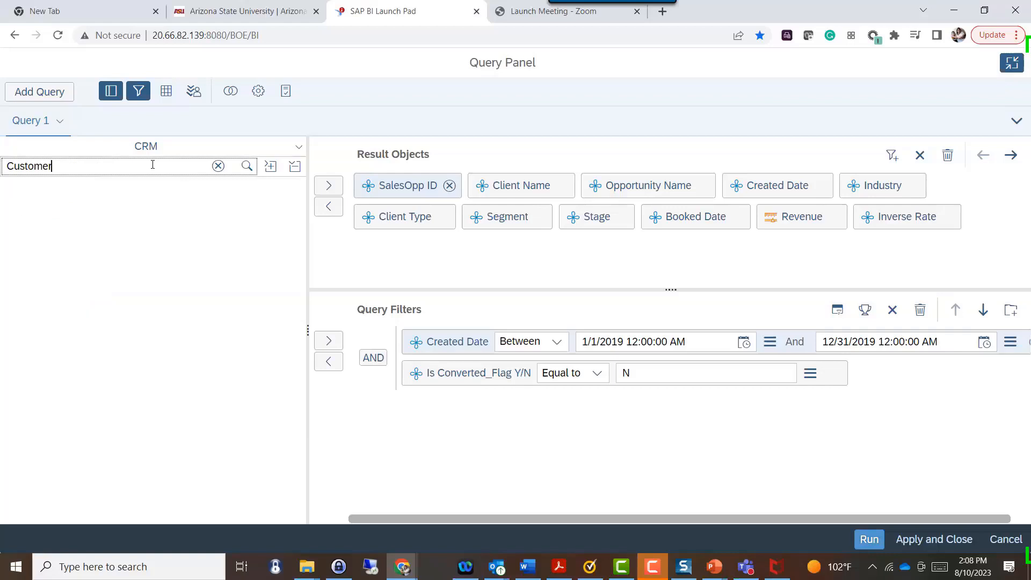
Filter the CRM universe tree by "Country" instead, and clear the filter to list all objects again.
key("BackSpace")
key("BackSpace")
key("BackSpace")
key("BackSpace")
key("BackSpace")
key("BackSpace")
key("BackSpace")
type("ps")
key("BackSpace")
key("BackSpace")
type("ountry")
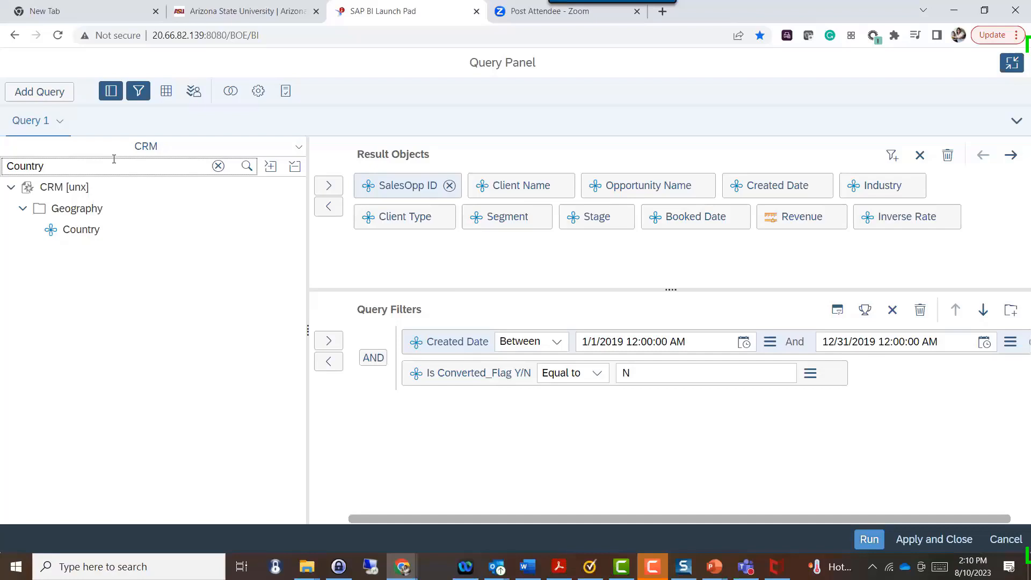
left_click(218, 165)
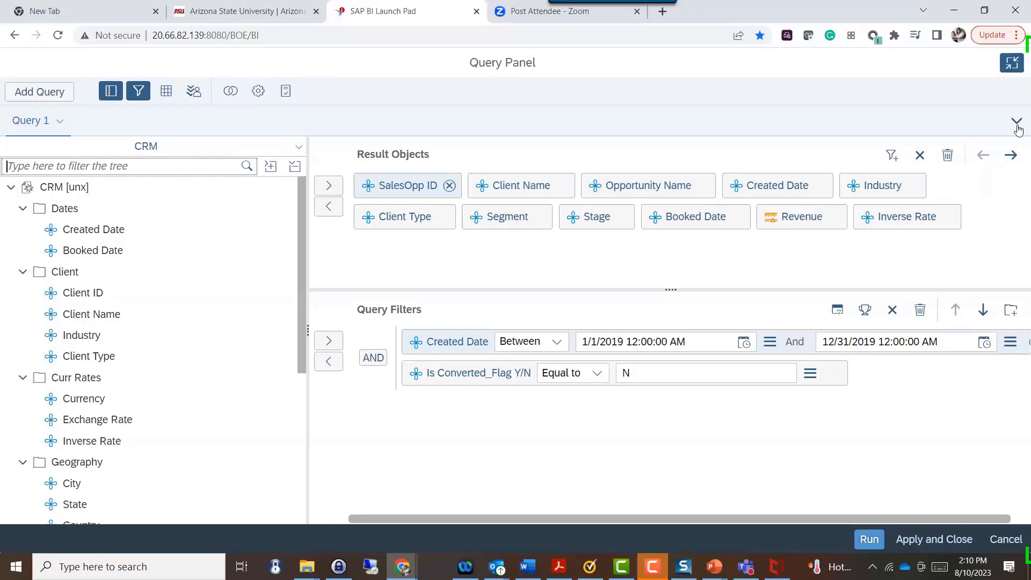
Locate the Segment and SalesOpp ID result objects and the Created Date and Is Converted_Flag Y/N filter objects in the universe tree.
left_click(511, 225)
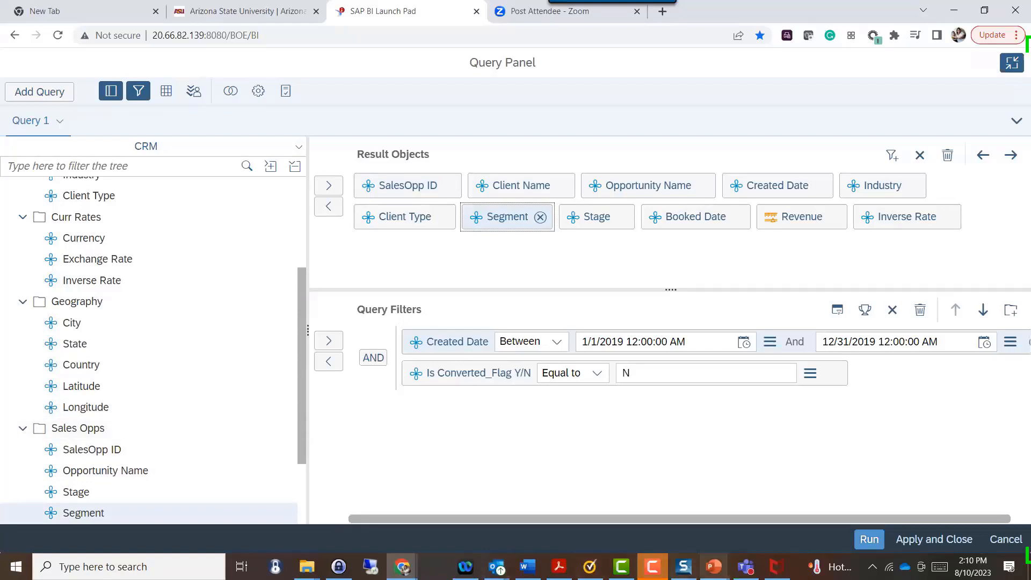
mouse_move(715, 567)
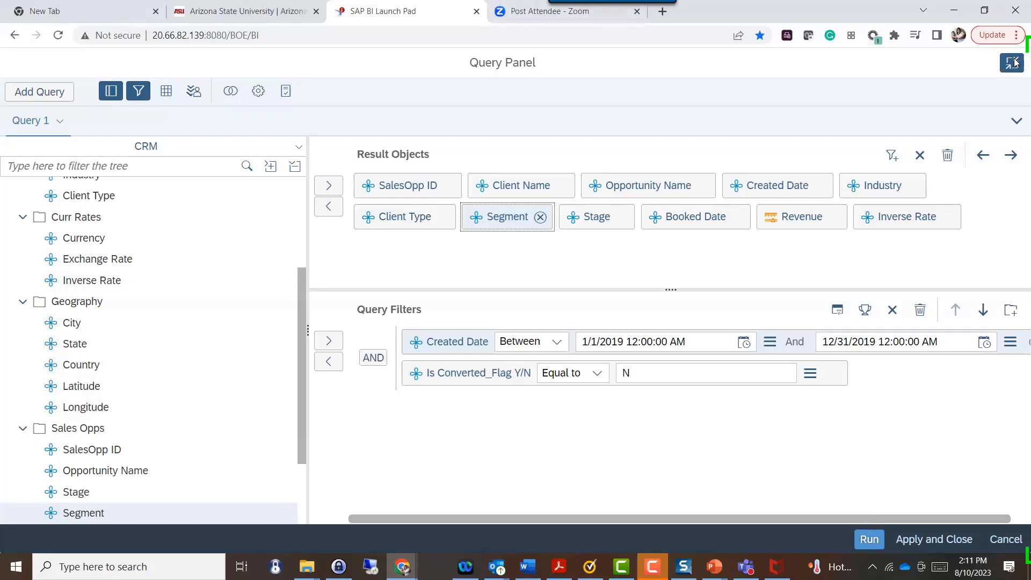
left_click(387, 189)
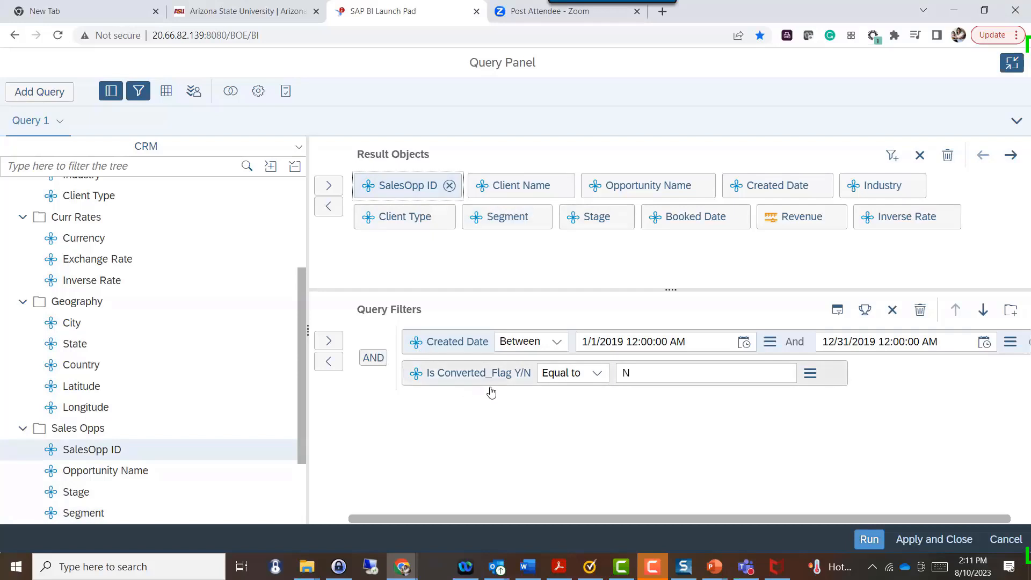
left_click(462, 348)
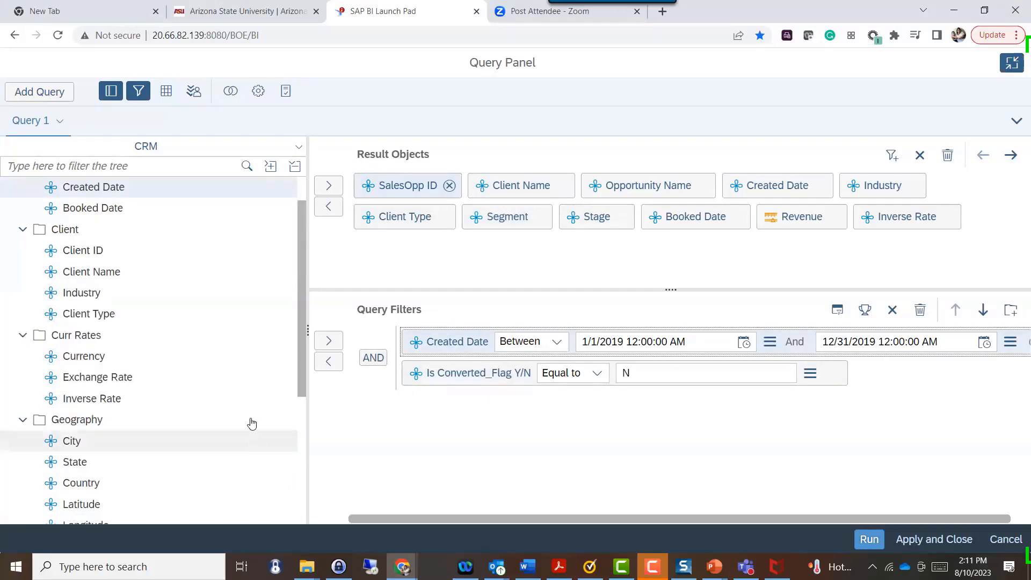
scroll(230, 384, "down", 4)
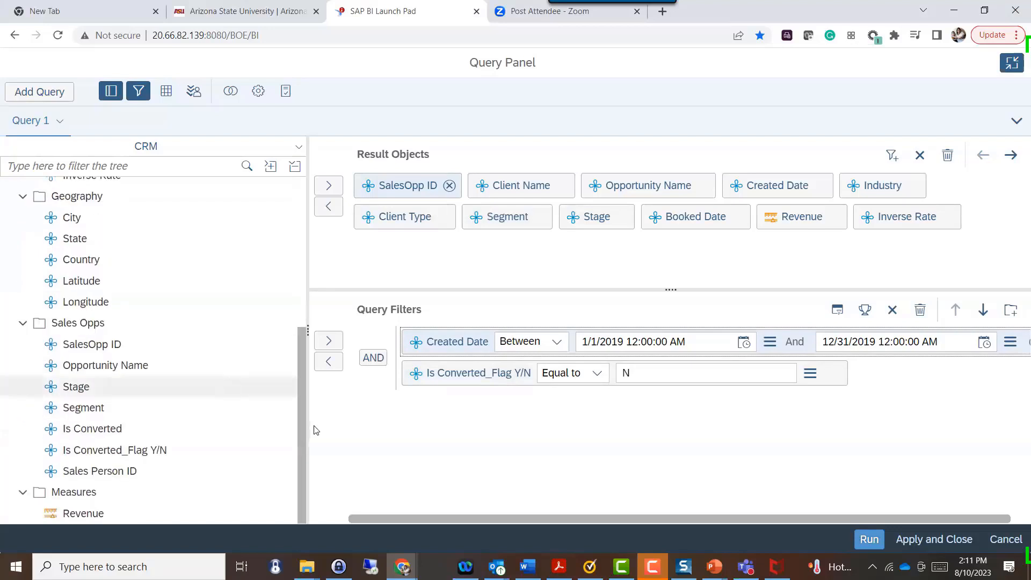
scroll(105, 367, "up", 5)
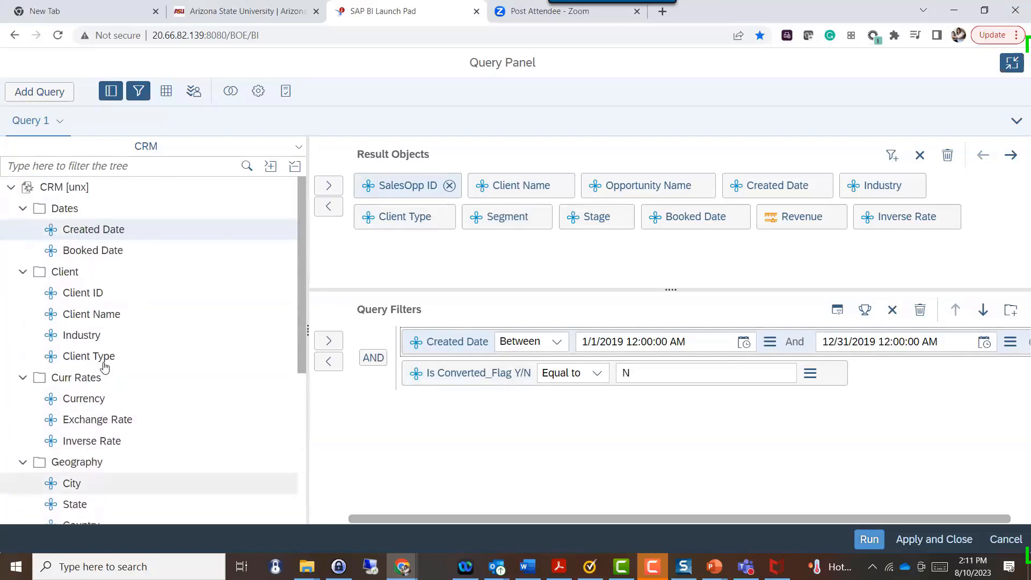
scroll(104, 368, "down", 5)
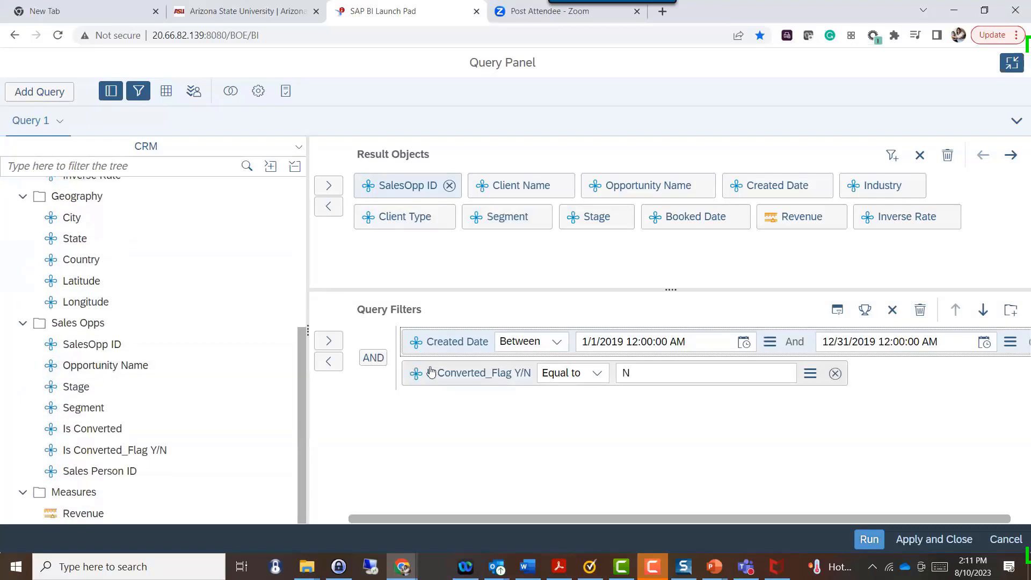
left_click(476, 375)
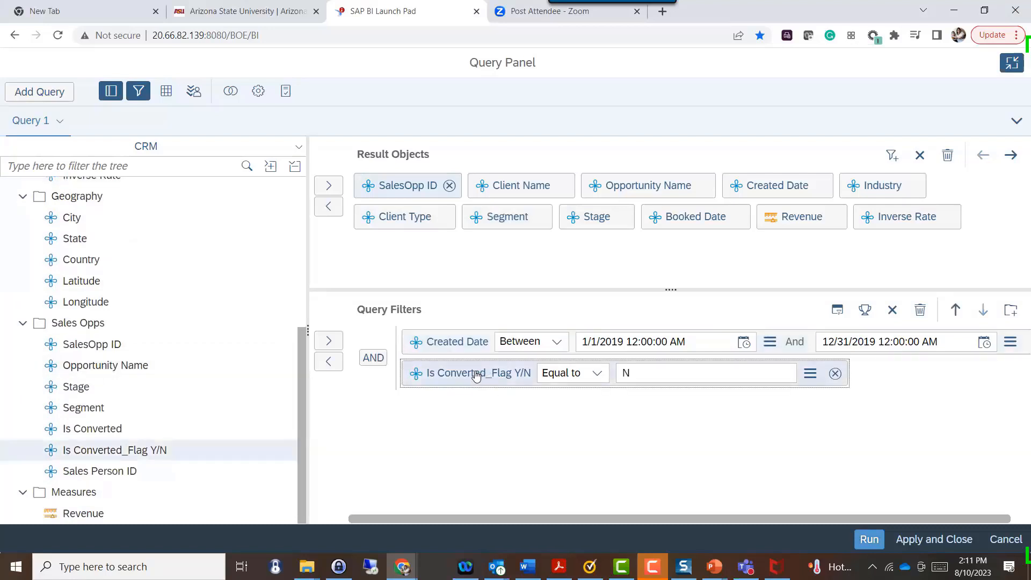
Leave the Query Panel without applying changes and dismiss the error message over the report.
mouse_move(559, 567)
left_click(1006, 539)
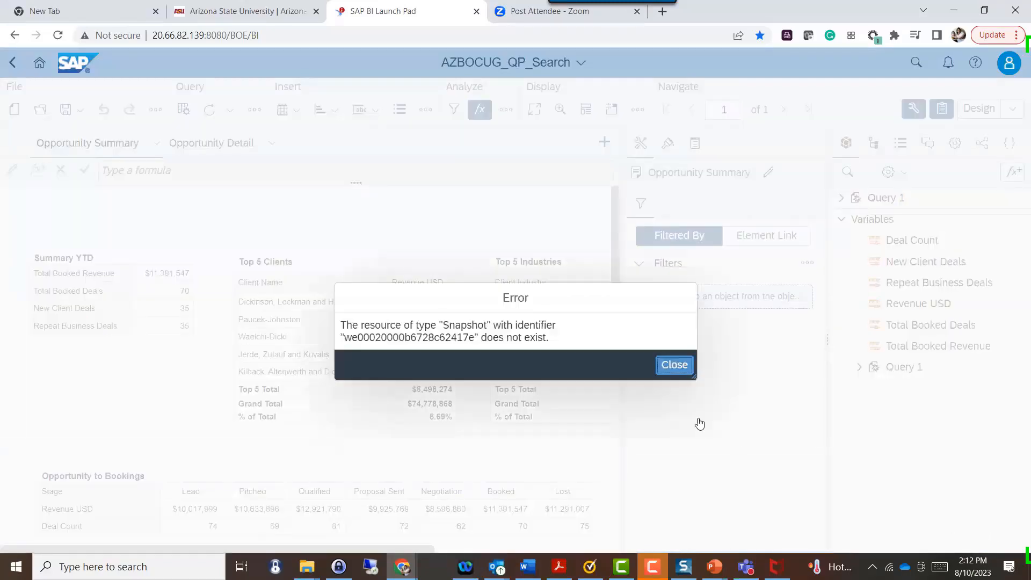
left_click(667, 370)
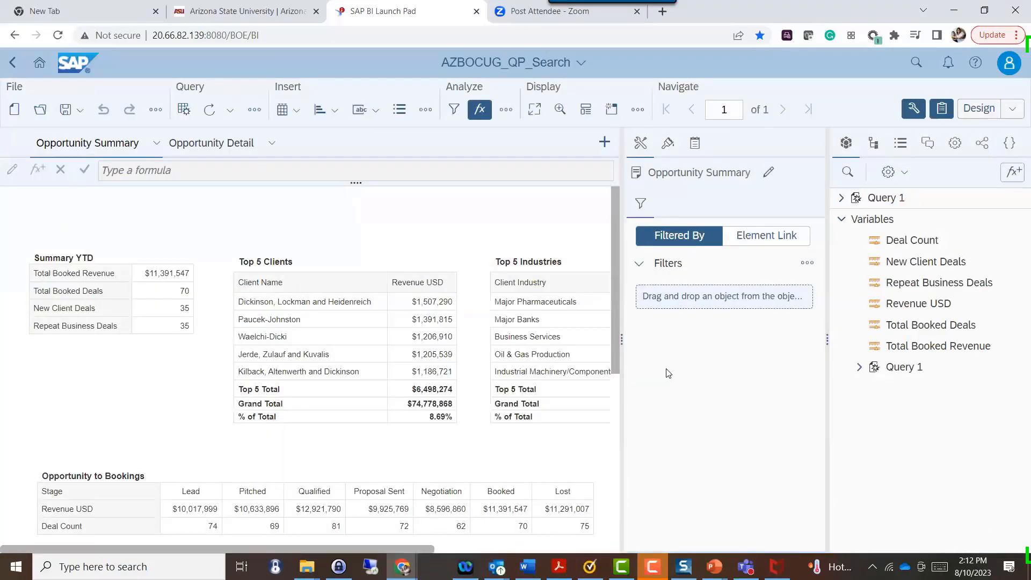
left_click(141, 218)
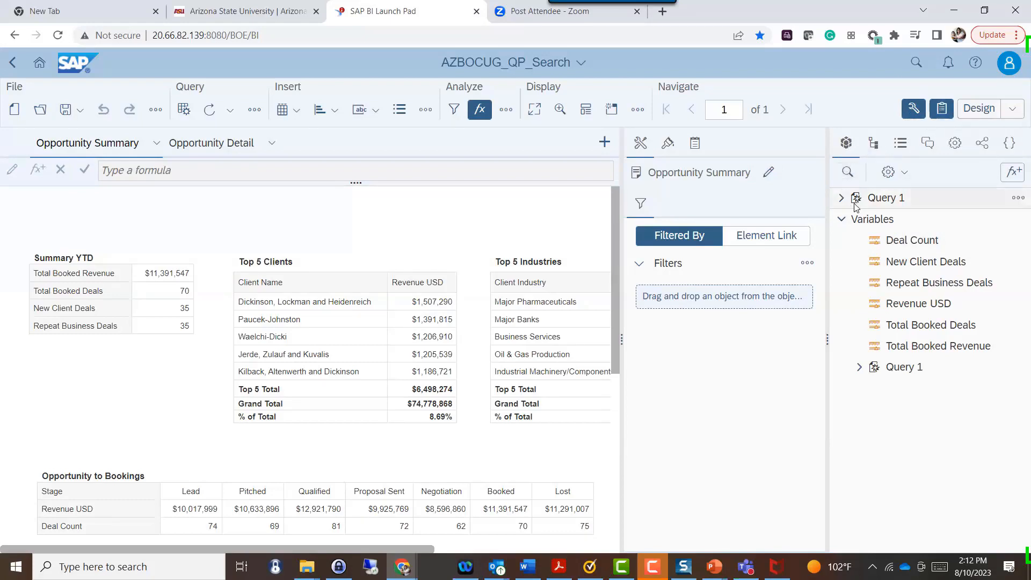
Switch to the open document AZBOCUG_DocObject_Search in Design mode.
left_click(514, 66)
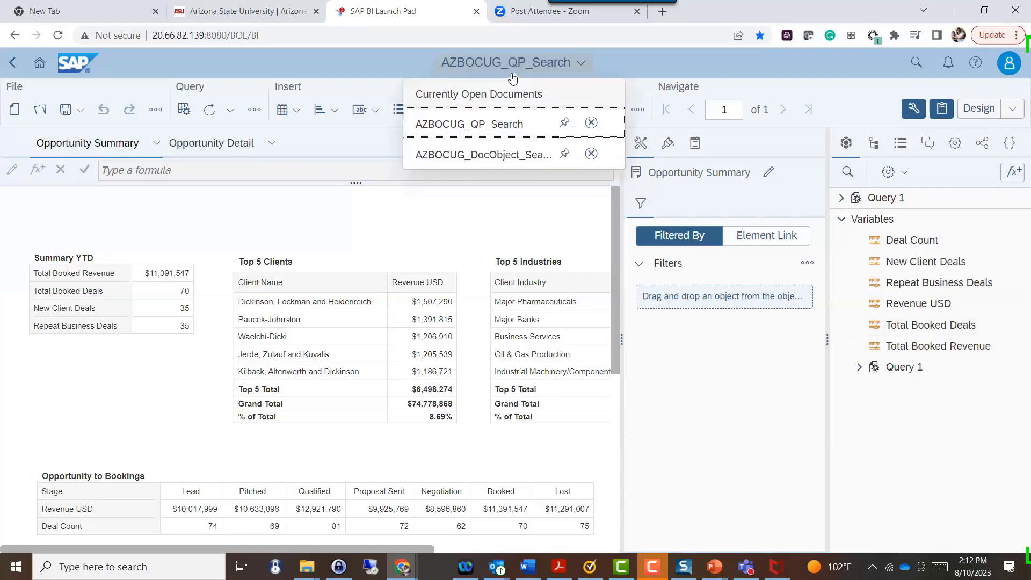
left_click(486, 156)
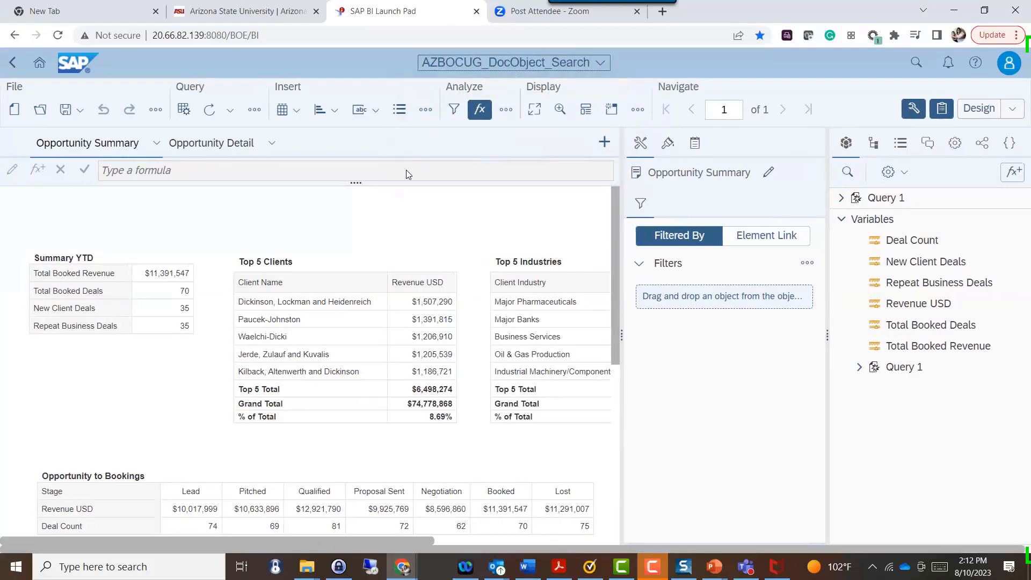
left_click(963, 108)
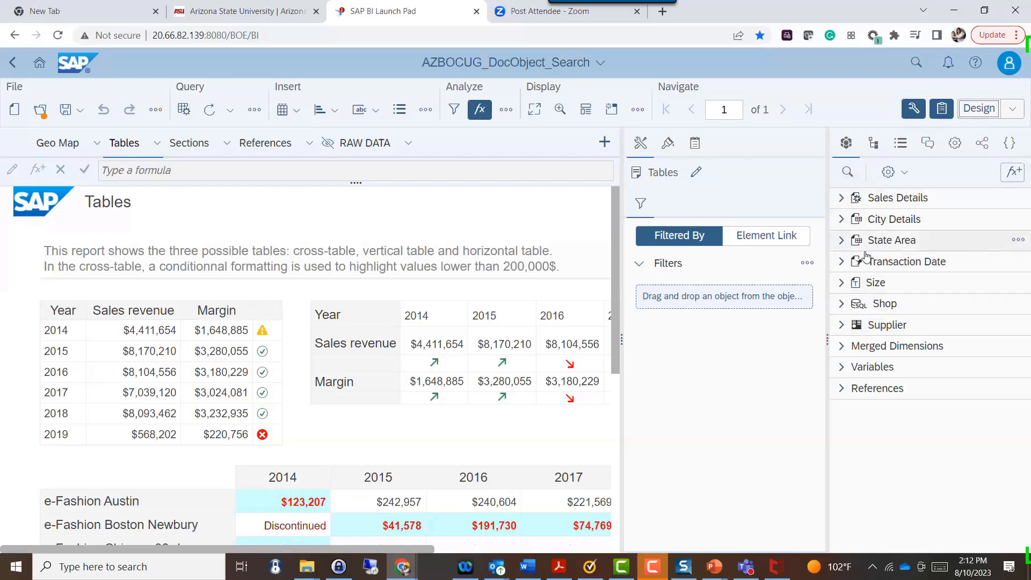
Search the document objects for "Co" and expand the Supplier query to see its matching objects.
left_click_drag(862, 260, 863, 258)
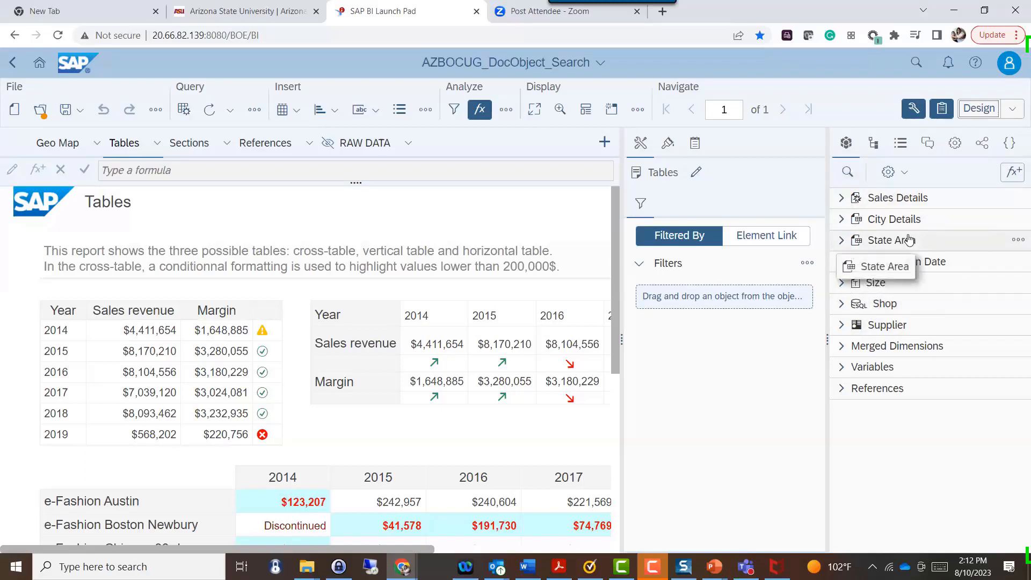
left_click(848, 182)
left_click(901, 201)
type("Co")
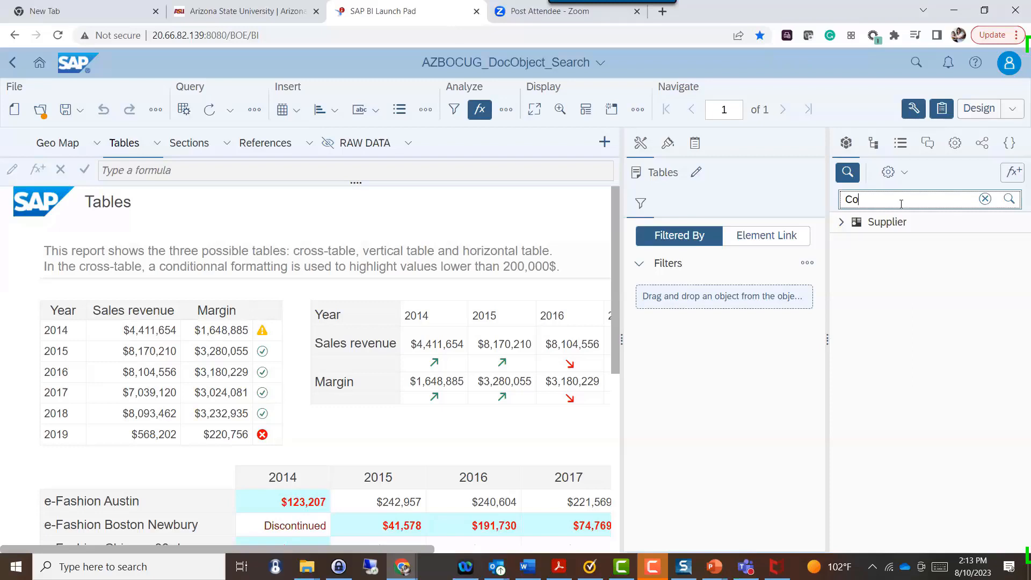
left_click(842, 224)
left_click(842, 223)
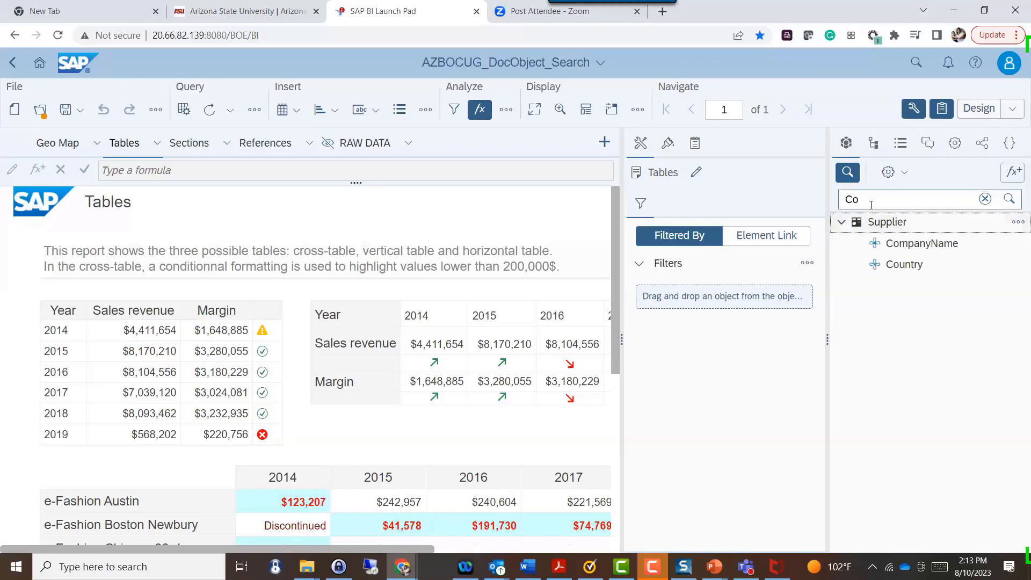
Search the document objects for "City" and expand the Shop, City Details and Sales Details queries.
left_click(904, 199)
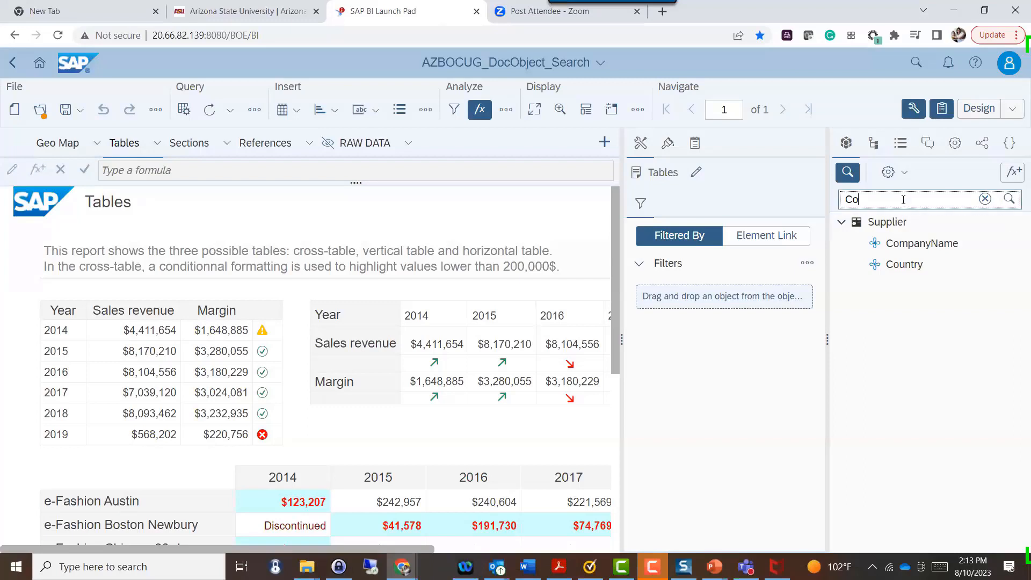
key("BackSpace")
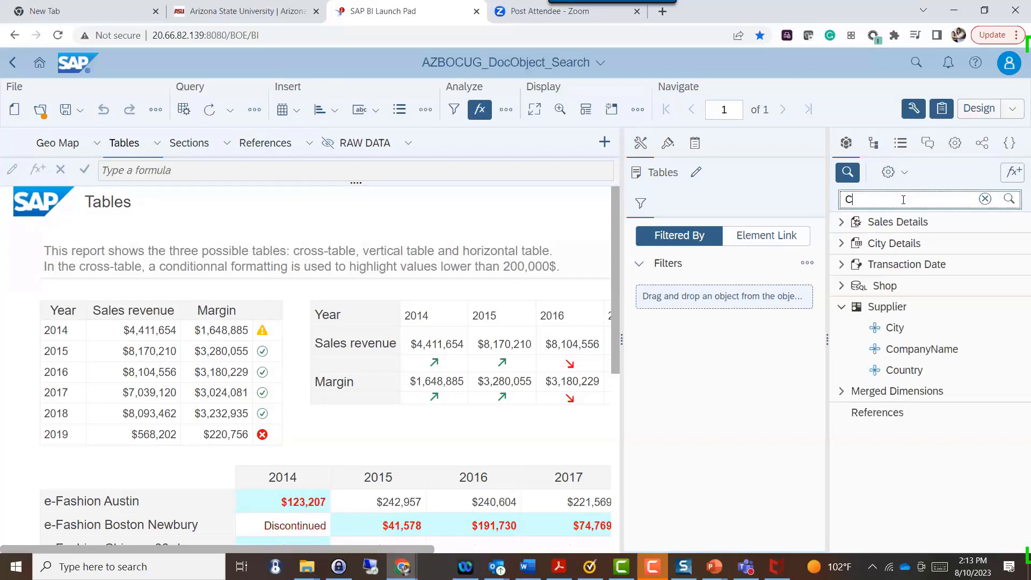
type("ity")
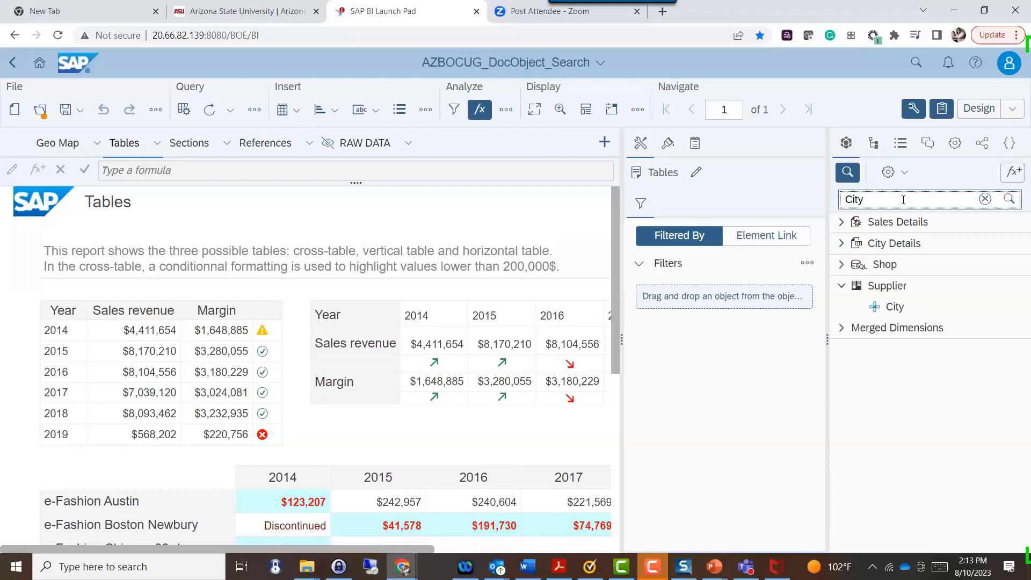
left_click(841, 264)
left_click(841, 243)
left_click(841, 222)
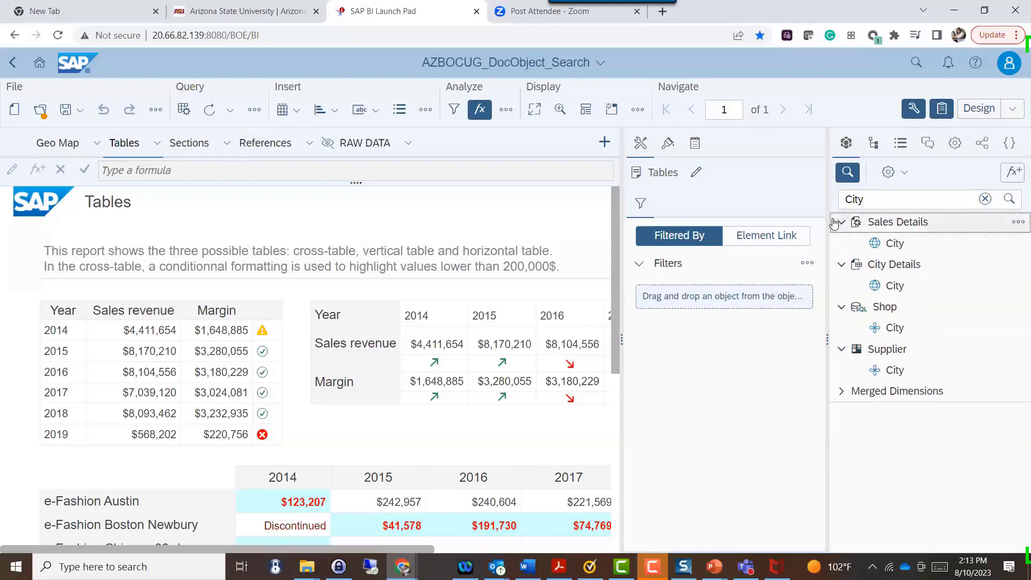
Arrange the document objects by folders and show the available display options again.
left_click(905, 176)
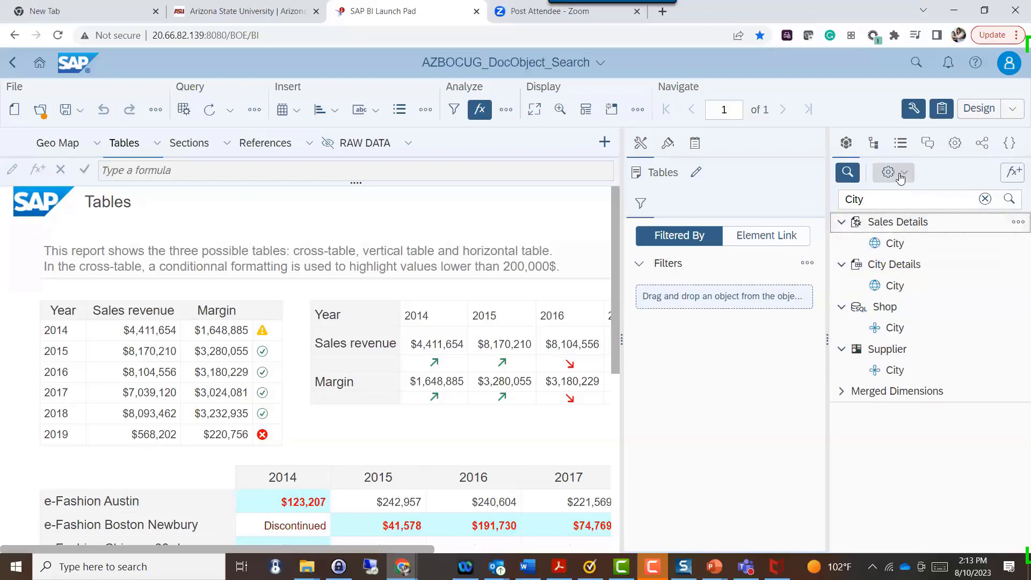
left_click(917, 232)
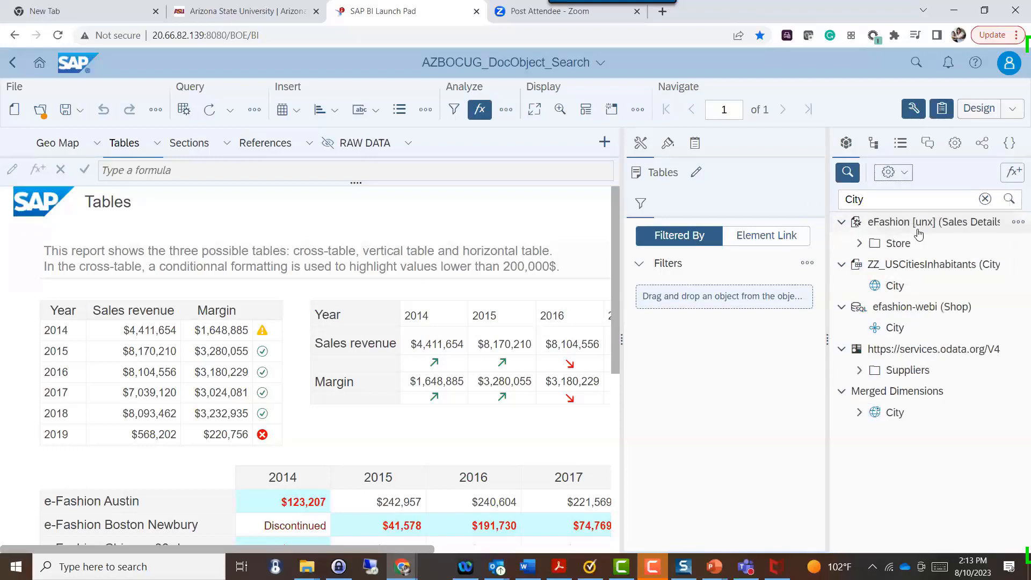
left_click(902, 173)
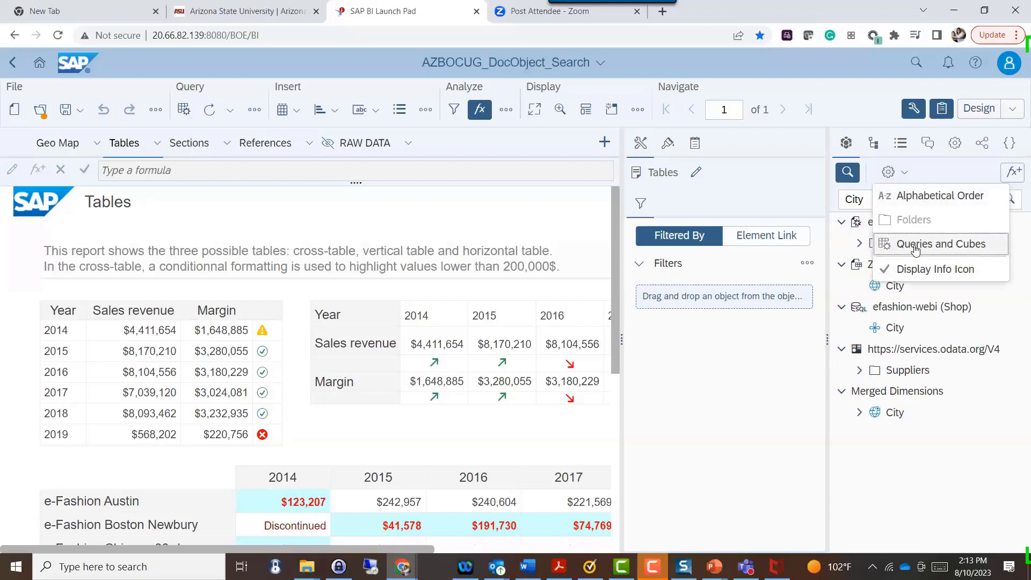
Clear the City search and look through the full object list down to the variables and references.
left_click(856, 177)
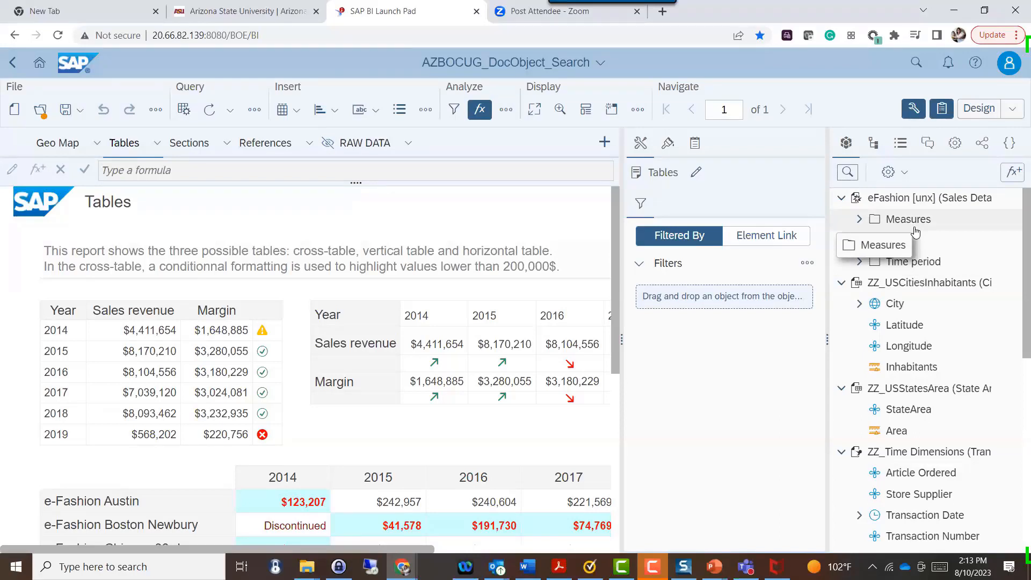
left_click(844, 174)
scroll(886, 408, "down", 5)
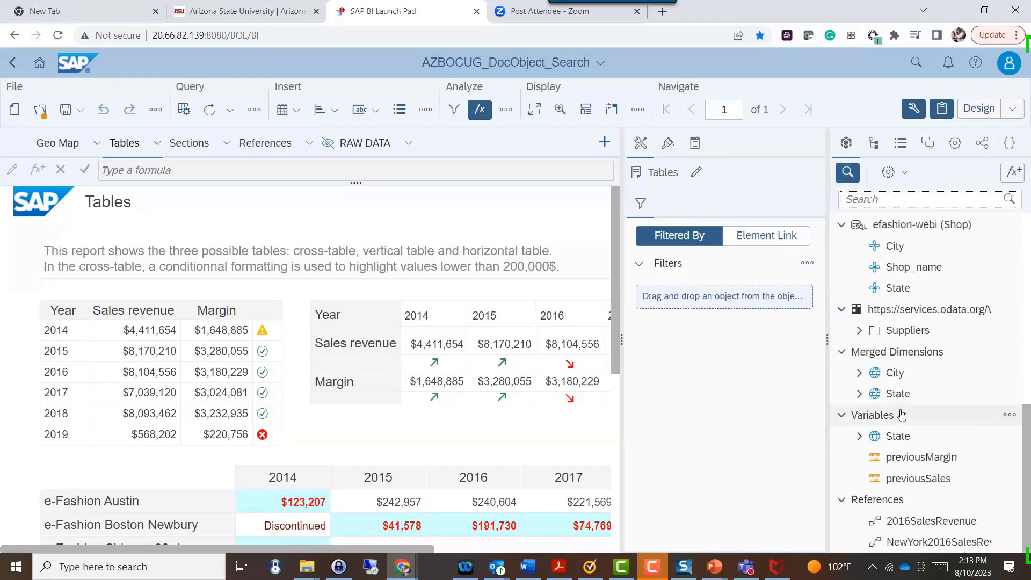
Switch to the PowerPoint slide show to check the "Search within Web Intelligence" list, and return to the report in Chrome.
left_click(714, 567)
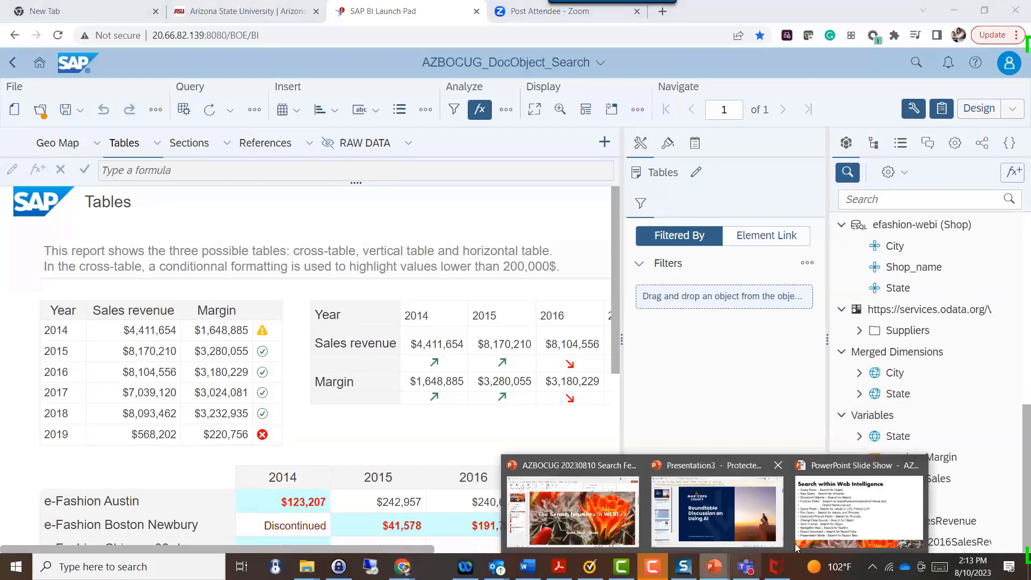
left_click(857, 537)
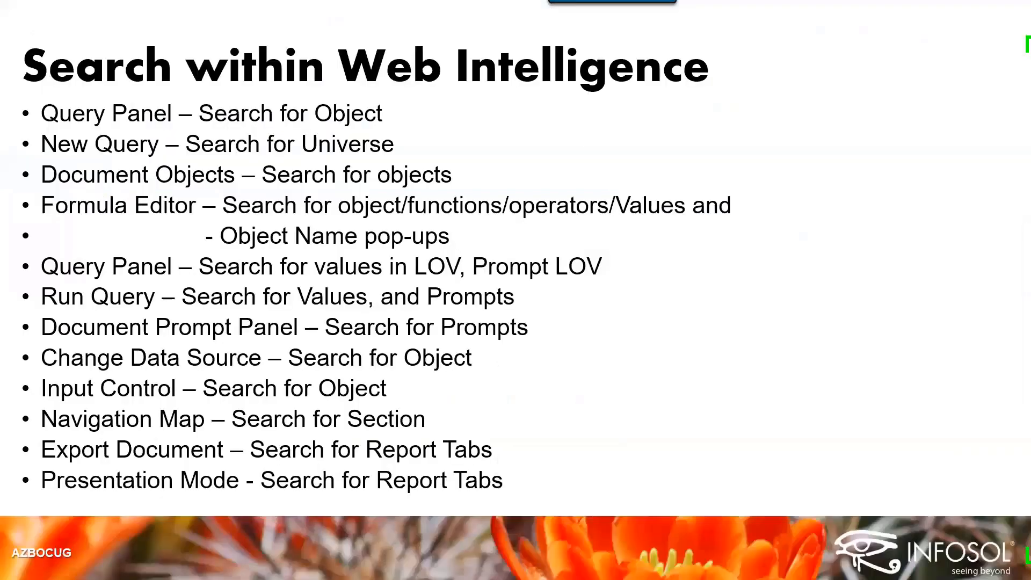
key("alt+Tab")
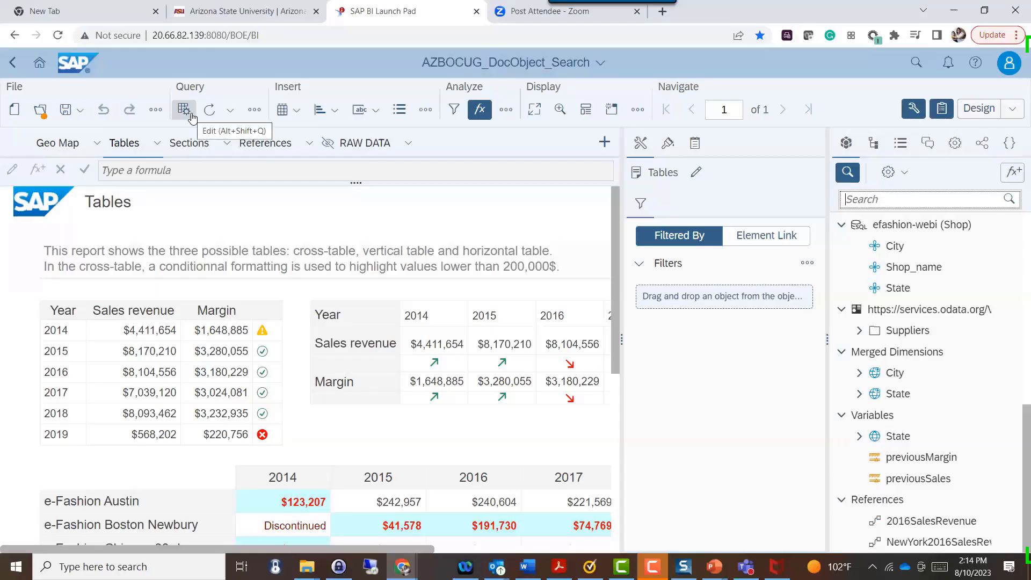
Open the document's queries for editing in the Query Panel.
left_click(191, 114)
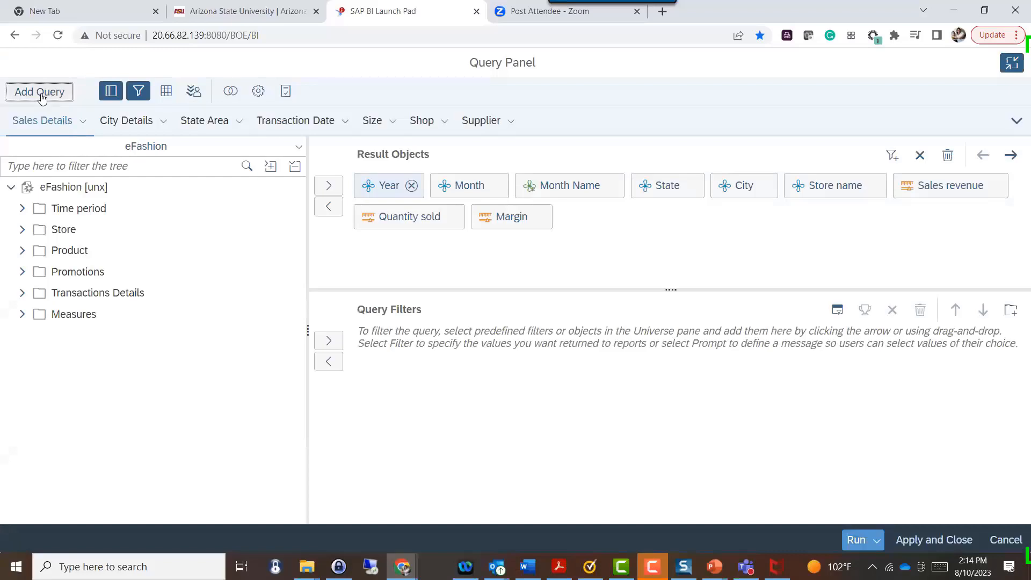
Start a new query, check the recent data sources, and choose a universe from the SAP BI Platform Repository as its source.
left_click(40, 94)
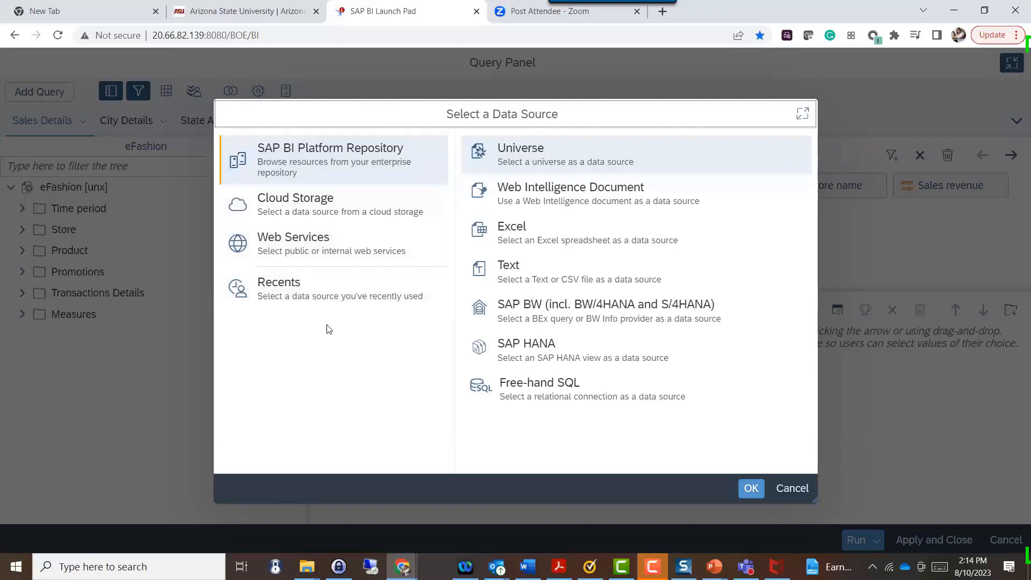
left_click(320, 300)
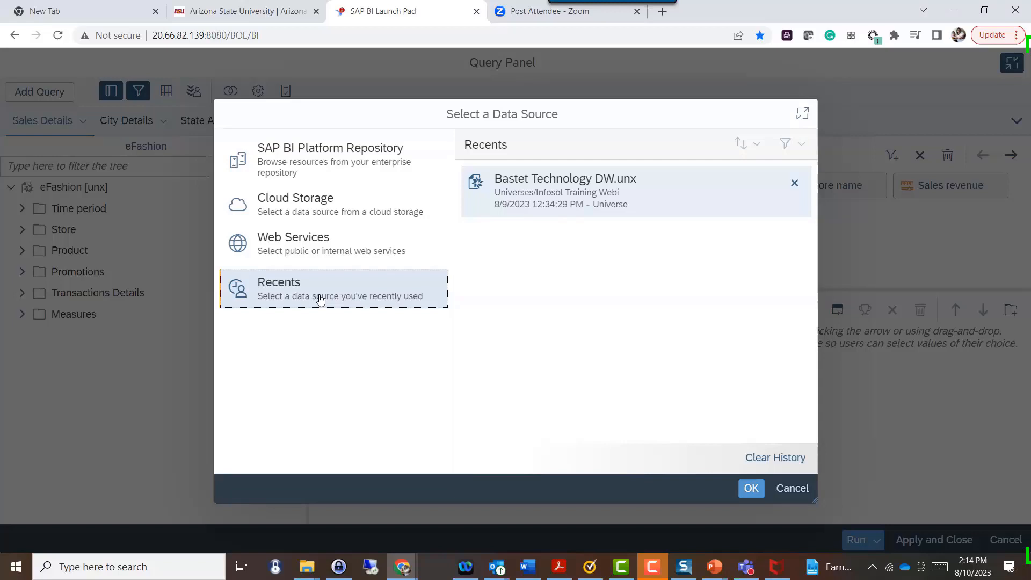
left_click(322, 165)
left_click(546, 156)
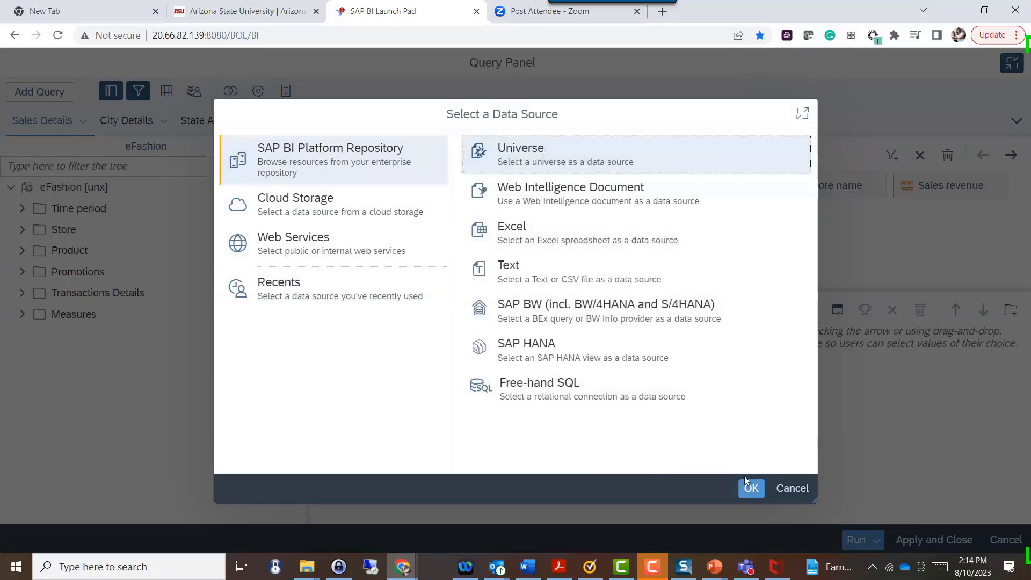
left_click(745, 496)
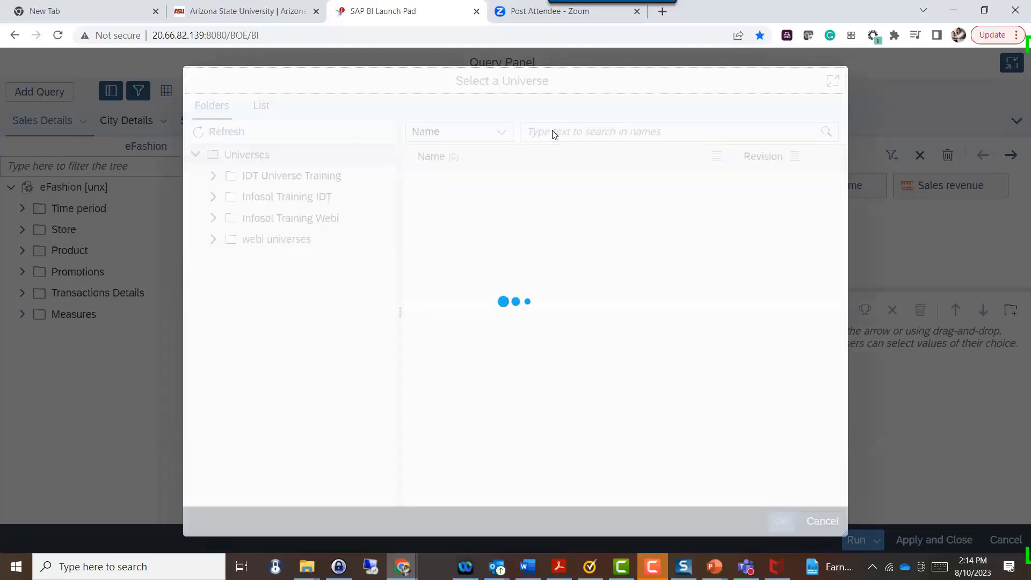
Search the universe names for "Bastet" and view the matches as a list and by folders.
left_click(544, 136)
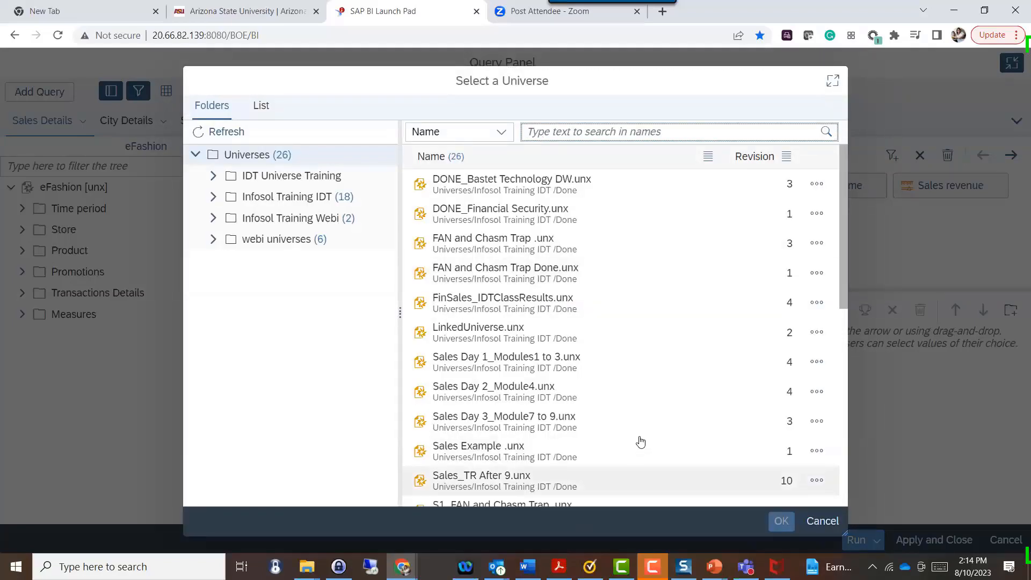
scroll(644, 435, "down", 7)
scroll(645, 443, "up", 7)
scroll(643, 452, "up", 1)
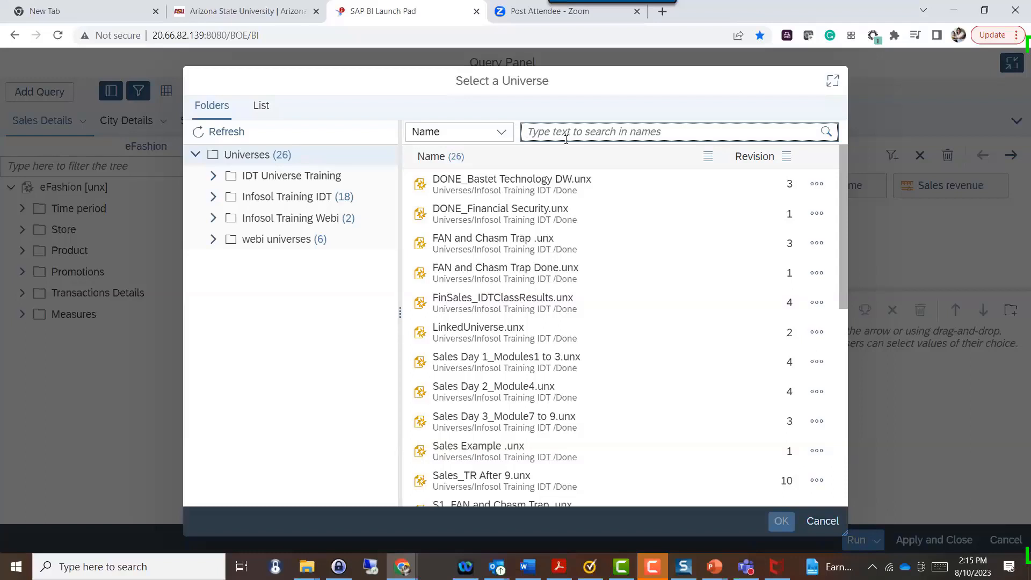
type("Bastet")
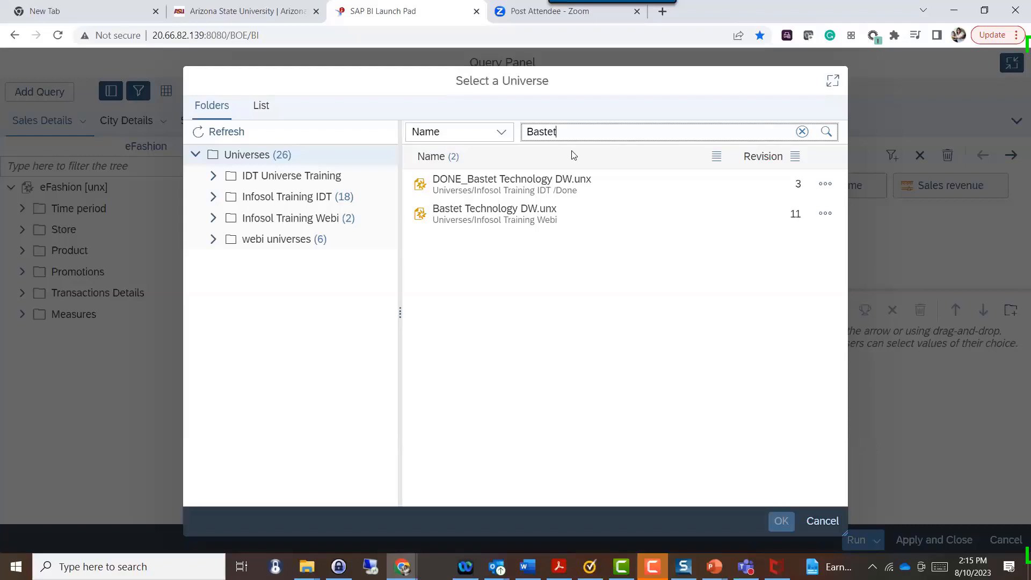
left_click(263, 108)
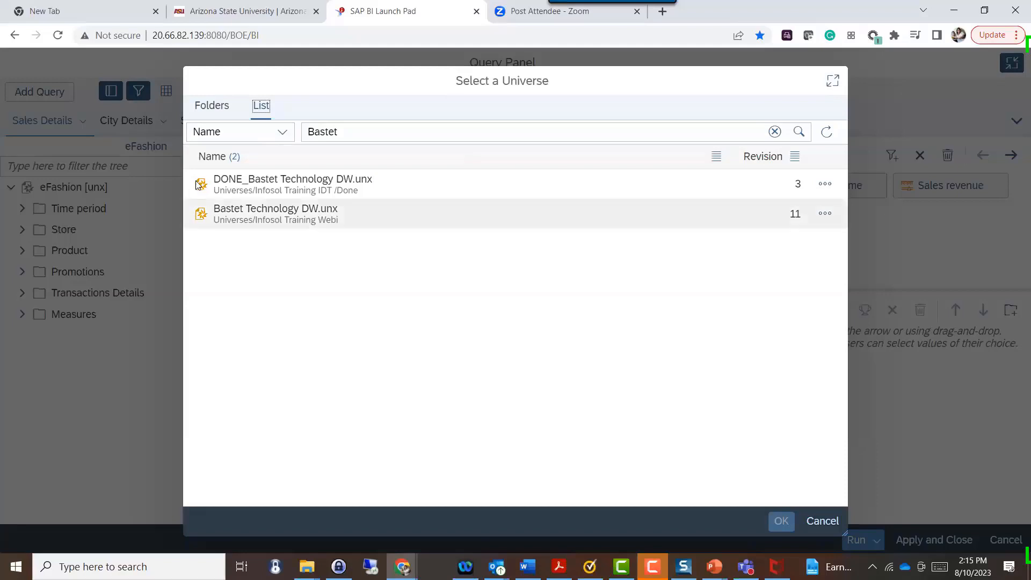
left_click(215, 114)
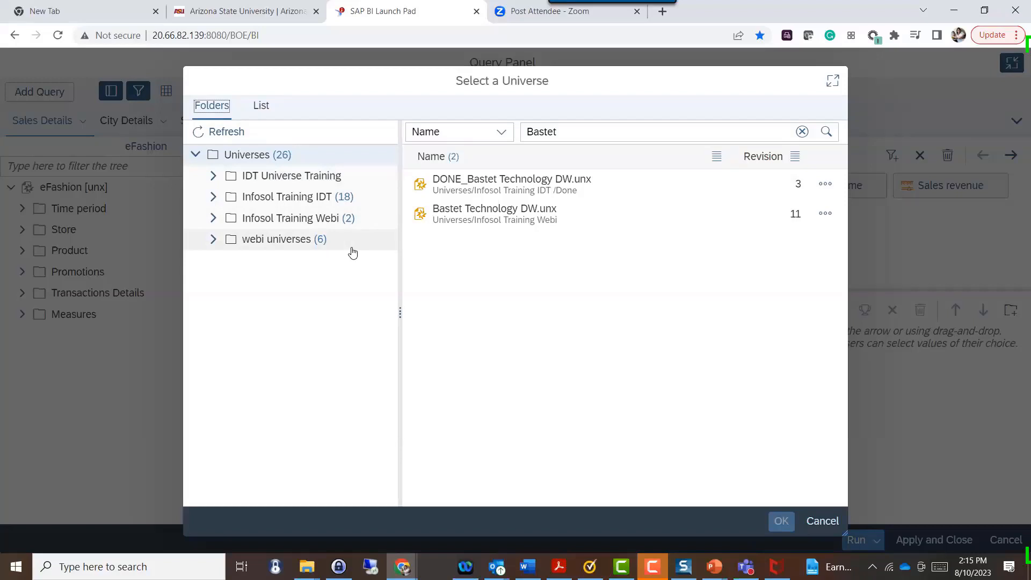
Search the universe descriptions for "Traini" and leave the universe selection without adding a query.
left_click(498, 133)
left_click(472, 178)
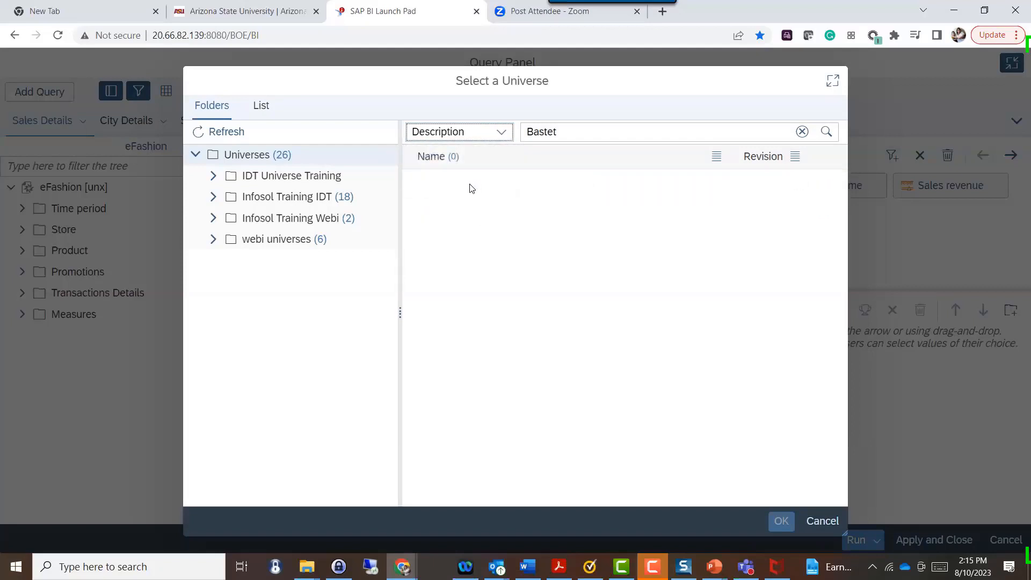
left_click(586, 131)
key("ctrl+a")
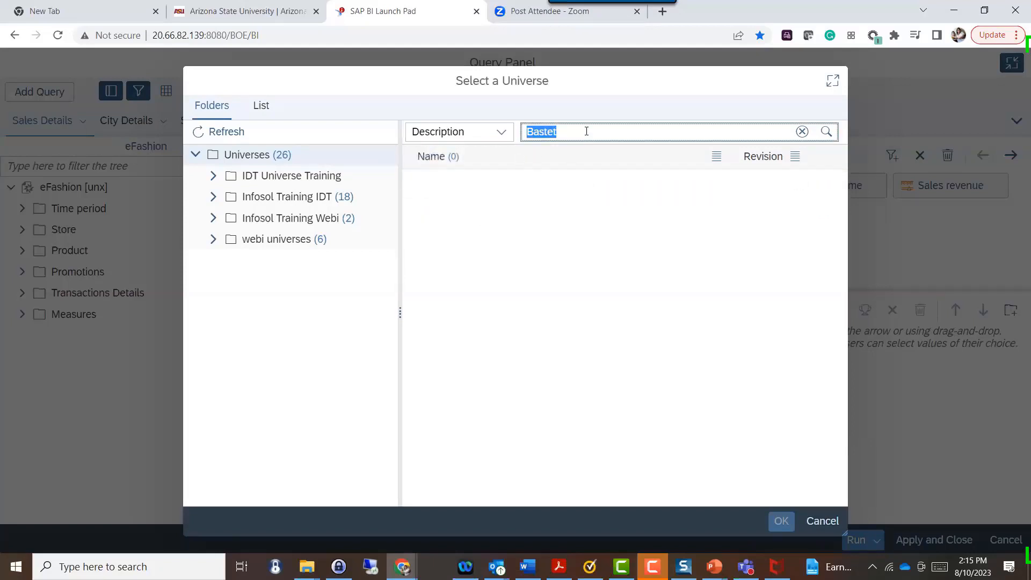
type("Tr")
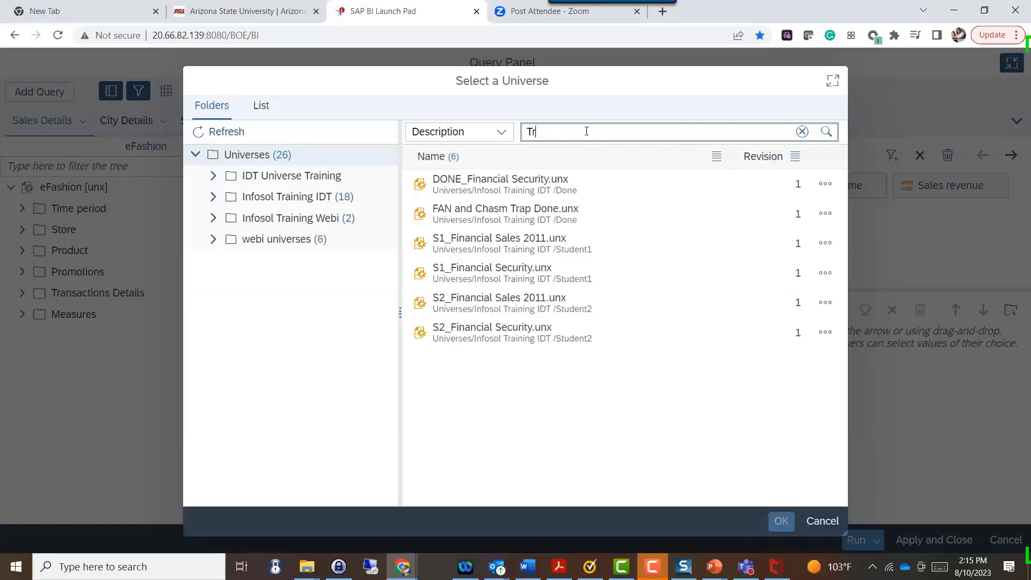
type("aini")
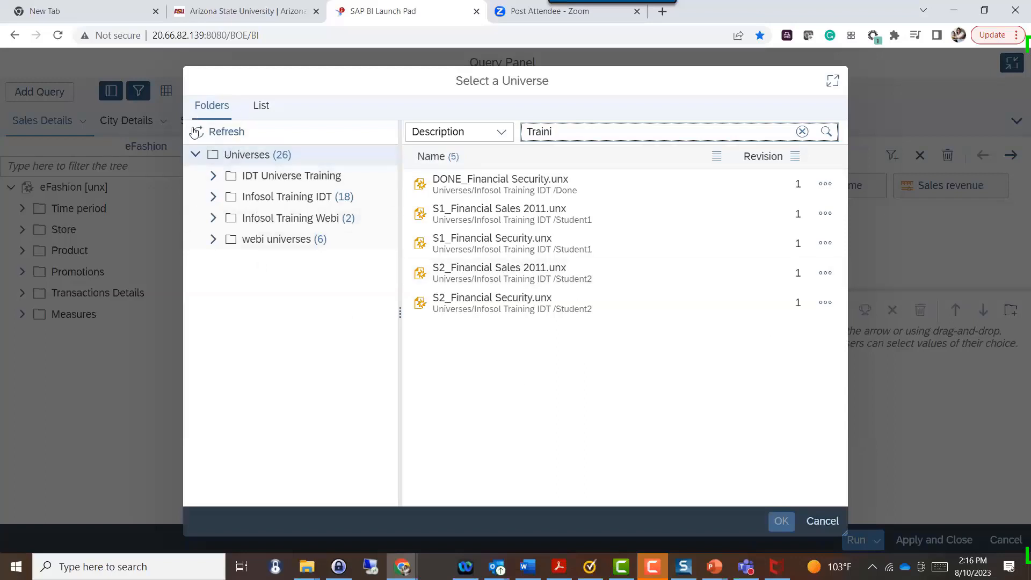
left_click(823, 523)
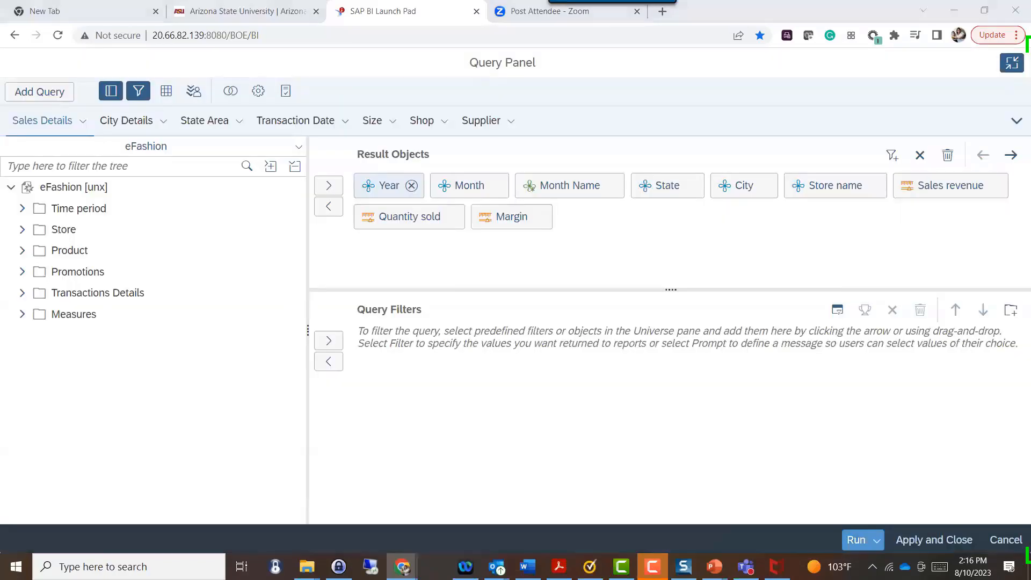
Switch to the PowerPoint slide show to check the search list, return to Chrome and close the Query Panel without applying changes.
key("alt+Tab")
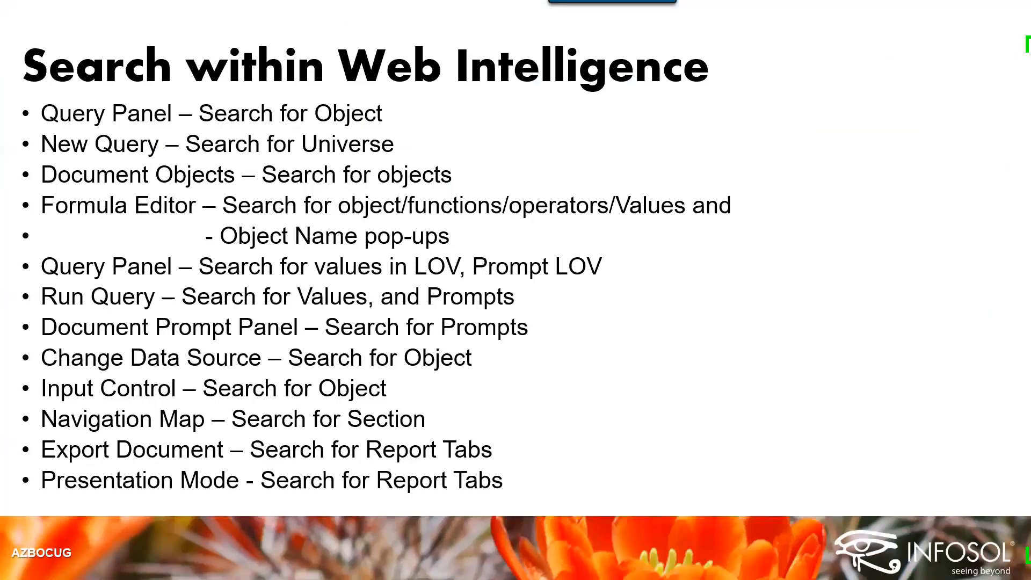
key("alt+Tab")
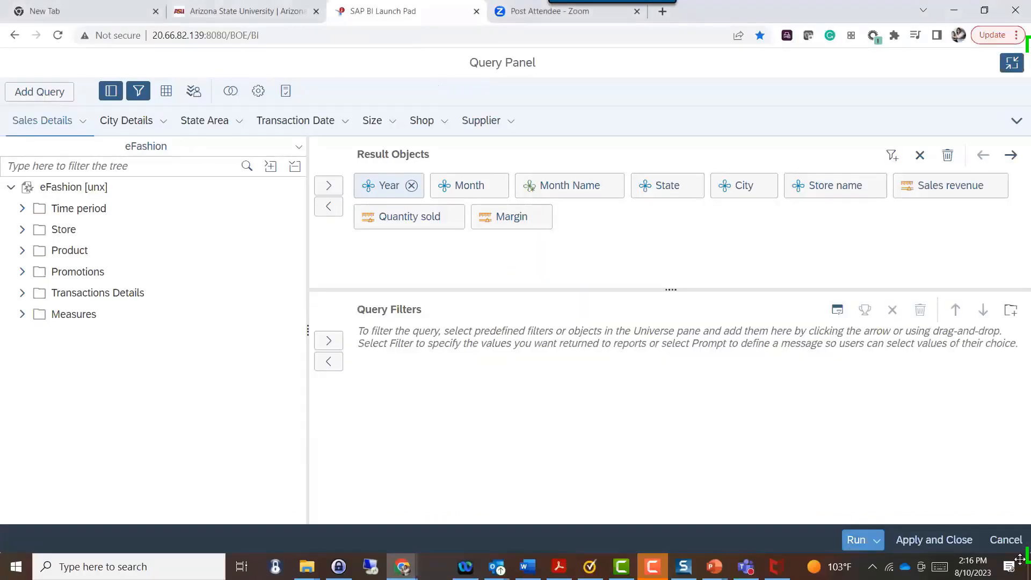
left_click(1009, 542)
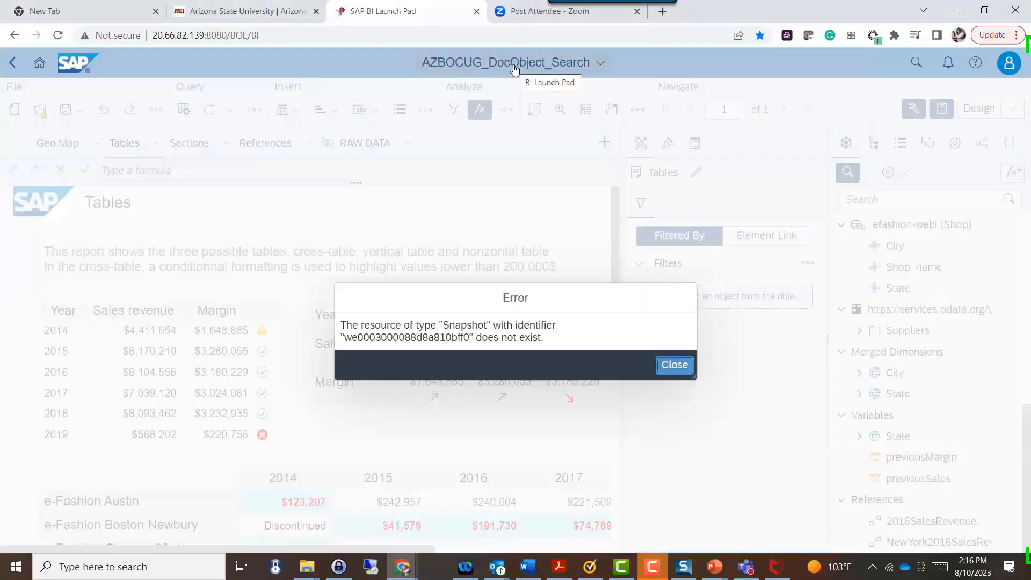
left_click(674, 366)
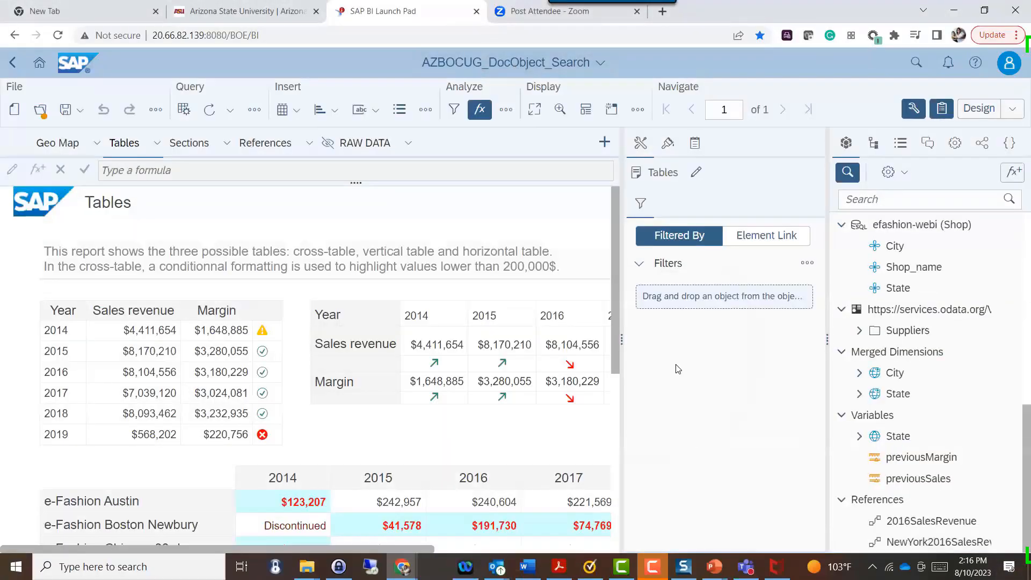
Switch to the open document AZBOCUG_QP_Search and open its query for editing.
left_click(586, 62)
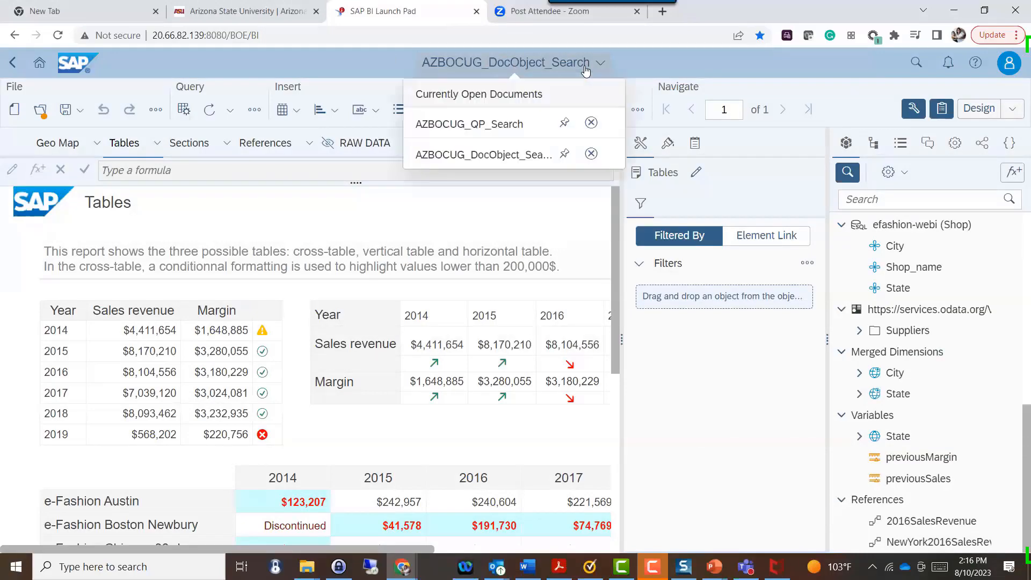
left_click(493, 124)
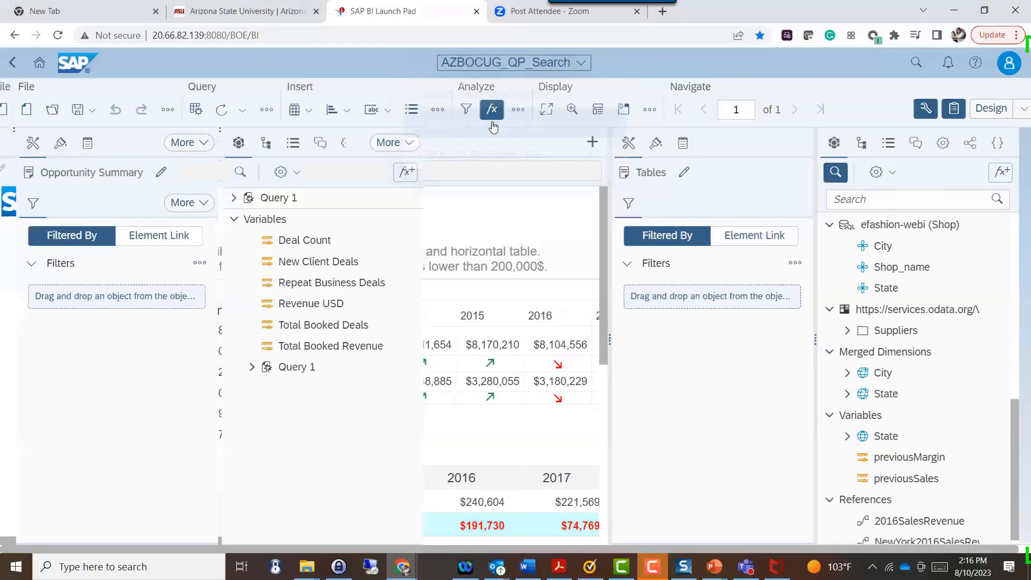
left_click(188, 114)
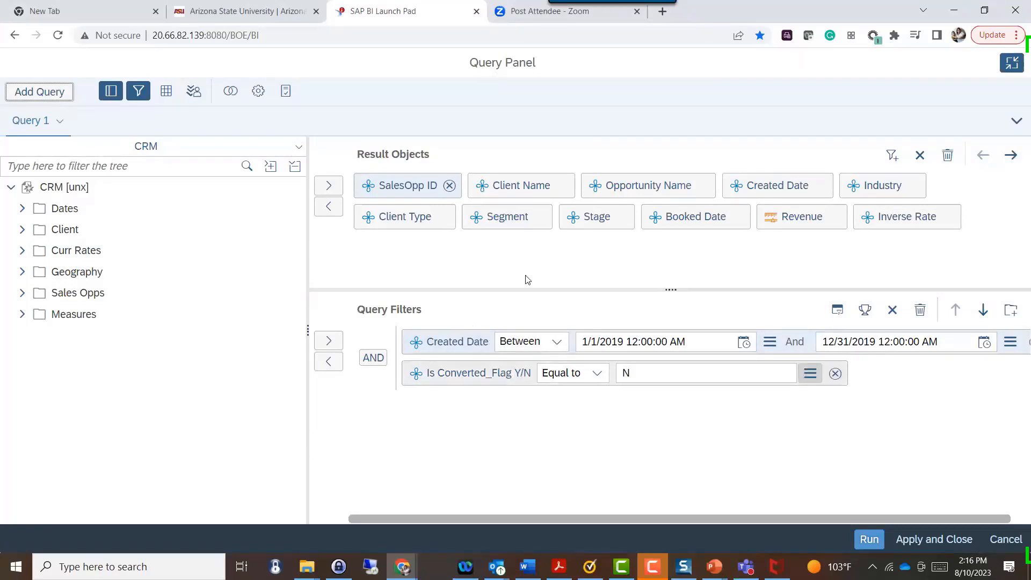
Add a Stage query filter that takes value(s) from list, and view its list of values without selecting any.
left_click_drag(575, 217, 494, 463)
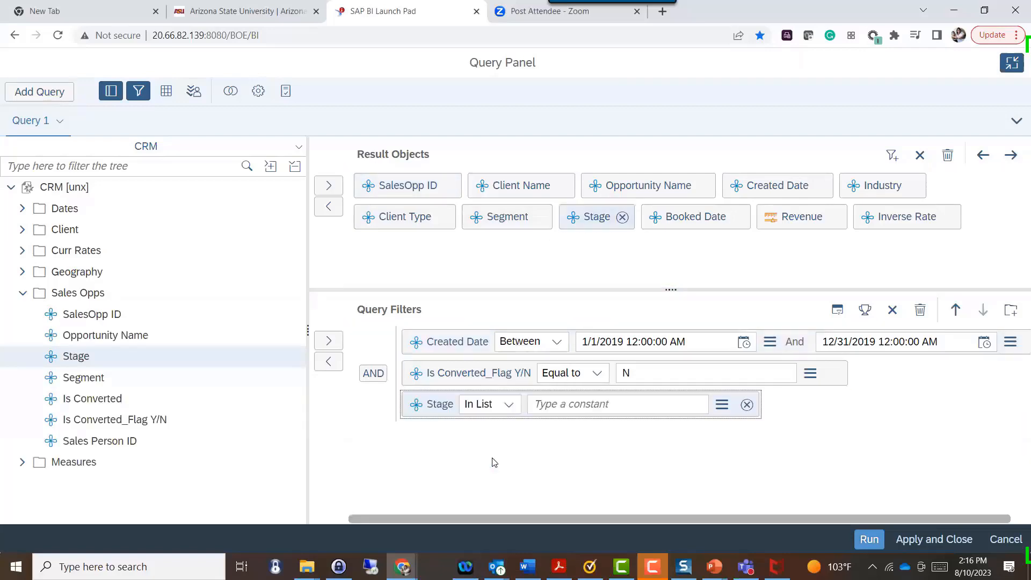
left_click(722, 404)
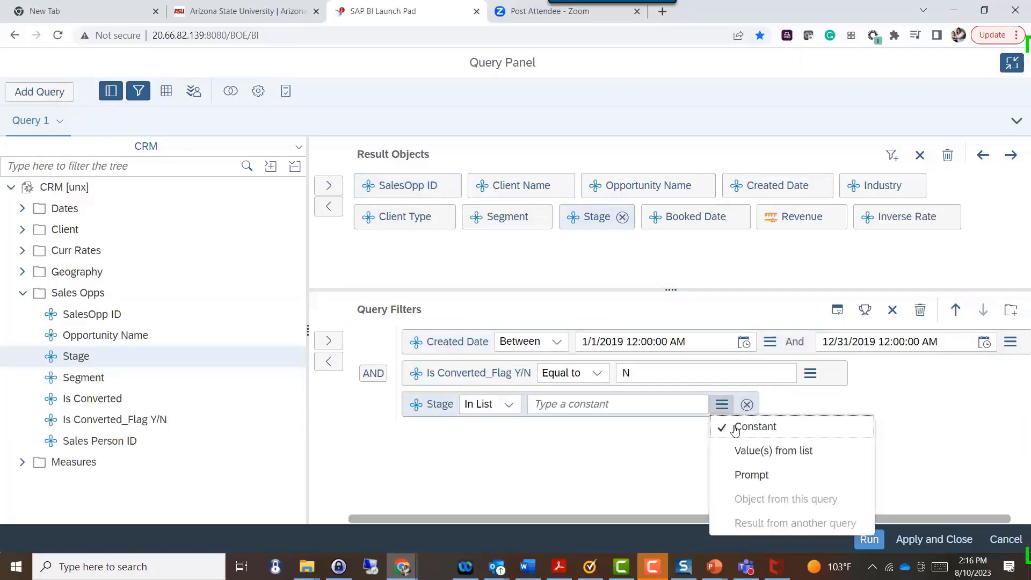
left_click(752, 453)
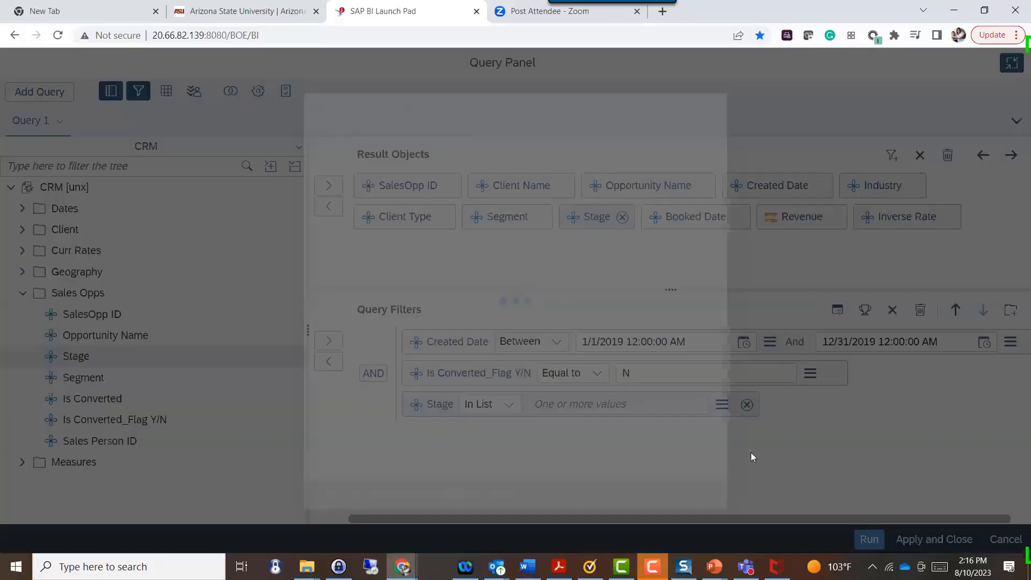
left_click(450, 135)
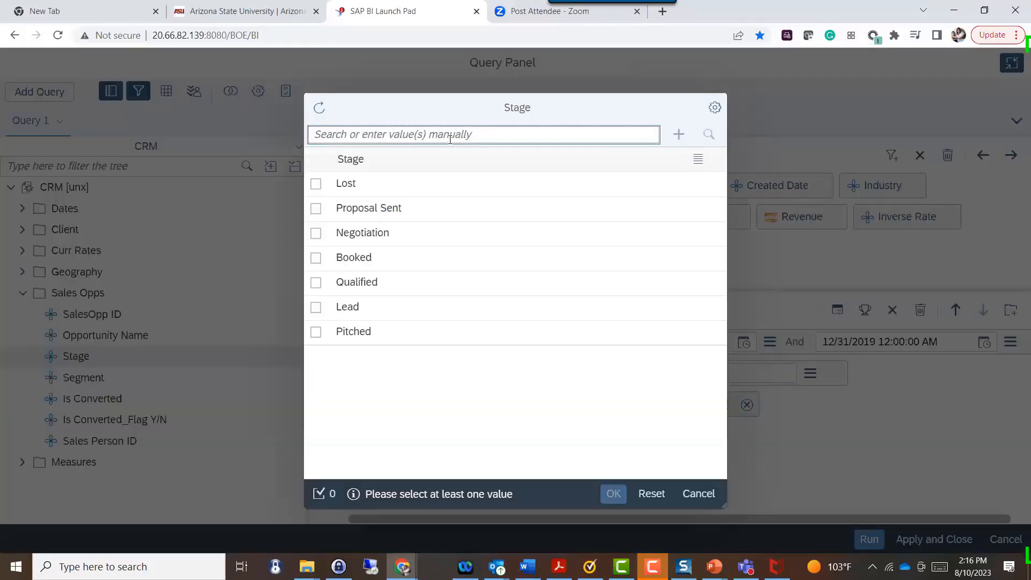
left_click(699, 499)
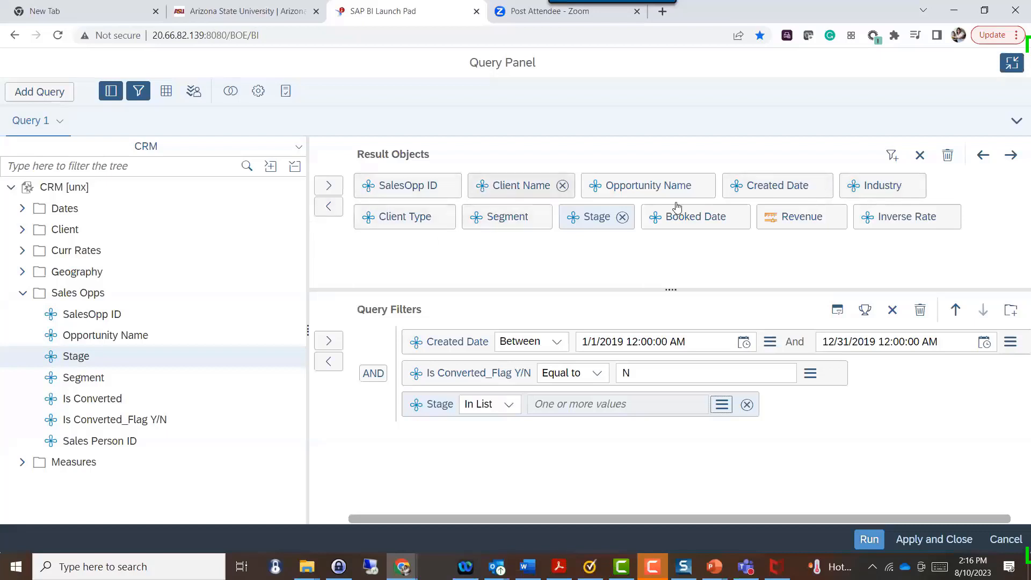
Add an Opportunity Name query filter that takes value(s) from list, and open its list of values.
left_click_drag(646, 179, 517, 446)
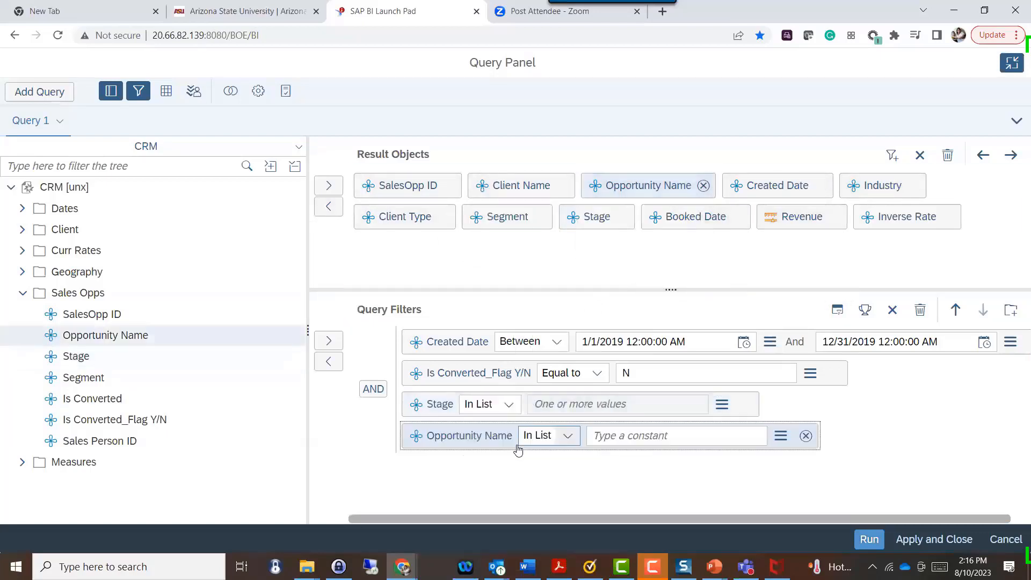
left_click(776, 436)
left_click(814, 358)
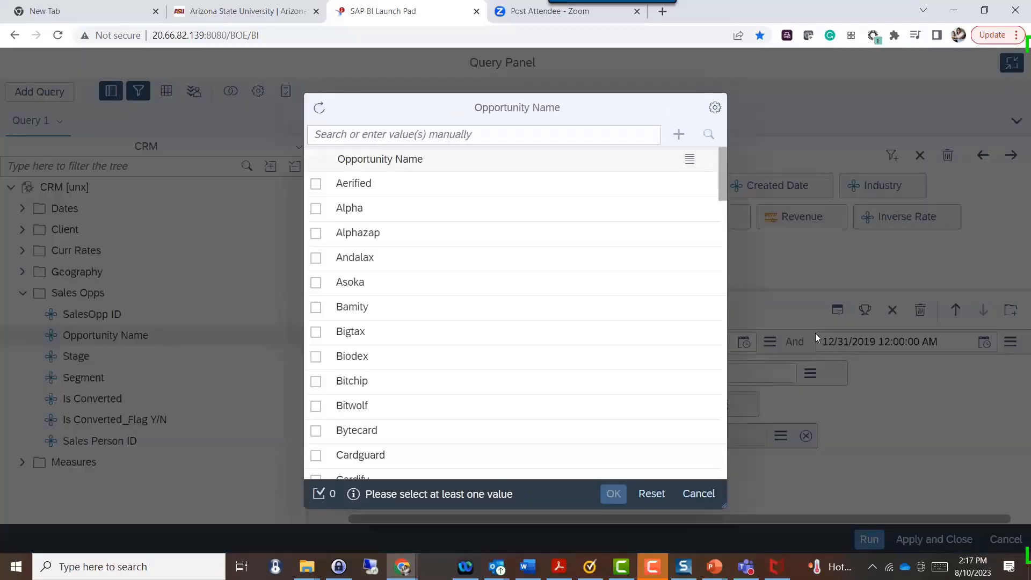
left_click_drag(721, 163, 732, 143)
Search the Opportunity Name values for "Car" and close the list without selecting a value.
left_click(394, 137)
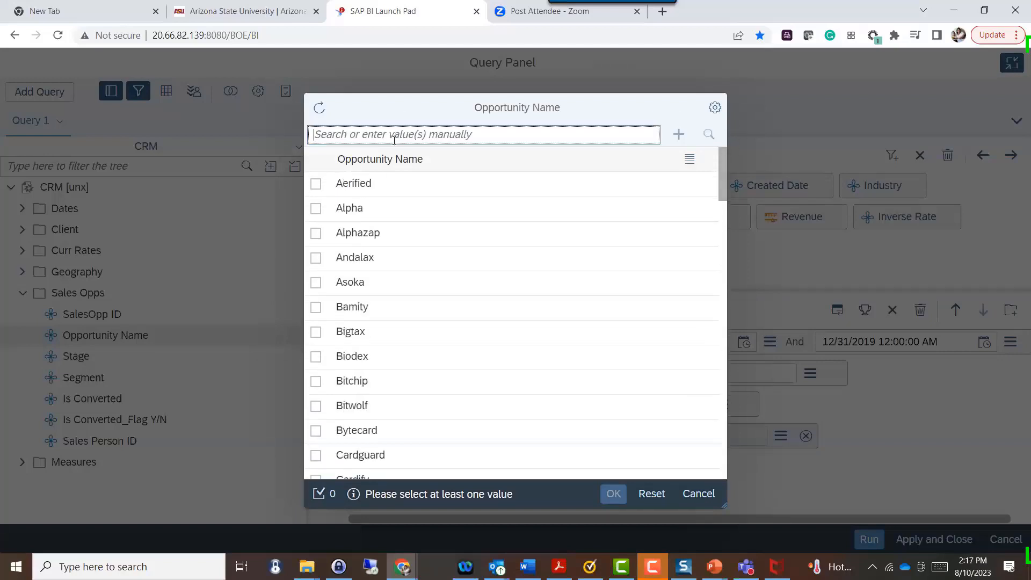
type("Ca")
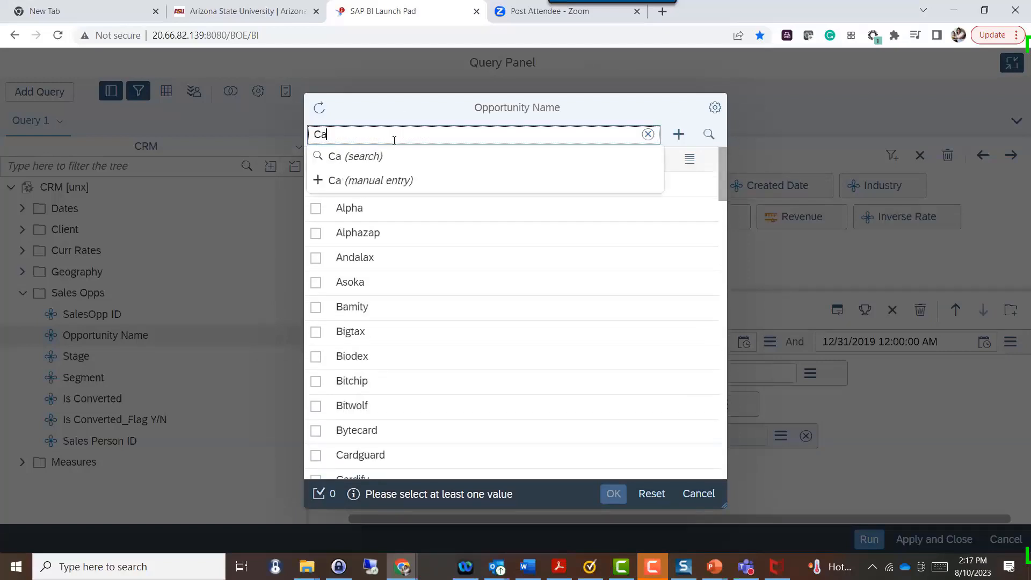
type("r")
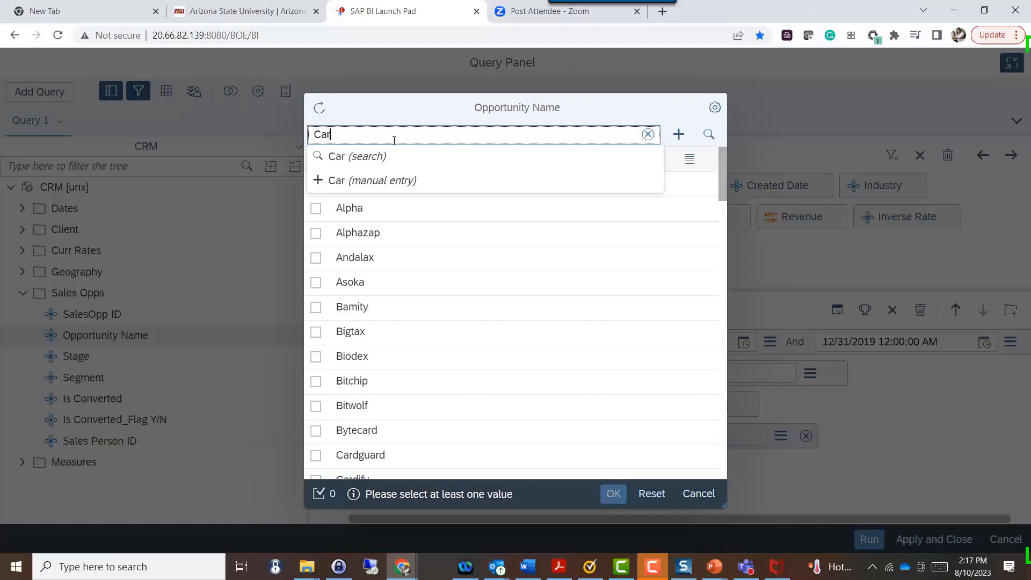
key("Down")
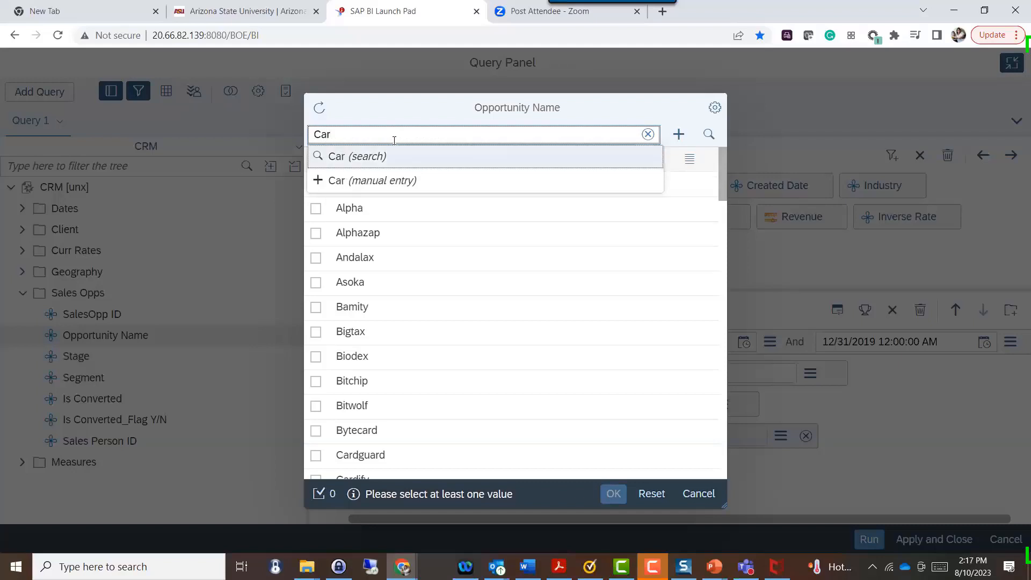
key("Return")
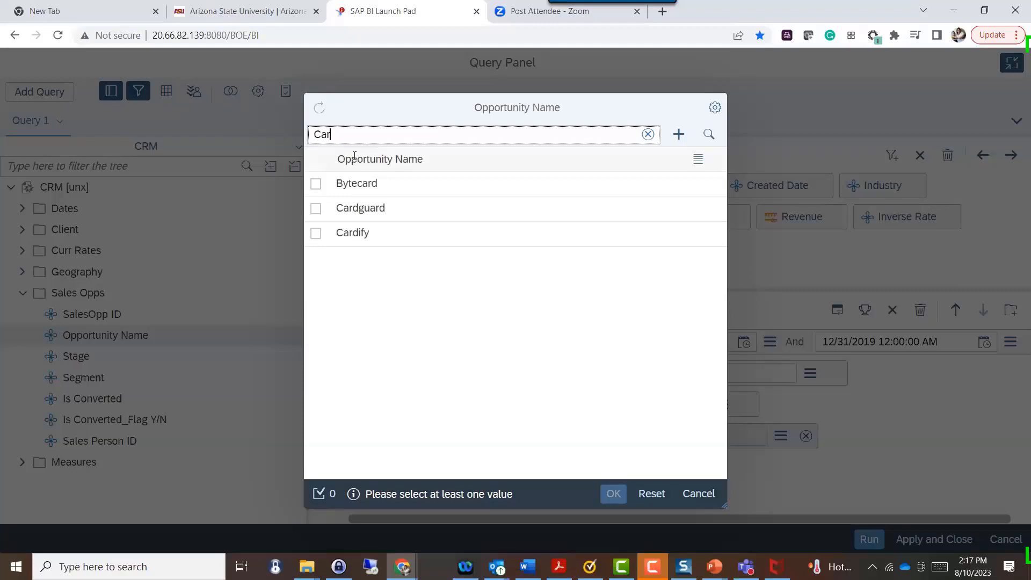
left_click(700, 493)
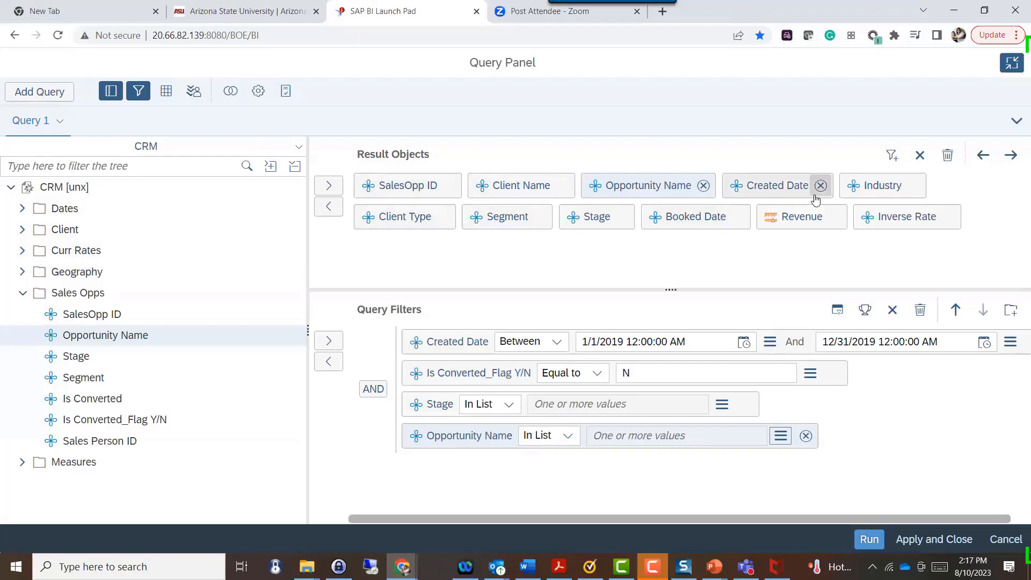
Add a Client Name query filter that takes value(s) from list, and open its list of values.
left_click_drag(486, 181, 452, 477)
left_click(759, 467)
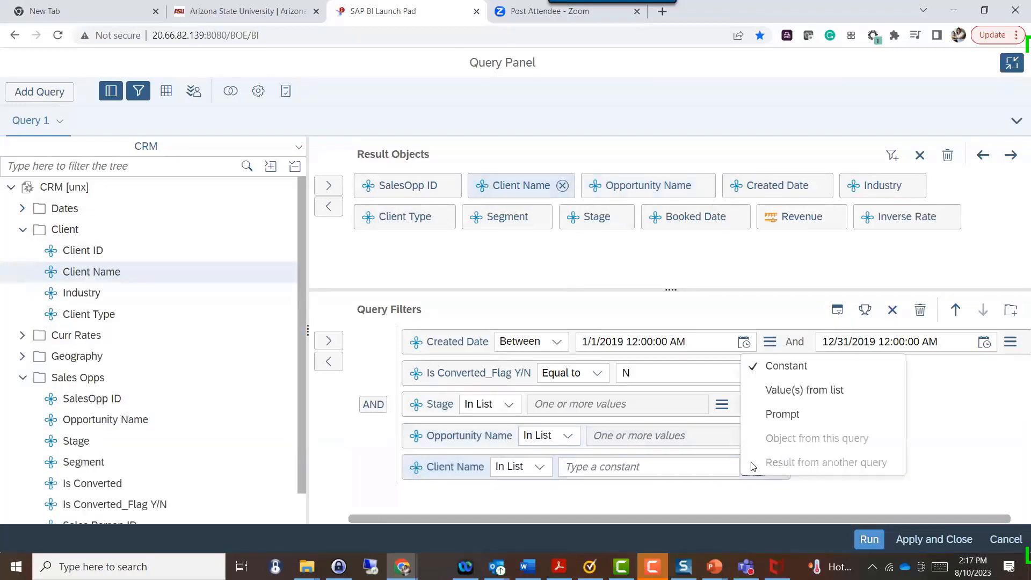
left_click(794, 393)
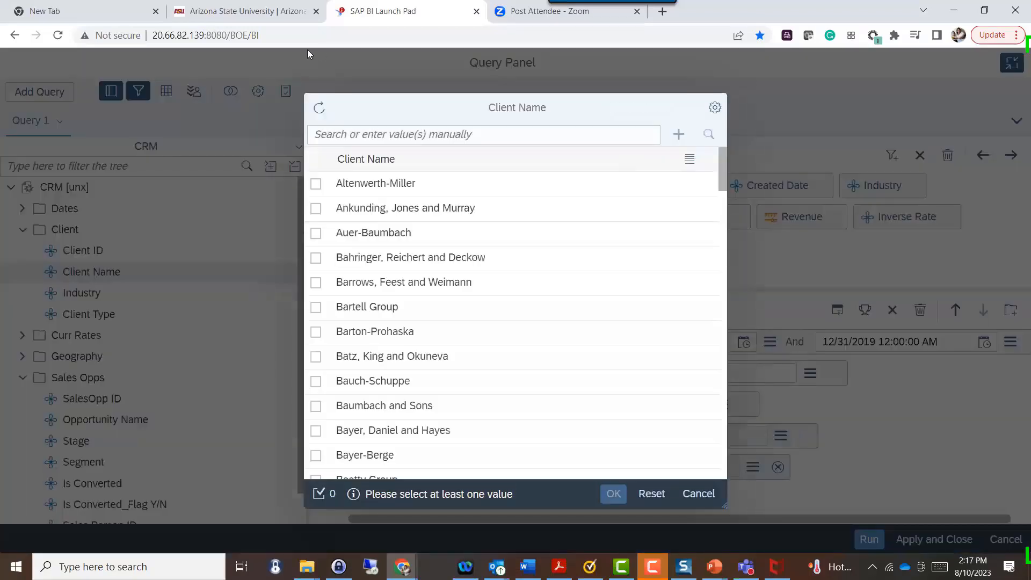
Search the Client Name values for "John", "John," and ", John", and close the list without selecting a value.
left_click(395, 134)
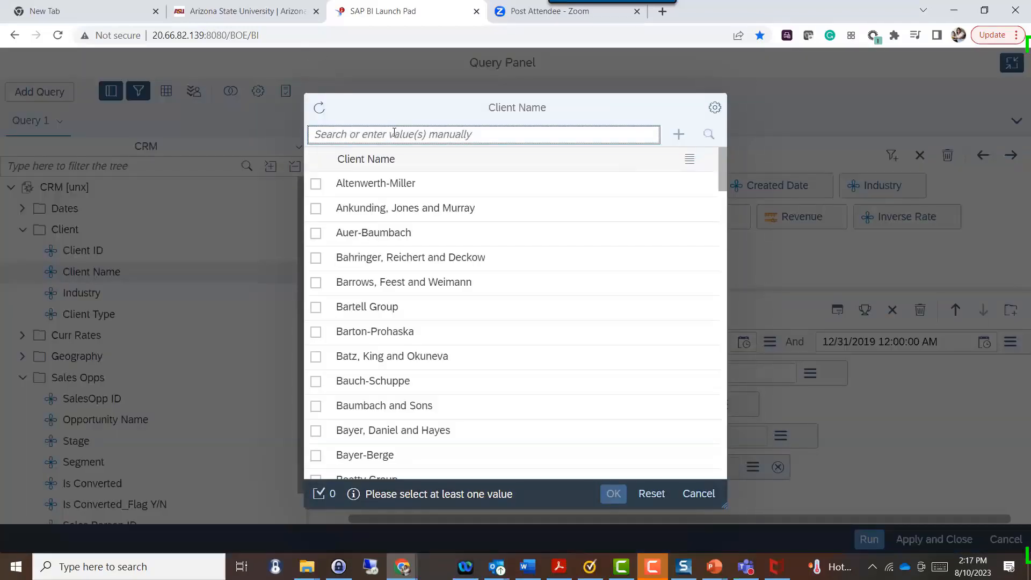
type("Jogn")
key("BackSpace")
key("BackSpace")
type("hn")
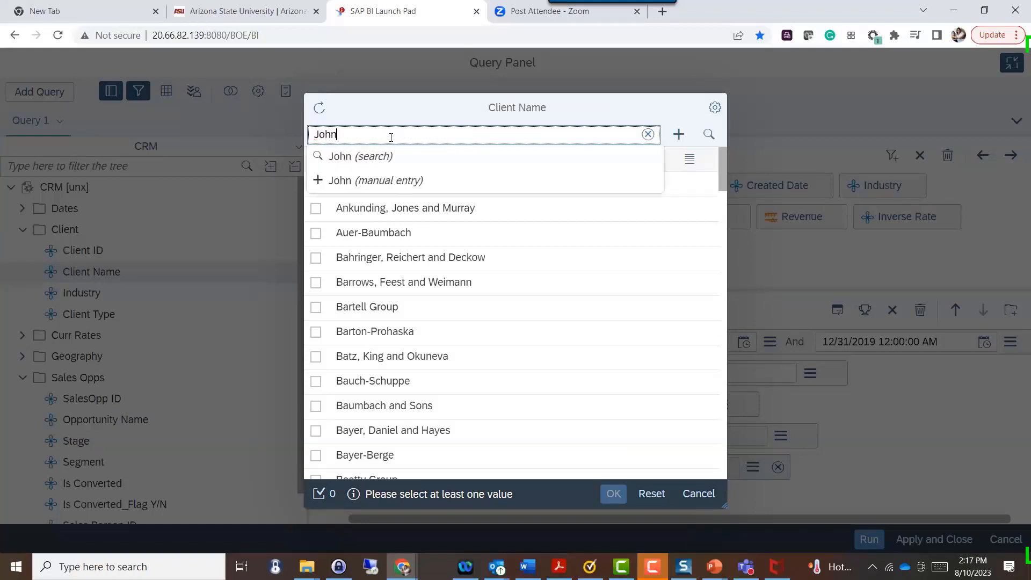
key("Return")
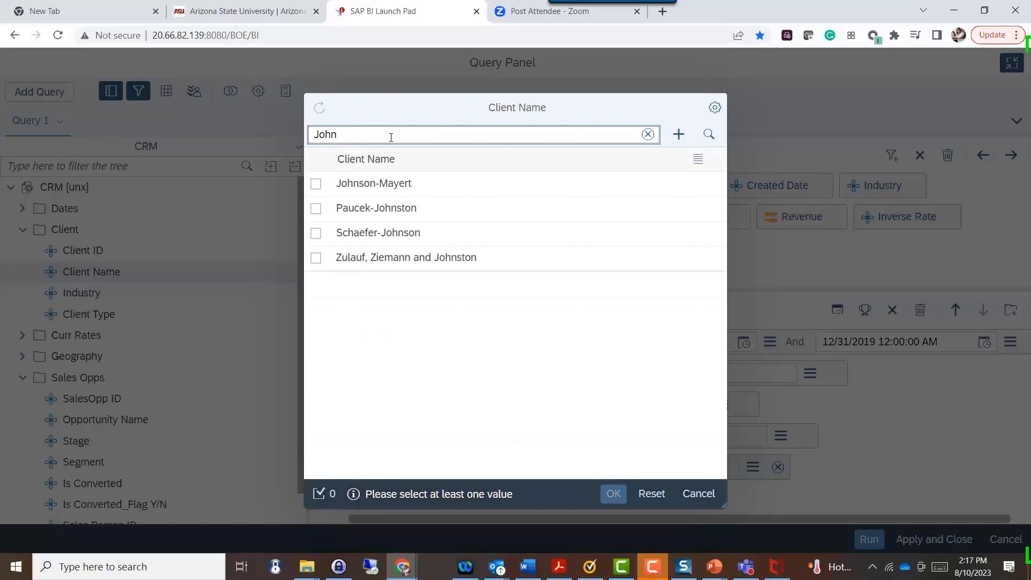
type(",")
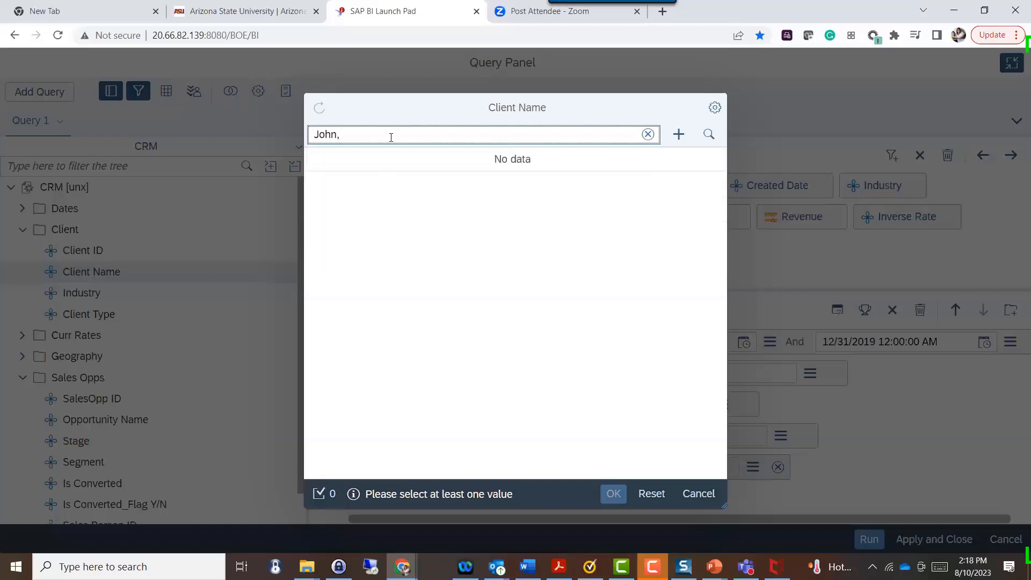
key("BackSpace")
key("BackSpace")
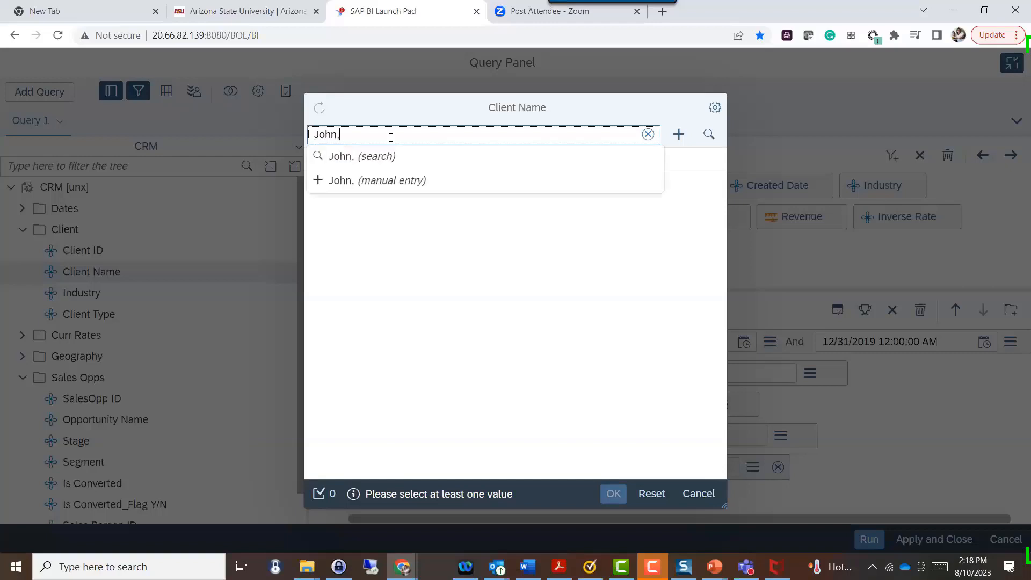
type(",")
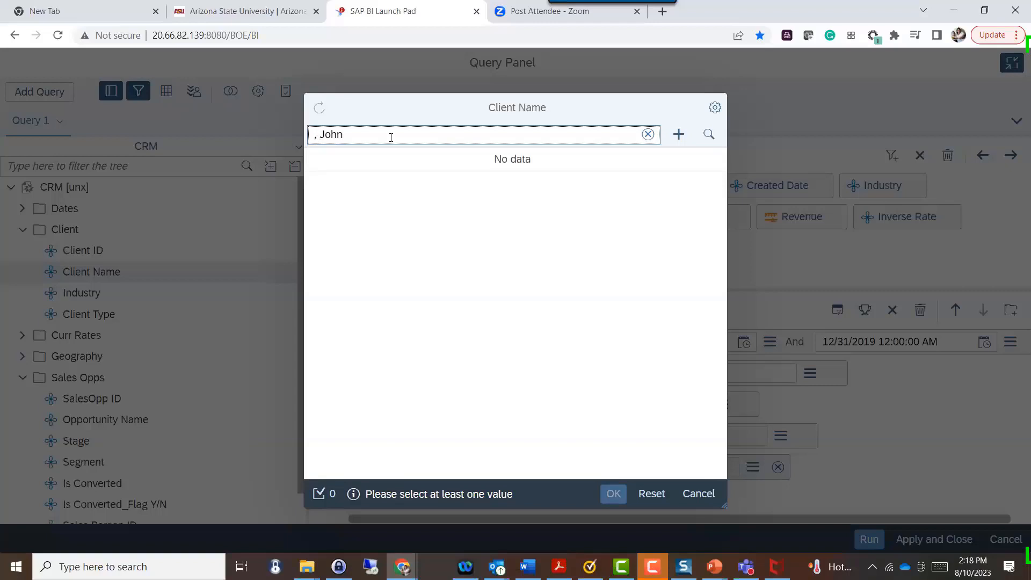
left_click(704, 498)
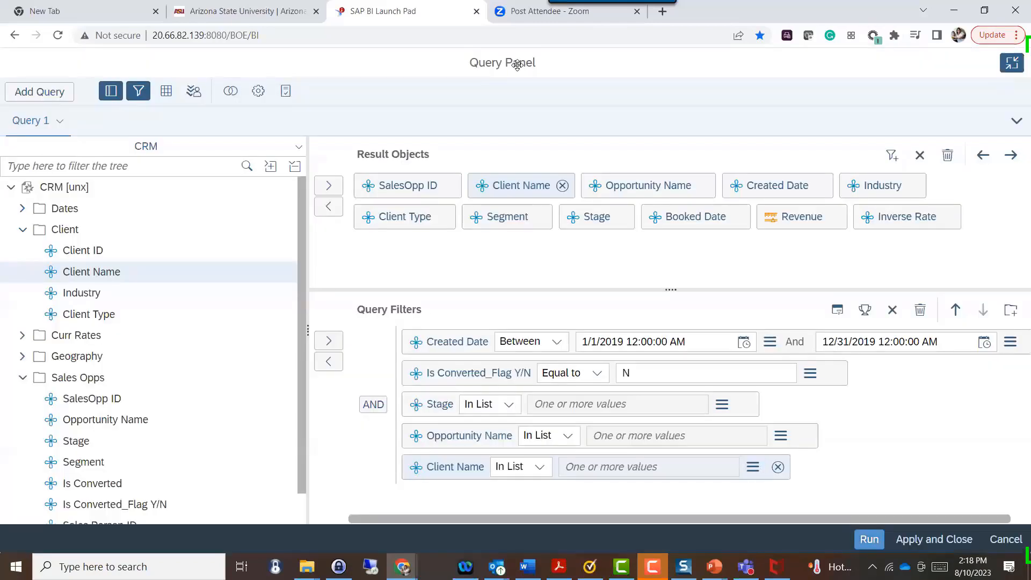
Leave the query editor without keeping the query changes, and dismiss the error message to return to the report.
left_click(998, 541)
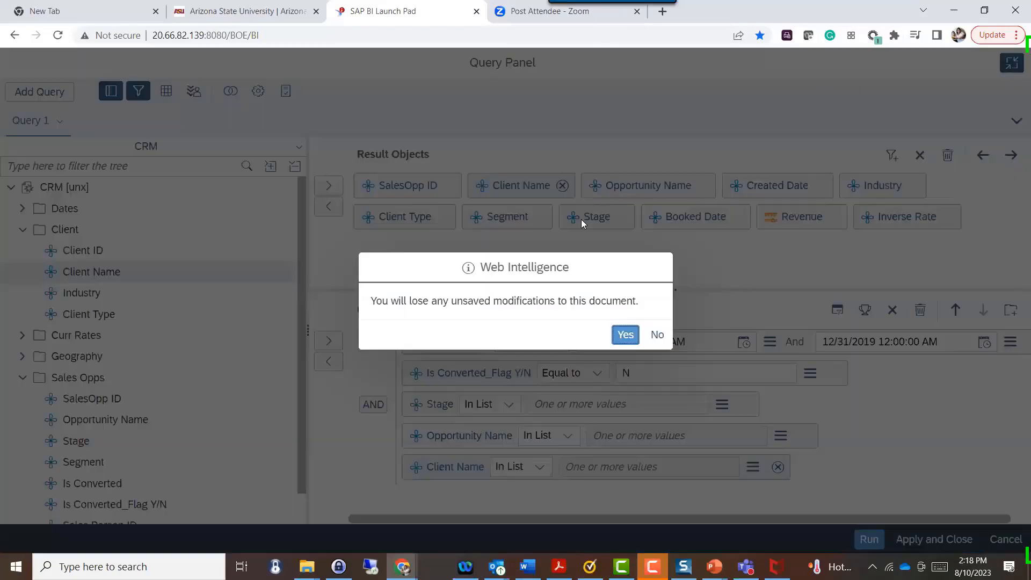
left_click(623, 333)
left_click(560, 63)
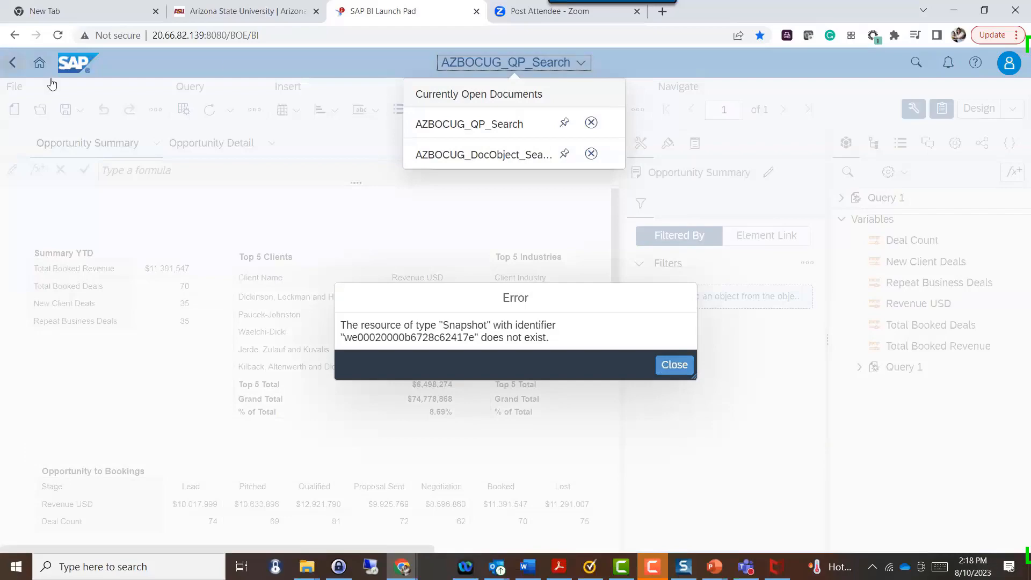
left_click(674, 365)
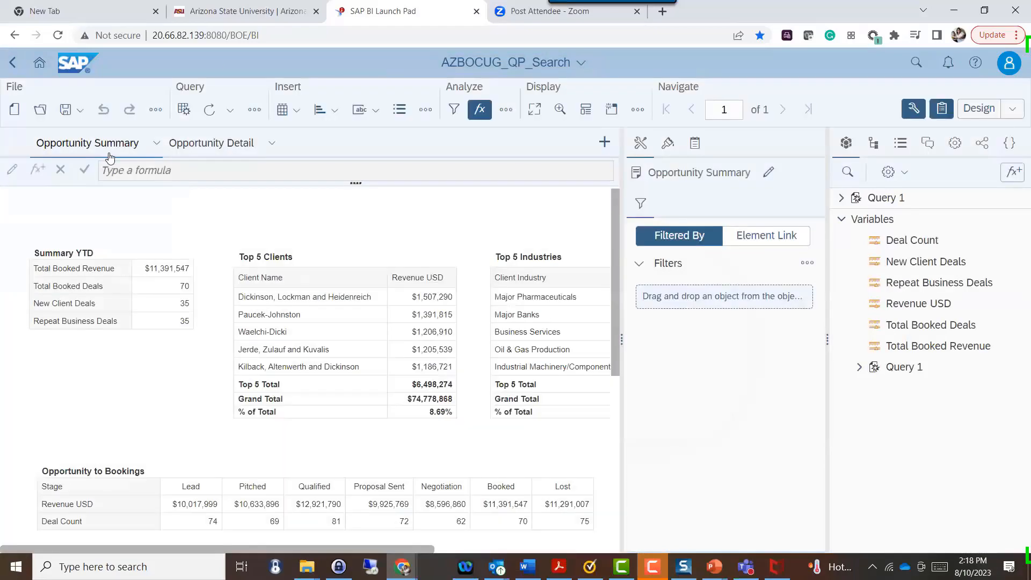
Open the document Mod 4 Exercise 2: Section from the _WebI Like A Pro 4.3 folder and check the currently open documents.
left_click(36, 111)
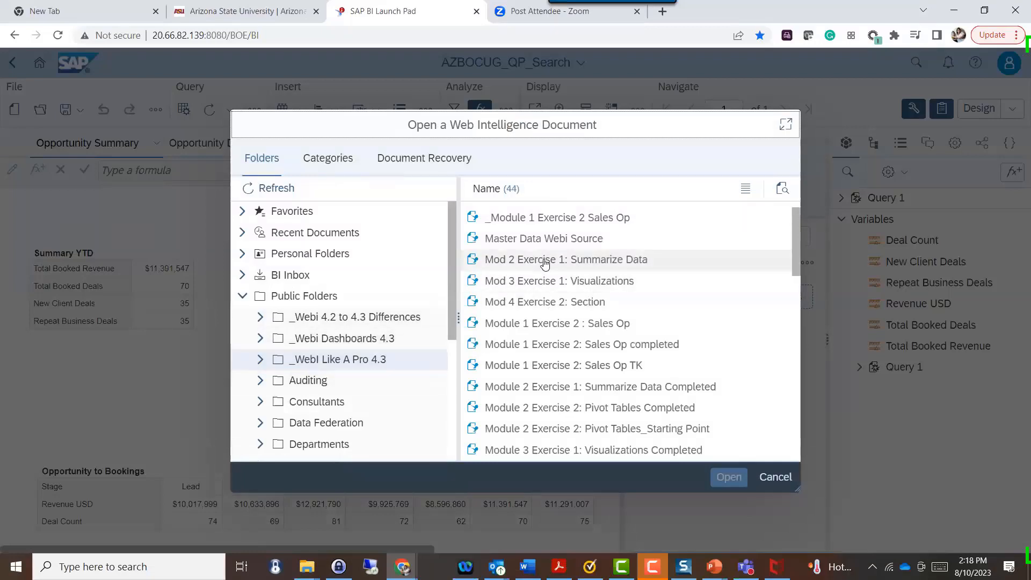
left_click(564, 302)
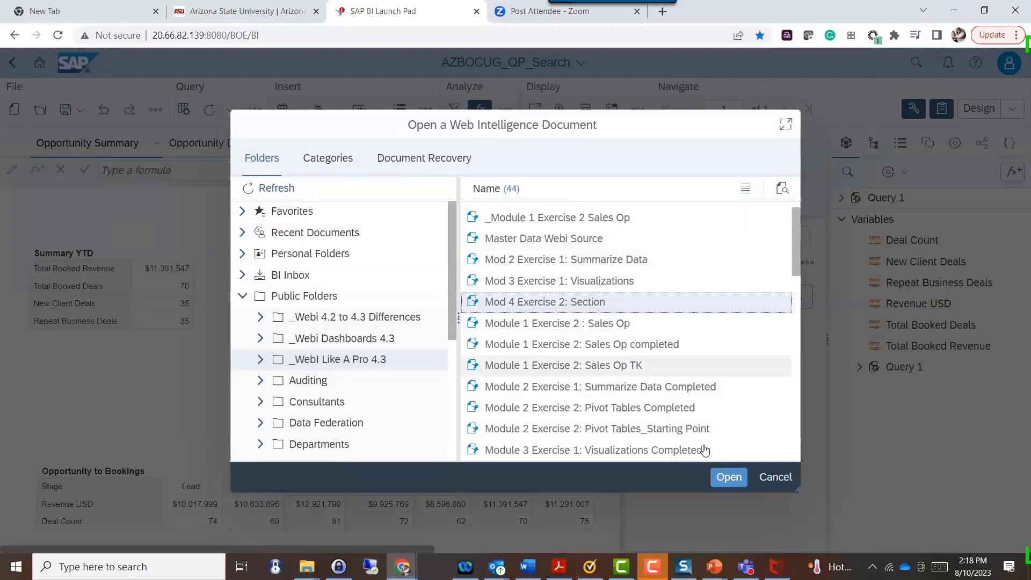
left_click(727, 476)
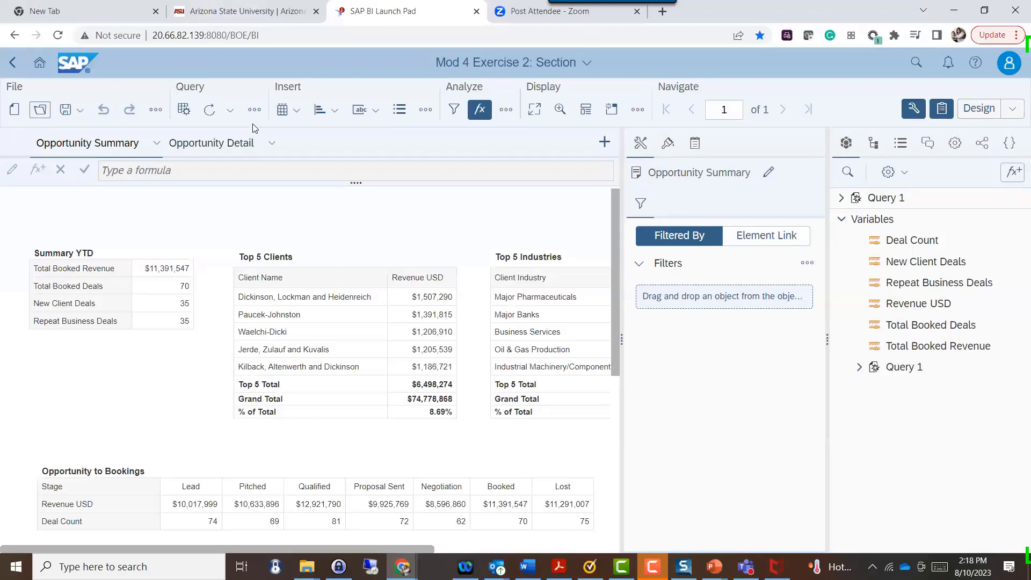
left_click(544, 64)
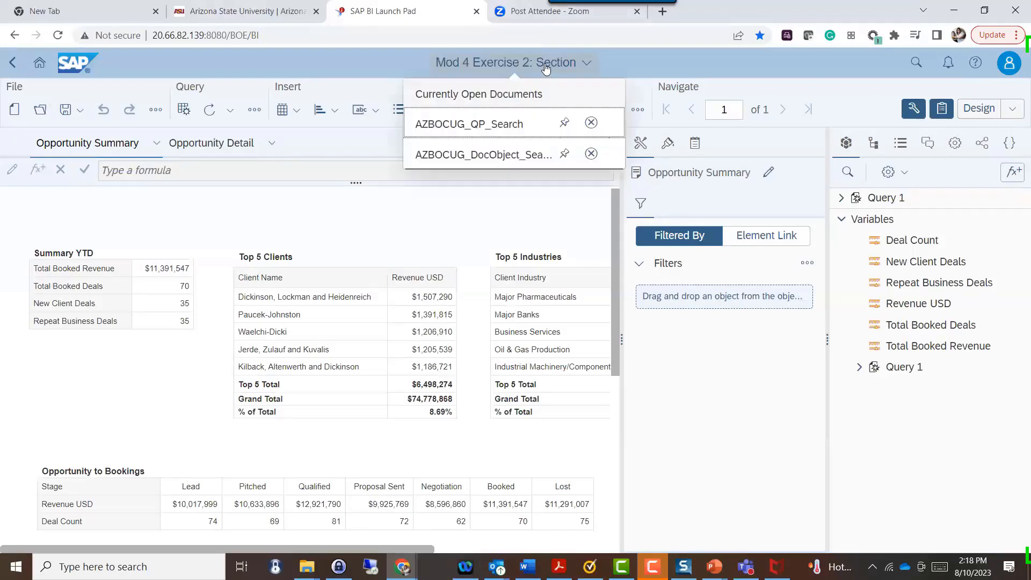
Open the document Module 9 Exercise 2: Scheduling & Publication and show its Opportunity Detail report.
left_click(41, 110)
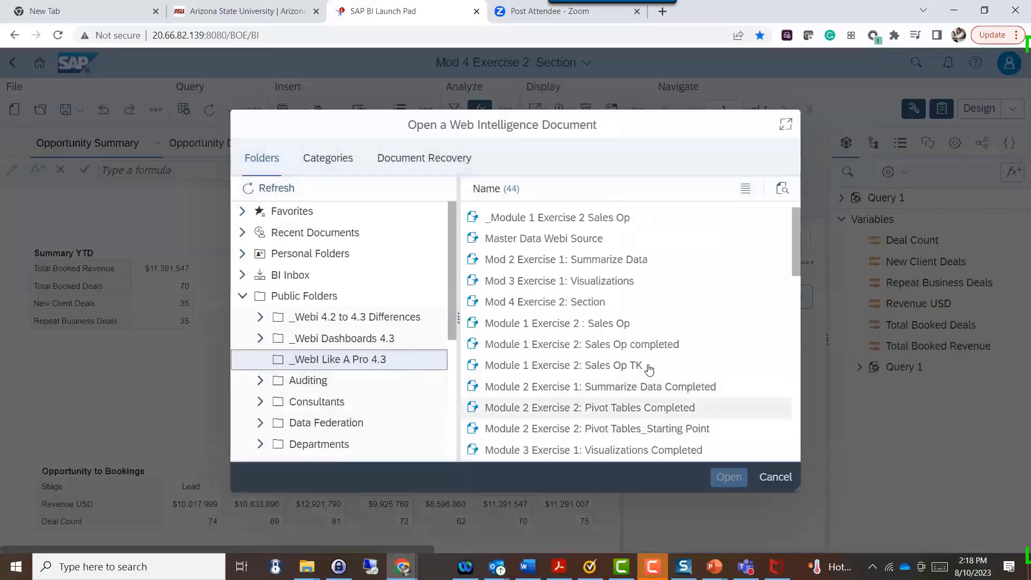
scroll(649, 369, "down", 5)
scroll(650, 419, "down", 5)
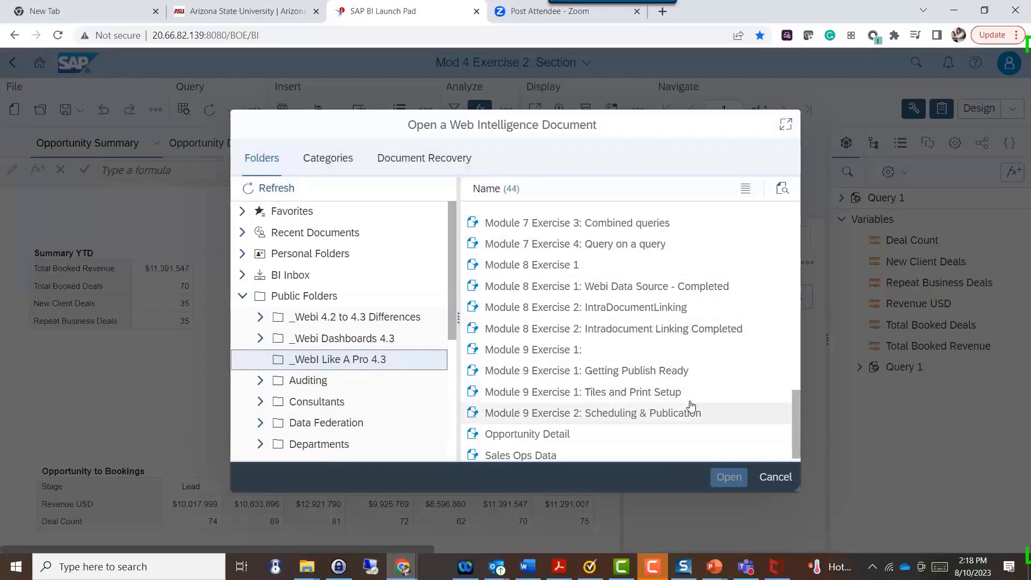
left_click(666, 413)
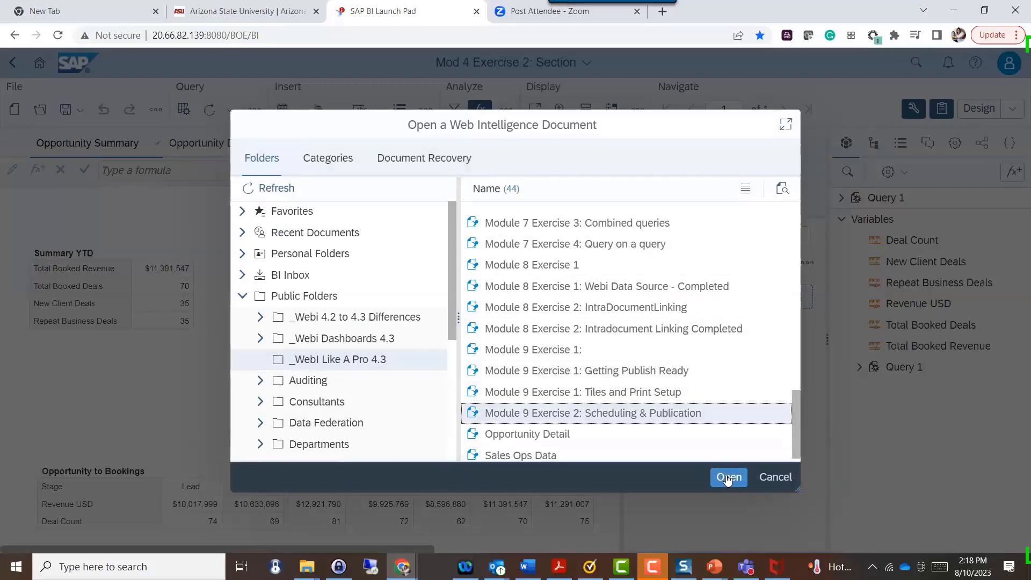
left_click(729, 478)
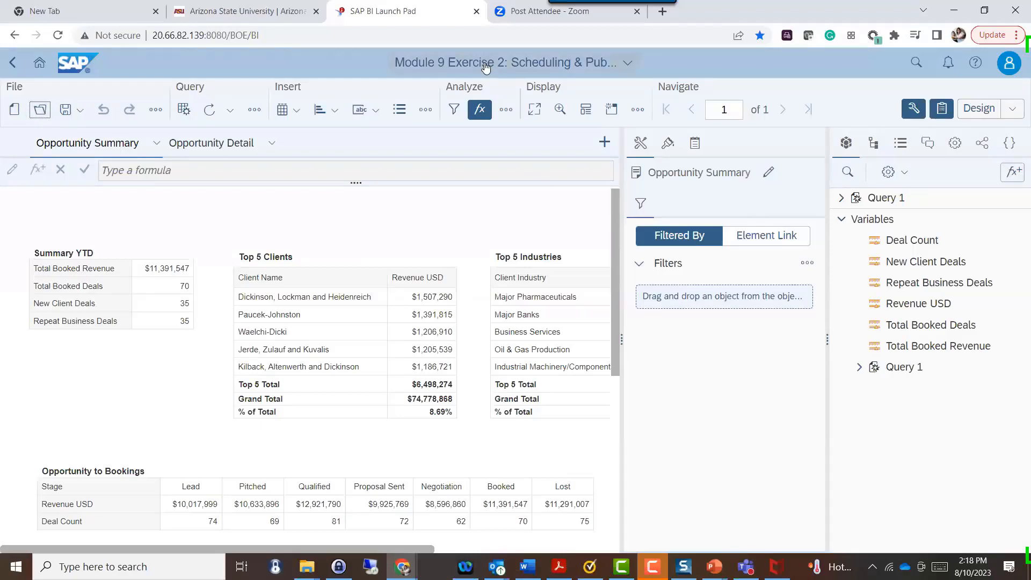
left_click(219, 143)
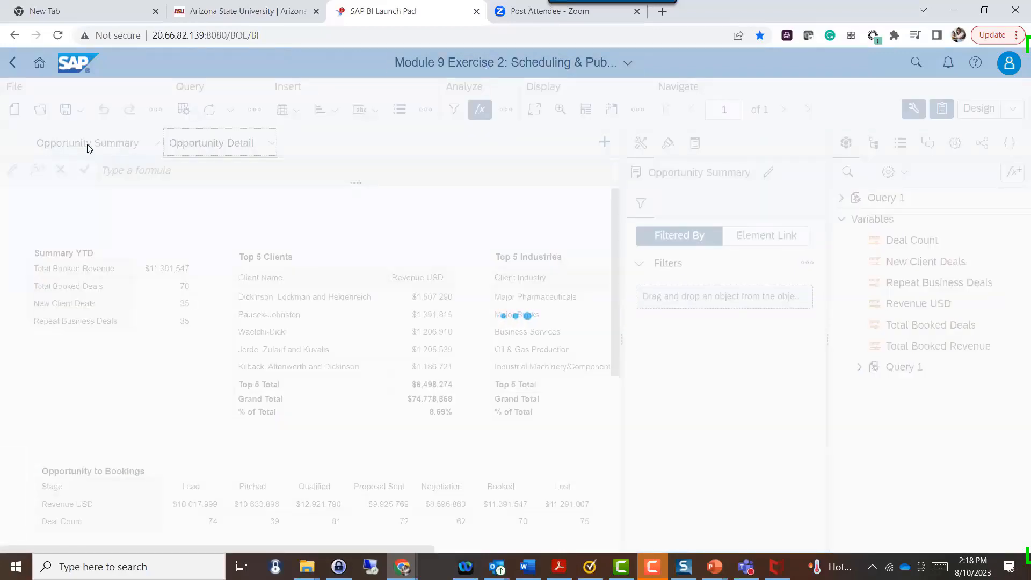
Open the document Module 6 Exercise 1b: Element Linking and show its Opportunity Summary report.
left_click(39, 111)
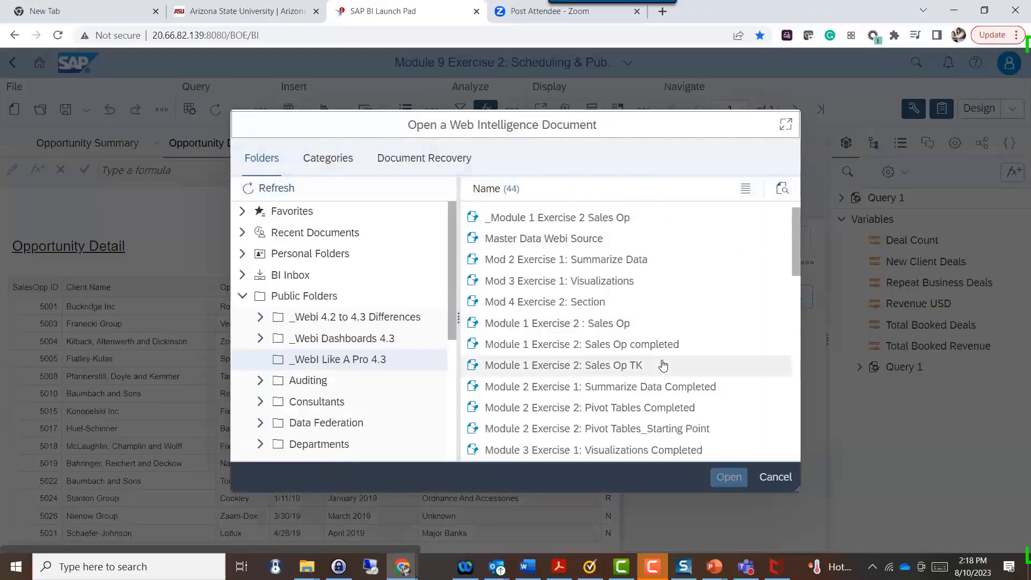
scroll(663, 365, "down", 5)
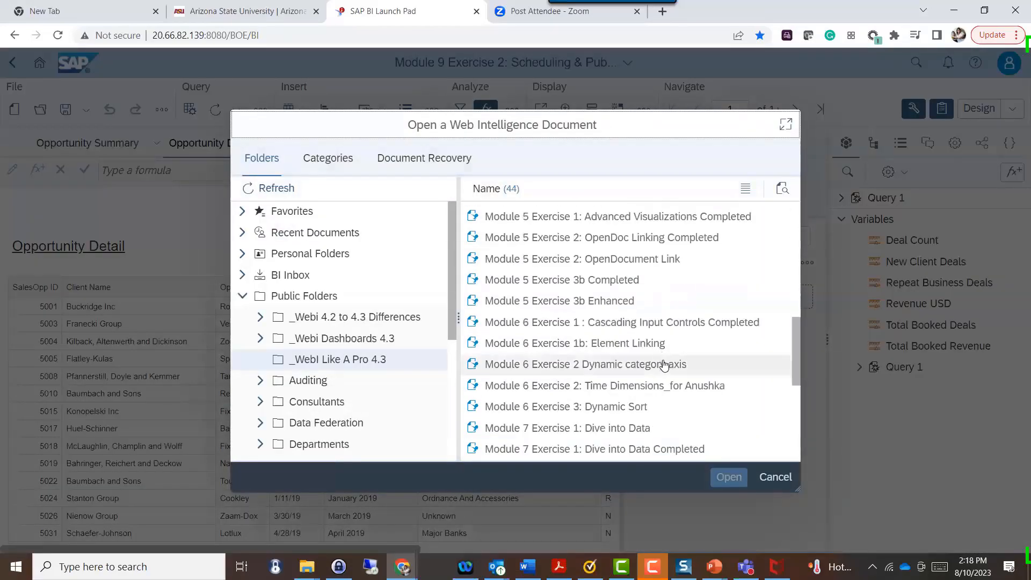
scroll(663, 364, "up", 5)
scroll(662, 367, "down", 4)
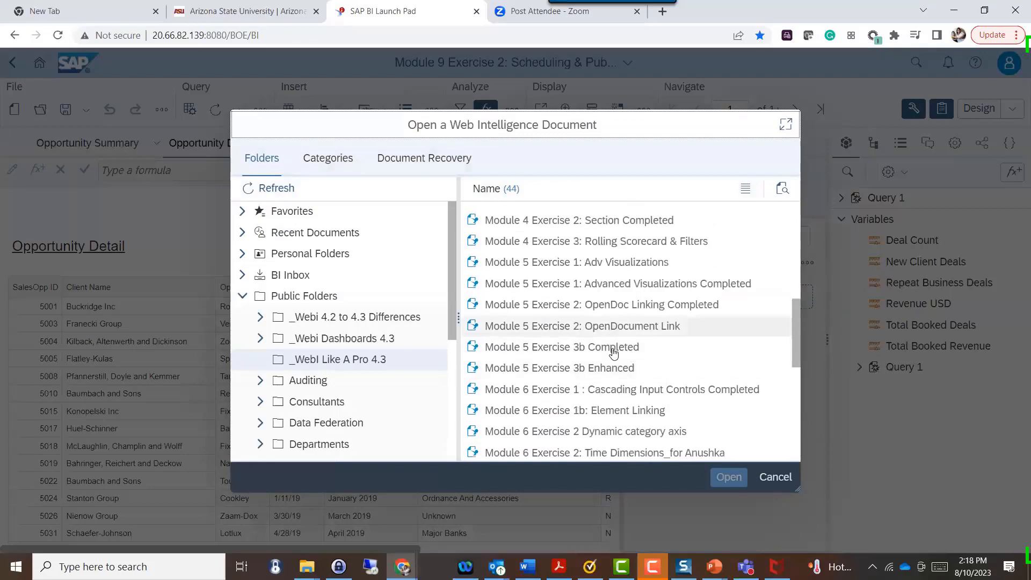
left_click(577, 411)
left_click(725, 479)
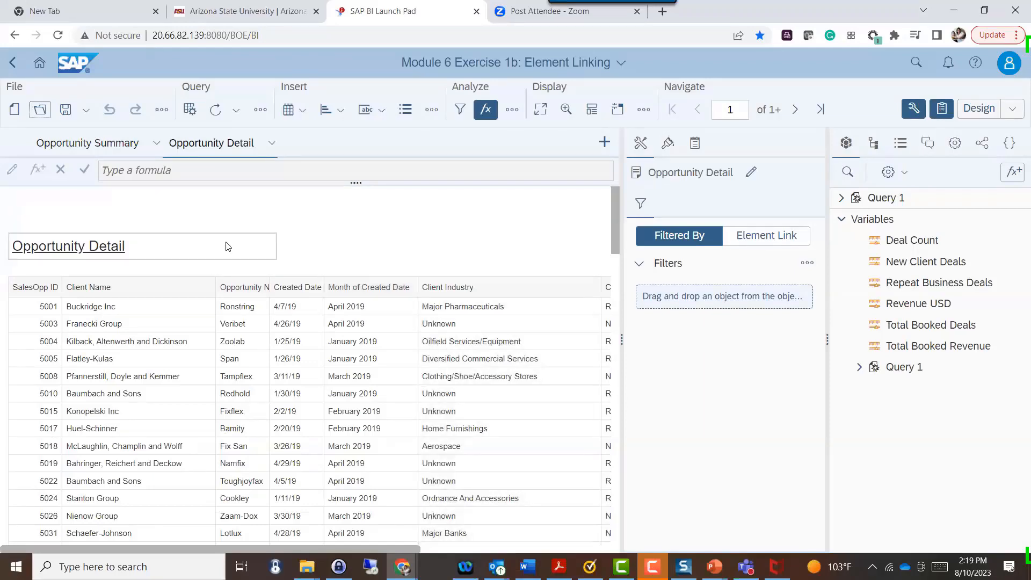
left_click(83, 152)
Open the document Exercise 9 from the _Webi 4.2 to 4.3 Differences folder, and open it a second time.
left_click(39, 111)
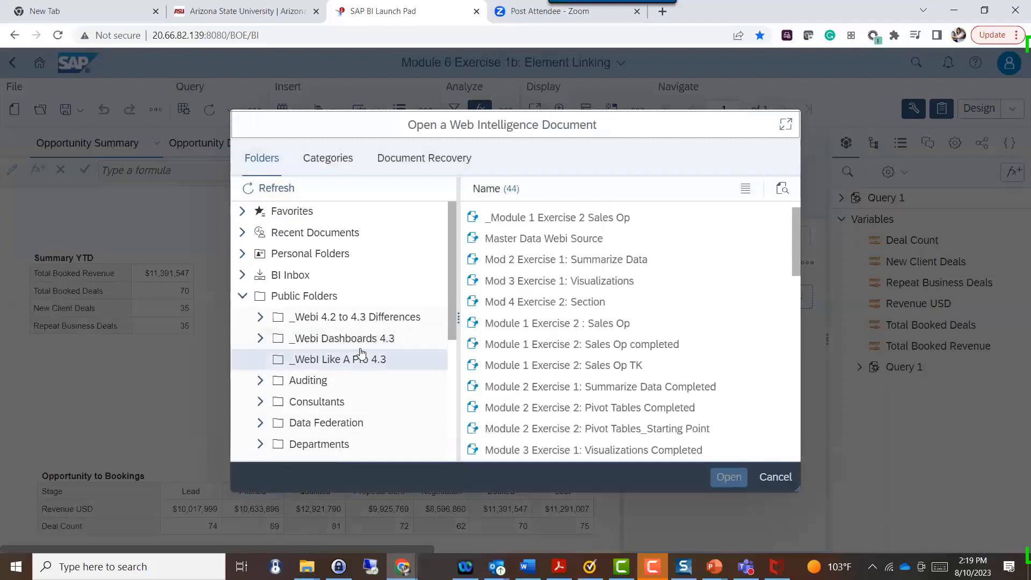
left_click(384, 317)
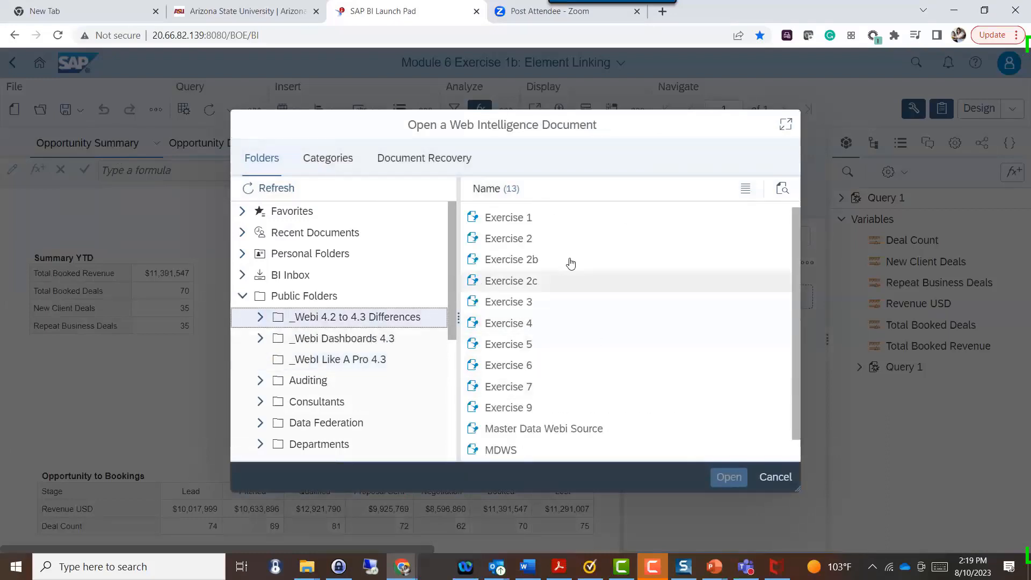
left_click(556, 407)
left_click(729, 481)
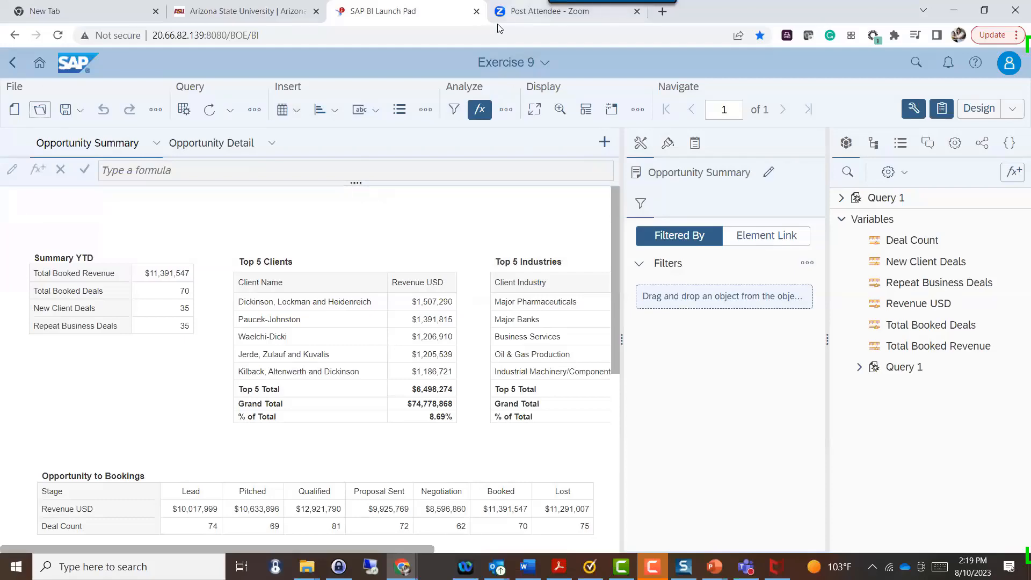
left_click(498, 63)
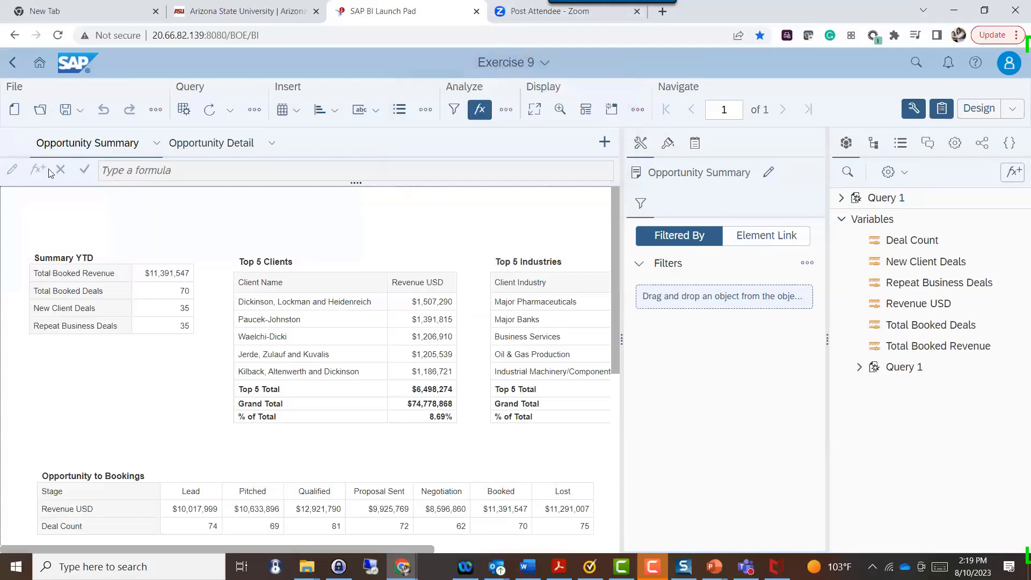
left_click(41, 111)
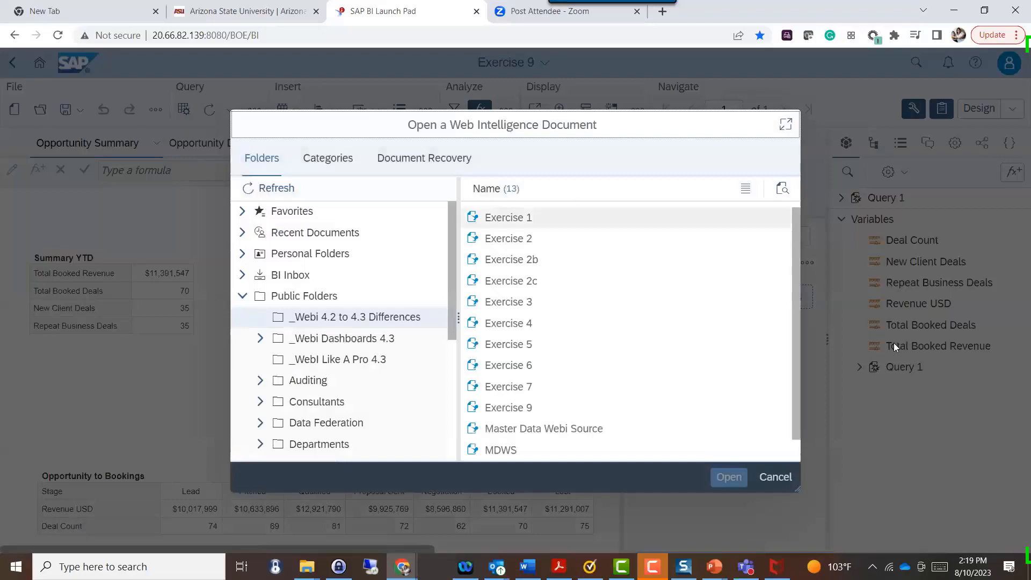
double_click(562, 405)
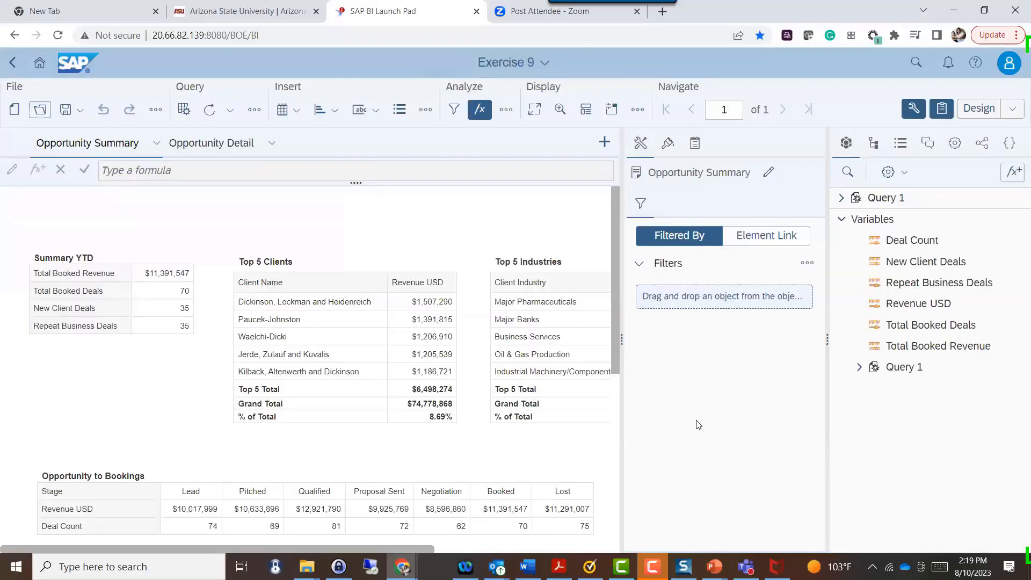
Close AZBOCUG_QP_Search and AZBOCUG_DocObject_Search from the currently open documents.
left_click(546, 63)
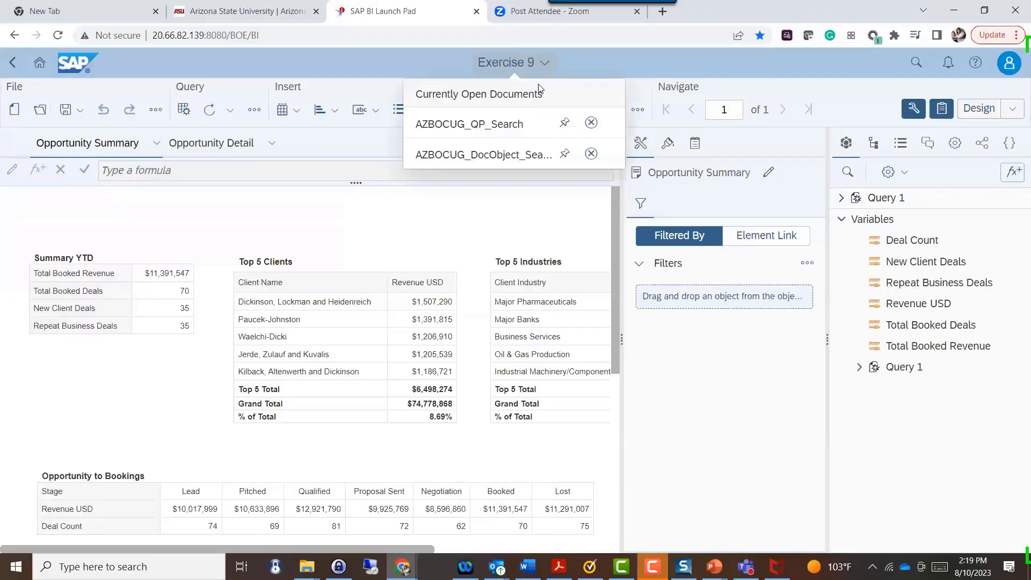
left_click(591, 124)
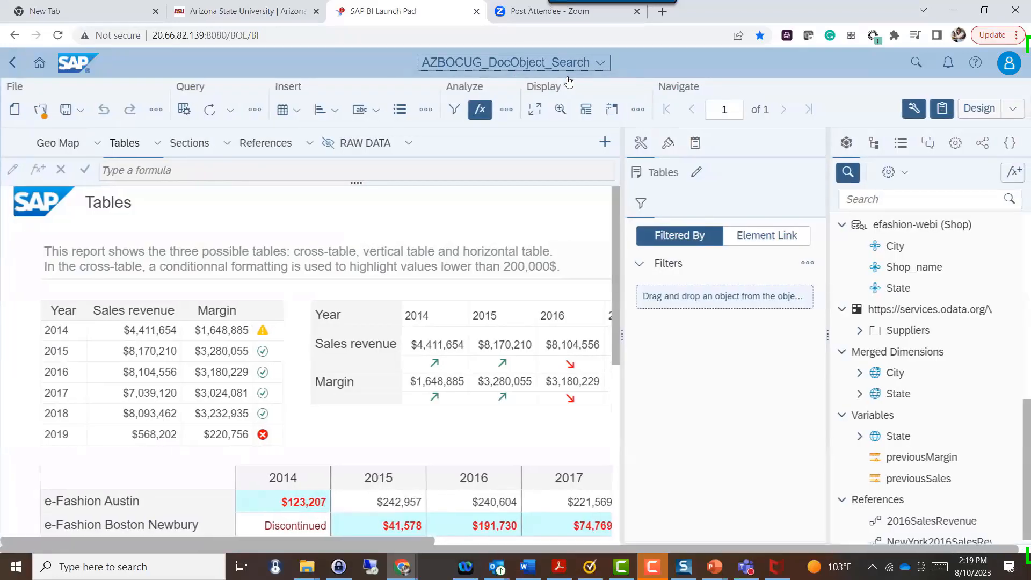
left_click(569, 69)
left_click(592, 126)
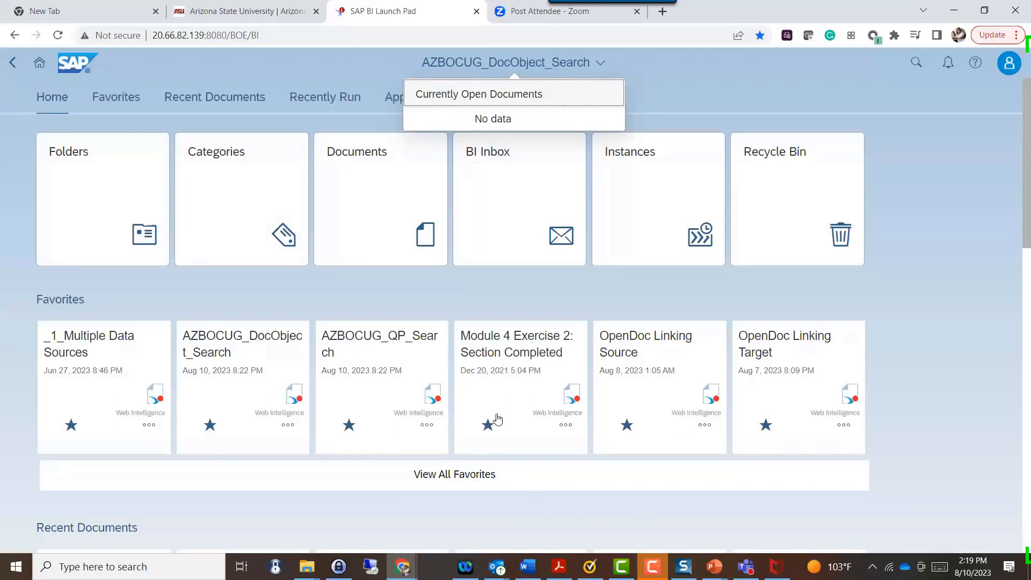
Open the favorite document Module 4 Exercise 2: Section Completed.
left_click(493, 370)
left_click(521, 418)
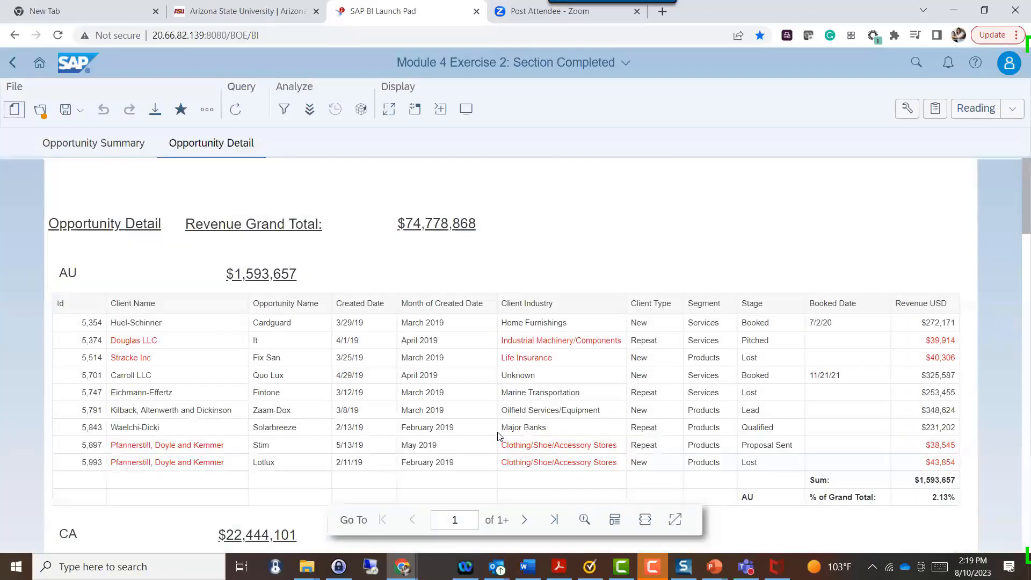
Open the document Exercise 9 from the _Webi 4.2 to 4.3 Differences folder and open its query for editing.
left_click(40, 109)
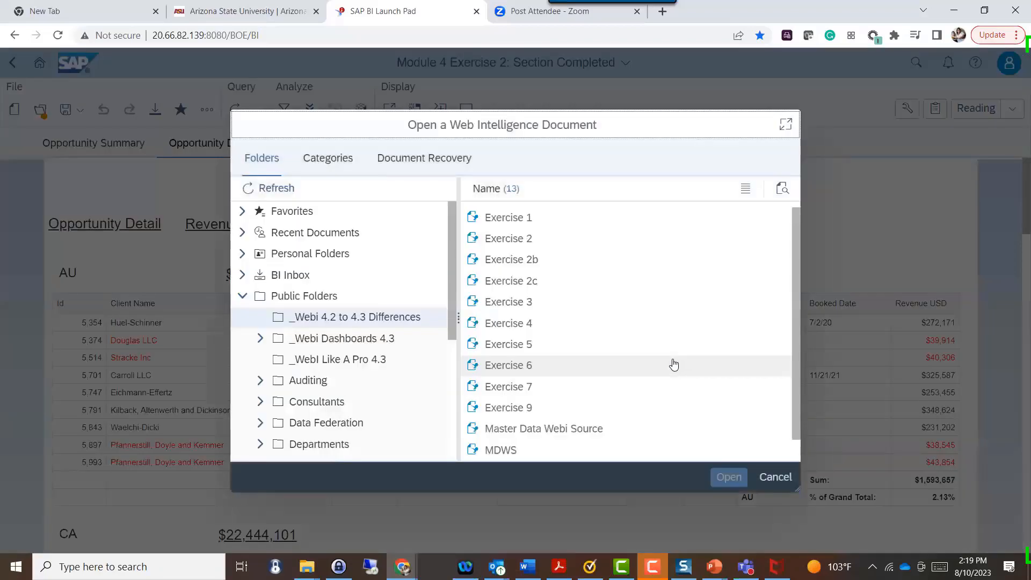
left_click(560, 408)
left_click(741, 475)
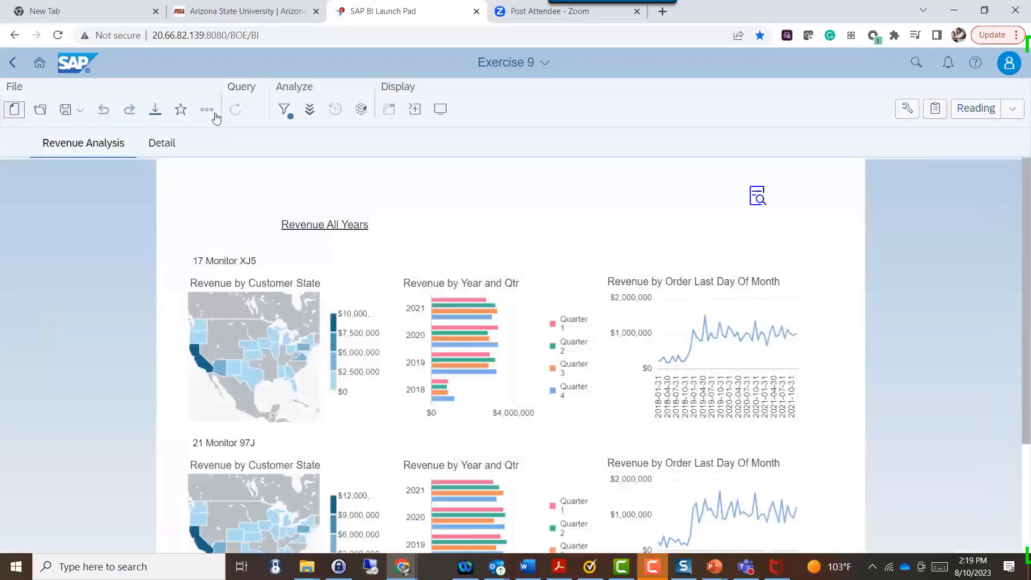
left_click(976, 108)
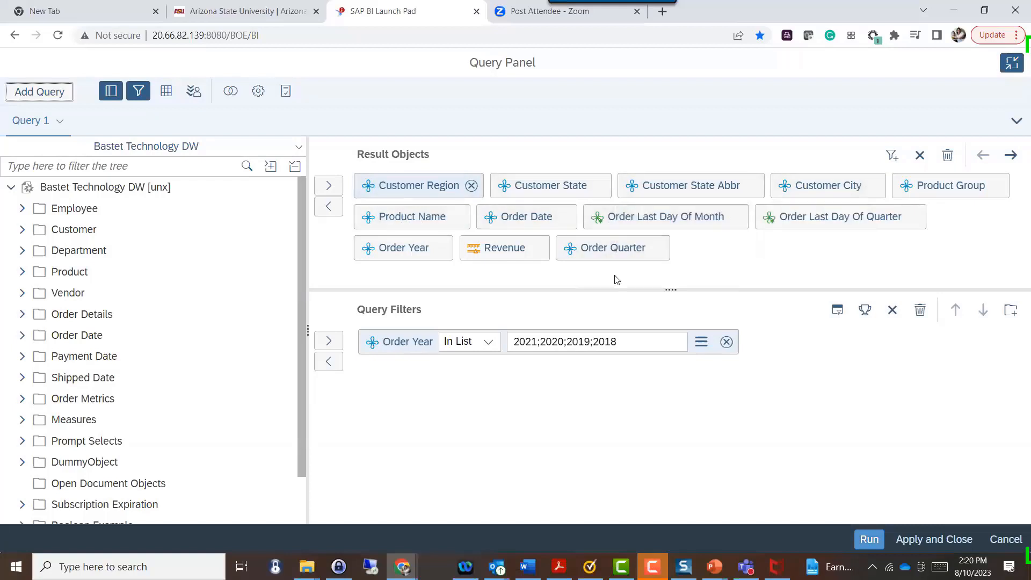
Filter the universe tree by Customer and add the Customer dimension to the query filters.
left_click(150, 165)
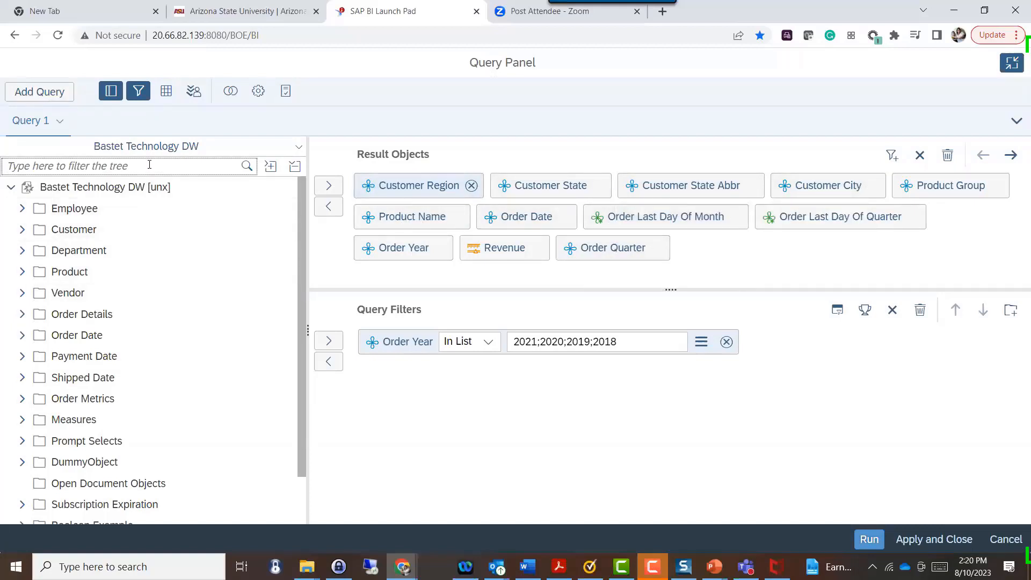
type("Cuso")
type("tomer")
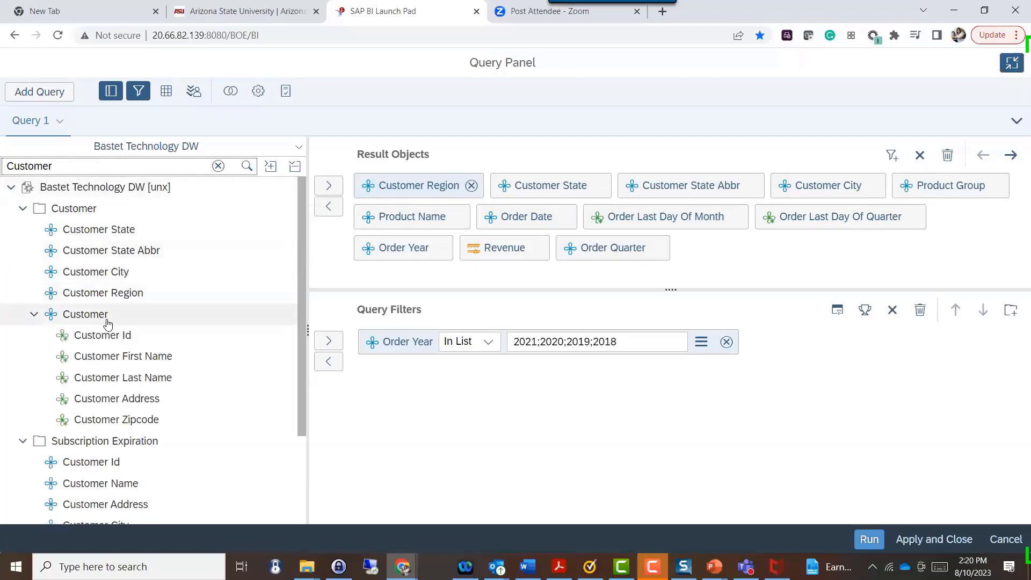
left_click_drag(118, 314, 531, 414)
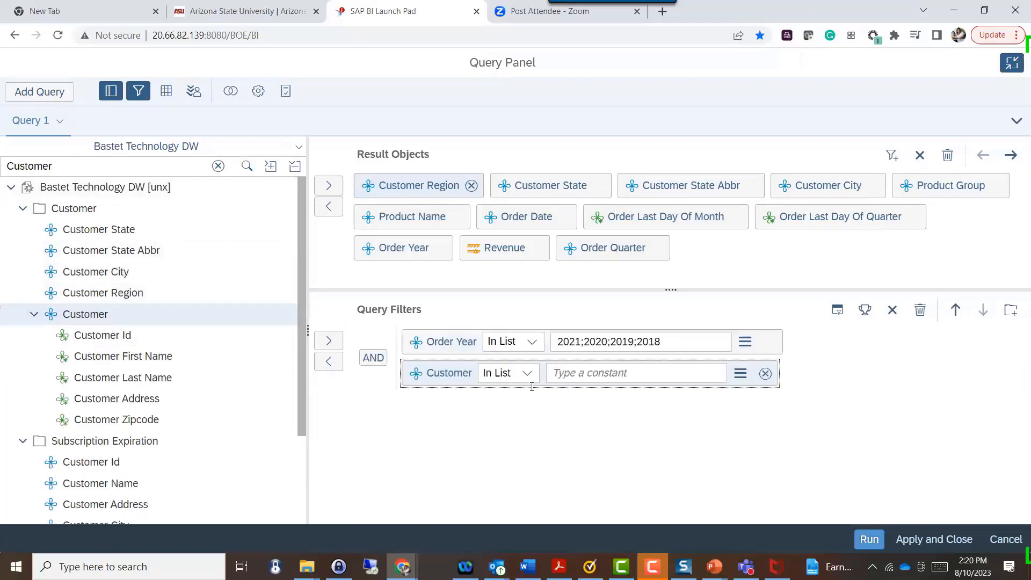
Set the Customer filter to take values from a list and search that list for a first name, reviewing the matches.
left_click(741, 373)
left_click(806, 419)
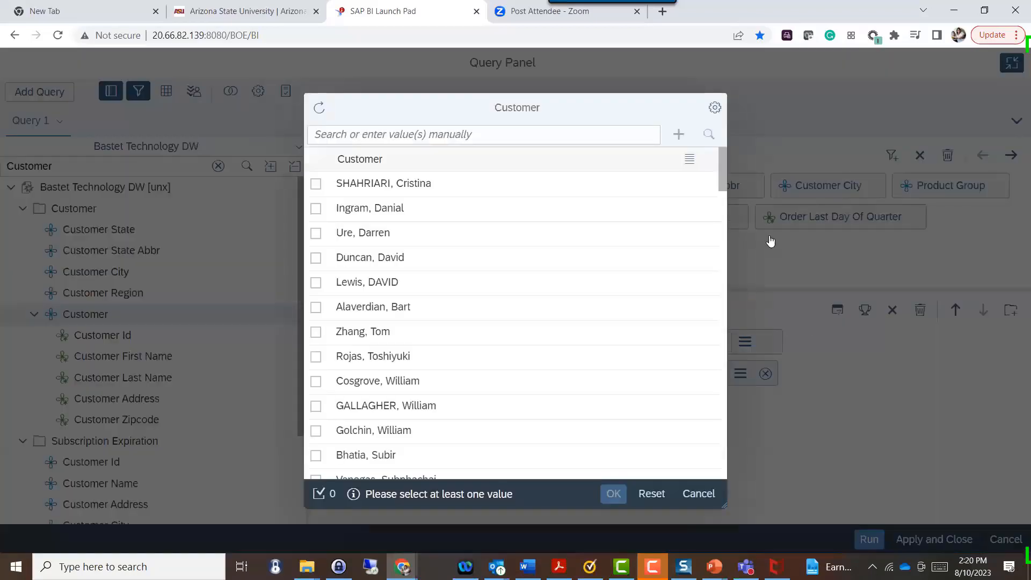
left_click(390, 137)
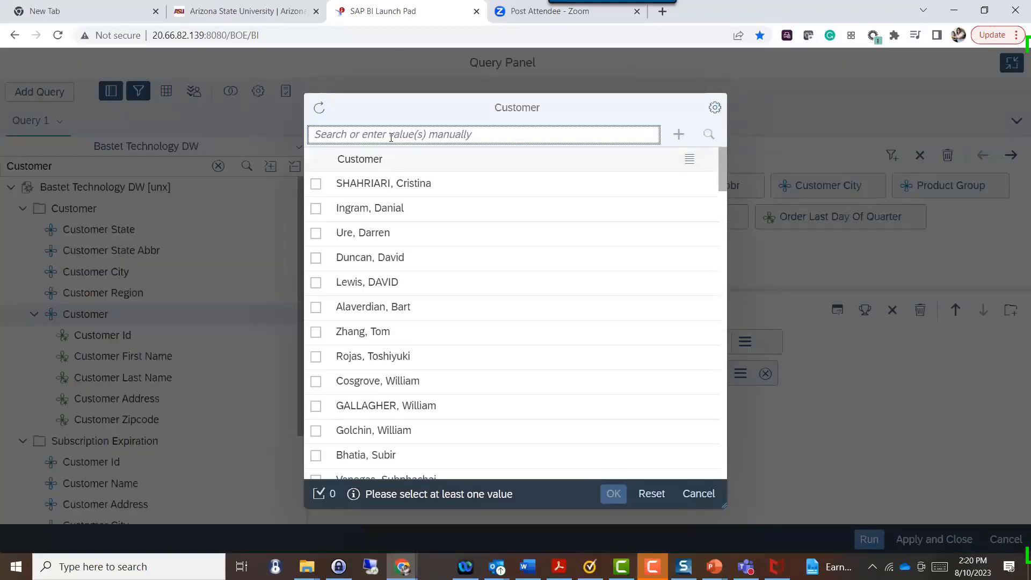
type("Mark")
key("Return")
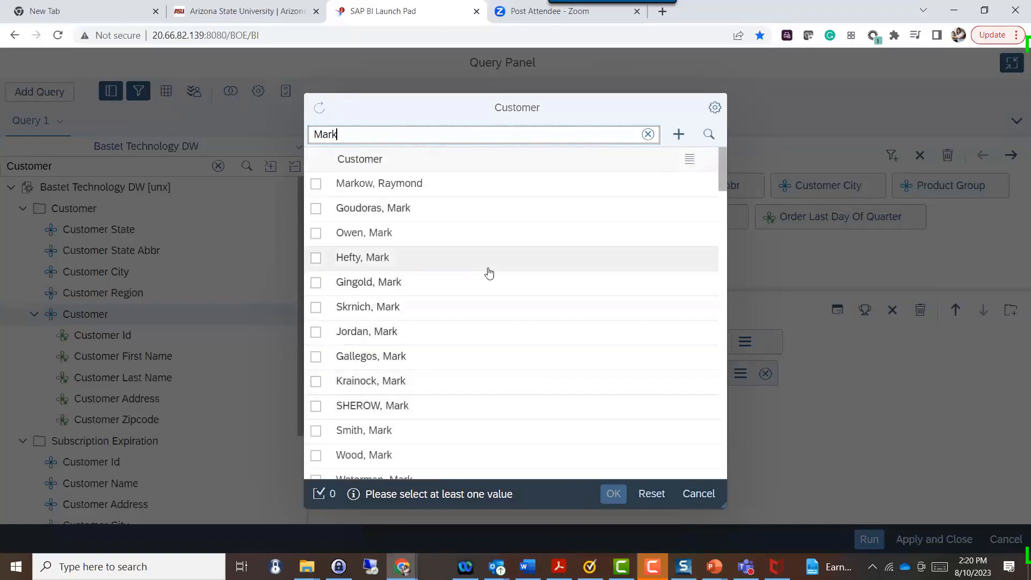
scroll(486, 276, "down", 15)
scroll(492, 325, "down", 10)
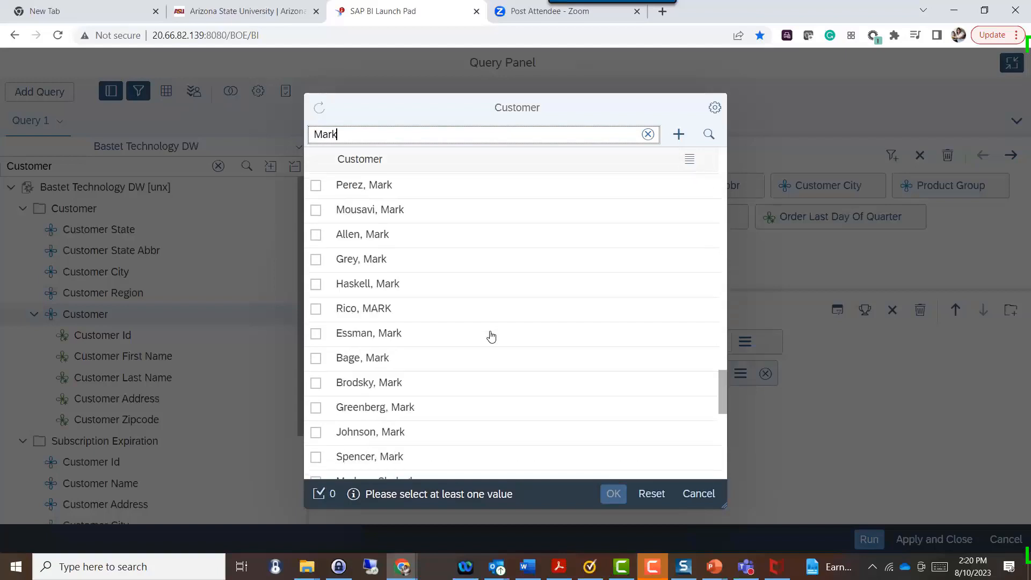
scroll(493, 337, "up", 15)
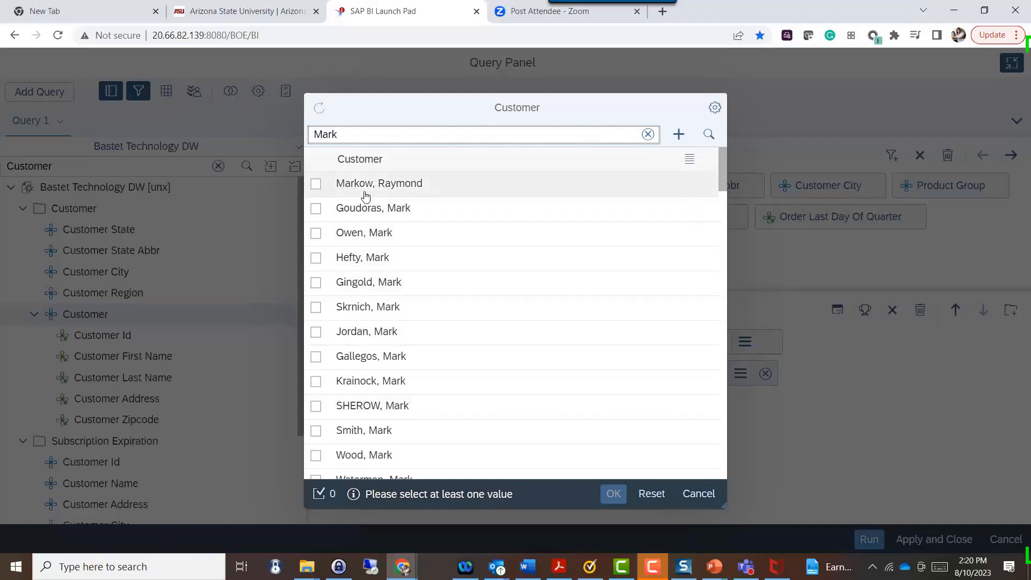
scroll(500, 328, "down", 3)
scroll(500, 327, "up", 3)
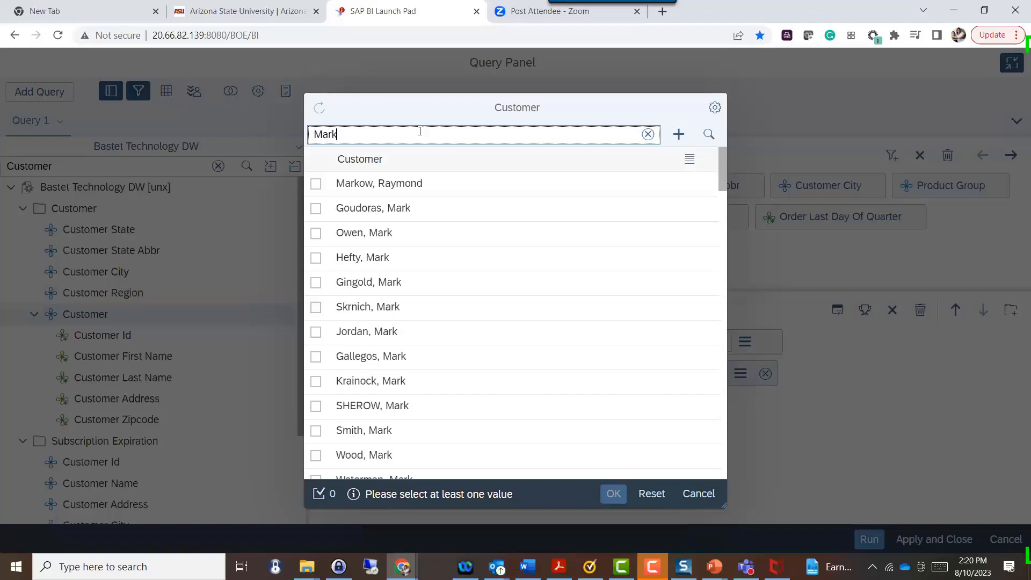
Narrow the customer value search by putting a comma and a space before the first name, and review the matches.
key("Home")
type(",")
key("Return")
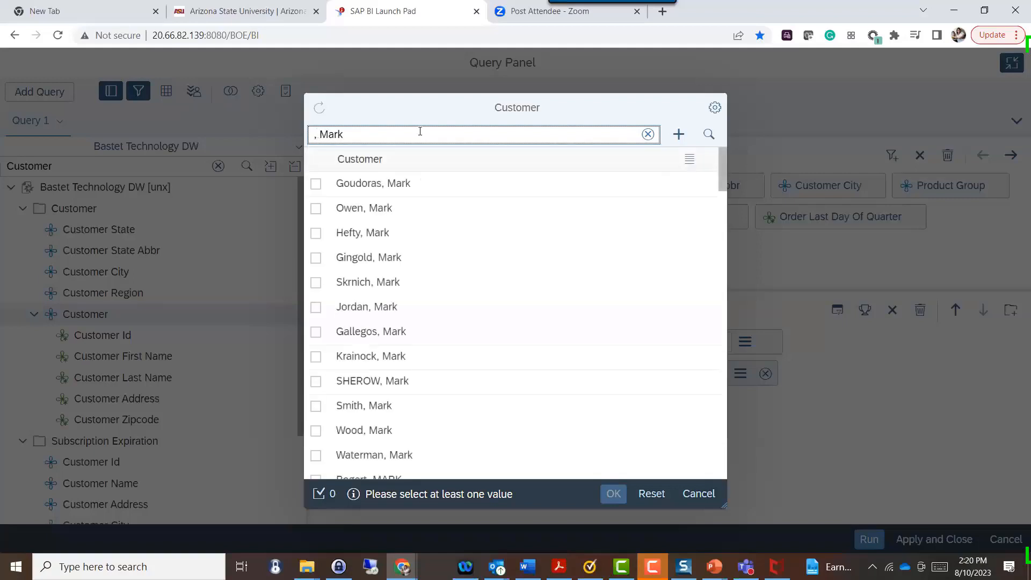
scroll(506, 333, "down", 10)
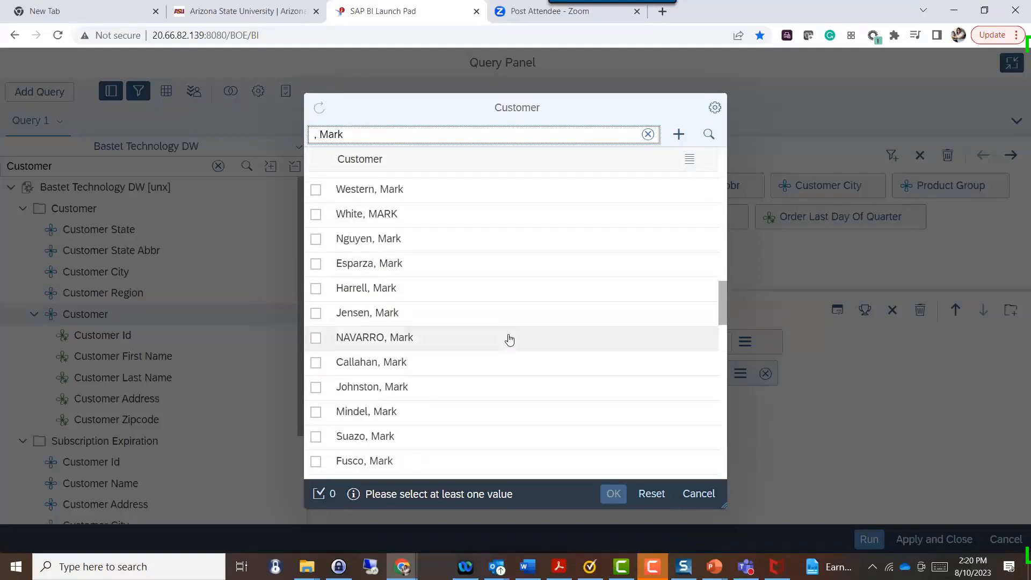
scroll(511, 336, "up", 10)
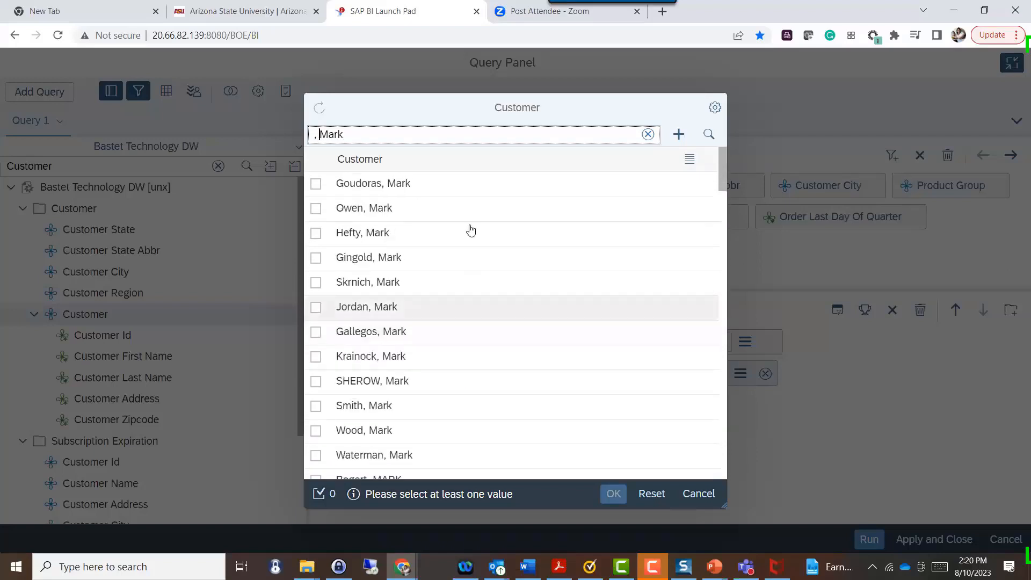
Turn on Match case for the customer value list and search for the first name in all capitals.
left_click(714, 107)
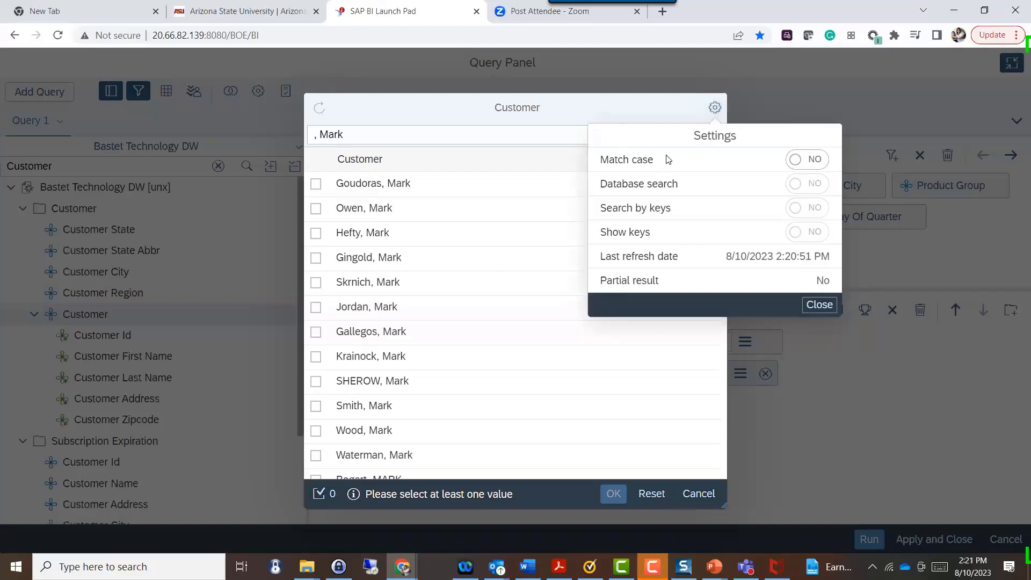
left_click(806, 161)
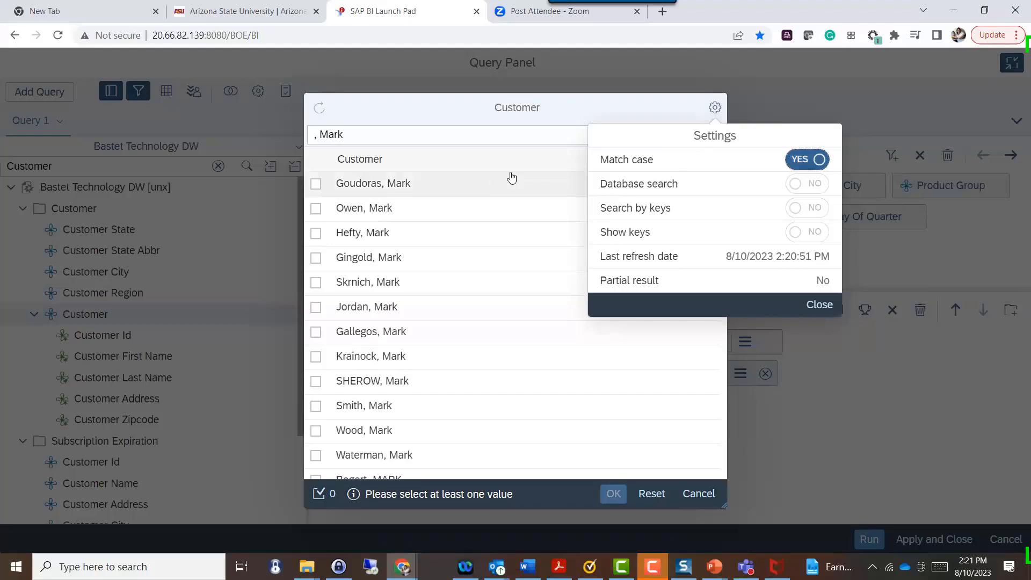
left_click(819, 304)
triple_click(331, 134)
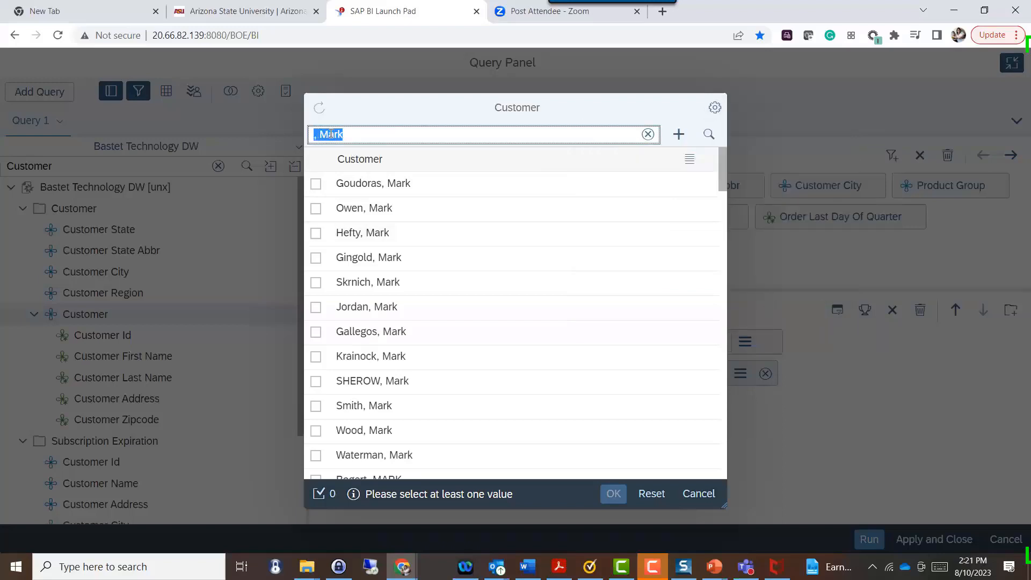
key("BackSpace")
type("MARK")
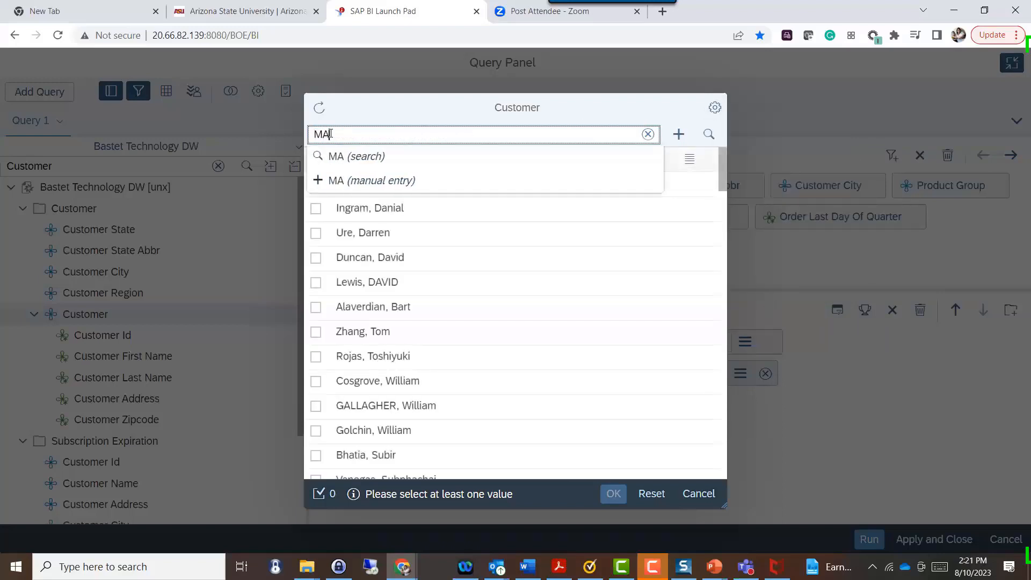
key("Return")
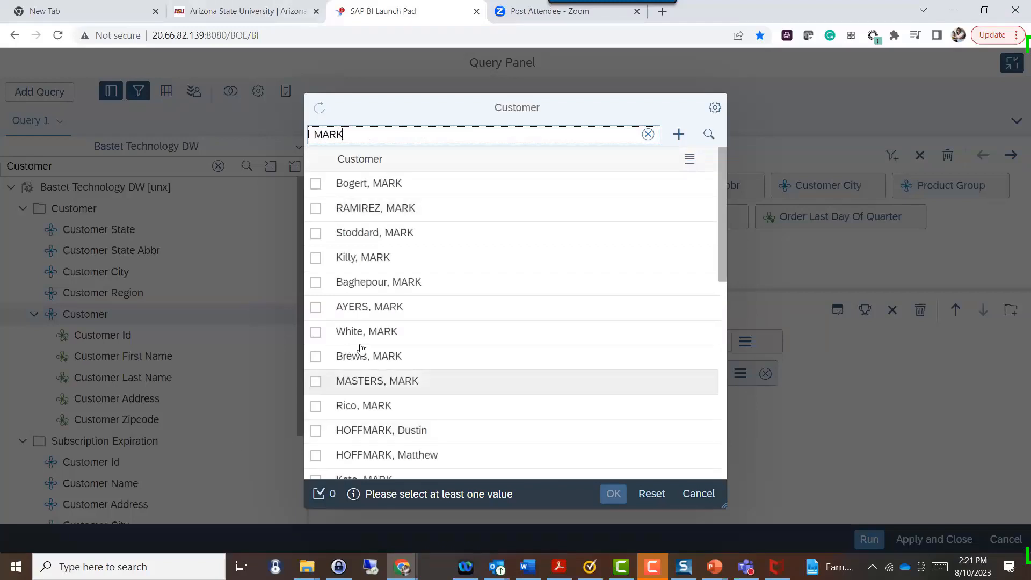
scroll(543, 339, "down", 10)
scroll(543, 337, "down", 1)
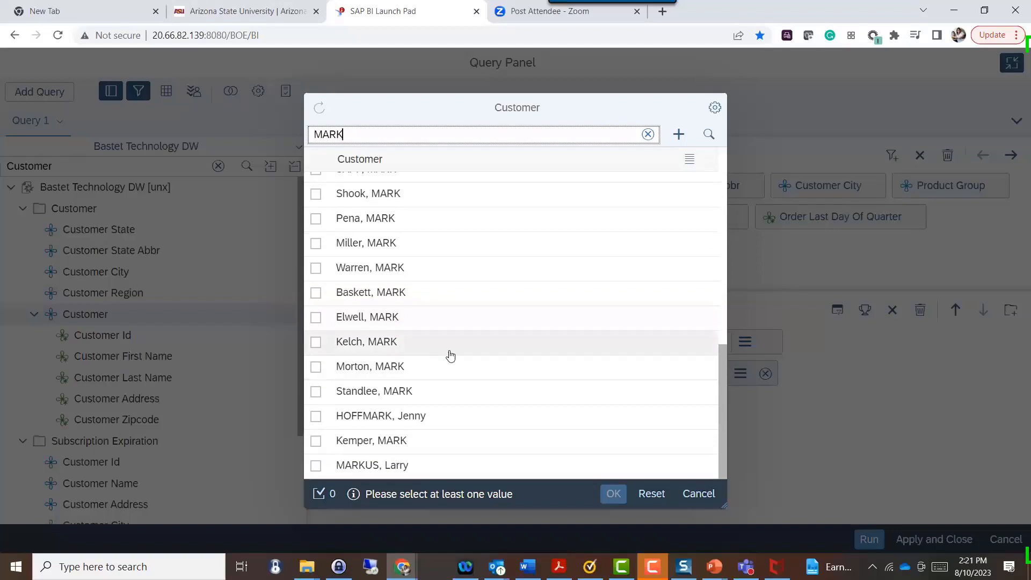
Repeat the all-capitals search with a comma after the name, and cancel the value list without selecting a customer.
type(",")
key("Return")
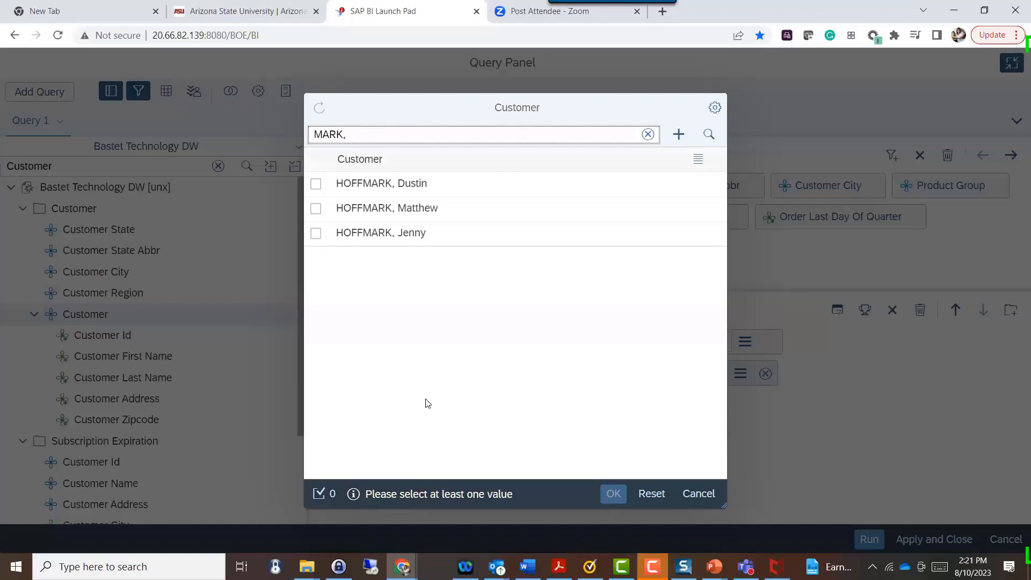
left_click(697, 490)
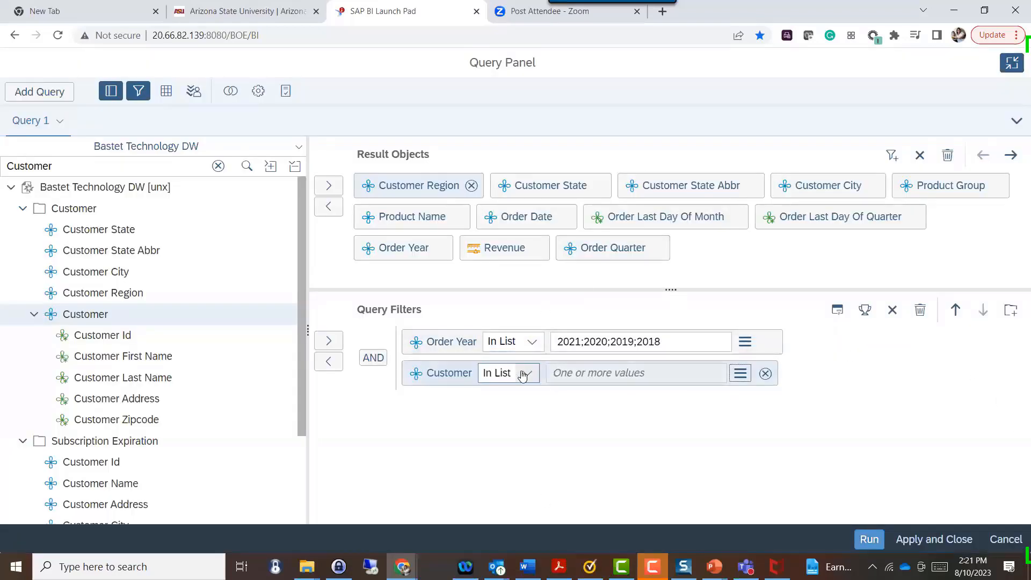
Reopen the Customer filter's value list and search for the first name enclosed in asterisk wildcards.
left_click(741, 373)
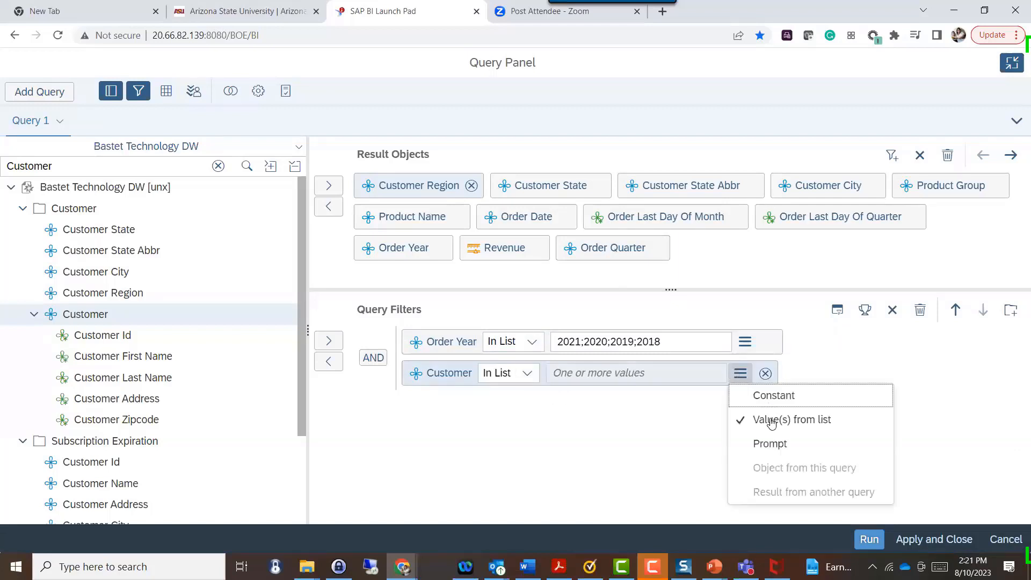
left_click(646, 370)
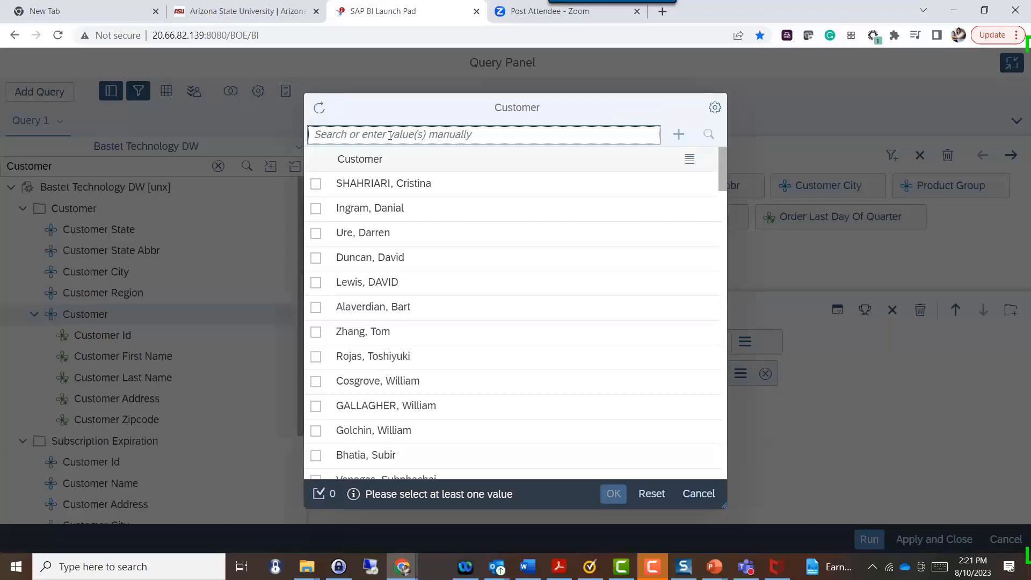
type("*Ma")
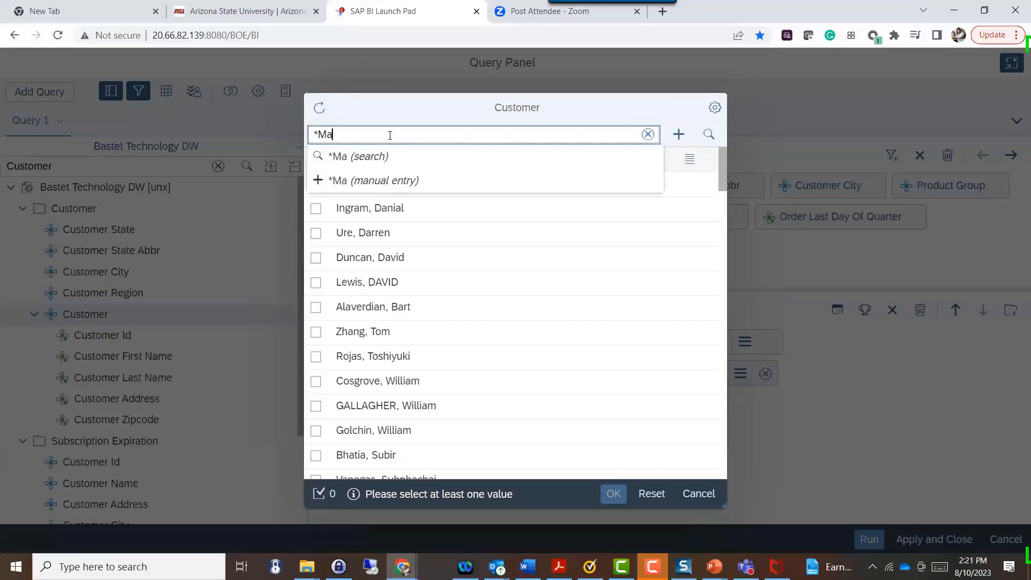
type("rk*")
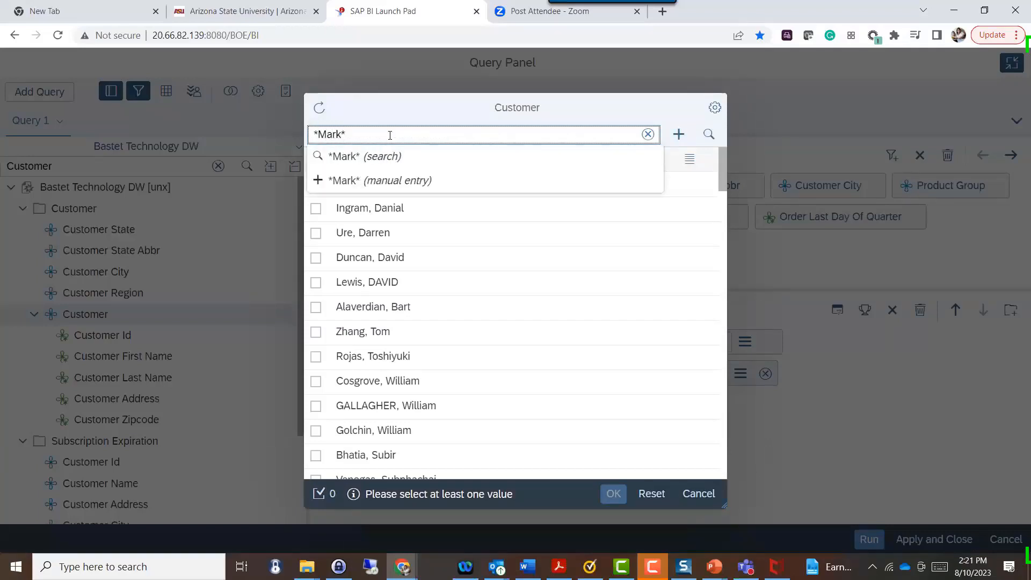
key("Return")
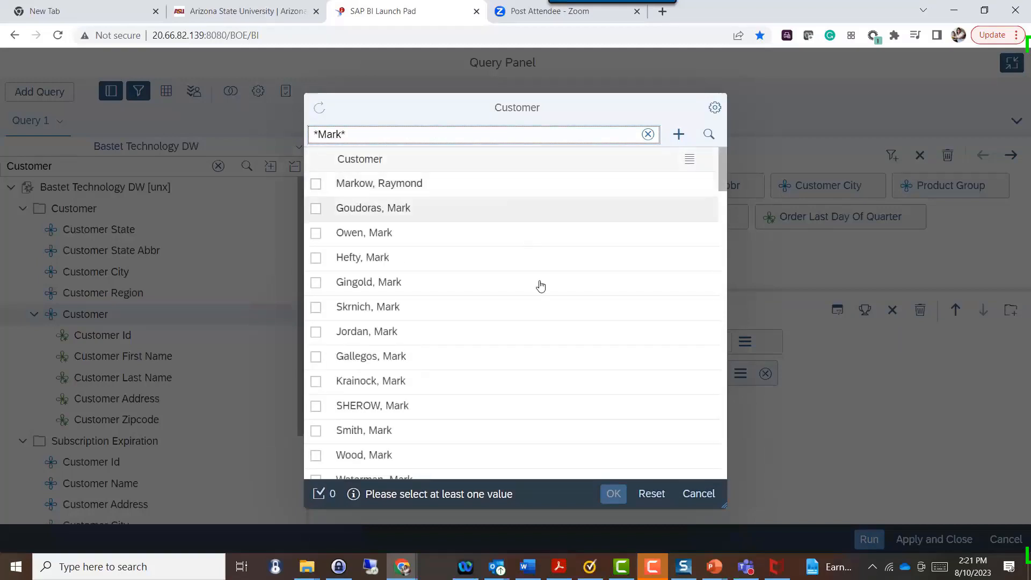
scroll(534, 408, "down", 5)
scroll(534, 408, "up", 5)
Repeat the wildcard search with Match case on, check the search settings, and cancel the value list.
left_click(715, 107)
left_click(806, 159)
left_click(820, 304)
left_click(617, 135)
key("Return")
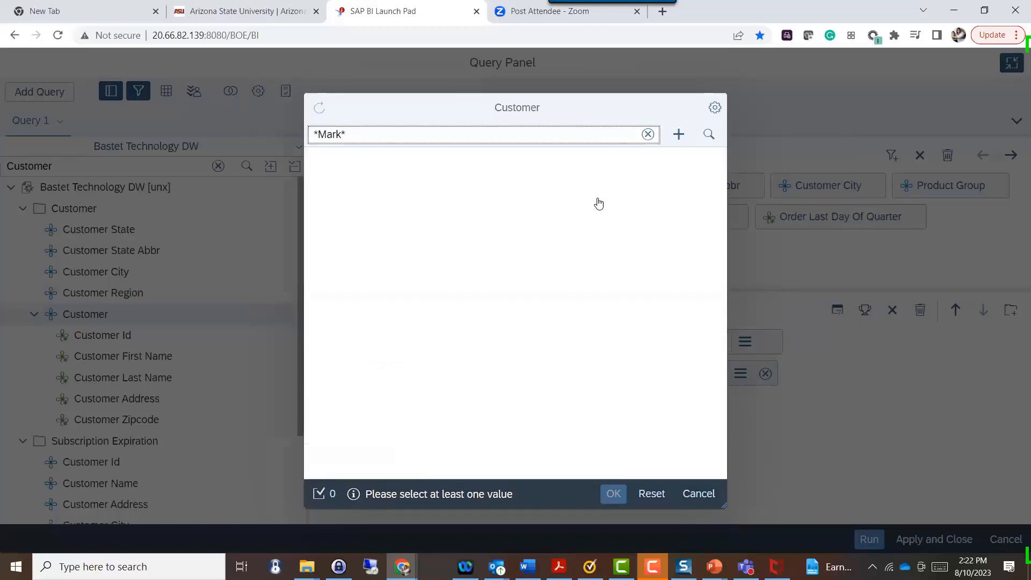
scroll(599, 203, "down", 5)
left_click(715, 107)
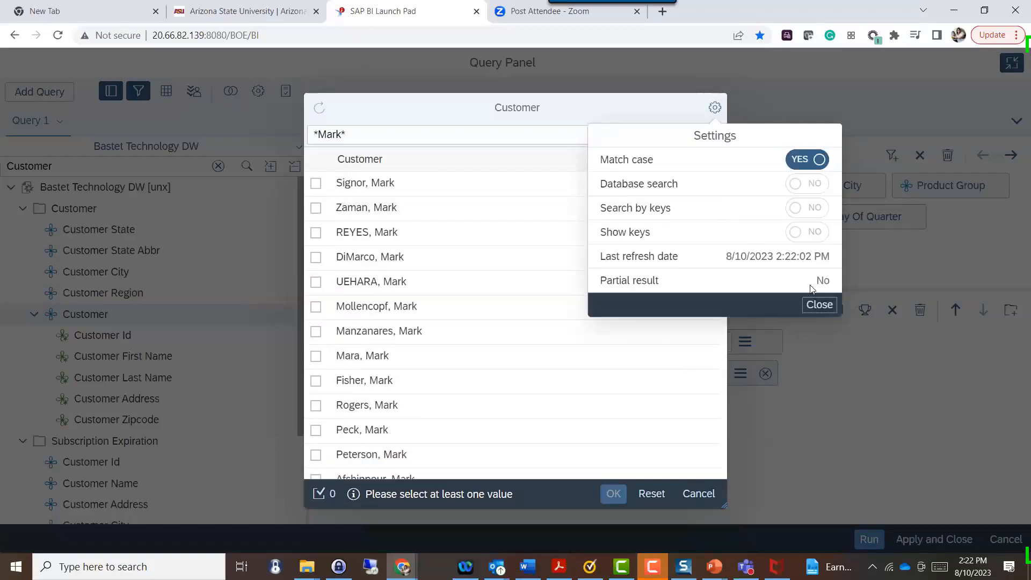
left_click(819, 305)
left_click(698, 493)
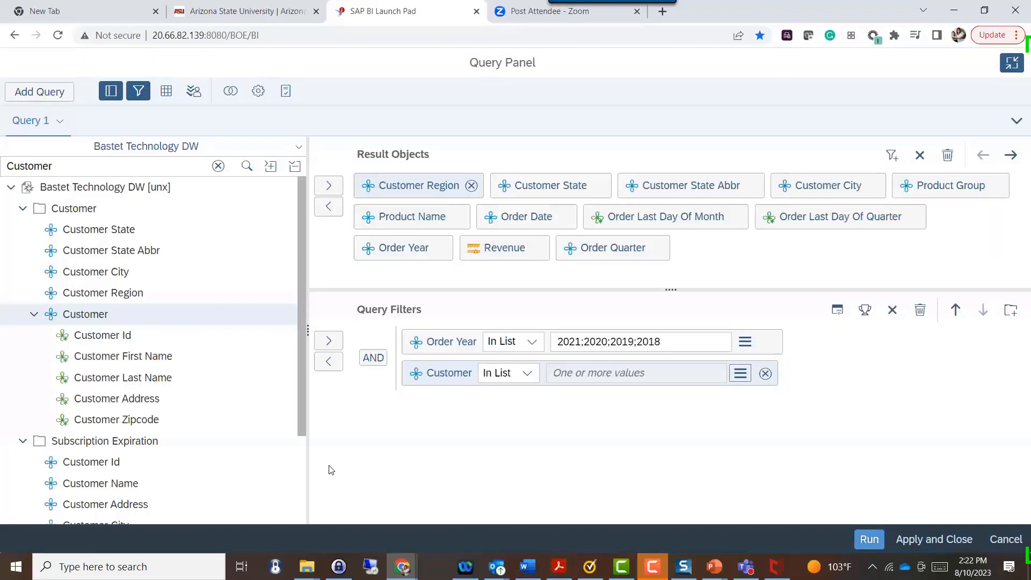
Keep the Customer filter's In List operator, change its value source to a prompt, and open the prompt's properties.
left_click(522, 375)
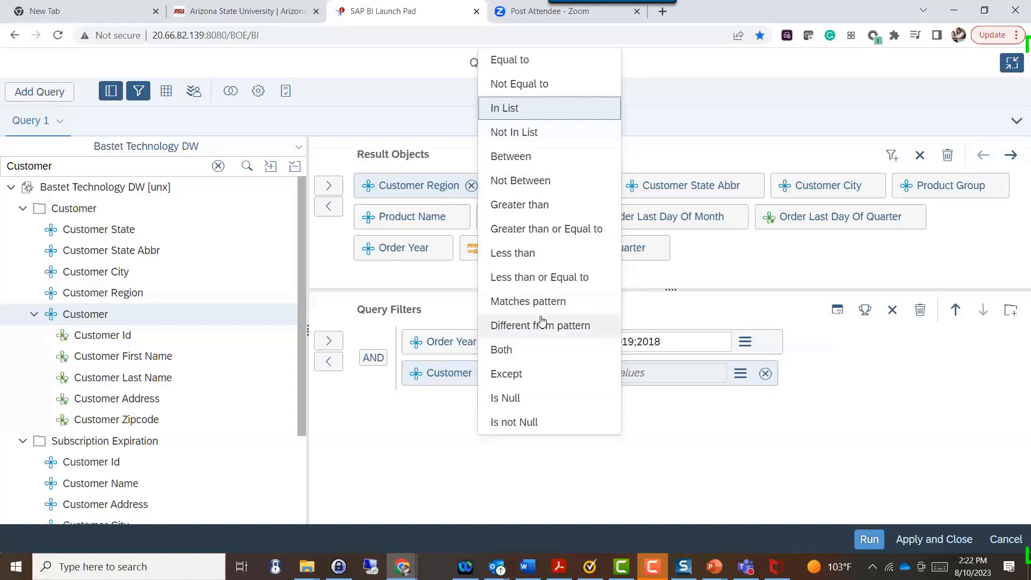
left_click(720, 406)
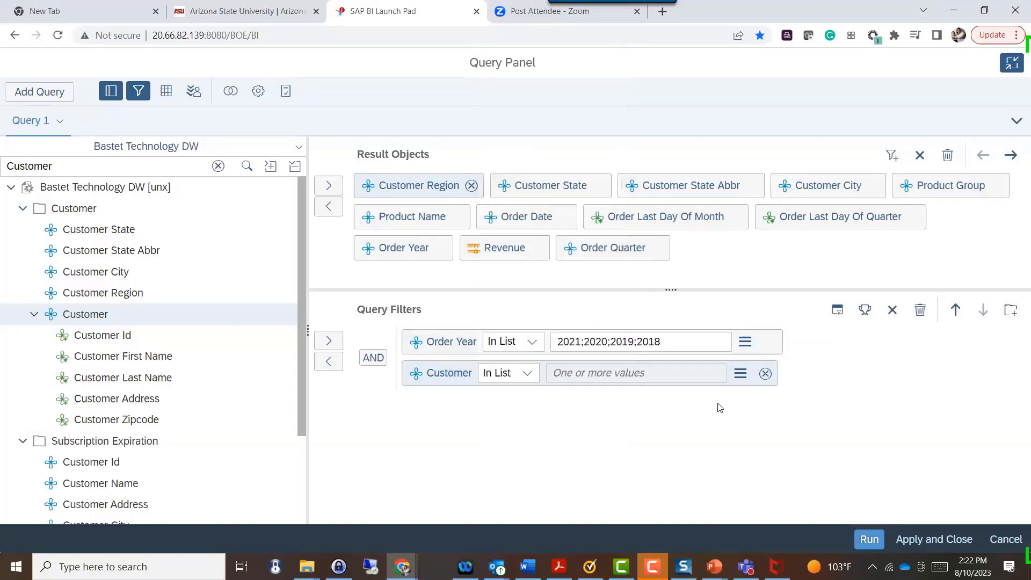
left_click(750, 374)
left_click(768, 444)
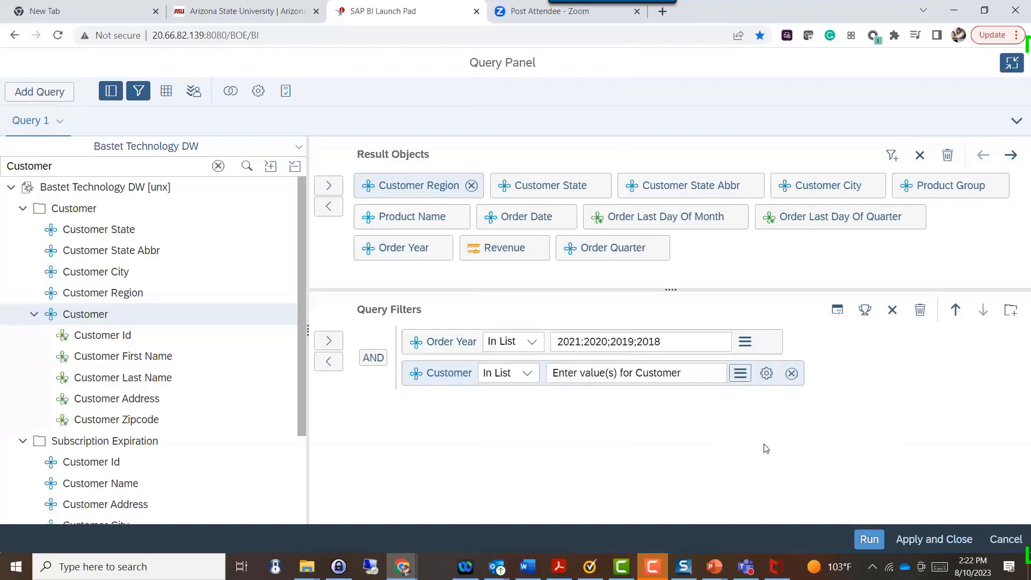
left_click(767, 373)
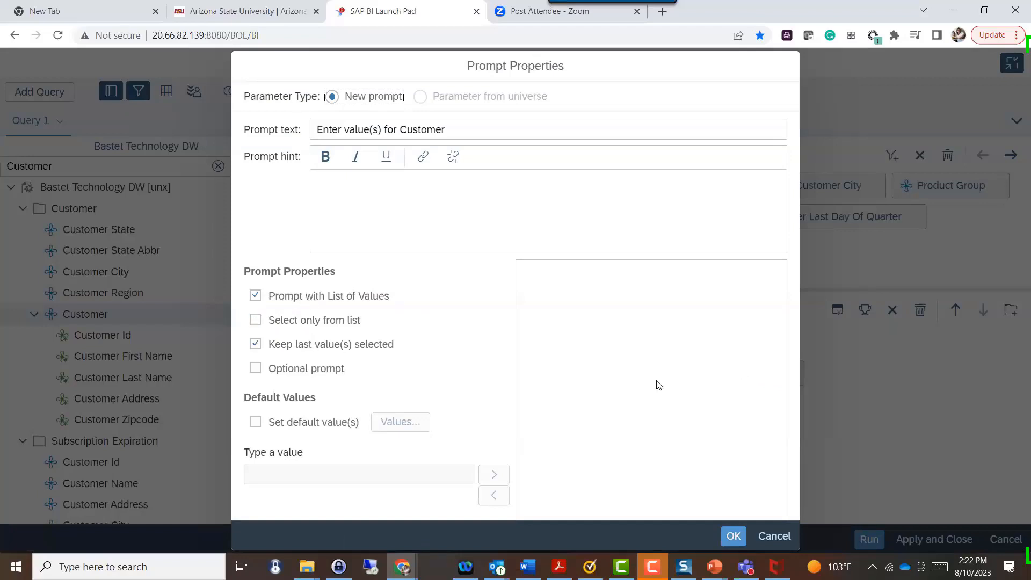
Leave the Customer prompt's properties as they are, run the query, and search the Customer prompt's values for a first name in mixed case.
left_click(771, 536)
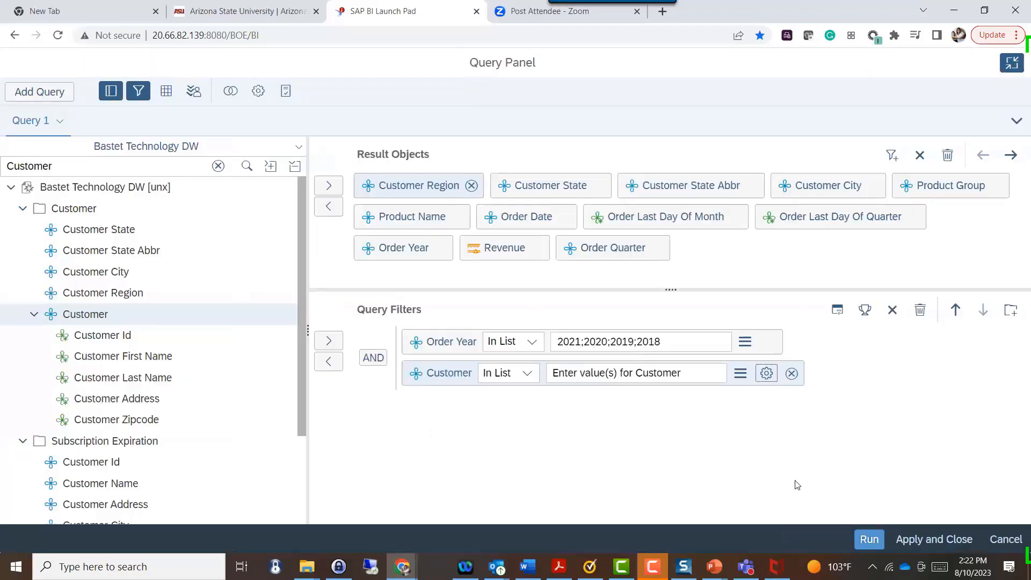
left_click(873, 539)
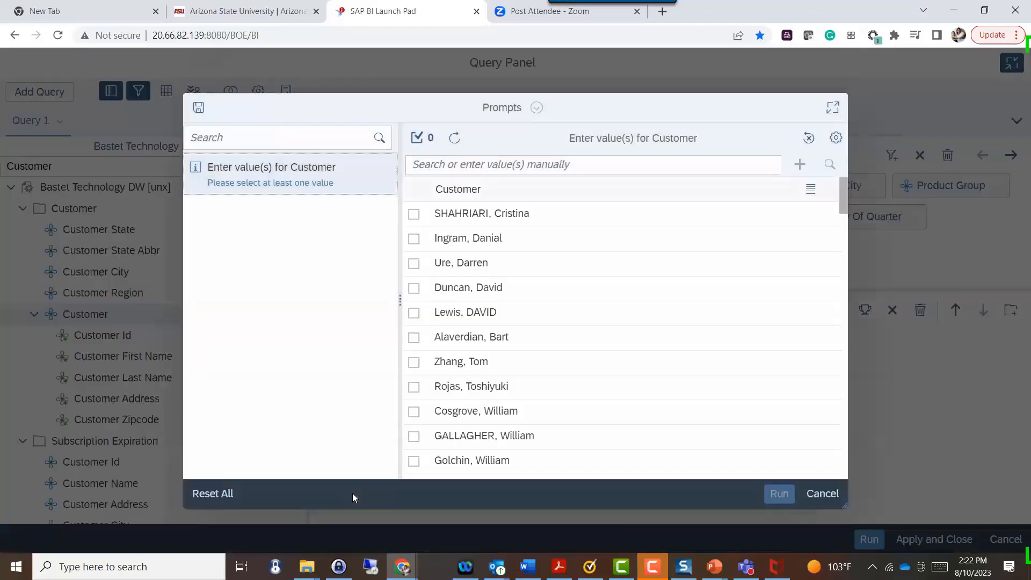
left_click(547, 163)
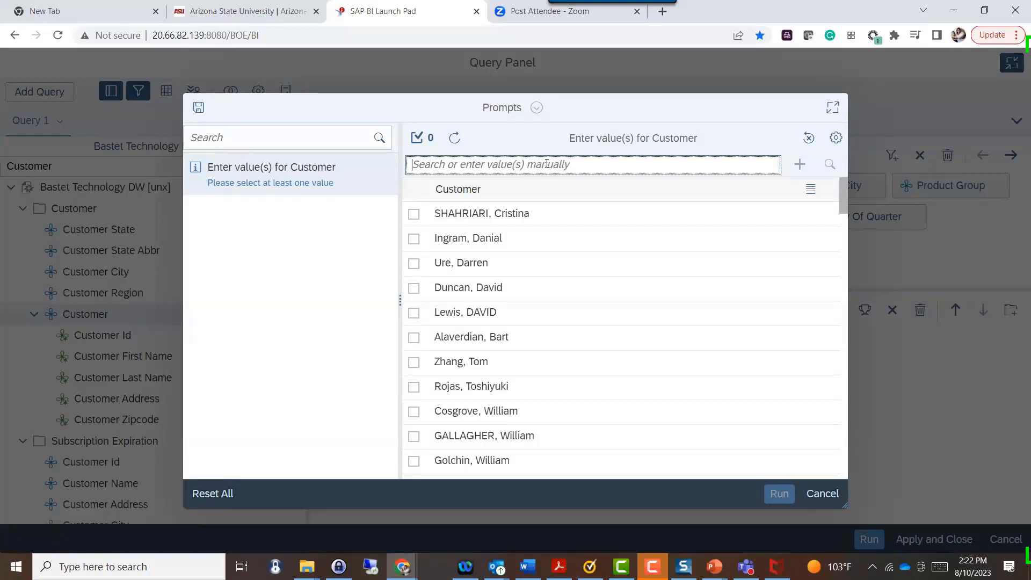
type("Tom")
key("Return")
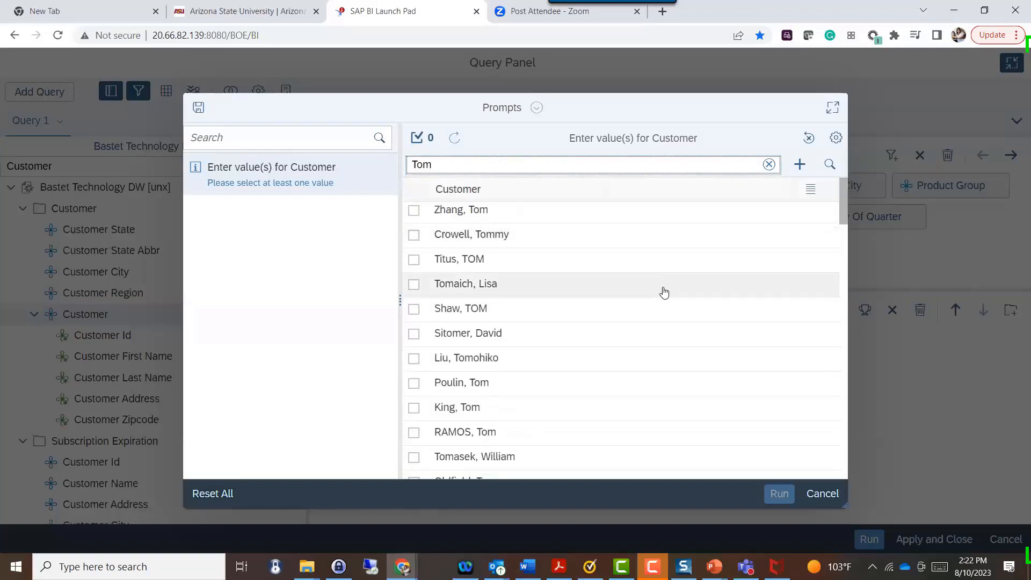
scroll(663, 290, "down", 3)
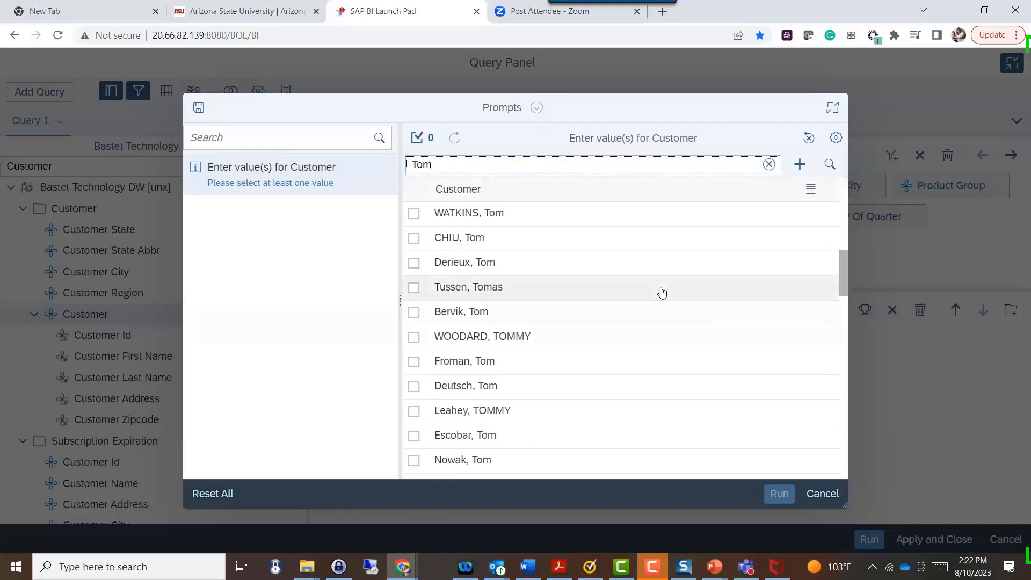
scroll(662, 291, "down", 6)
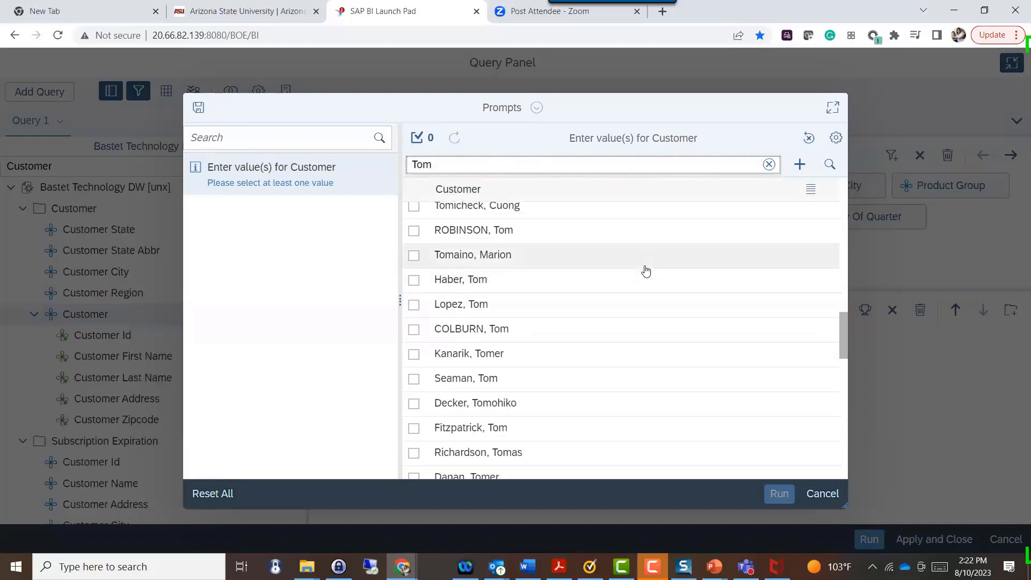
scroll(623, 288, "up", 8)
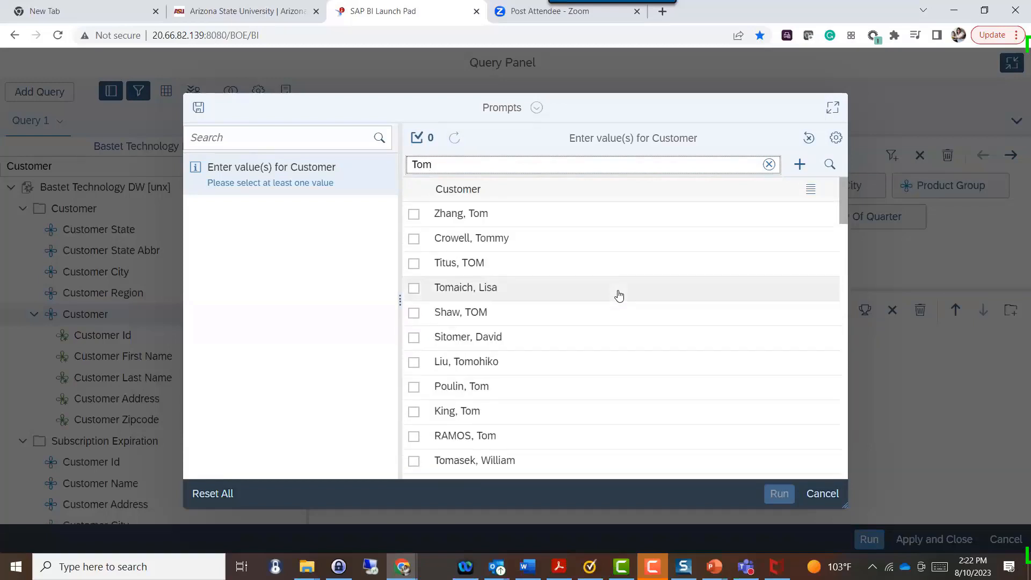
Turn on Match case for the Customer prompt, search for the same first name in all capitals, and cancel the prompts.
left_click(835, 139)
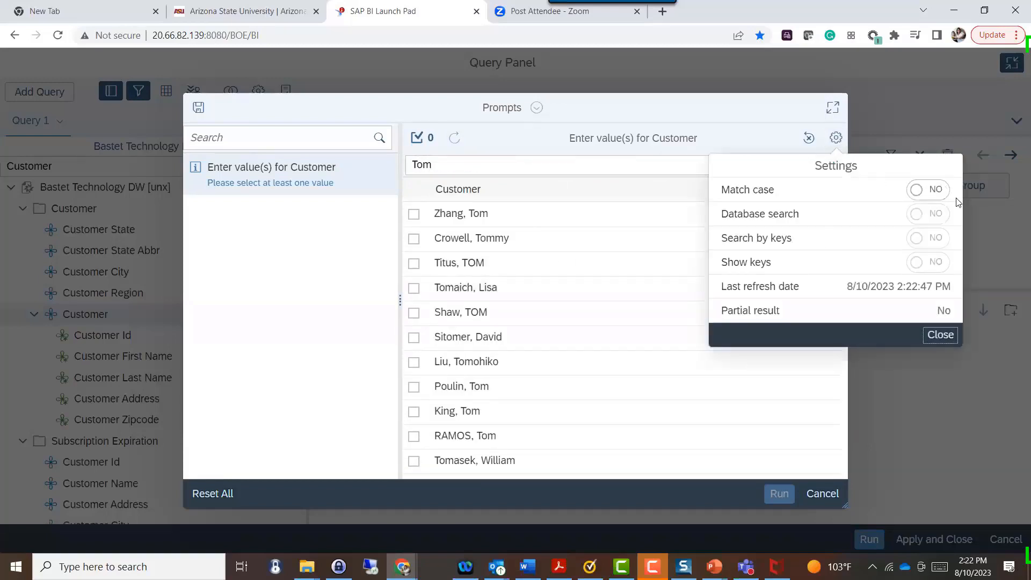
left_click(918, 192)
left_click(940, 338)
left_click(450, 164)
double_click(450, 163)
type("TOM")
key("Return")
scroll(641, 353, "down", 3)
scroll(640, 369, "up", 3)
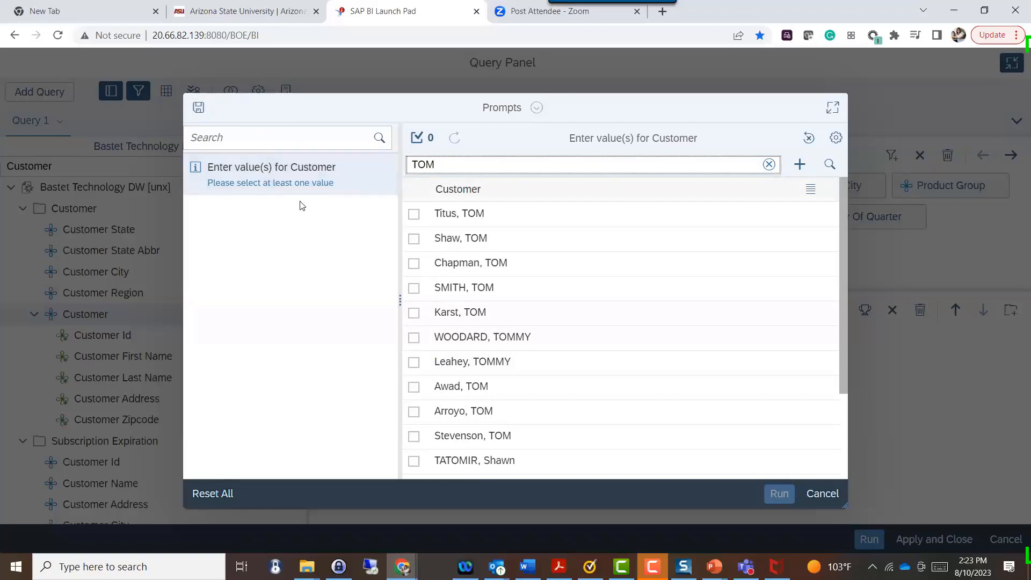
left_click(270, 136)
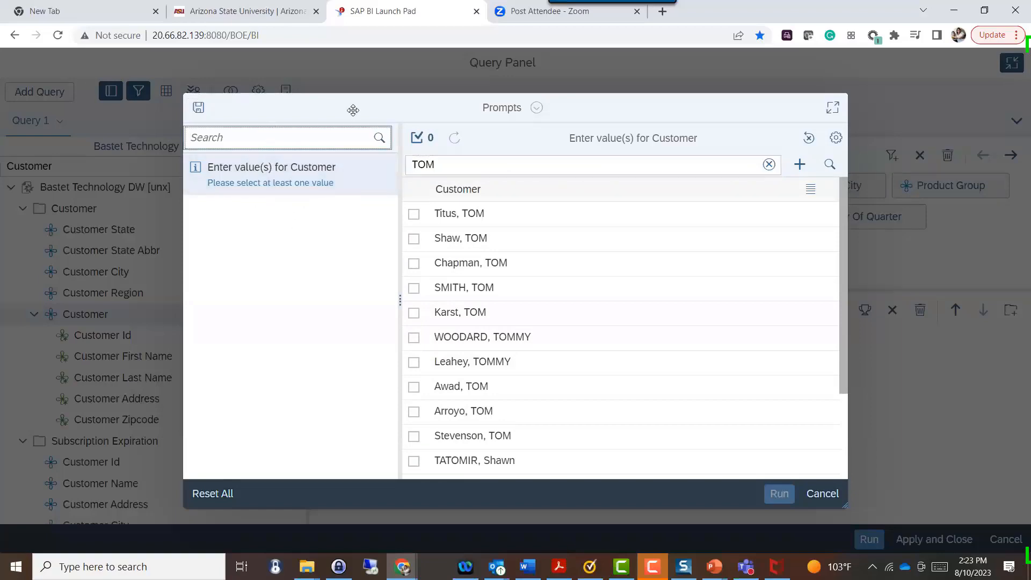
left_click(822, 493)
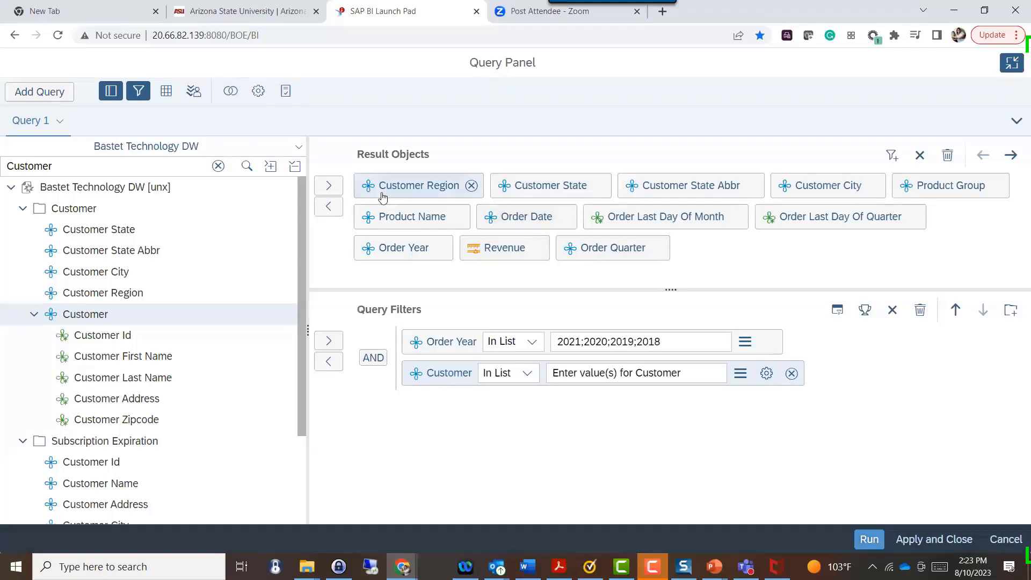
Add Customer Region, Product Name and Product Group as In List query filters and set each one's value source to a prompt.
left_click_drag(382, 191, 421, 426)
left_click(775, 404)
left_click(808, 477)
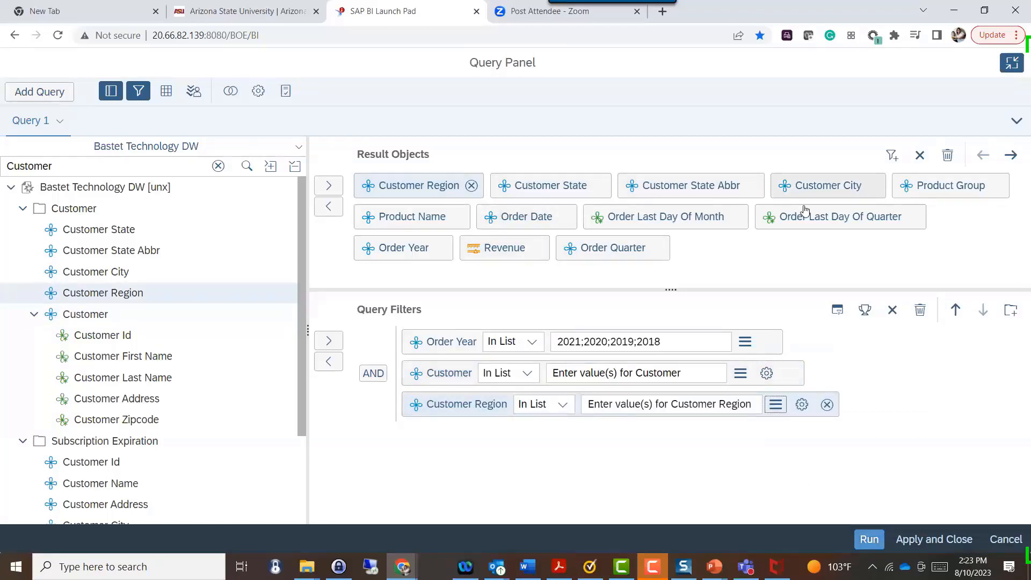
left_click_drag(424, 216, 694, 451)
left_click(762, 436)
left_click(804, 384)
left_click_drag(897, 188, 738, 475)
left_click(763, 467)
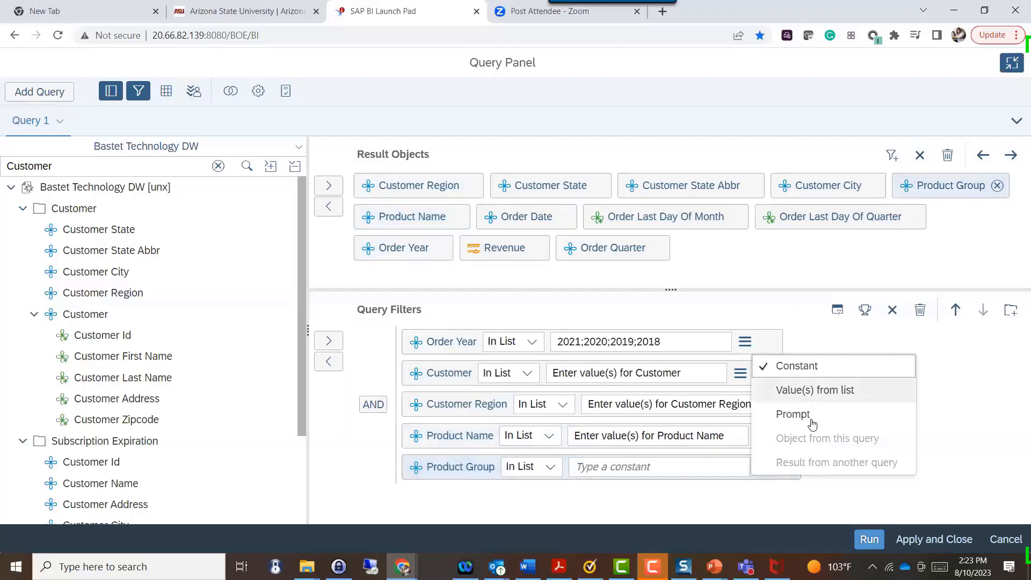
left_click(812, 421)
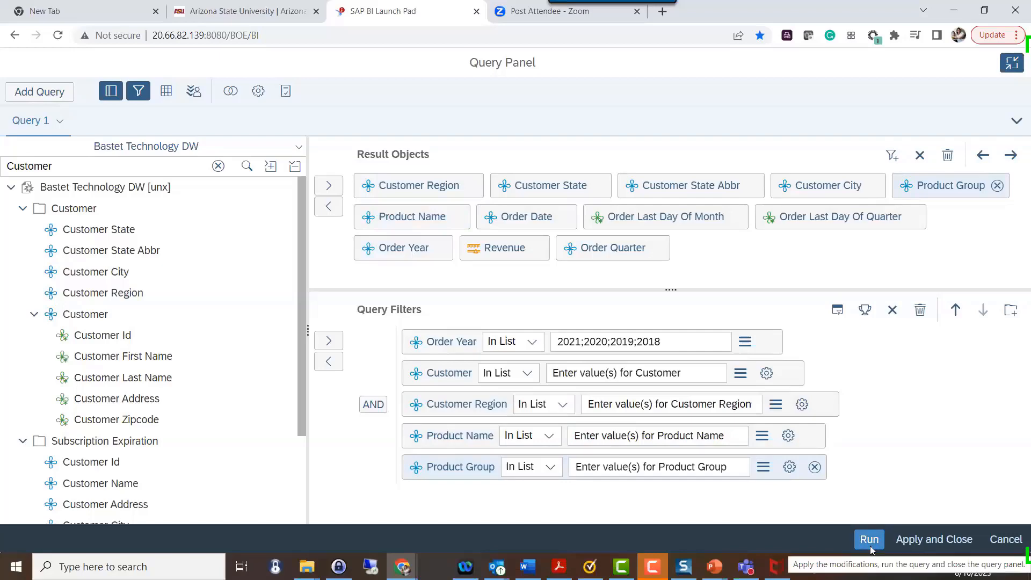
Run the query and search the list of prompts for "Product".
left_click(870, 542)
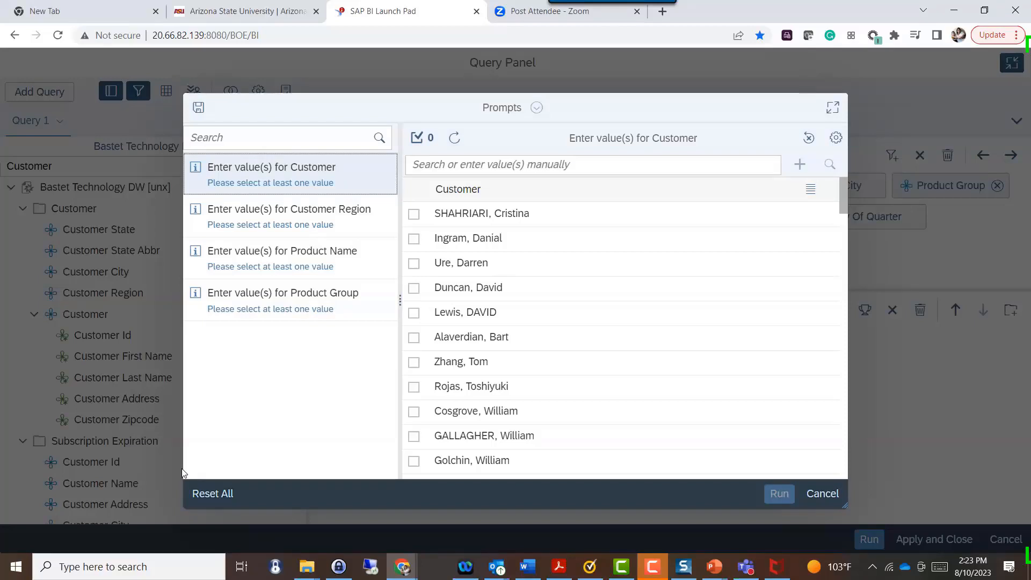
left_click(215, 138)
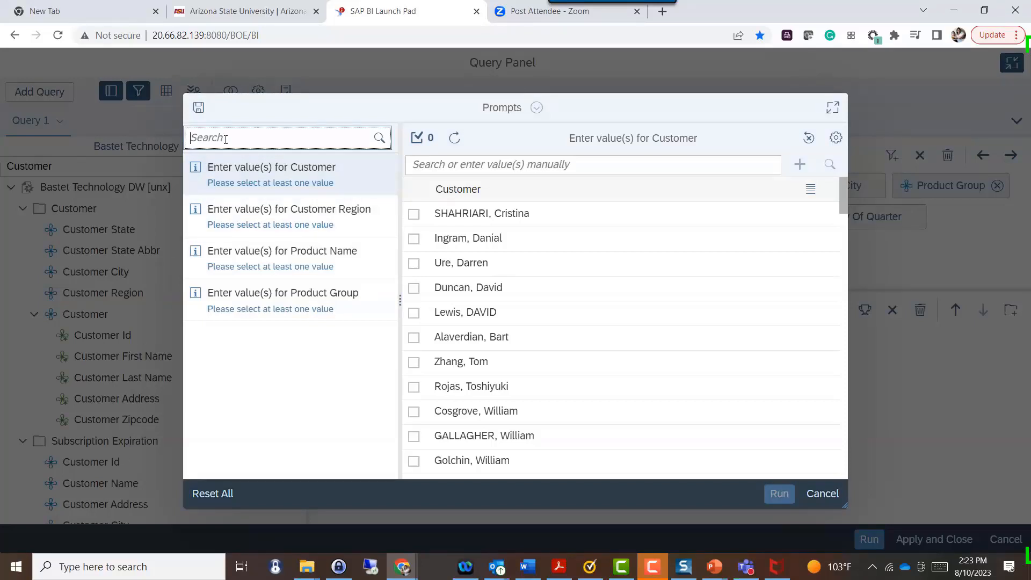
type("Product")
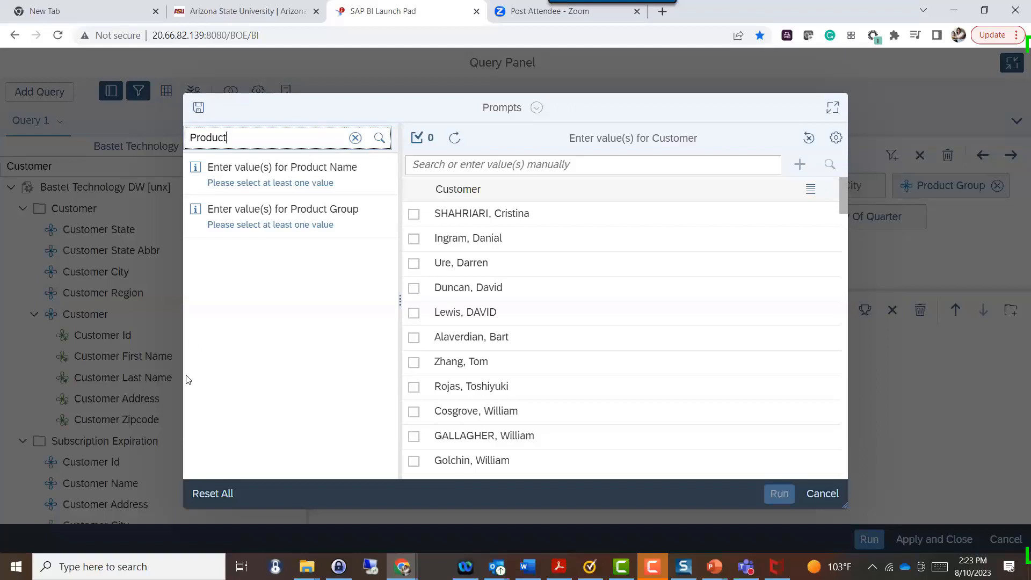
Reset all prompts, clear the prompt search, refresh the Customer values, and cancel the prompts without running the query.
left_click(218, 495)
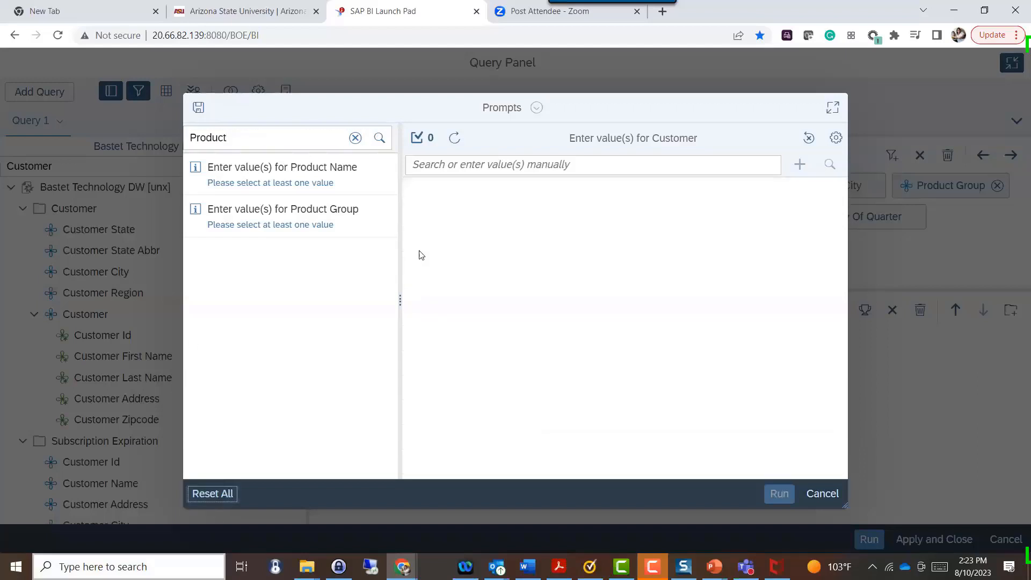
left_click(353, 138)
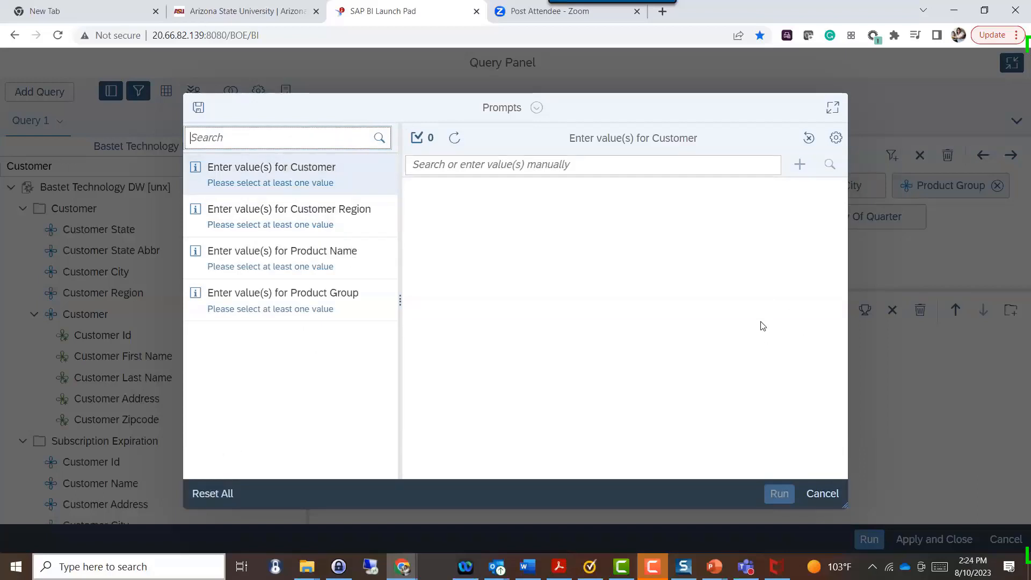
left_click(455, 143)
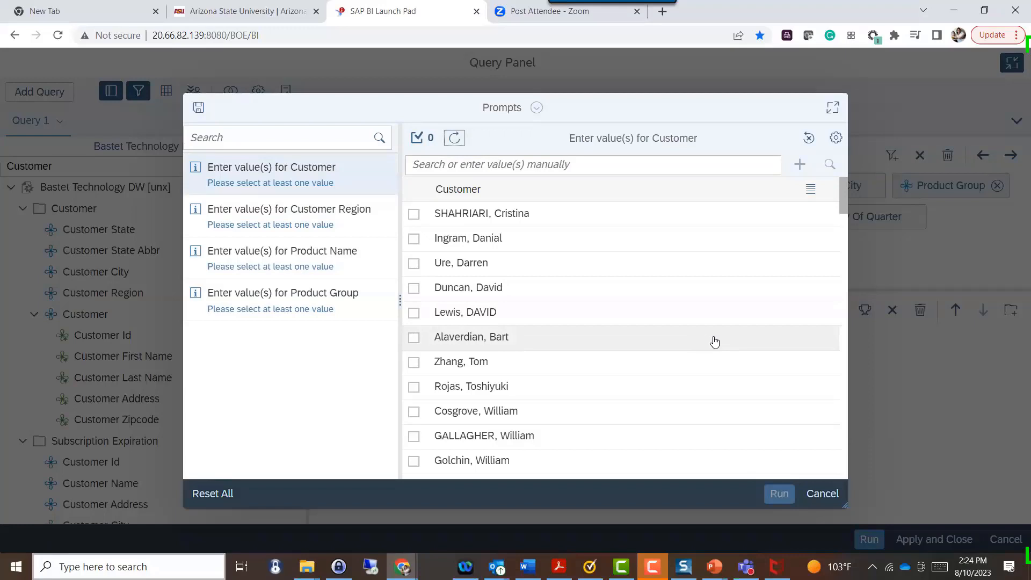
left_click(269, 138)
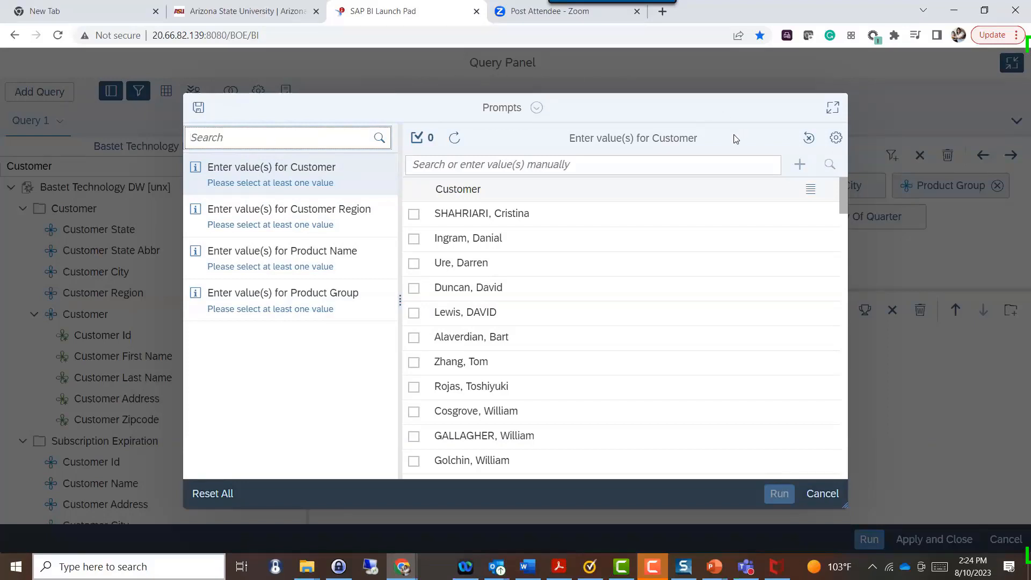
left_click(834, 498)
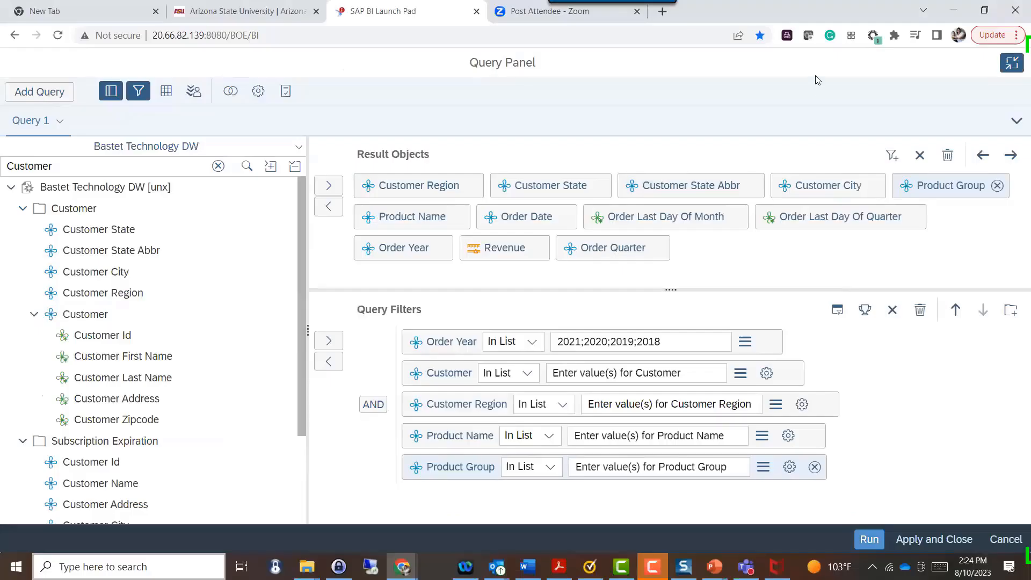
left_click(865, 538)
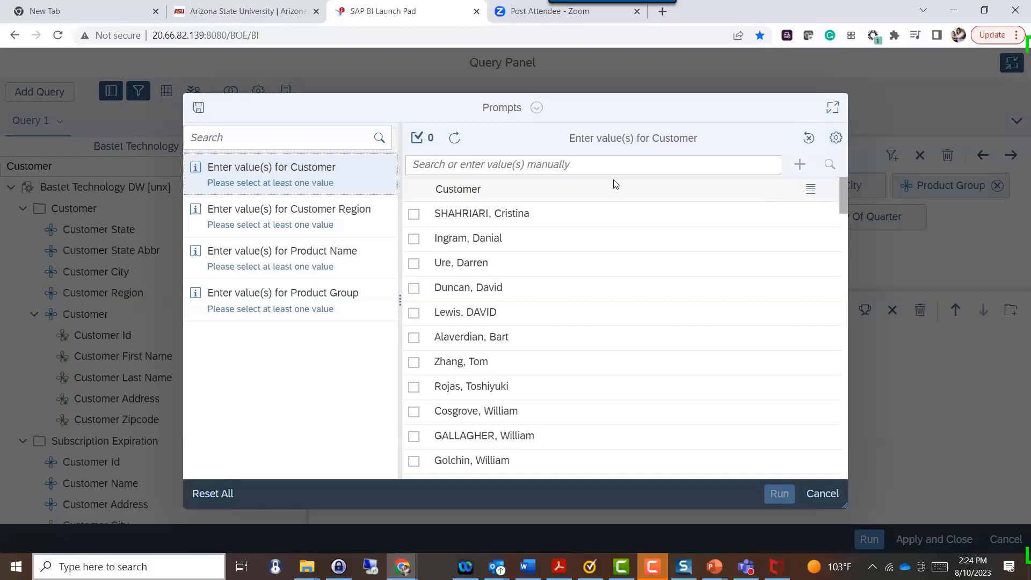
left_click(413, 215)
left_click(413, 238)
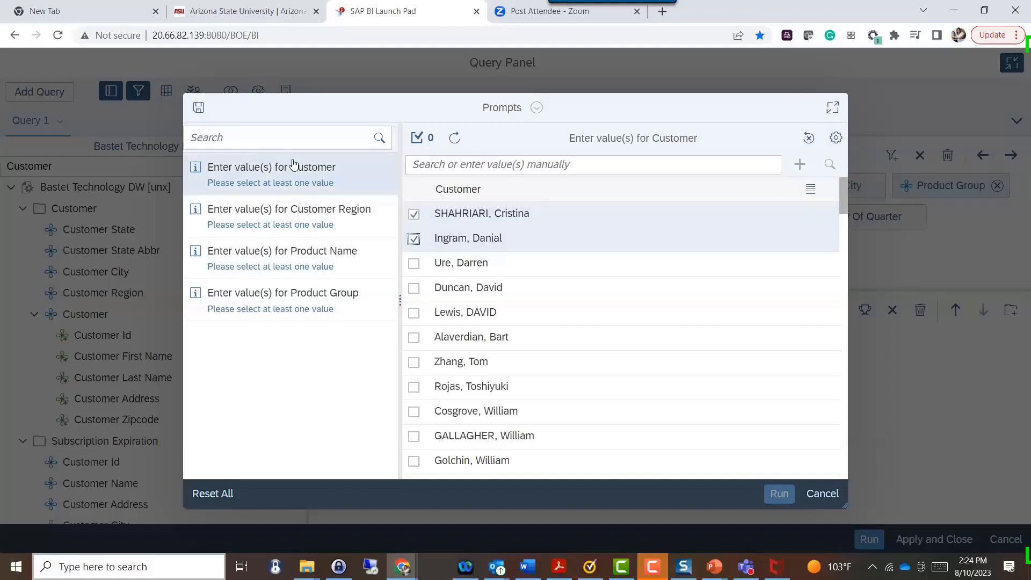
left_click(281, 212)
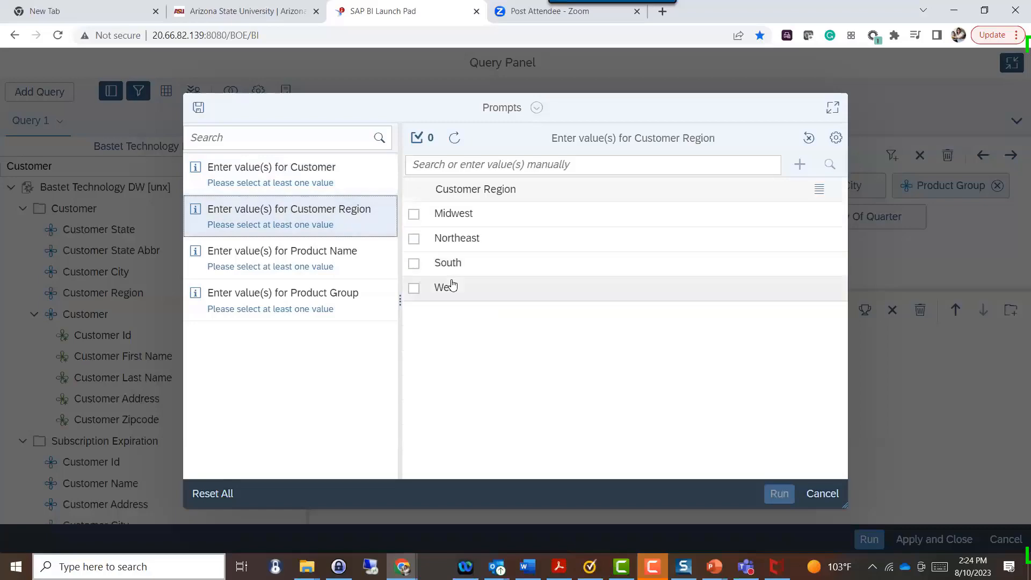
left_click(817, 495)
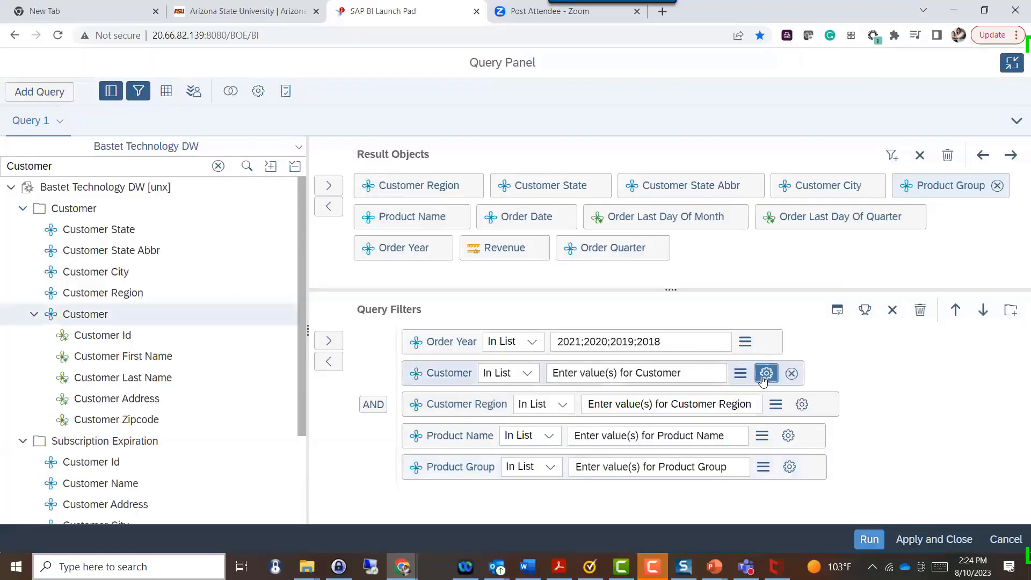
Make the Customer, Customer Region, Product Name and Product Group prompts optional.
left_click(766, 372)
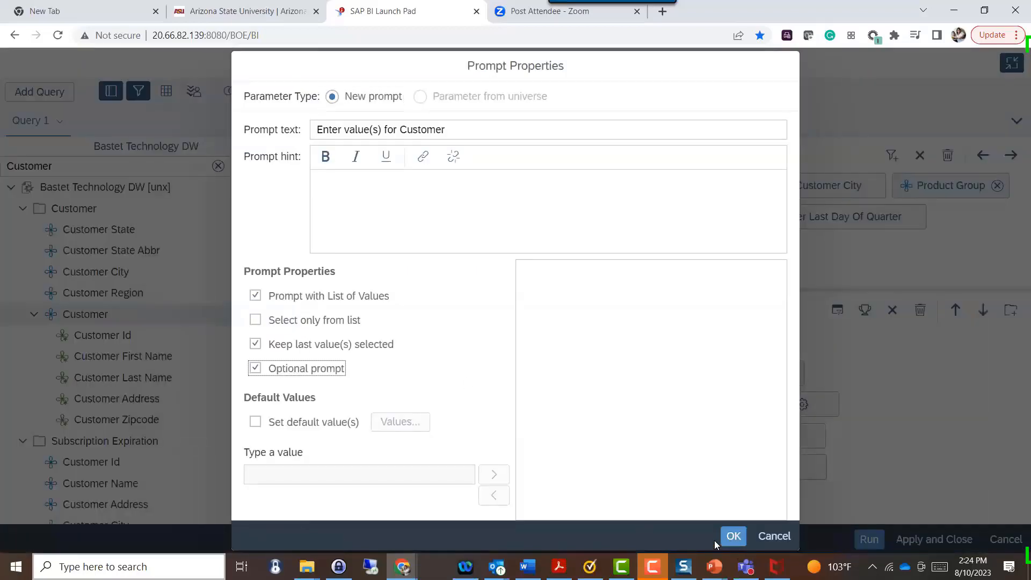
left_click(733, 536)
left_click(801, 406)
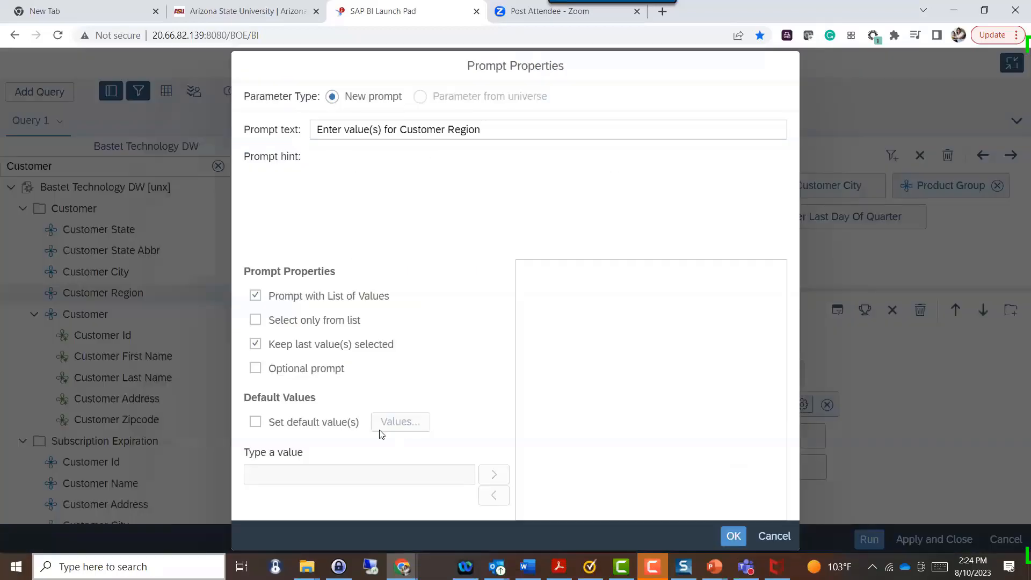
left_click(291, 371)
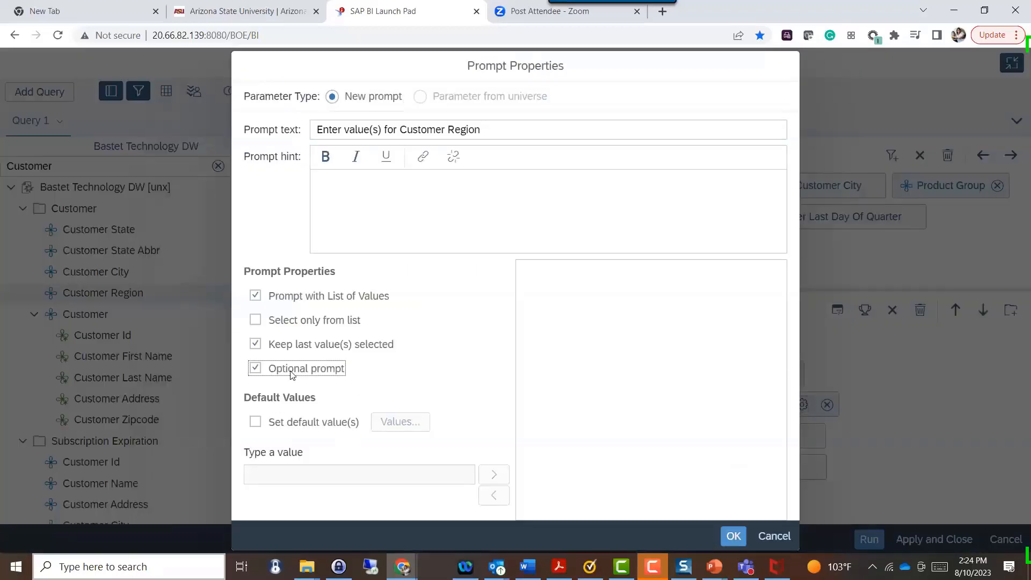
left_click(733, 536)
left_click(791, 434)
left_click(277, 371)
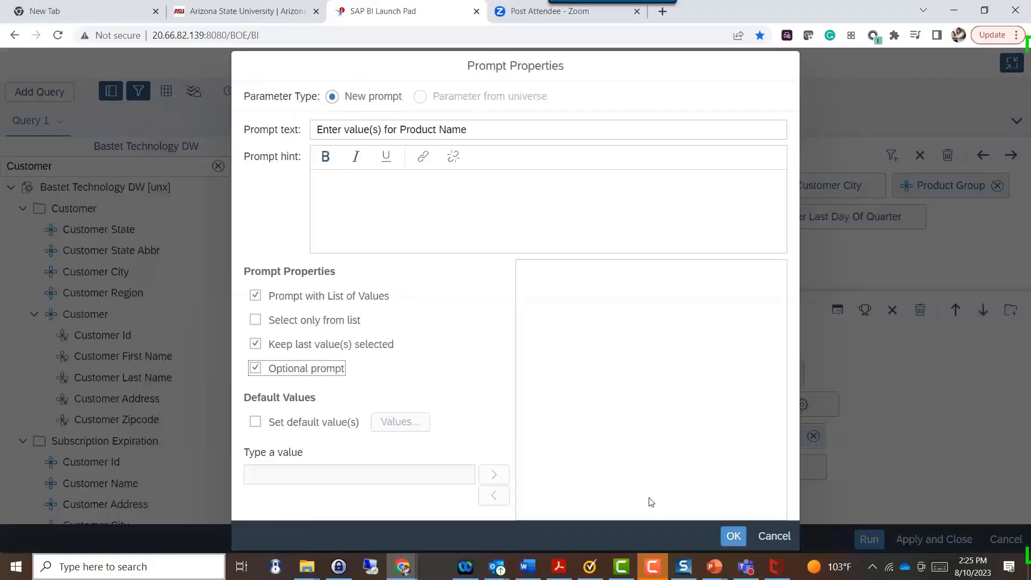
left_click(733, 536)
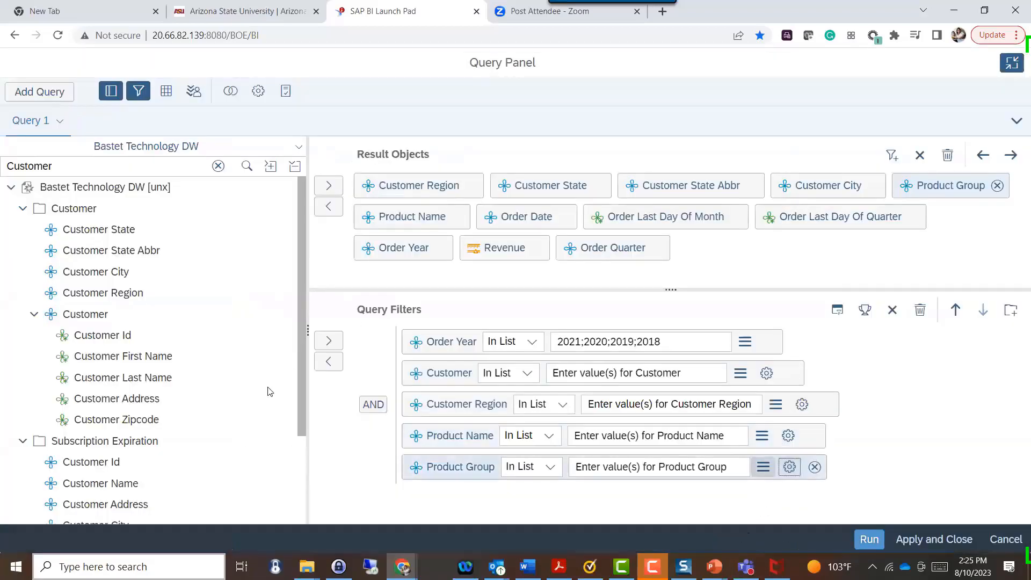
left_click(789, 467)
left_click(290, 368)
left_click(732, 536)
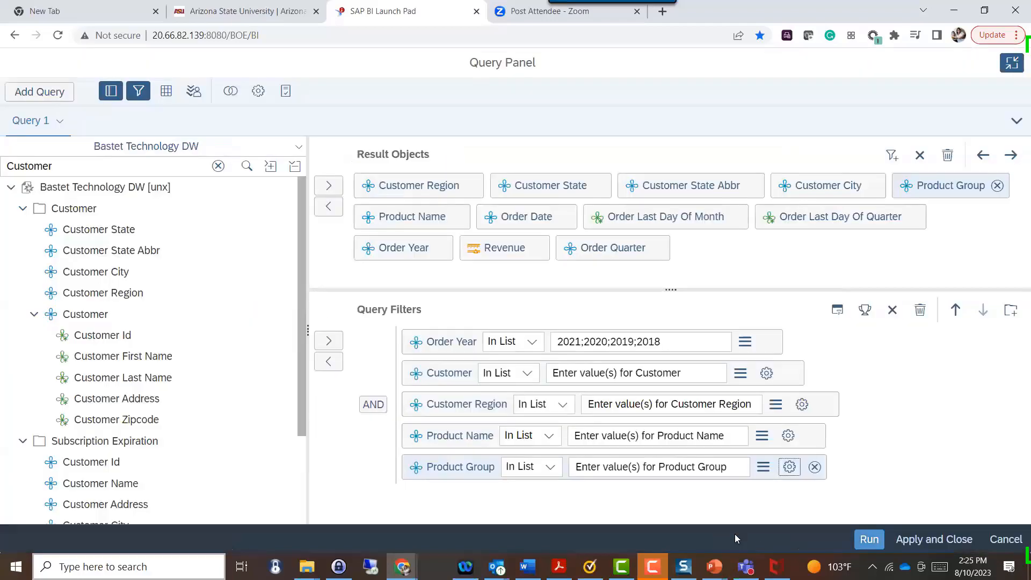
Run the query with all values for the four optional prompts, and display the report's prompts beside it.
left_click(860, 540)
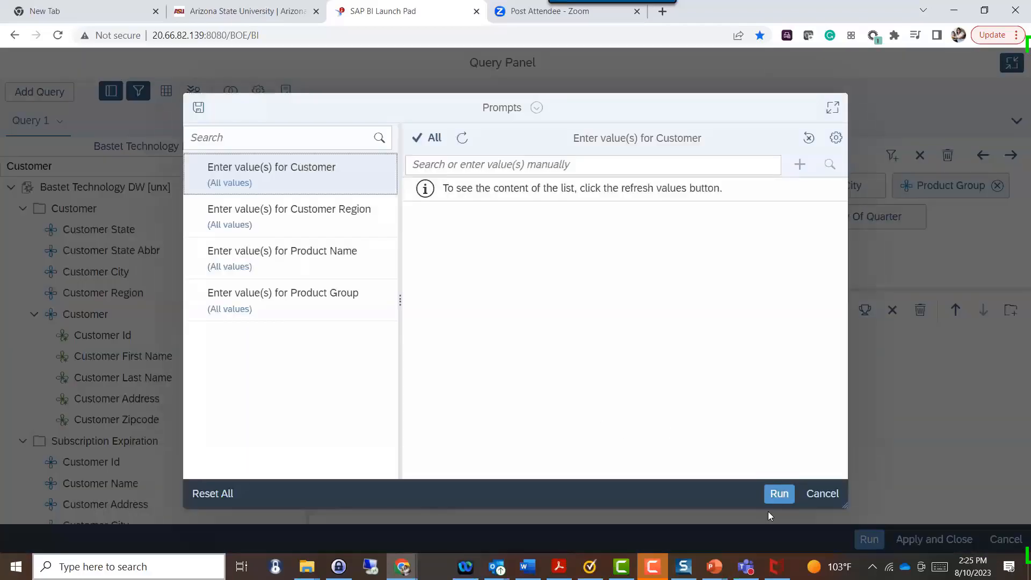
left_click(775, 492)
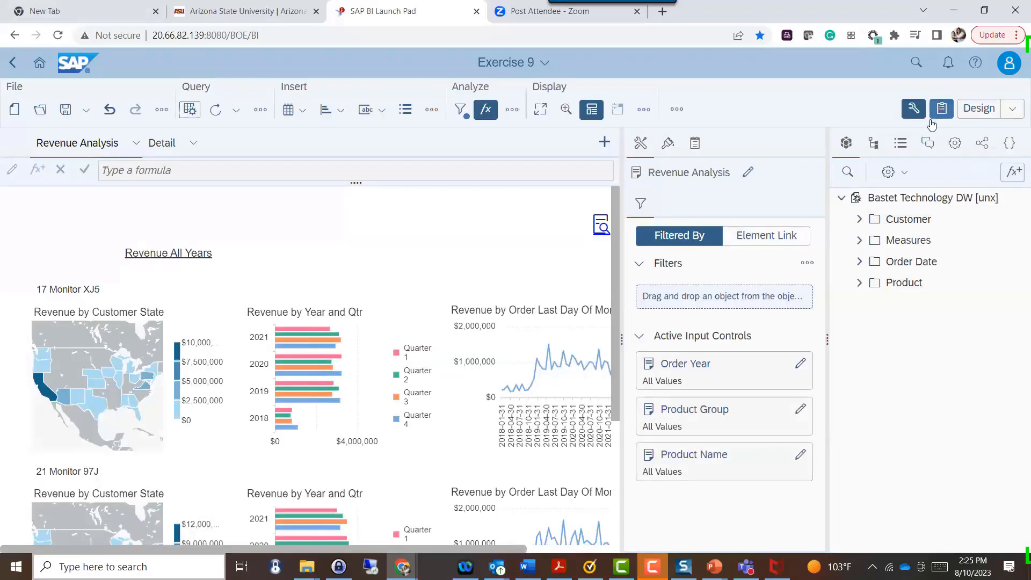
left_click(1011, 144)
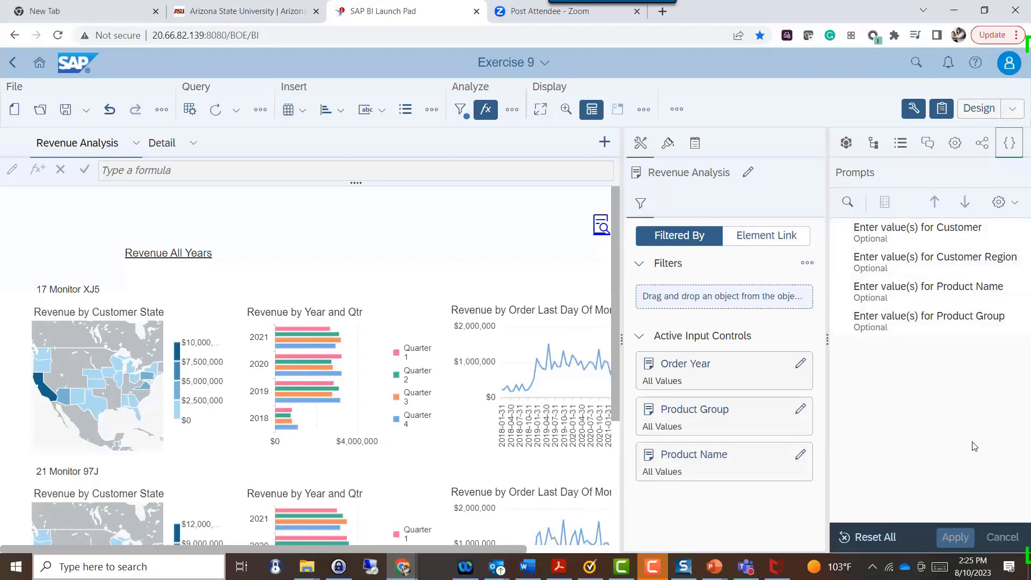
Search the report's prompts for "Product" in Design mode, and clear that prompt search in Reading mode.
left_click(848, 202)
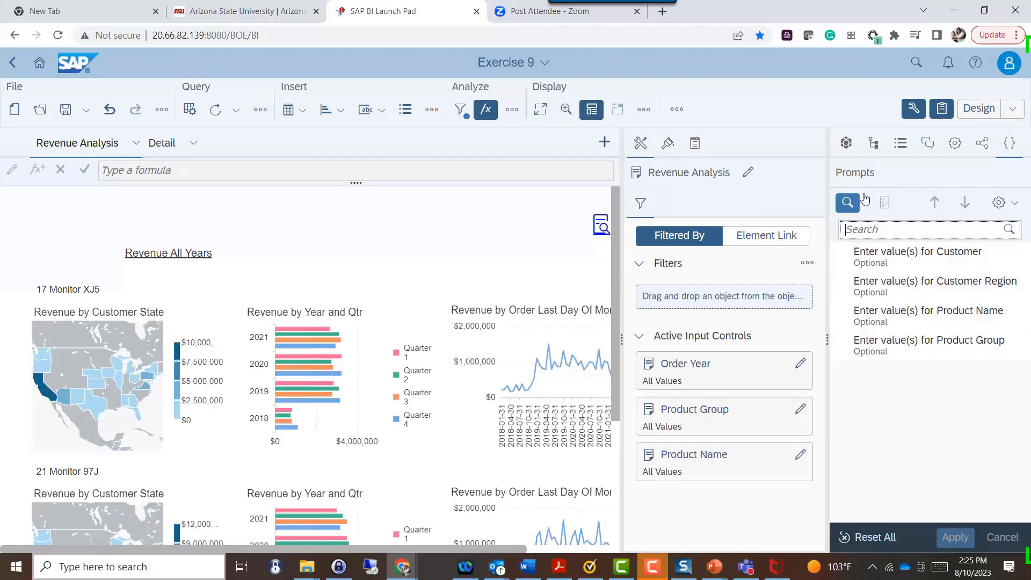
type("Product")
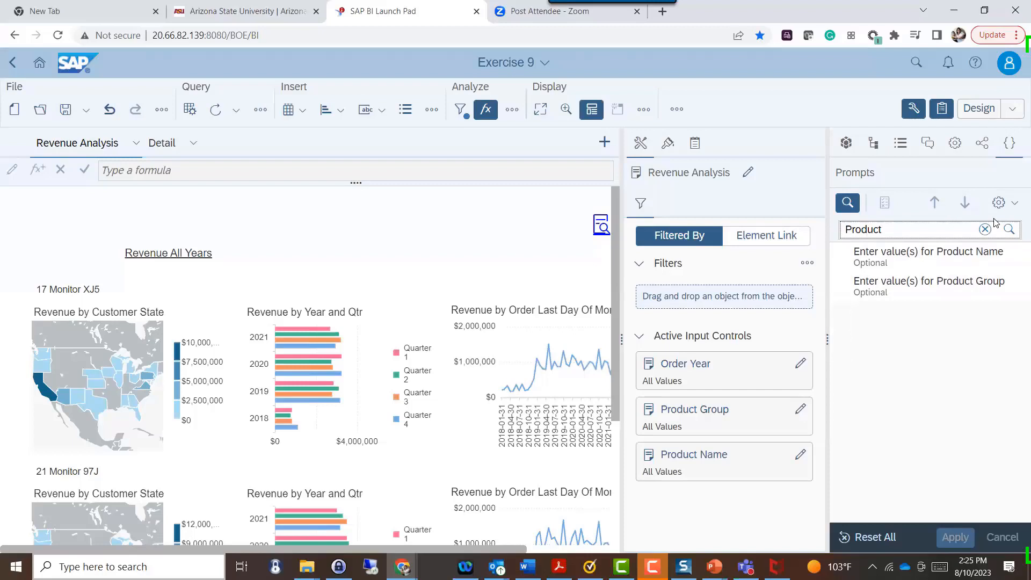
left_click(983, 111)
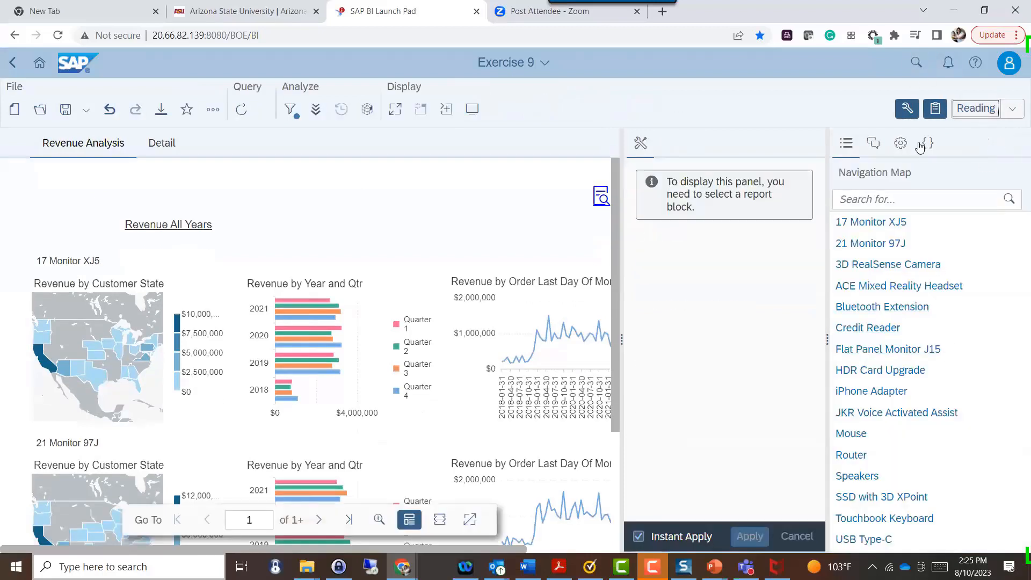
left_click(923, 146)
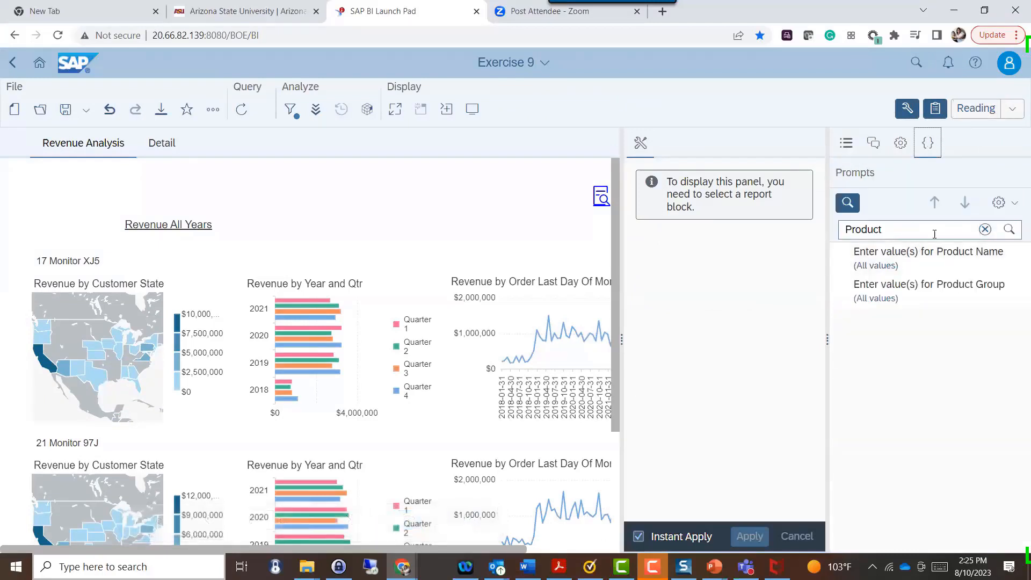
left_click(985, 229)
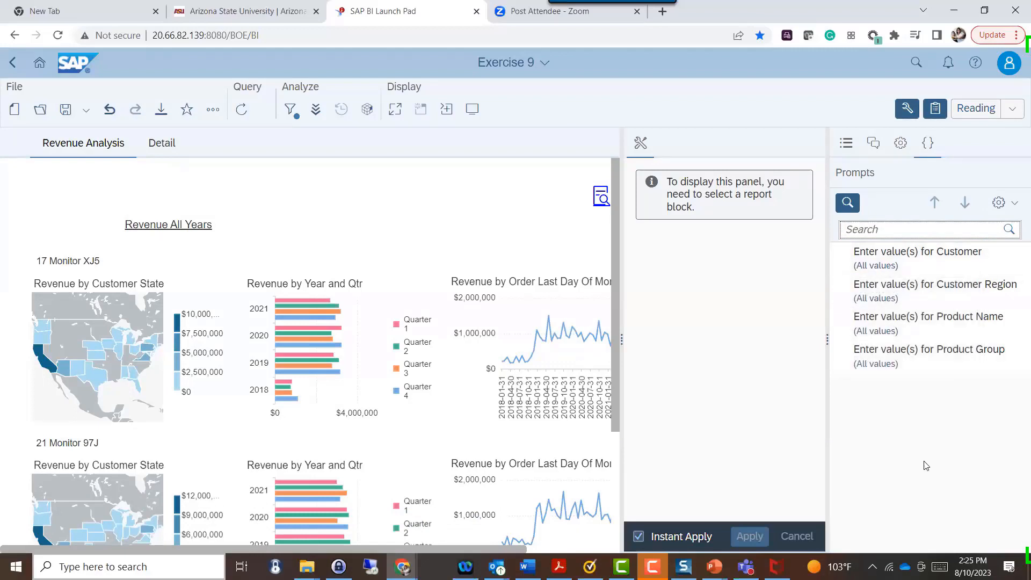
Hide the tools pane beside the report and return to Design mode with the available objects listed.
left_click(906, 108)
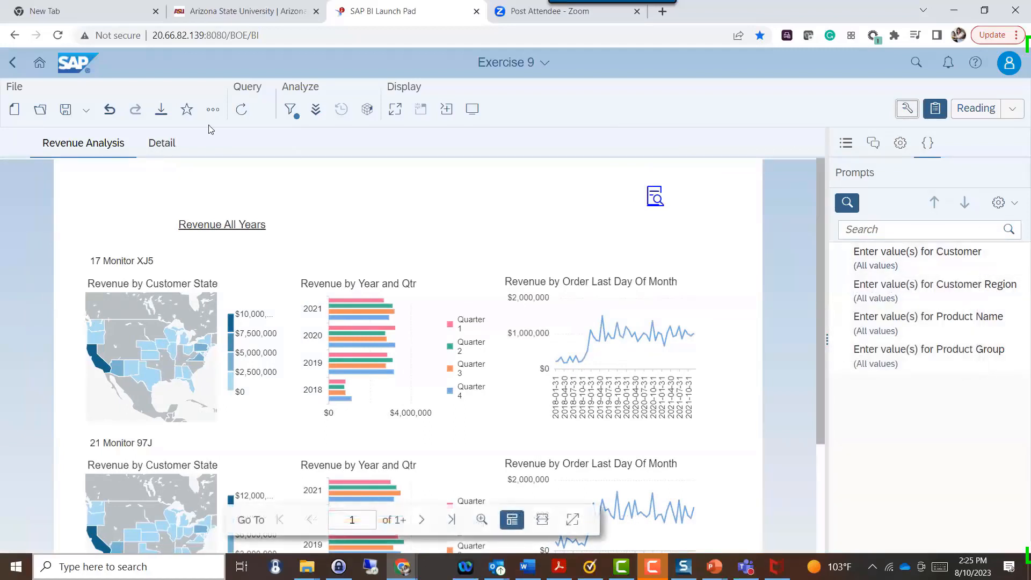
left_click(976, 109)
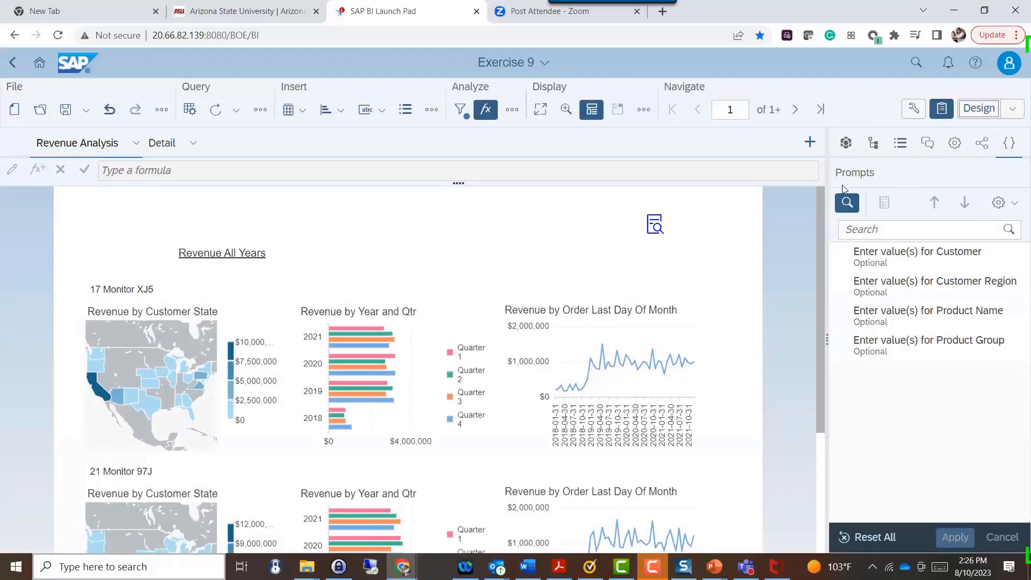
left_click(846, 142)
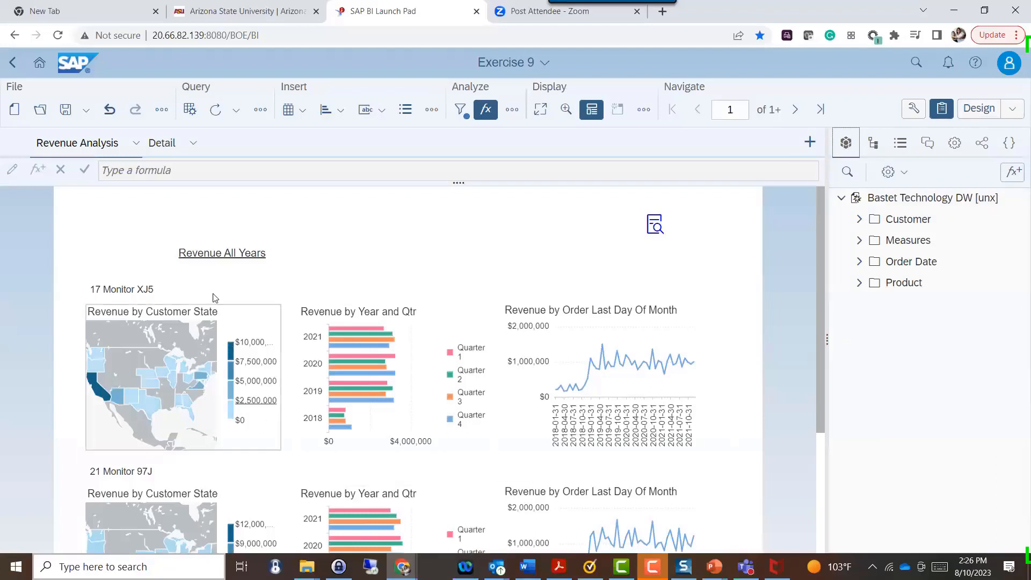
Open the Customer City column's formula from the Detail report in the formula editor, maximized to full screen.
left_click(171, 146)
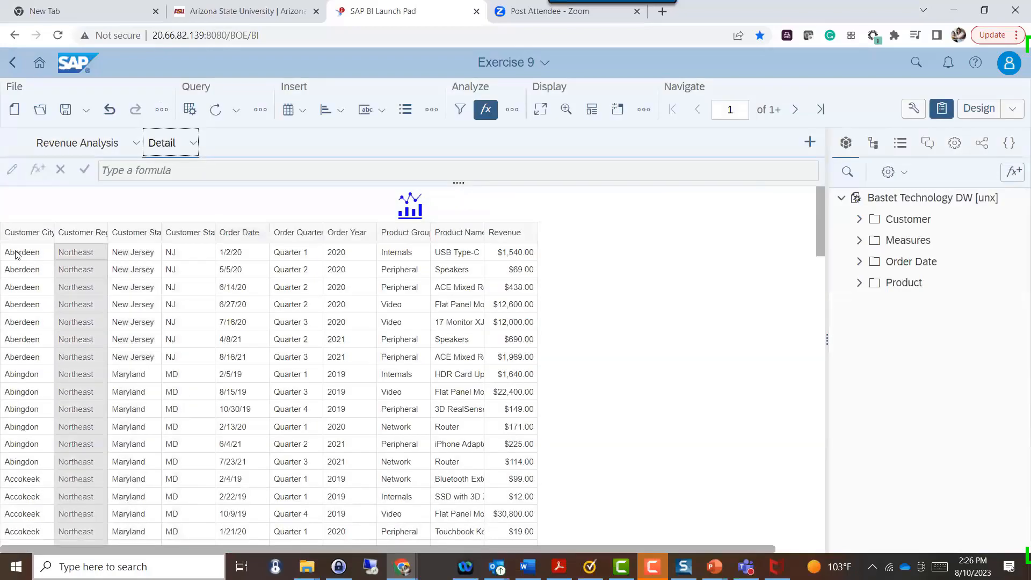
left_click(12, 252)
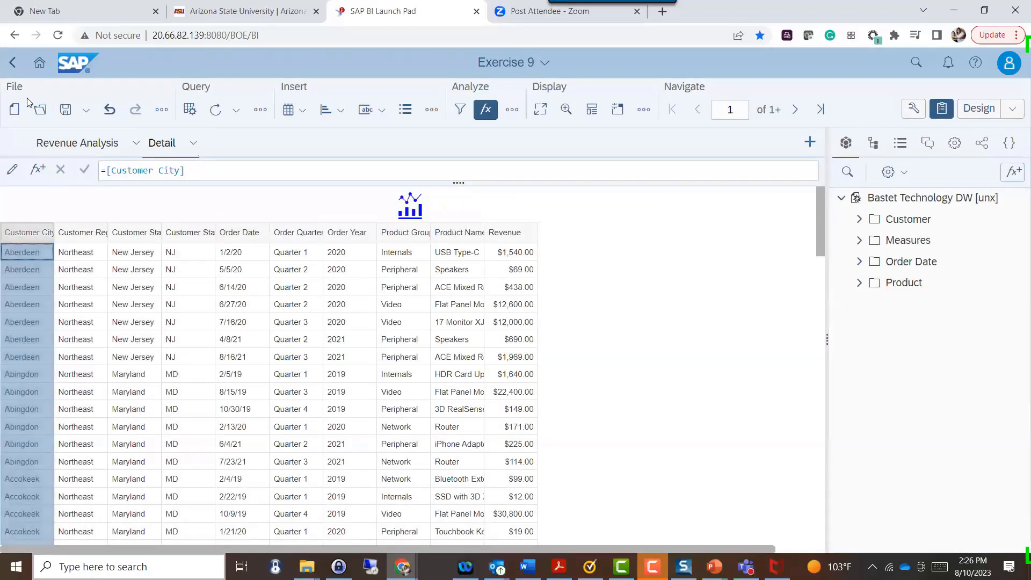
left_click(11, 173)
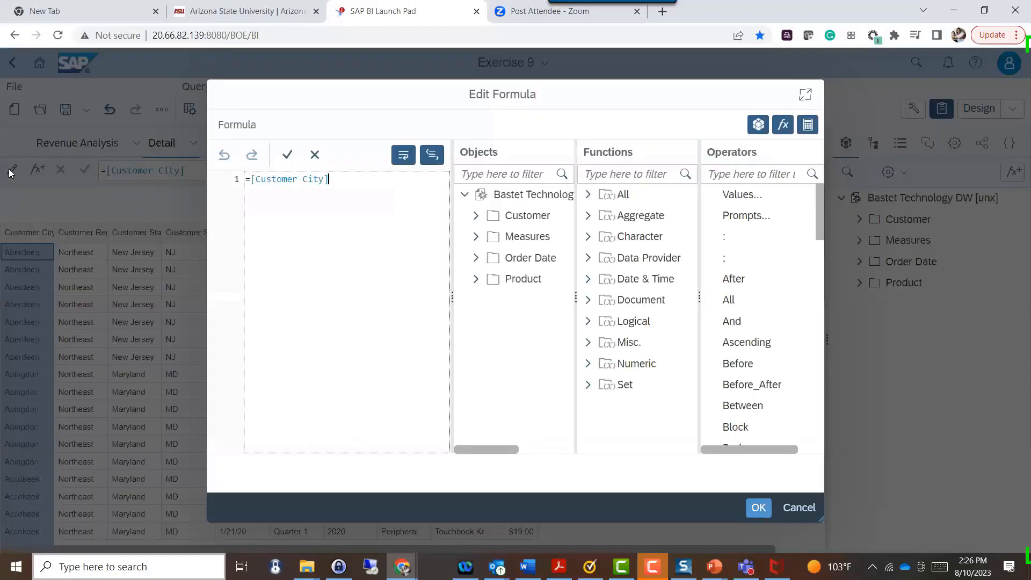
left_click(805, 96)
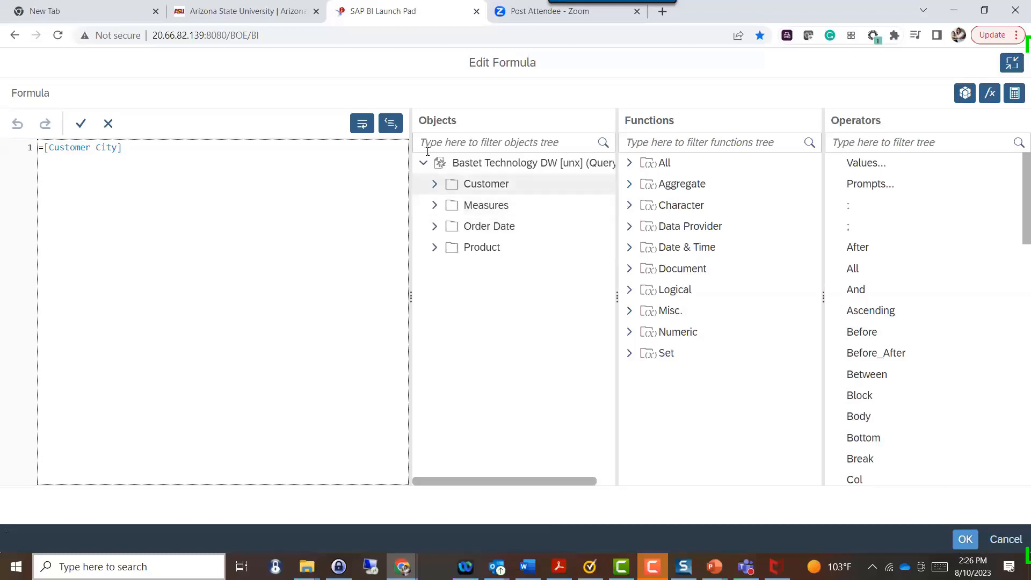
Hide the Objects and Functions lists in the formula editor and show both again.
left_click(965, 94)
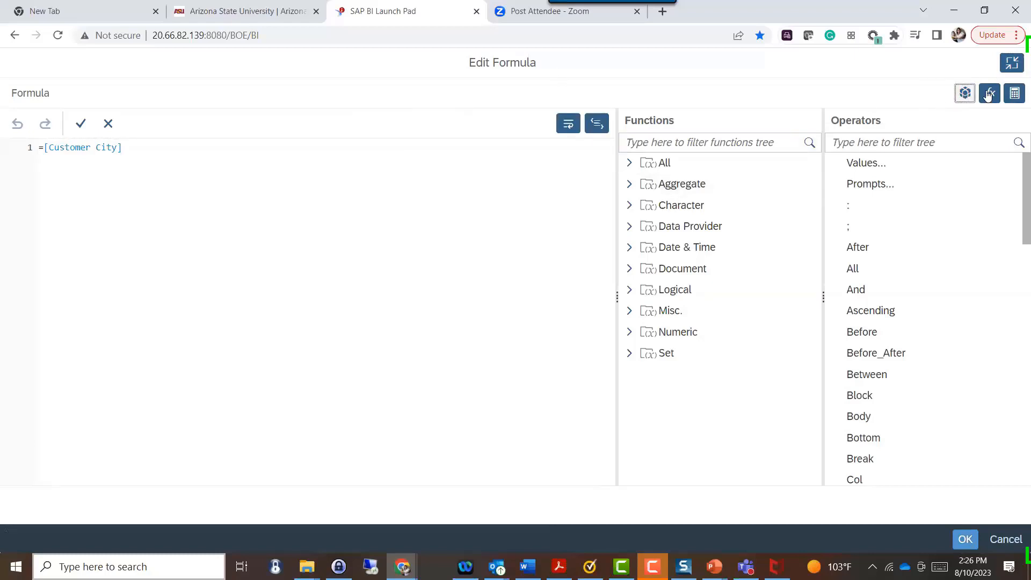
left_click(989, 94)
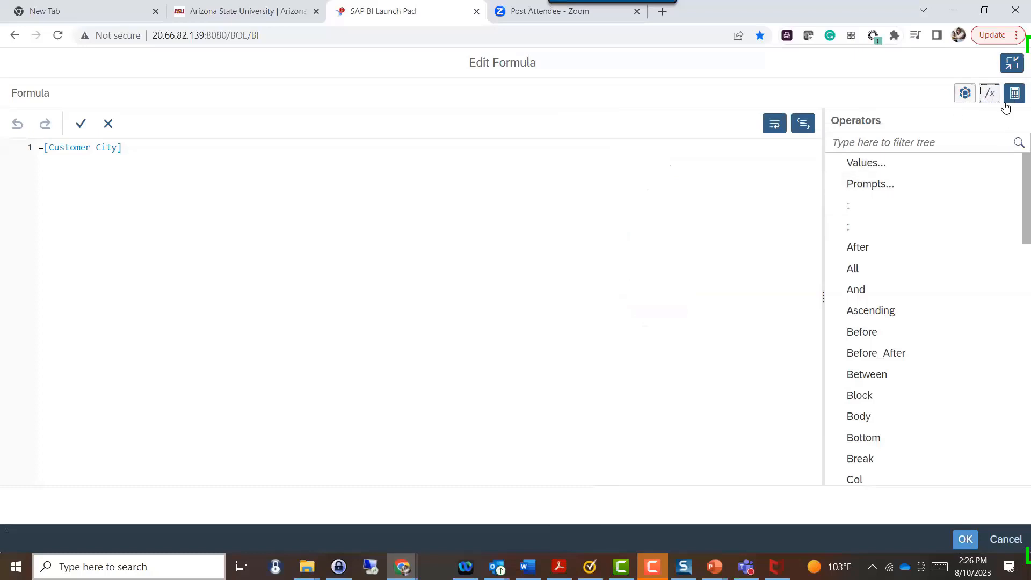
left_click(967, 99)
left_click(990, 94)
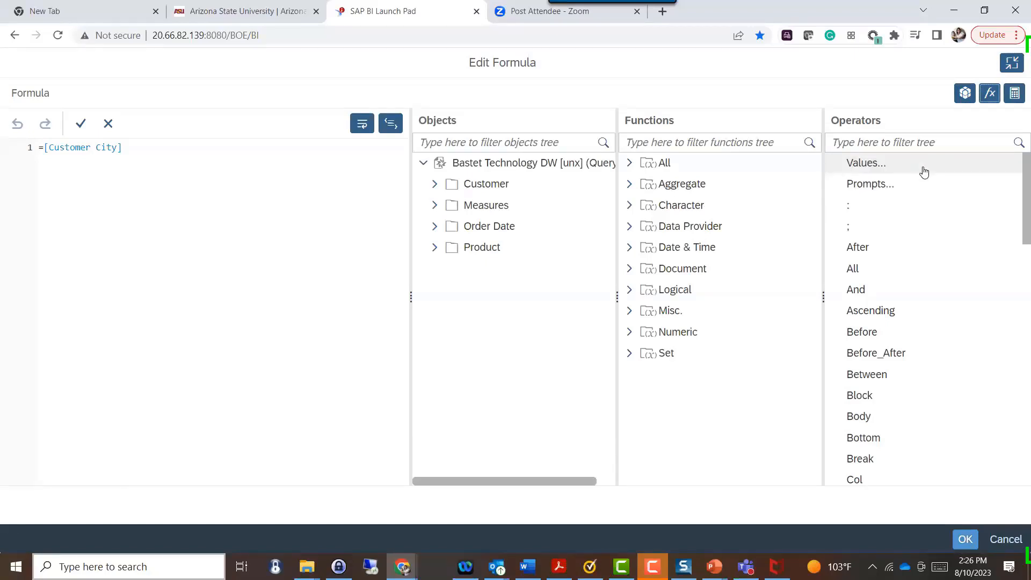
Filter the formula editor's objects by "Country", by "Ci", and finally by "Prod".
left_click(466, 143)
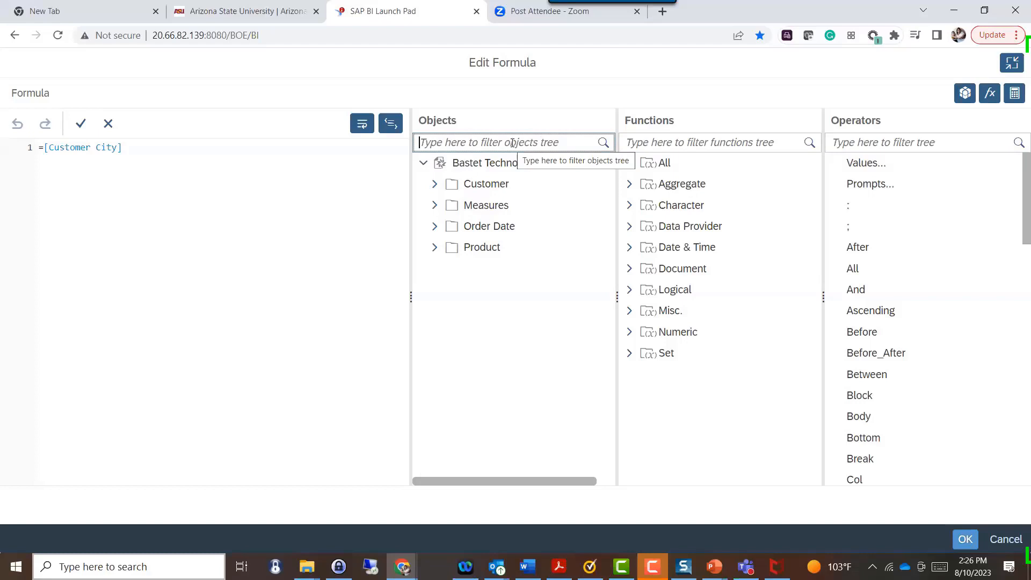
type("Country")
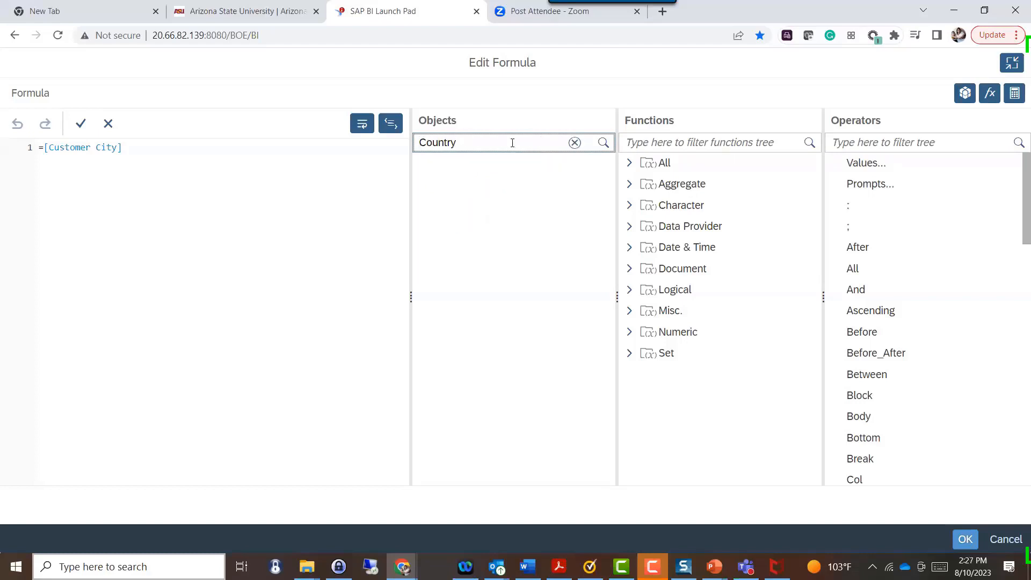
key("BackSpace")
key("BackSpace")
key("BackSpace")
key("BackSpace")
type("in")
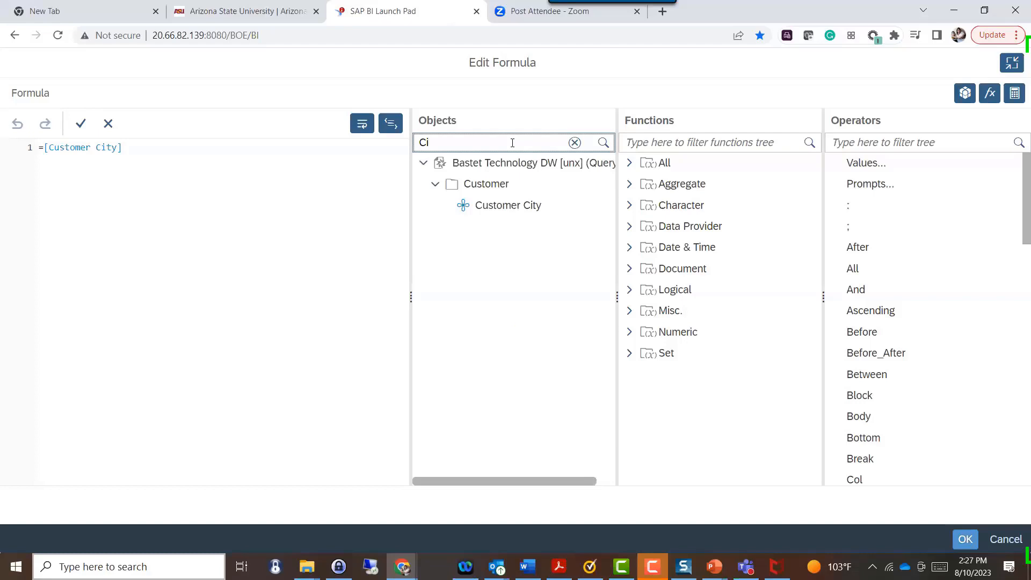
key("BackSpace")
key("BackSpace")
type("Prod")
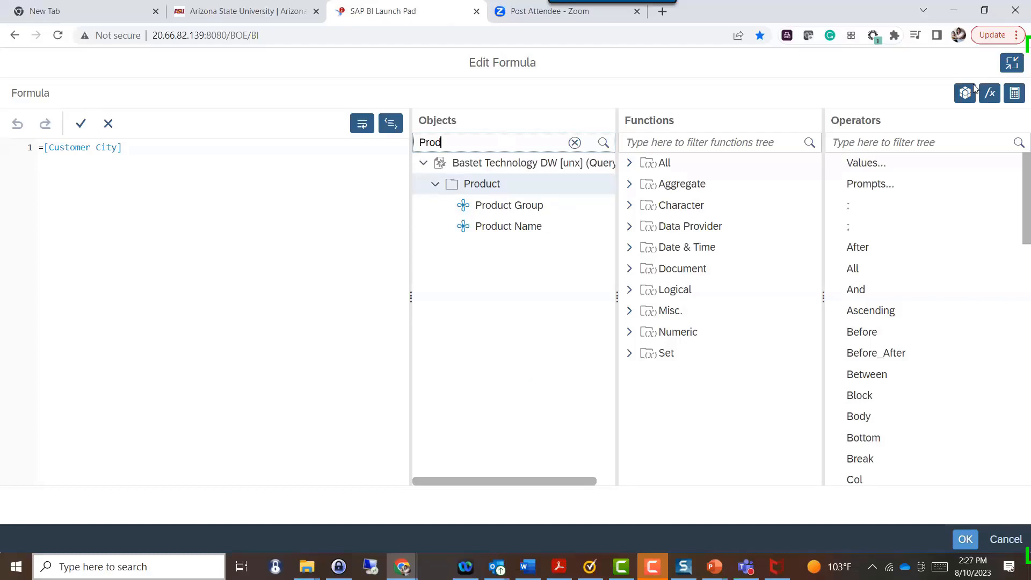
Expand the list of all functions, select Aggregate, and jump to the functions starting with U.
left_click(738, 144)
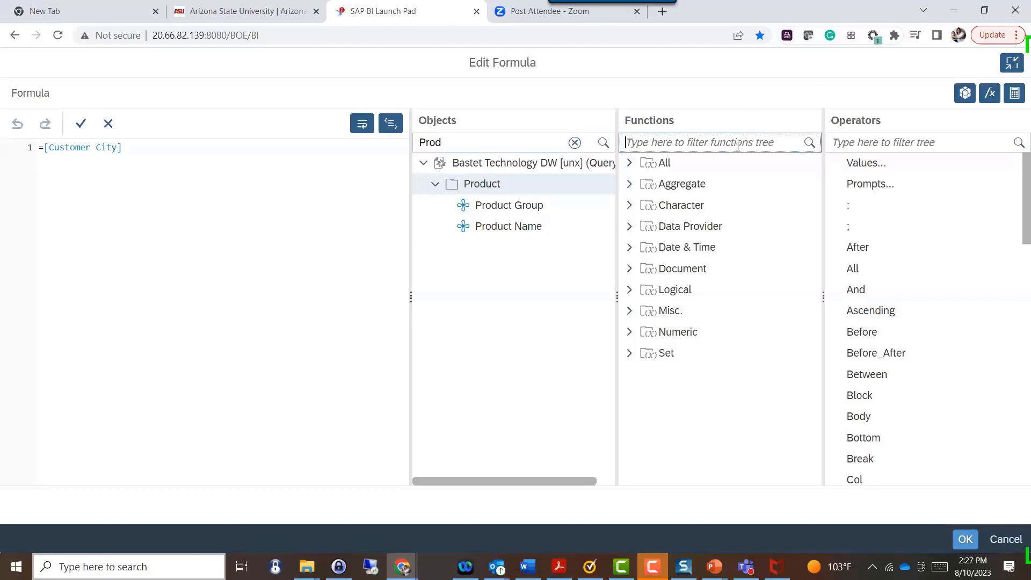
left_click(631, 164)
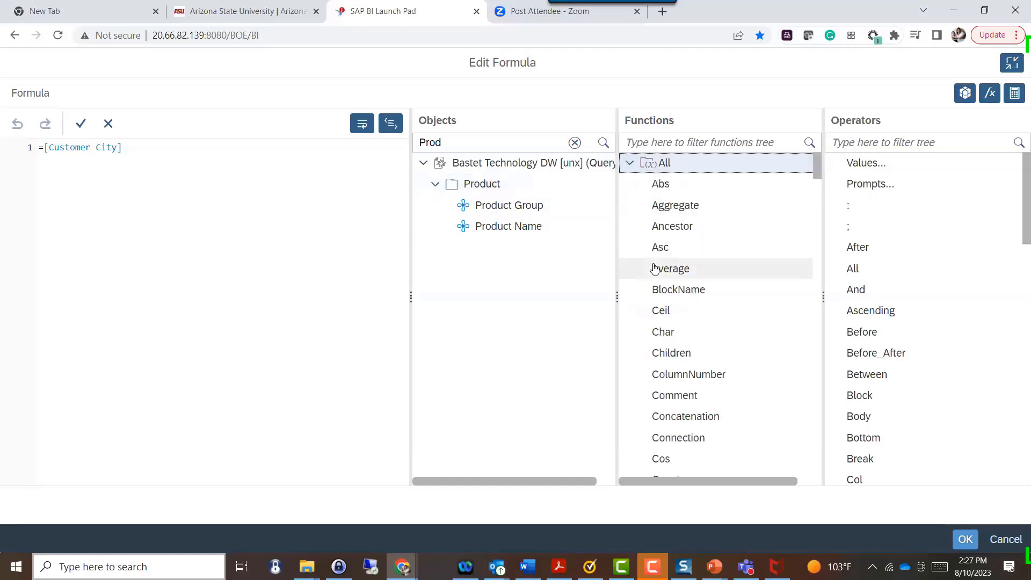
left_click(675, 202)
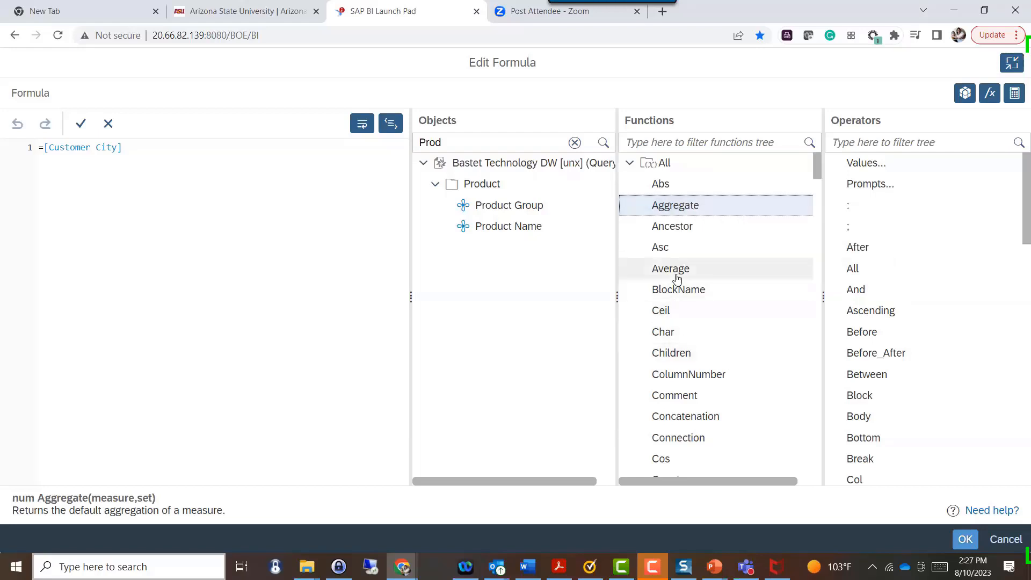
key("u")
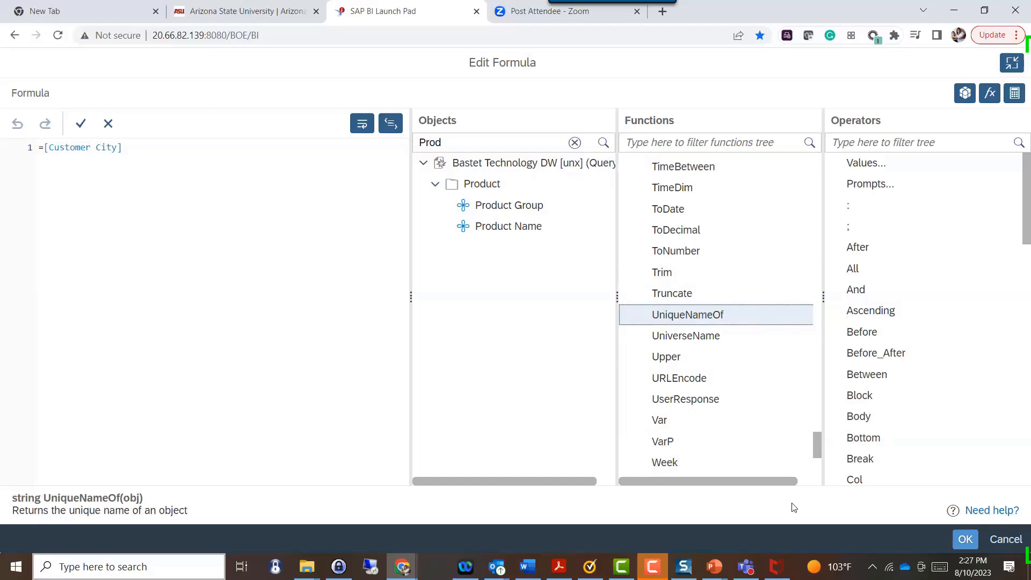
Filter the functions by "Document", and replace that filter with "Report".
left_click(681, 148)
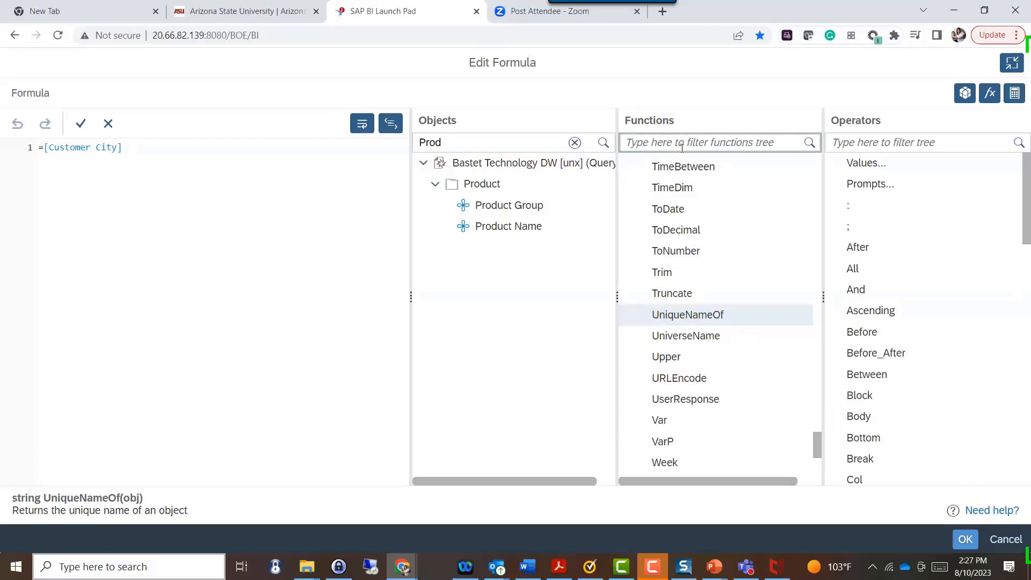
type("Docum")
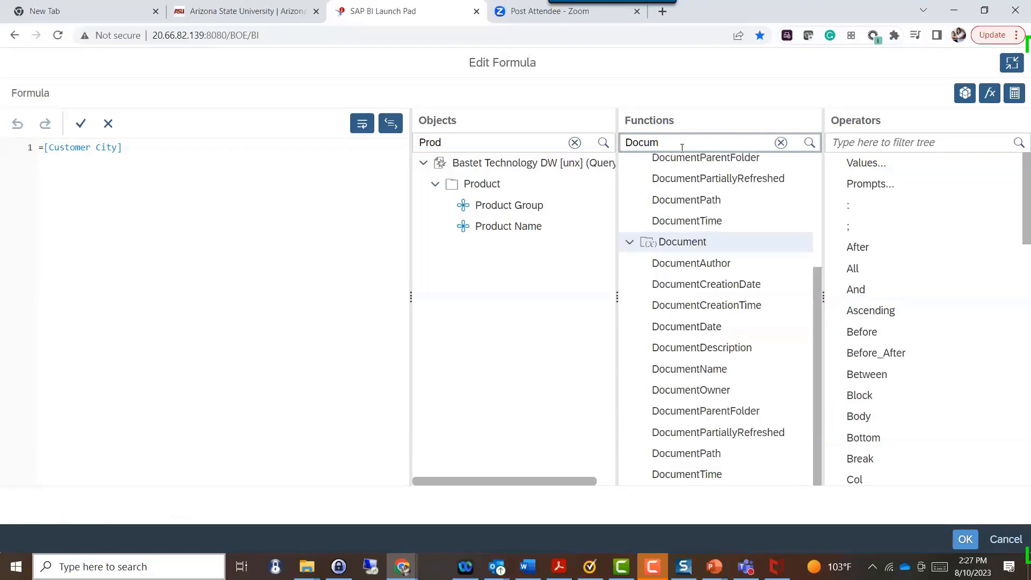
type("ent")
scroll(785, 263, "up", 3)
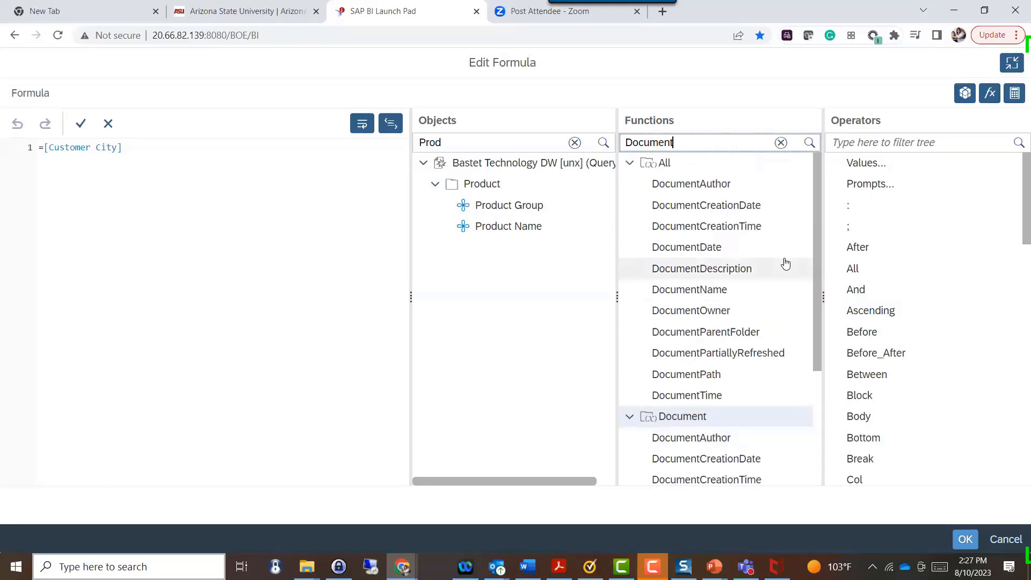
mouse_move(785, 263)
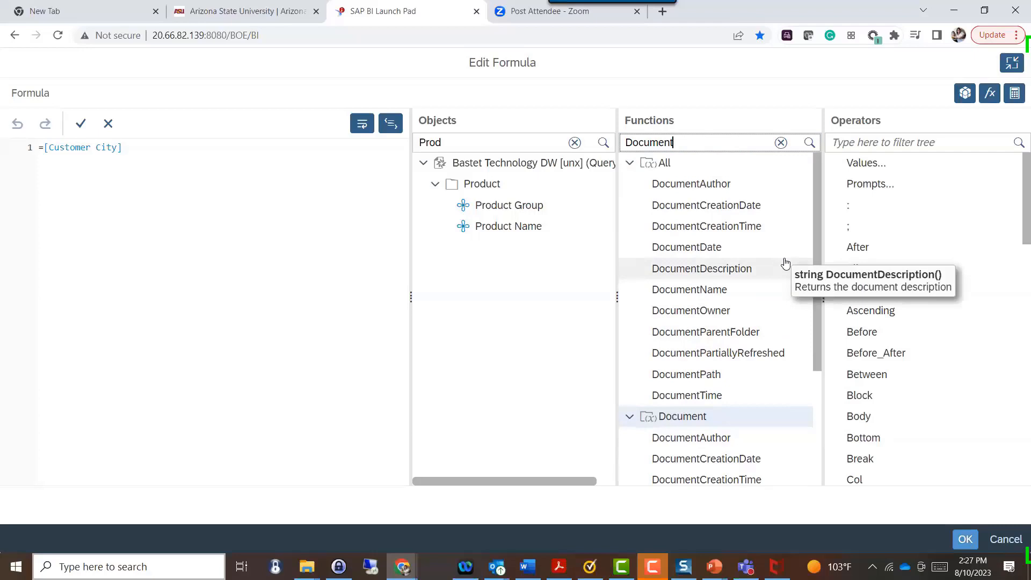
double_click(688, 140)
type("Report")
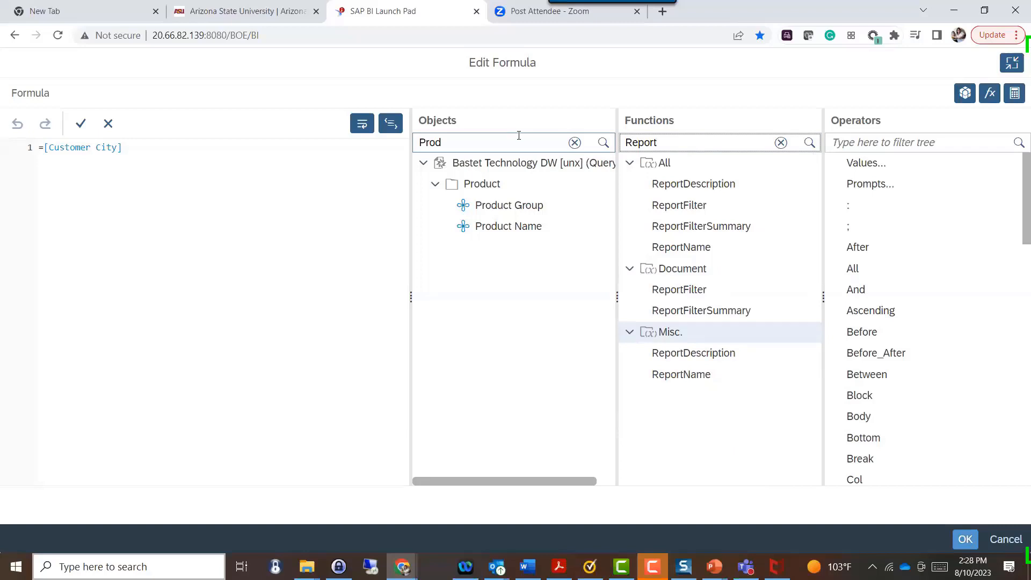
Filter the functions by "Filter" and display the syntax description of ElementLinkingFilters.
key("BackSpace")
key("BackSpace")
key("BackSpace")
key("BackSpace")
key("BackSpace")
type("Filter")
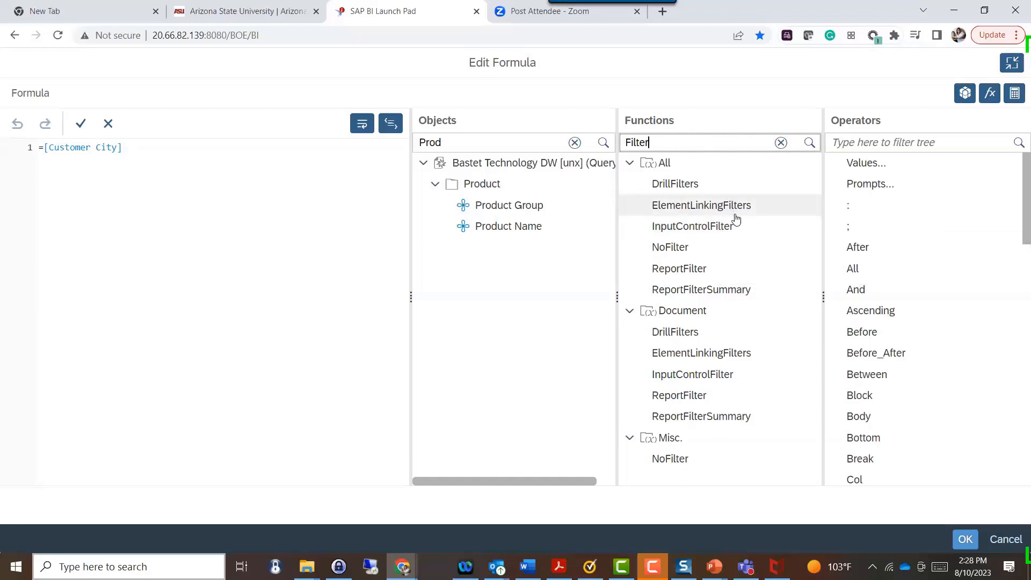
left_click(765, 214)
left_click(8, 495)
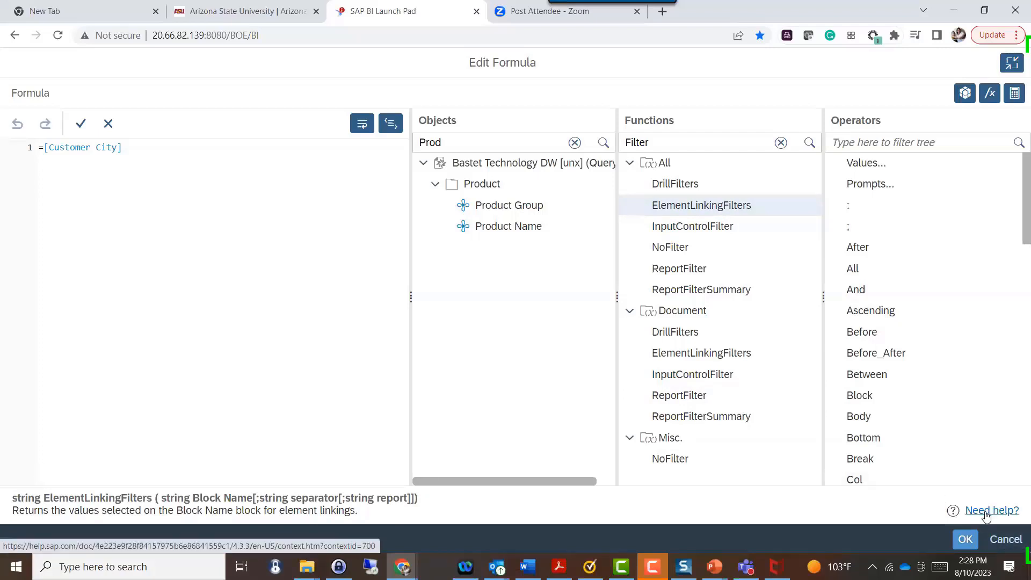
Filter the operators by "Blo", by "Lis", and finally by "Period".
left_click(905, 143)
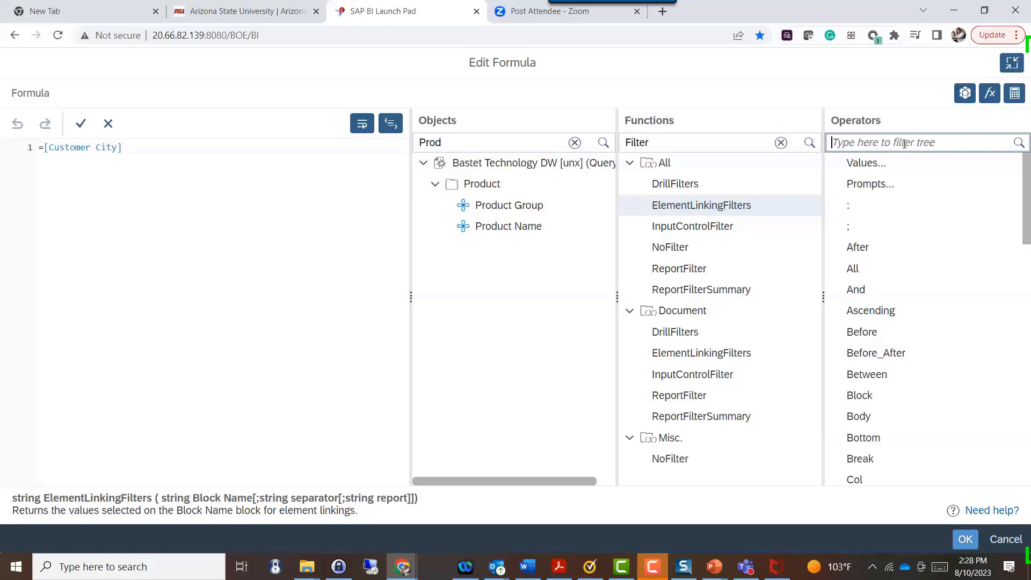
type("Blo")
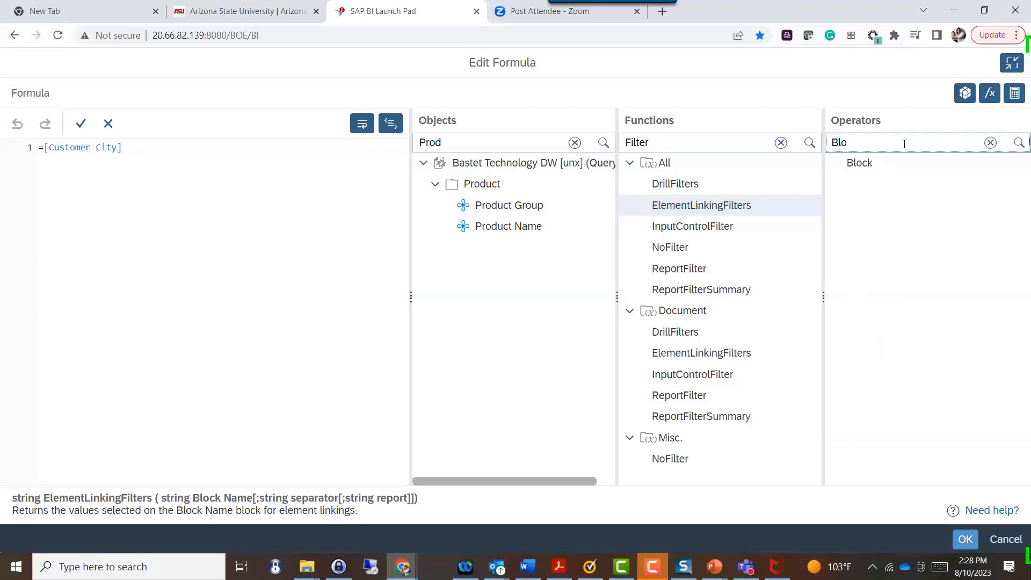
key("BackSpace")
key("BackSpace")
key("BackSpace")
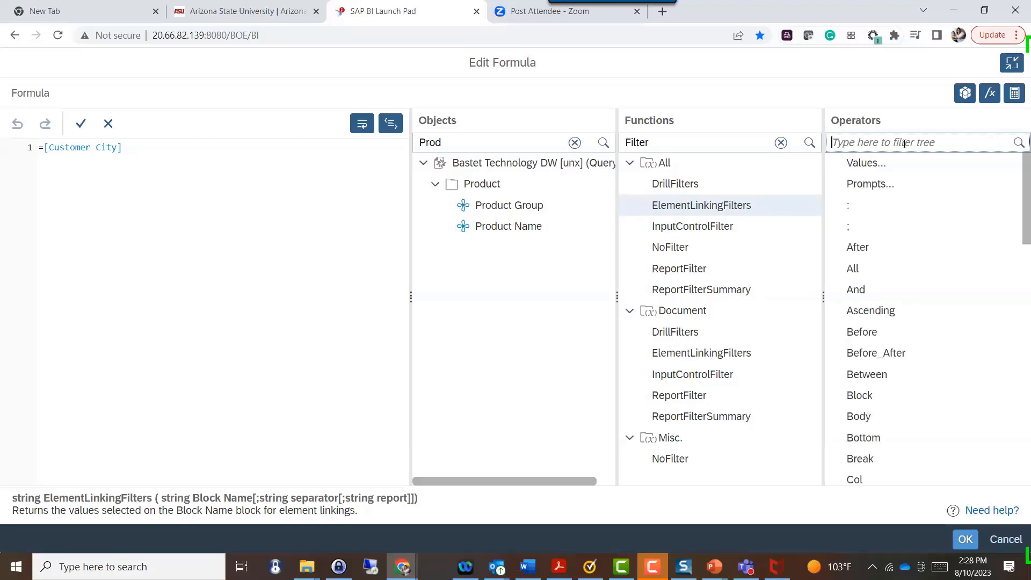
type("Lis")
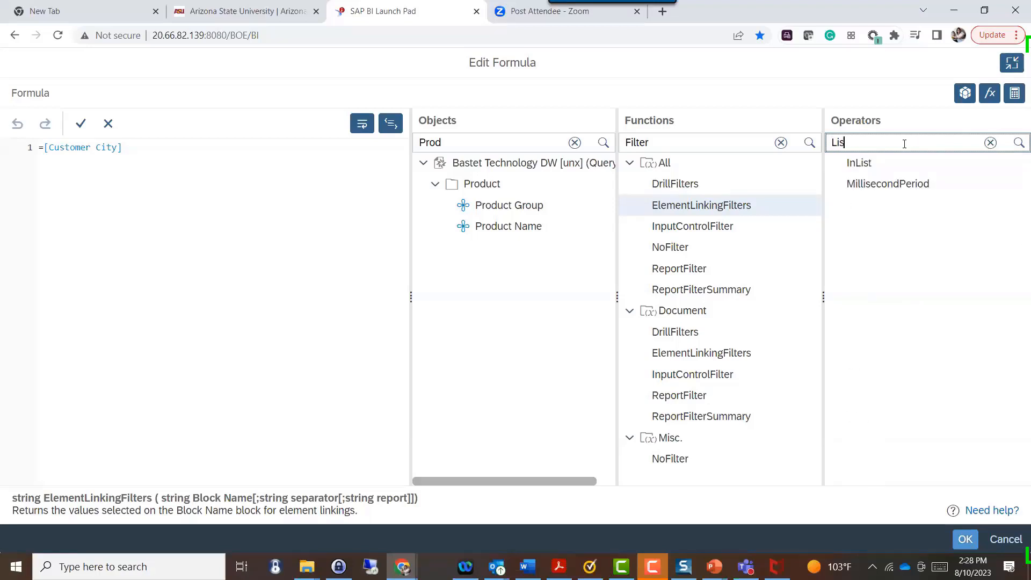
key("BackSpace")
key("BackSpace")
key("BackSpace")
type("Period")
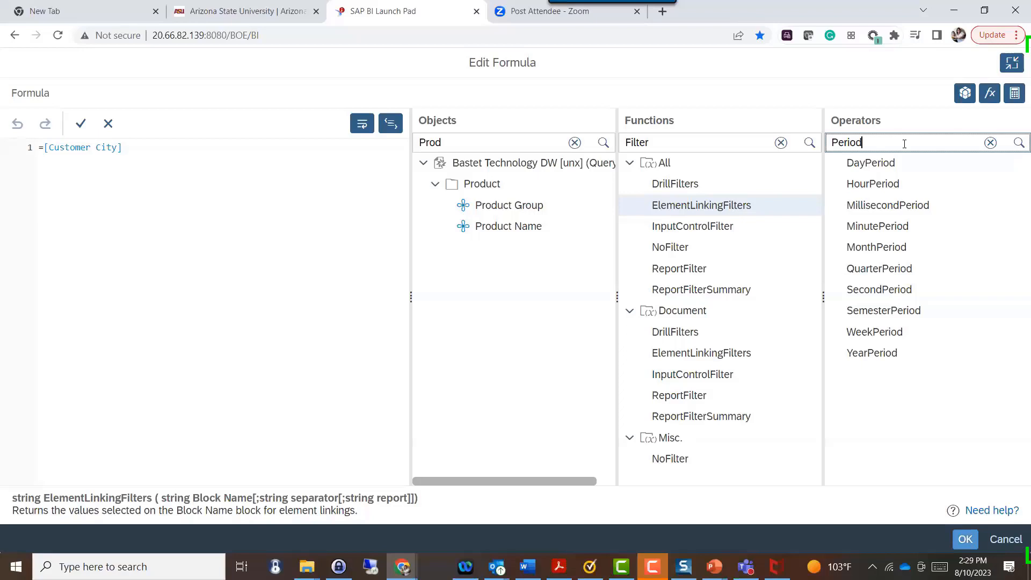
Replace [Customer City] in the formula with [Product Group], picking it from the suggestions for "Pro".
left_click(262, 170)
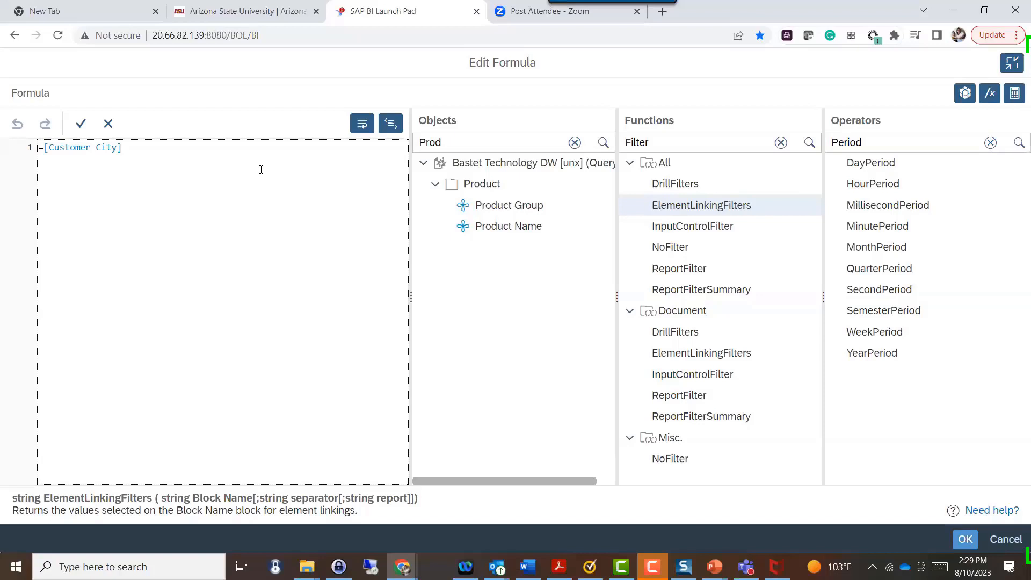
key("BackSpace")
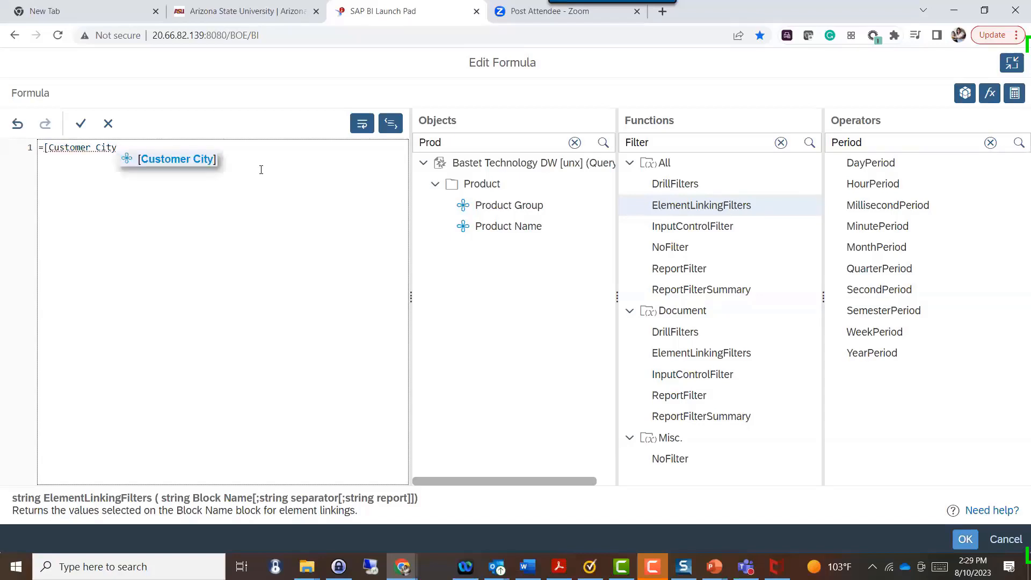
key("BackSpace")
key("BackSpace")
key("BackSpace")
key("BackSpace")
key("BackSpace")
key("BackSpace")
key("BackSpace")
key("BackSpace")
key("BackSpace")
key("BackSpace")
key("BackSpace")
key("BackSpace")
key("BackSpace")
key("BackSpace")
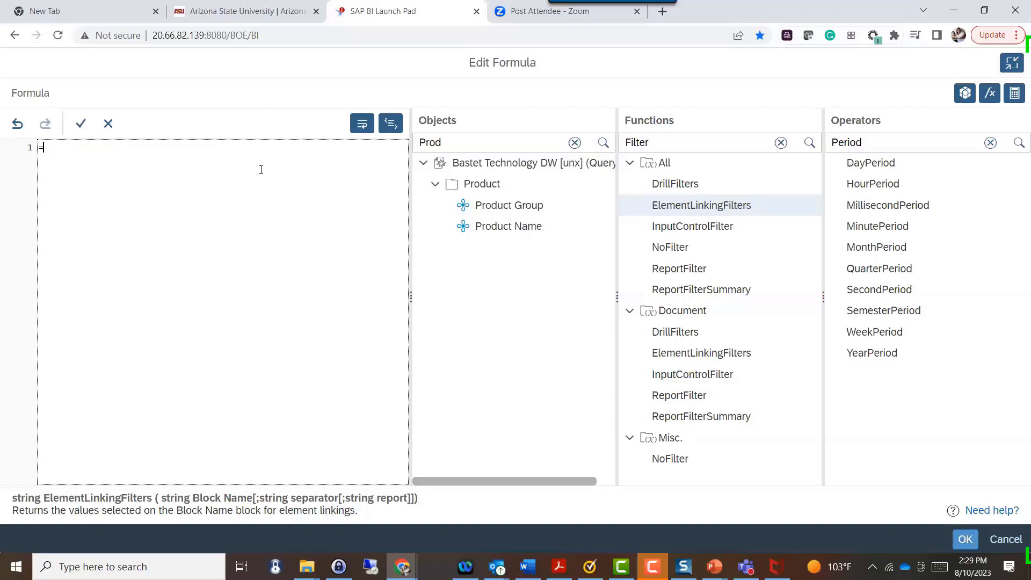
type("Pro")
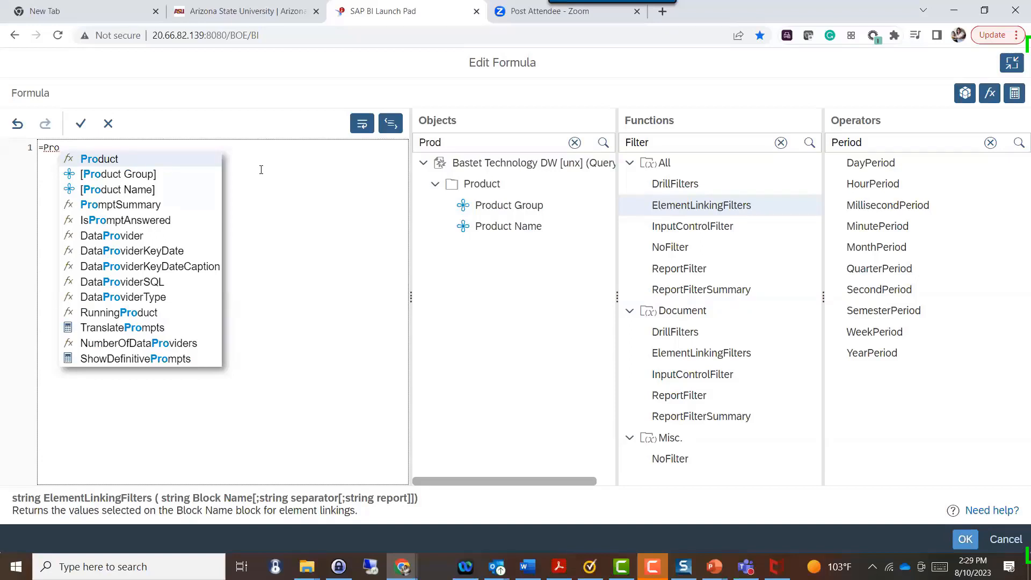
key("Down")
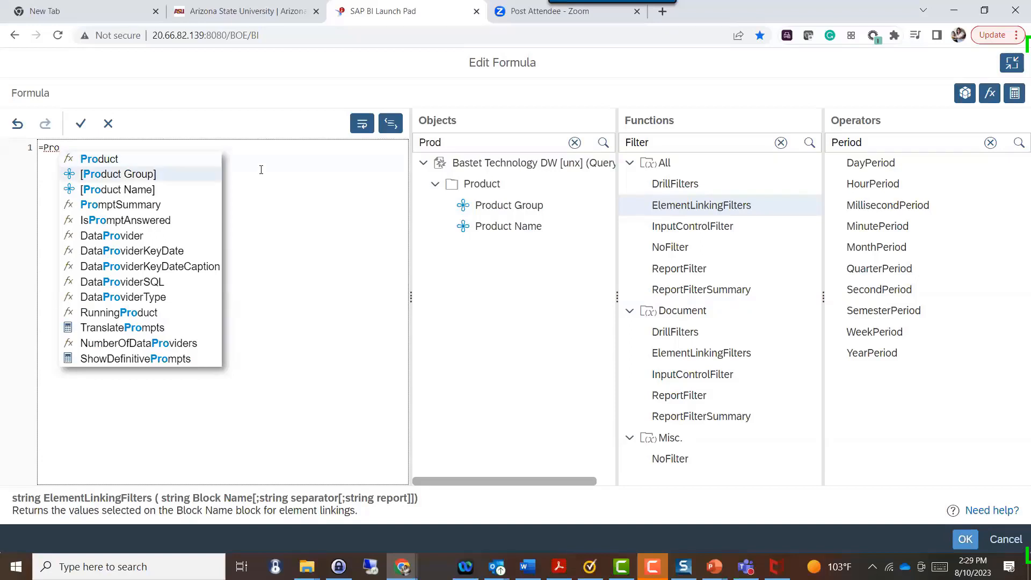
key("Return")
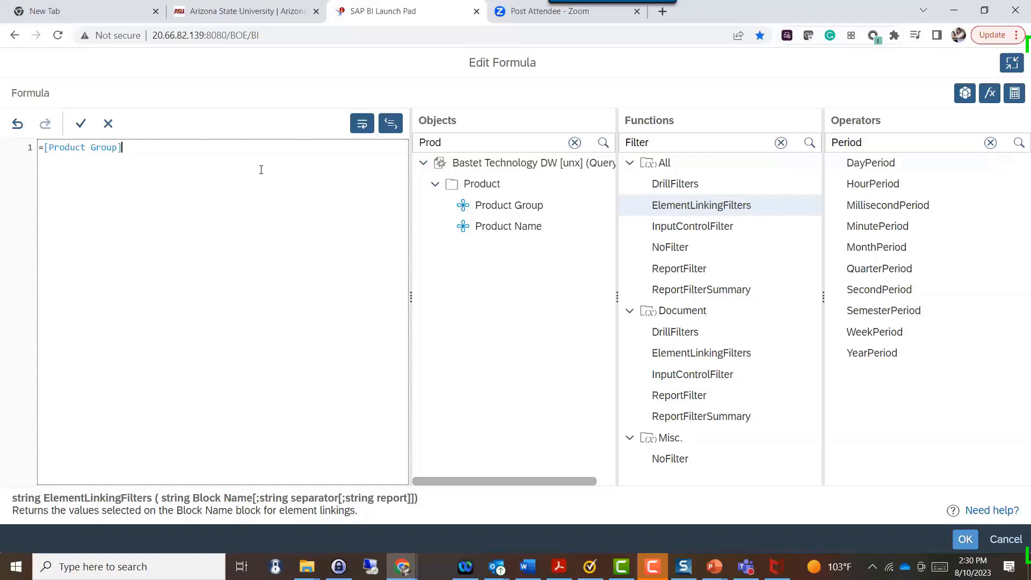
Remove [Product Group] from the formula and start a conditional formula with =If.
key("ctrl+a")
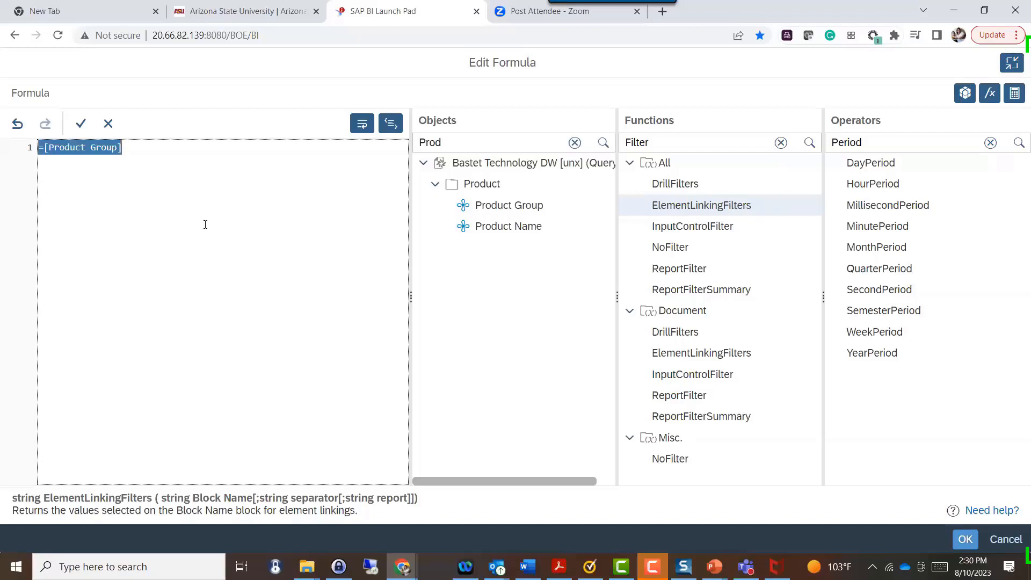
left_click(303, 196)
key("BackSpace")
key("BackSpace")
key("BackSpace")
key("BackSpace")
key("BackSpace")
key("BackSpace")
key("BackSpace")
key("BackSpace")
key("BackSpace")
key("BackSpace")
key("BackSpace")
key("BackSpace")
key("BackSpace")
key("BackSpace")
key("BackSpace")
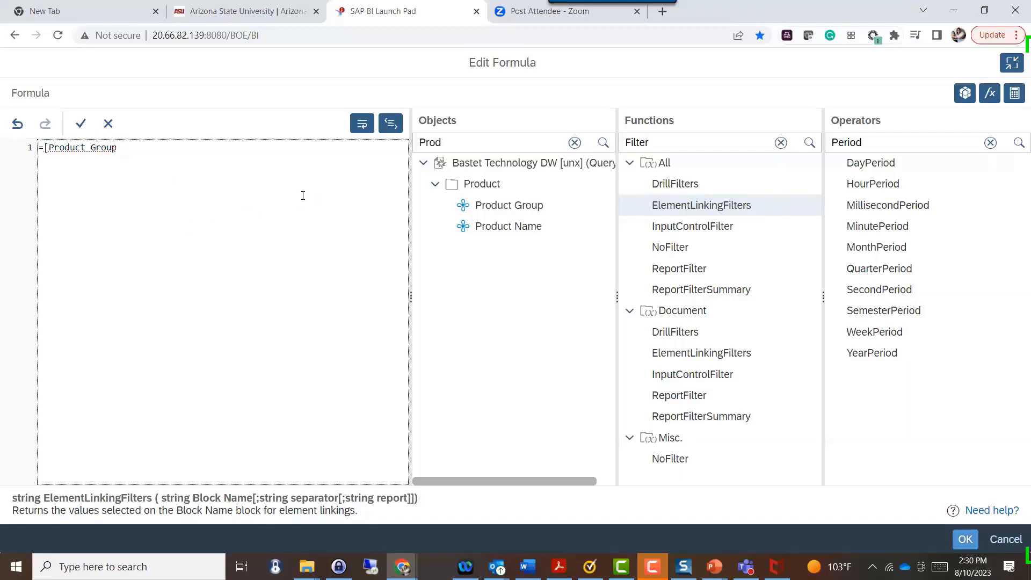
type("If")
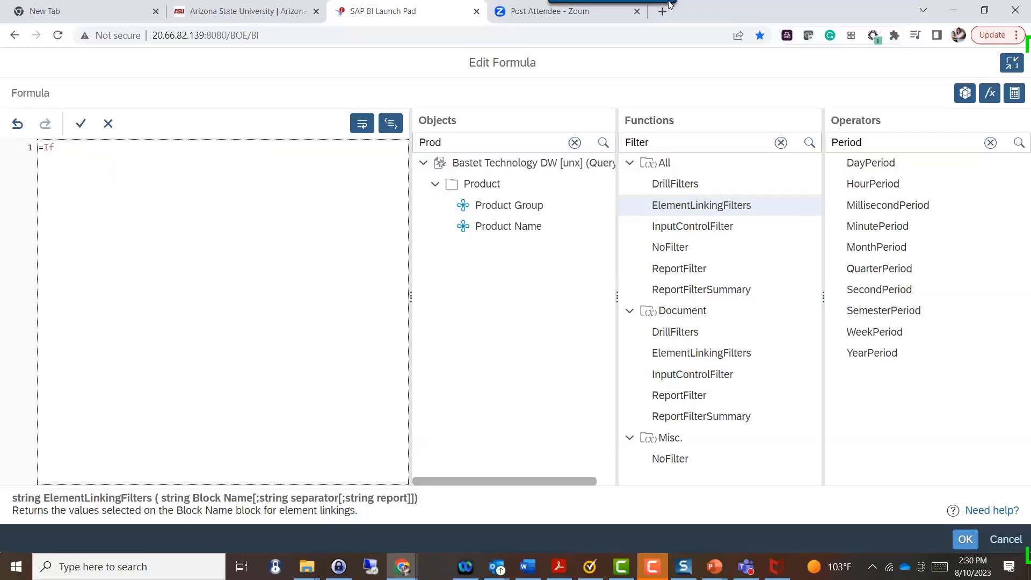
Clear the objects filter and complete the formula as =If [Customer Region] = "West" Then 1 Else 0.
left_click(575, 143)
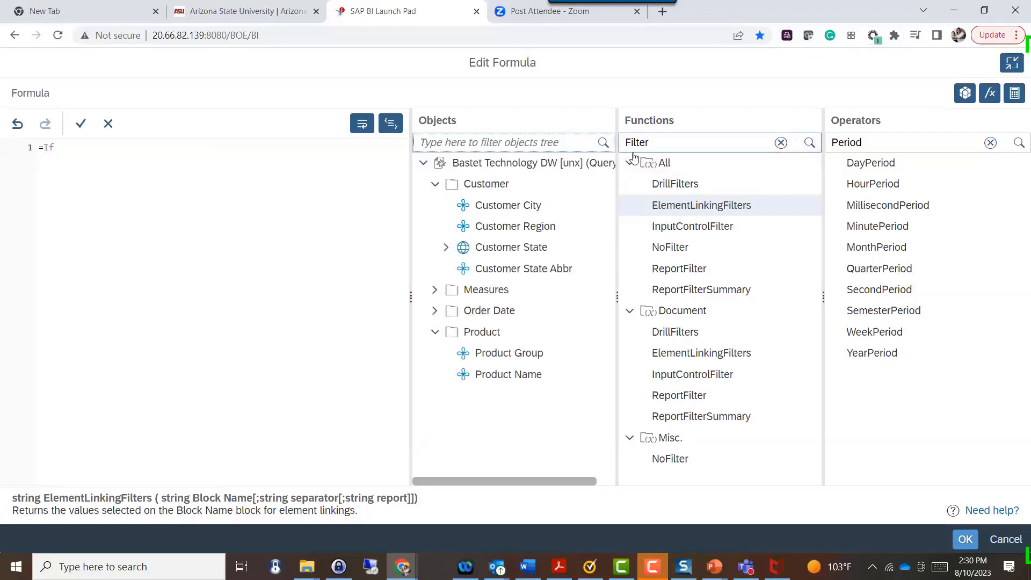
left_click(108, 161)
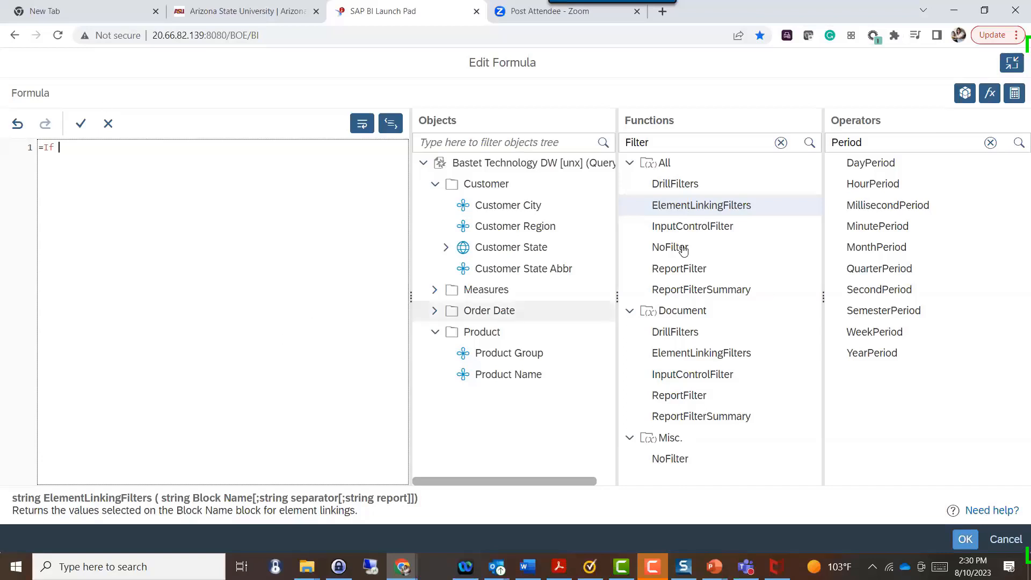
double_click(524, 227)
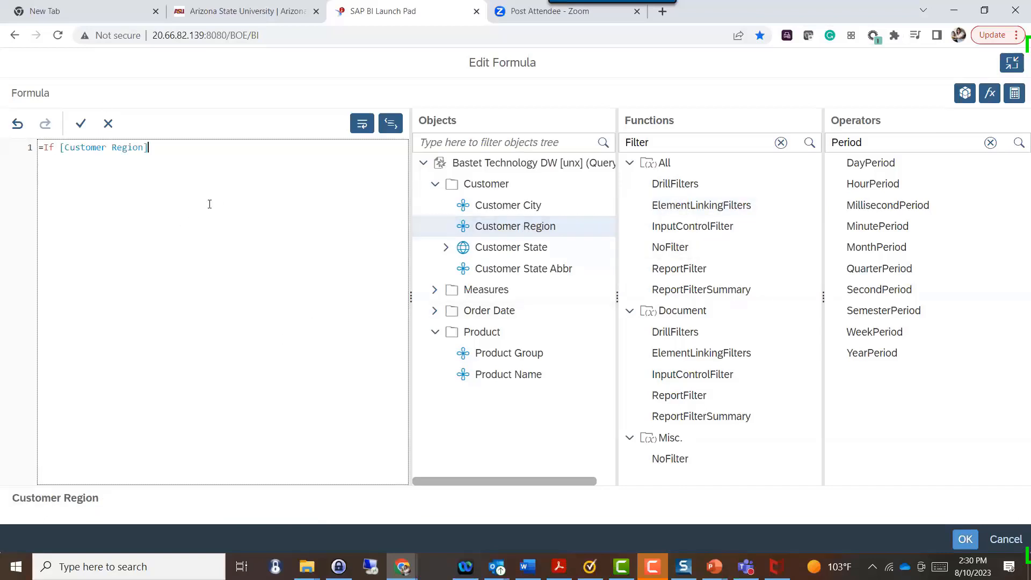
type("= \"West\" Then")
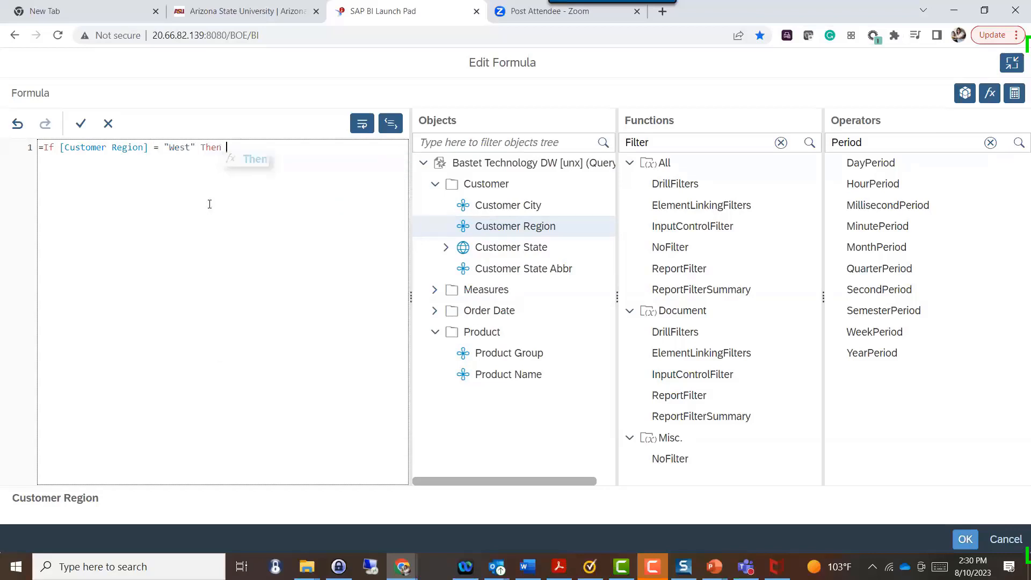
type(" 1 lse")
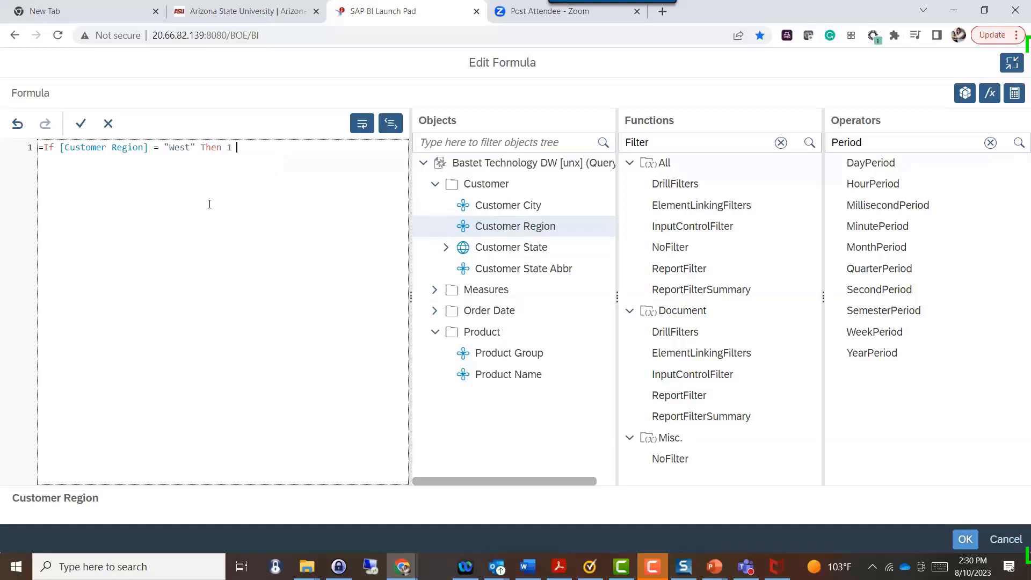
key("BackSpace")
key("BackSpace")
key("BackSpace")
type("Else 0")
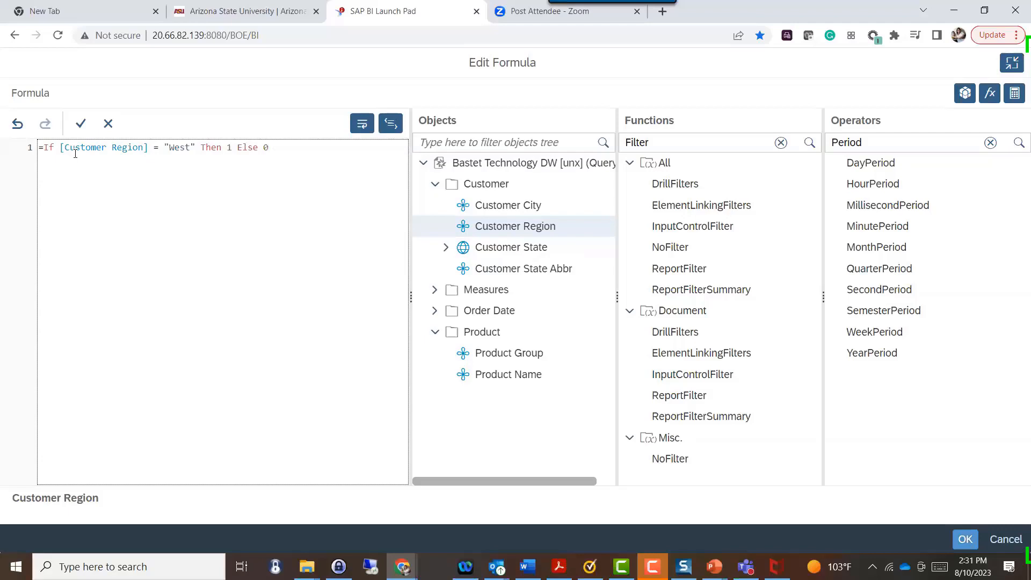
Turn off the formula editor's line numbers and syntax colouring, and remove "West" from the condition, keeping the equals sign.
left_click(387, 128)
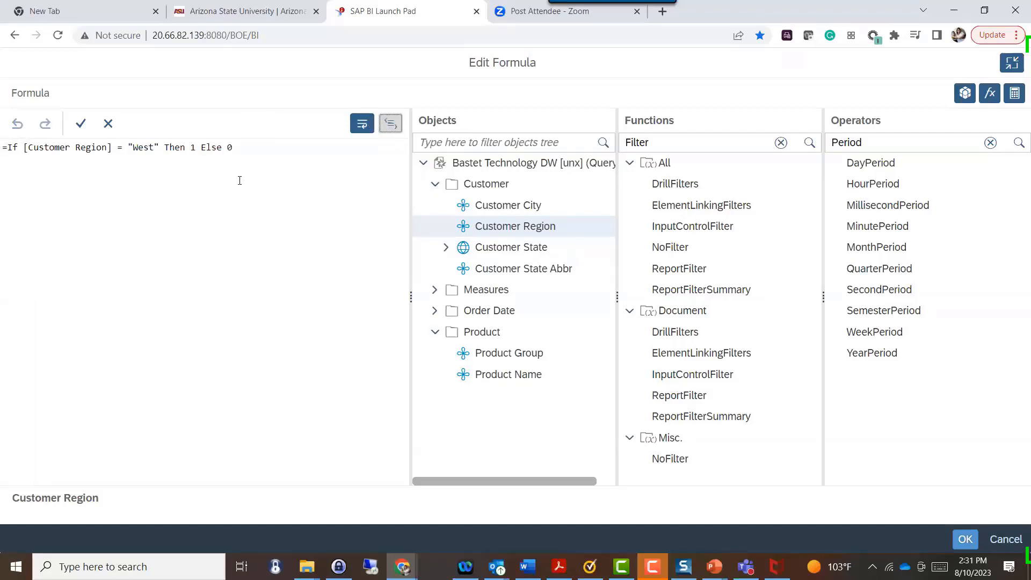
left_click_drag(118, 149, 160, 148)
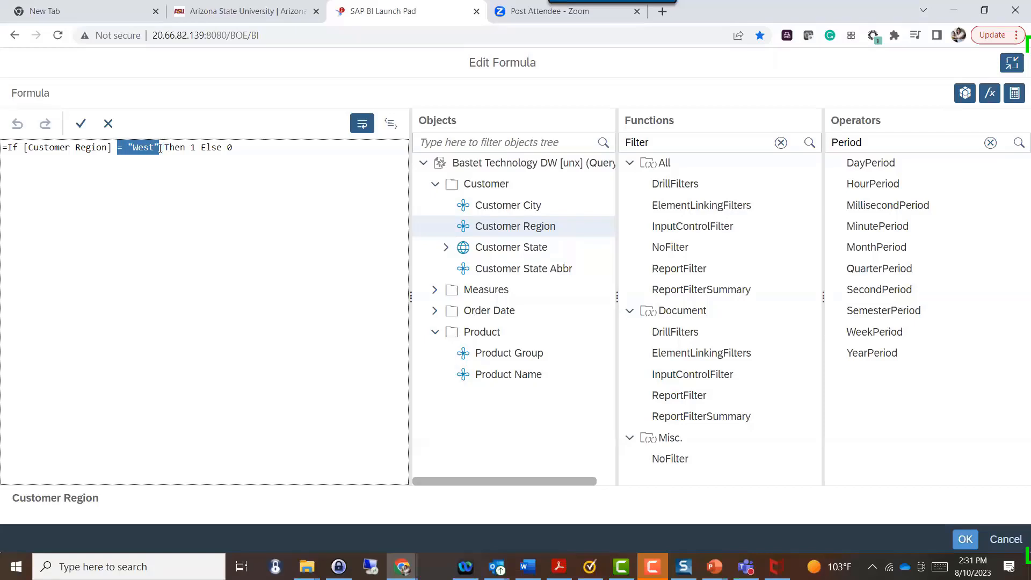
key("BackSpace")
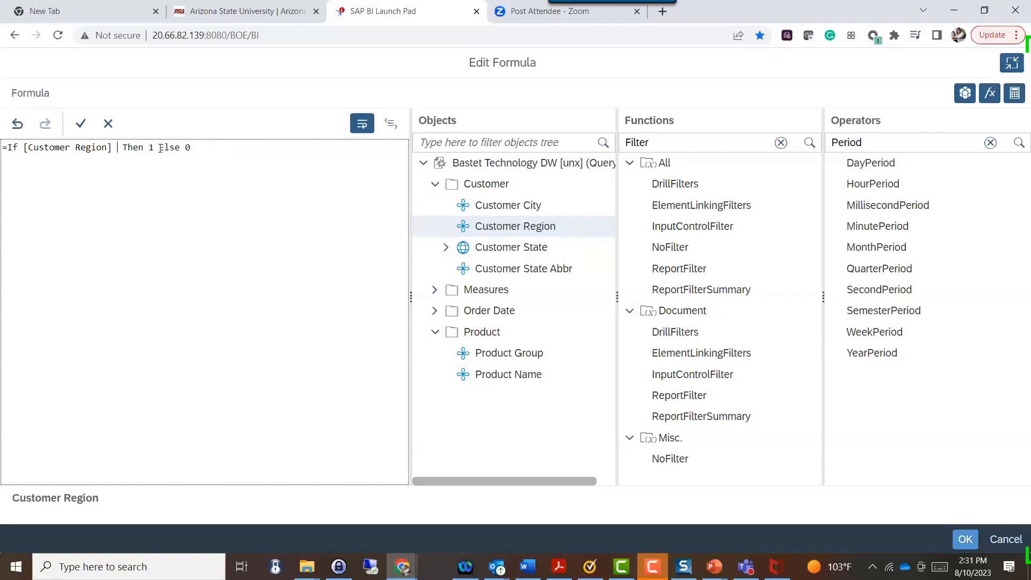
type("=")
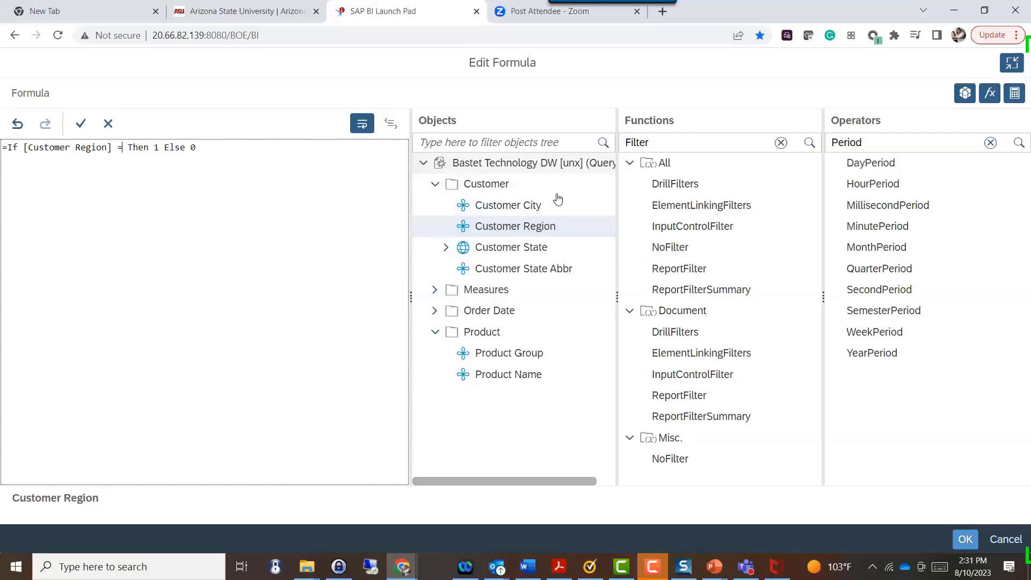
Clear the operators filter and insert the Customer Region values Midwest and West from the list of values, searching for "West".
left_click(557, 223)
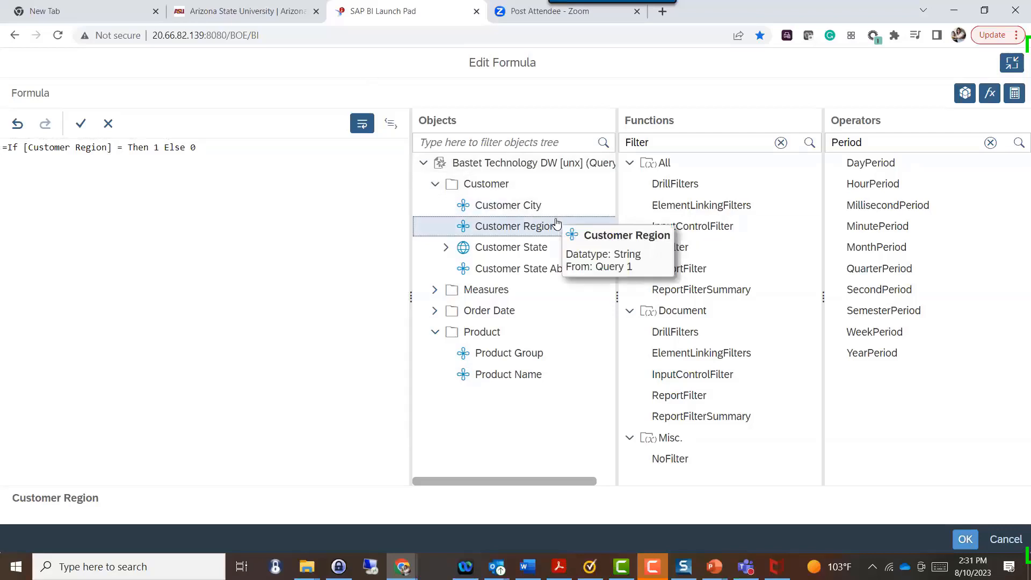
left_click(991, 143)
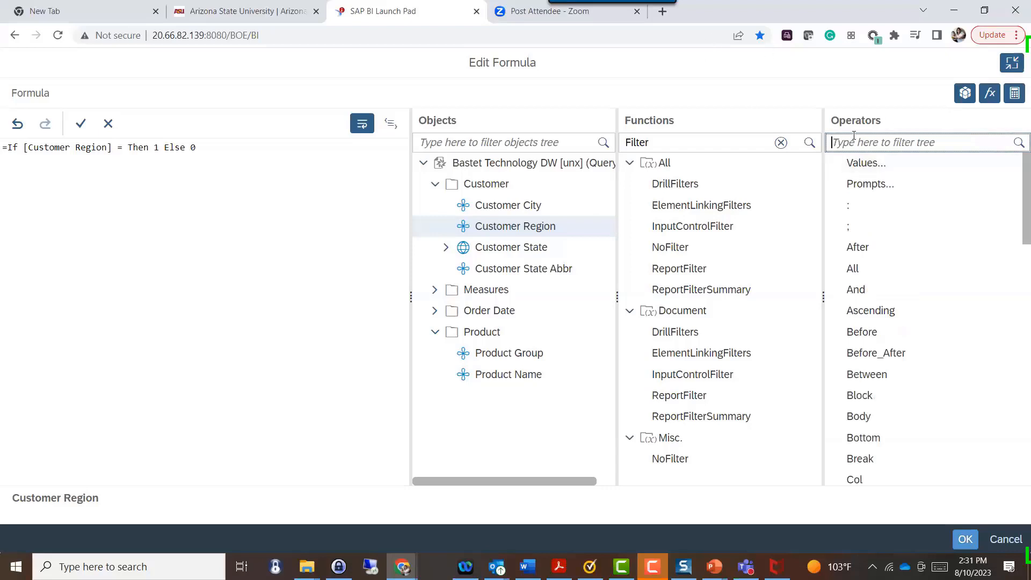
left_click(873, 163)
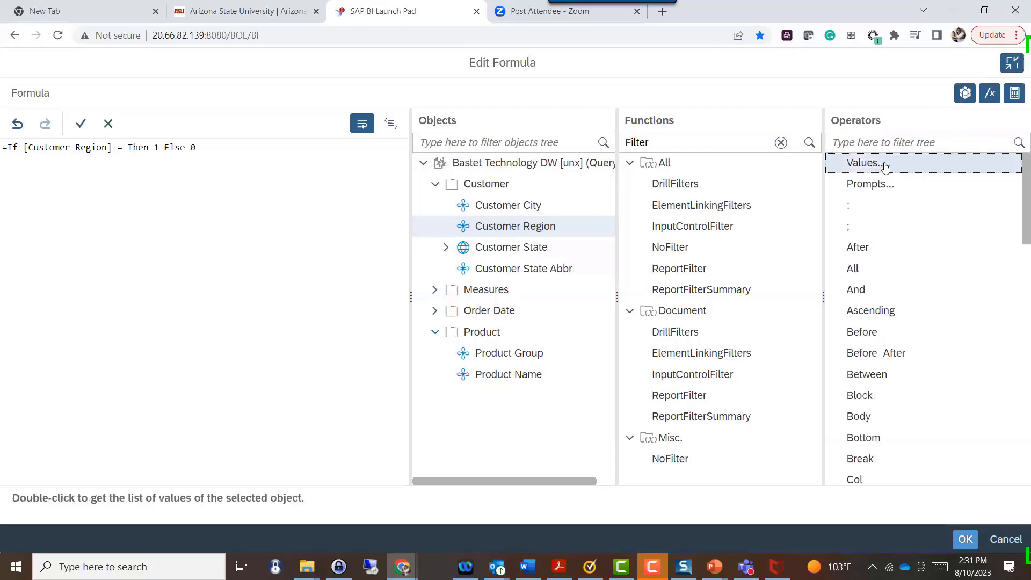
double_click(884, 164)
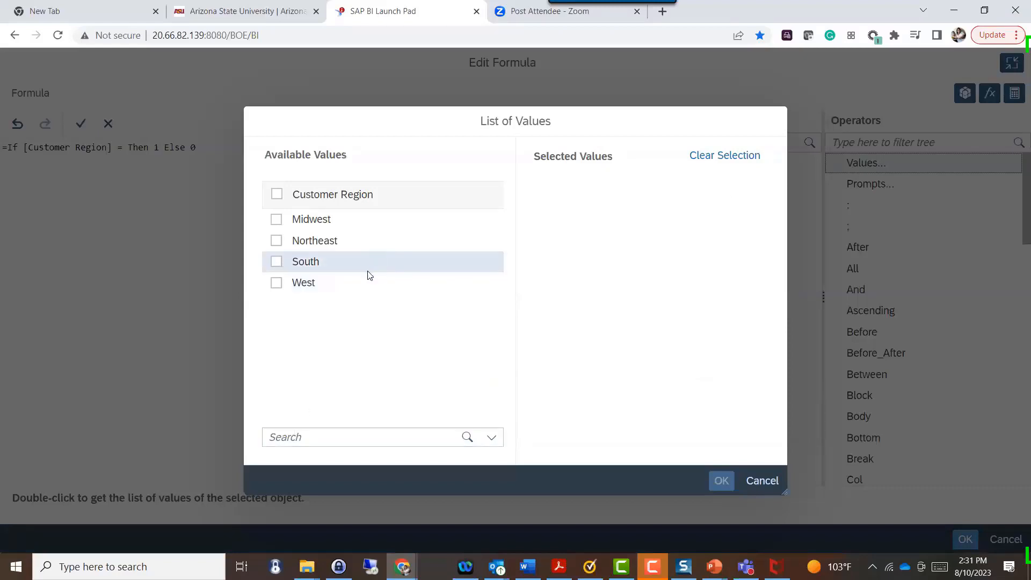
left_click(314, 437)
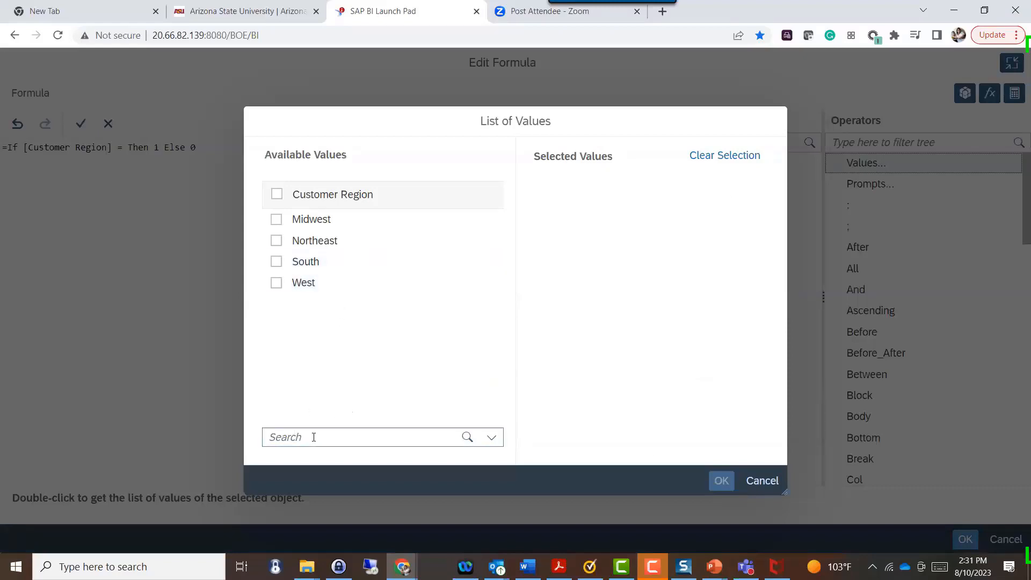
type("West")
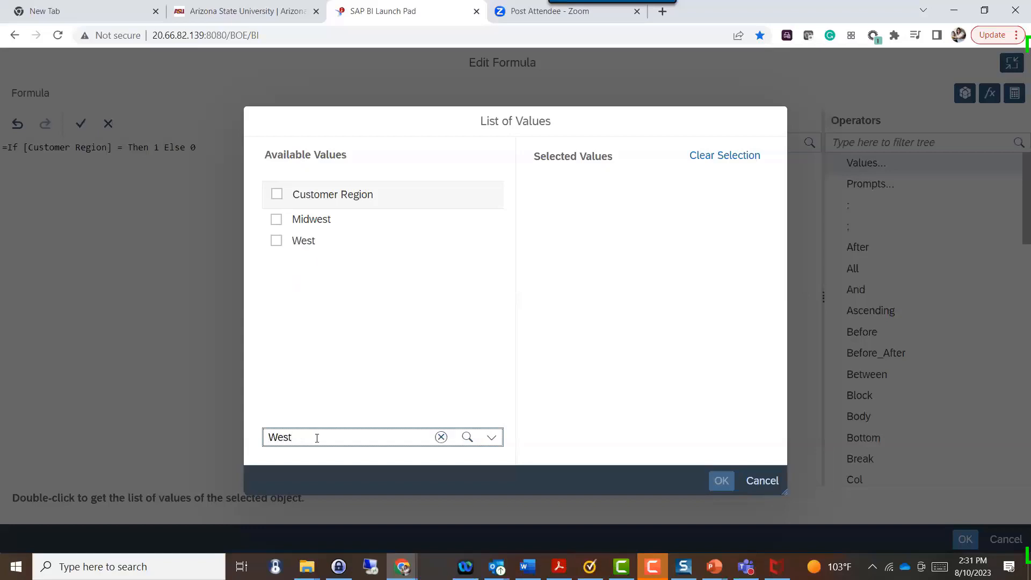
left_click(276, 220)
left_click(276, 241)
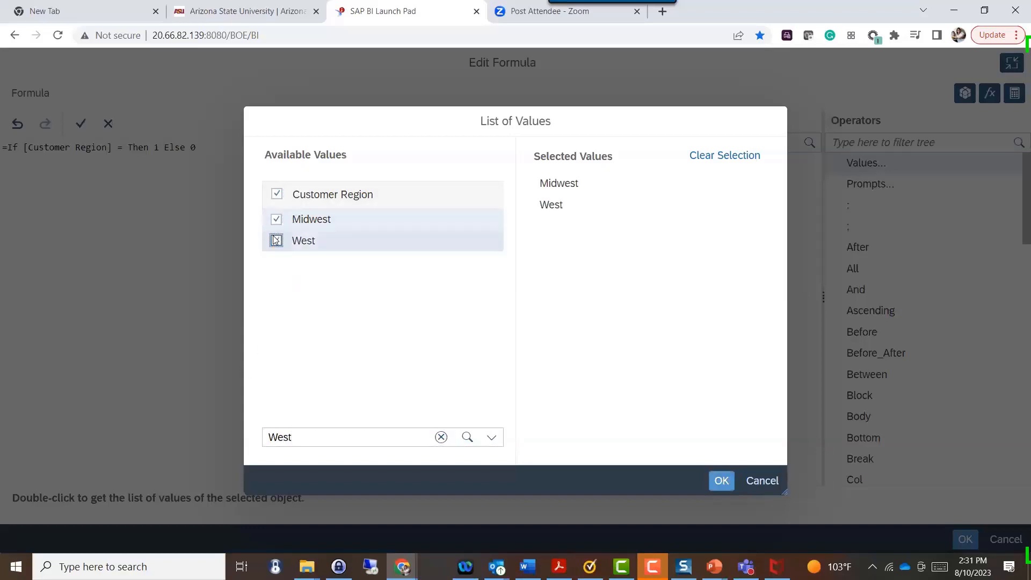
left_click(721, 481)
Replace the equals sign with Inlist and enclose "Midwest";"West" in parentheses.
left_click(121, 150)
key("BackSpace")
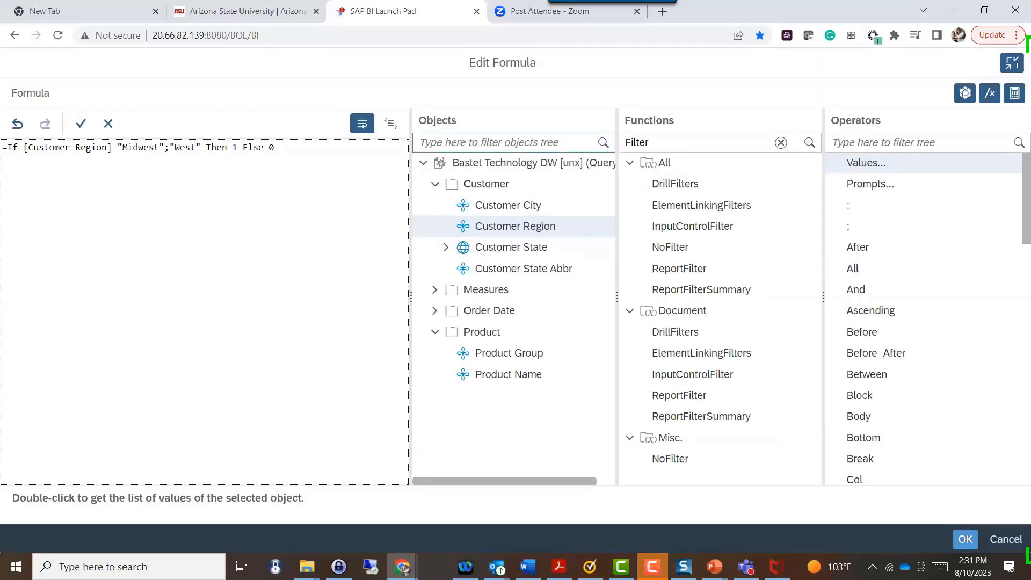
type("Inlist ")
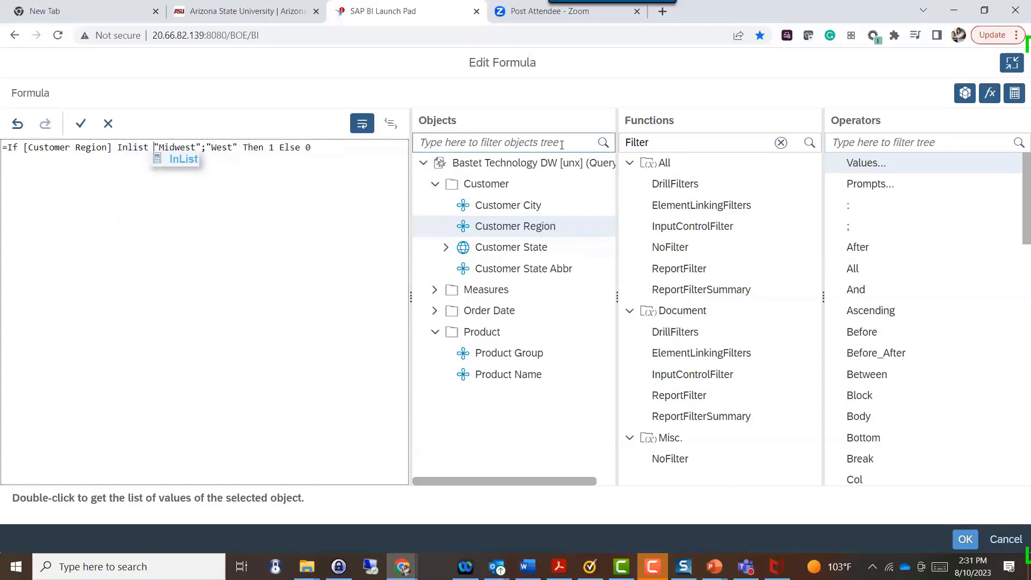
type("(")
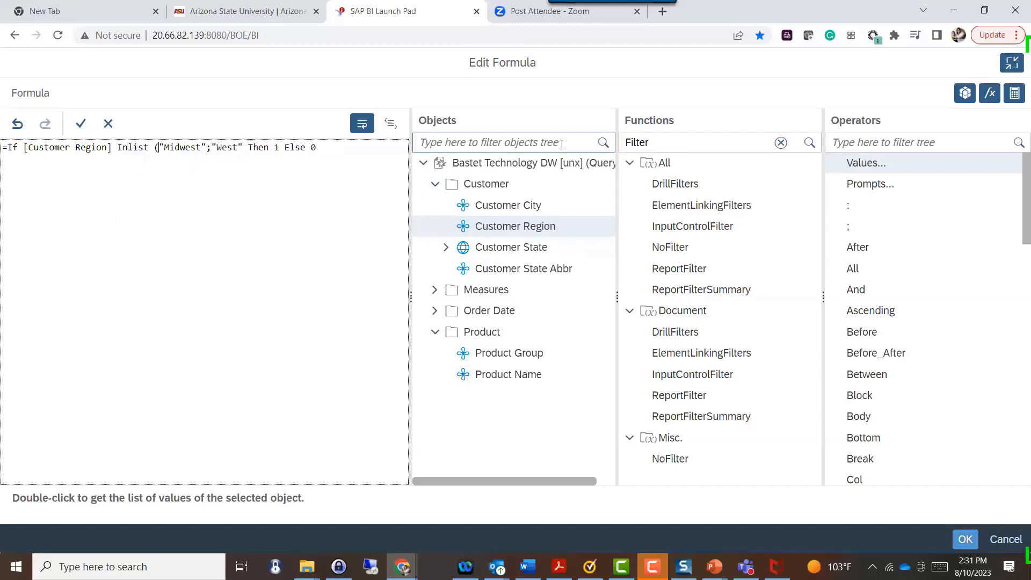
left_click(247, 147)
type(")")
Replace the whole formula with =UserResponse(), picking the function from the suggestions.
left_click_drag(323, 148, 5, 141)
type("=User")
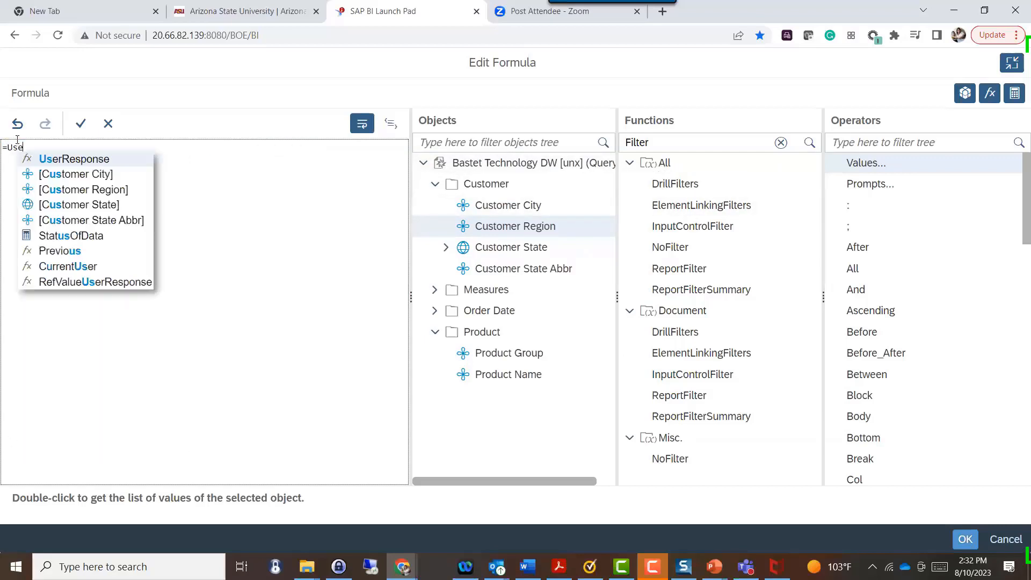
left_click(83, 158)
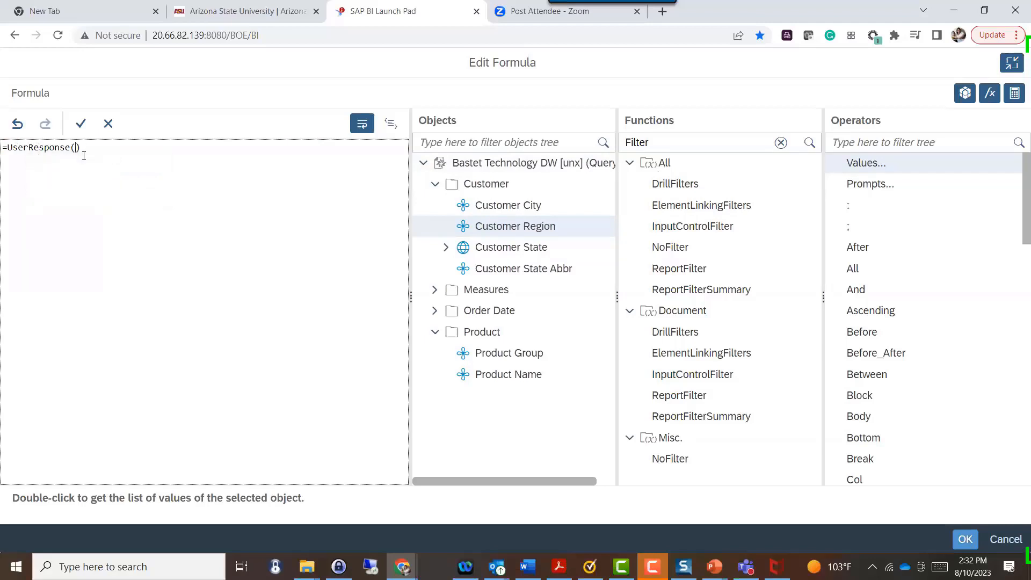
Insert the "Enter value(s) for Product Name (Query 1)" prompt between the UserResponse parentheses and apply the formula.
left_click(893, 185)
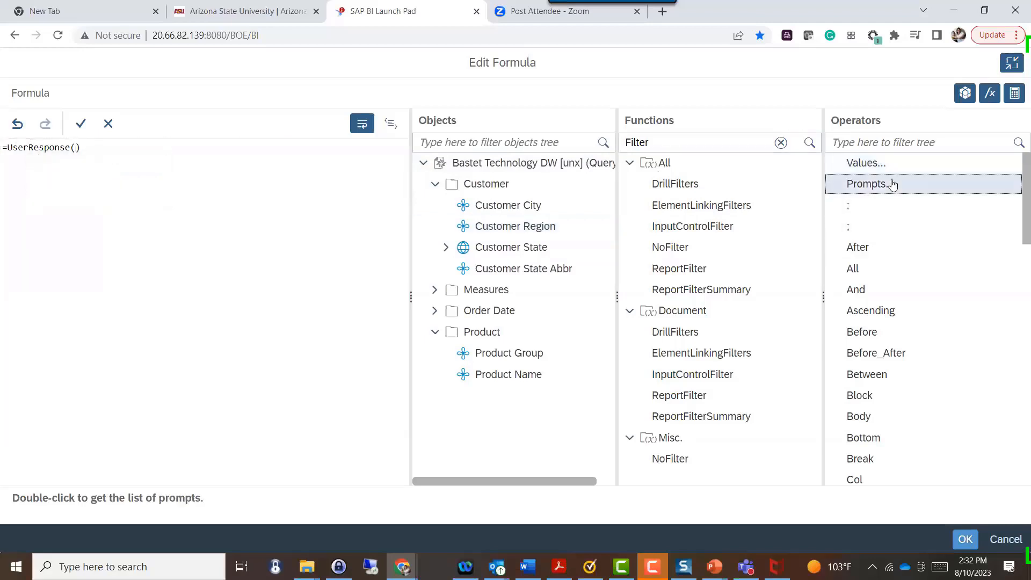
left_click(73, 148)
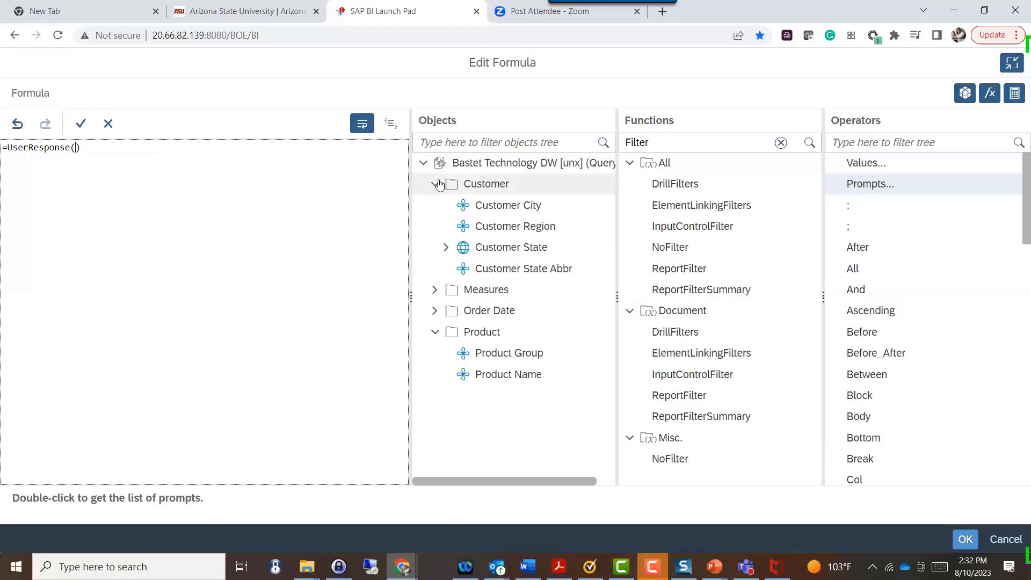
left_click(862, 184)
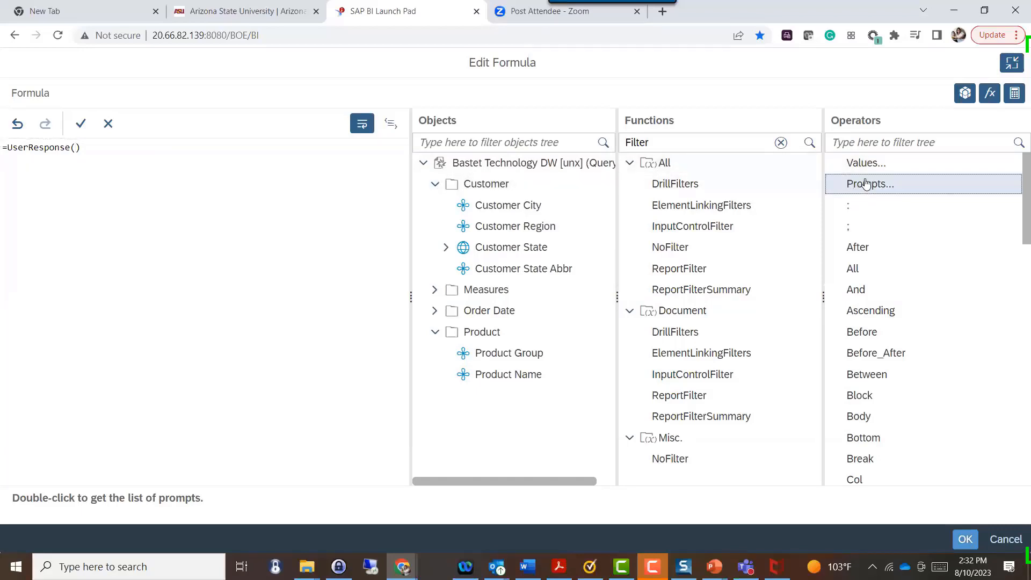
double_click(863, 183)
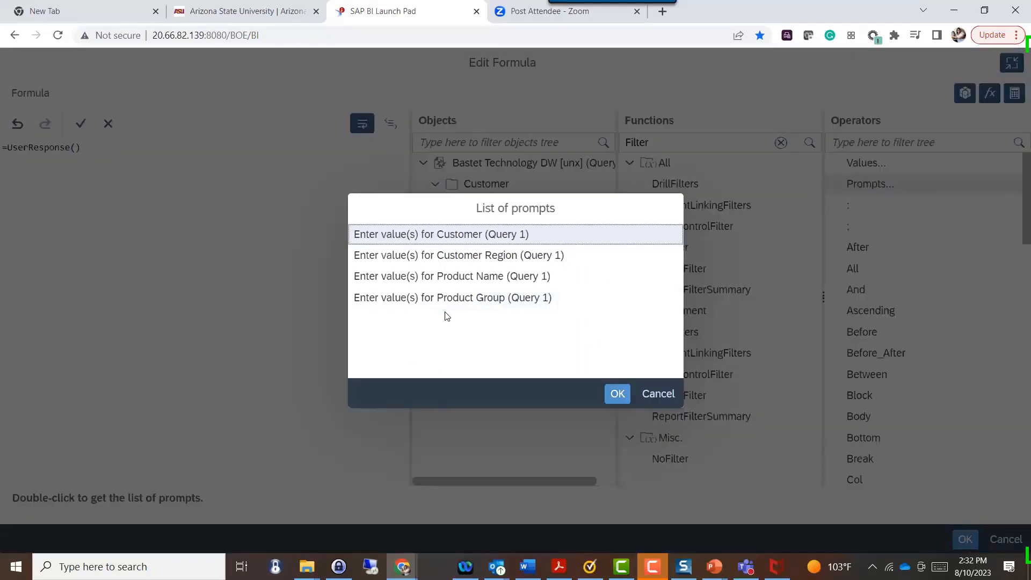
left_click(436, 275)
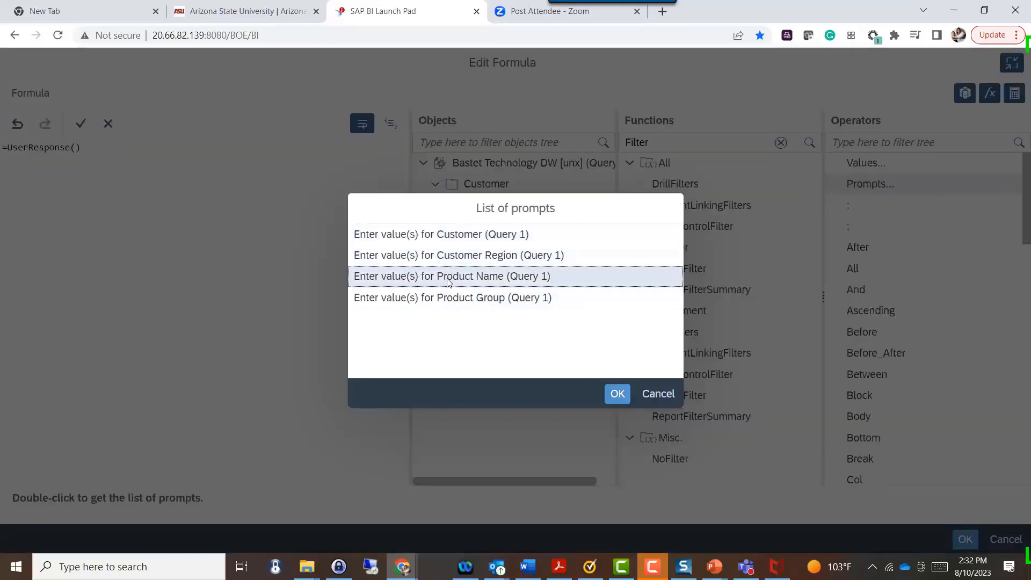
left_click(615, 394)
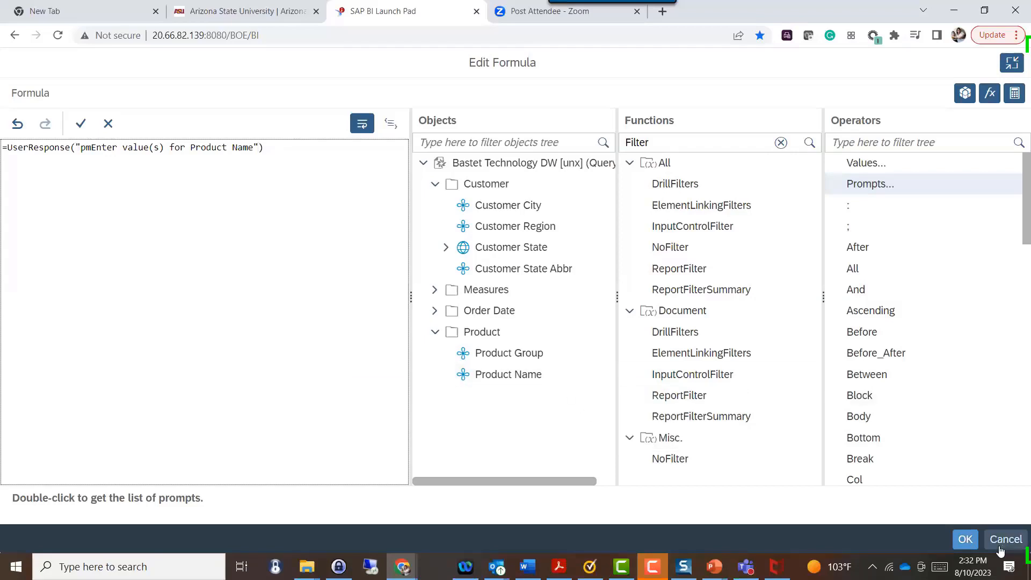
left_click(966, 540)
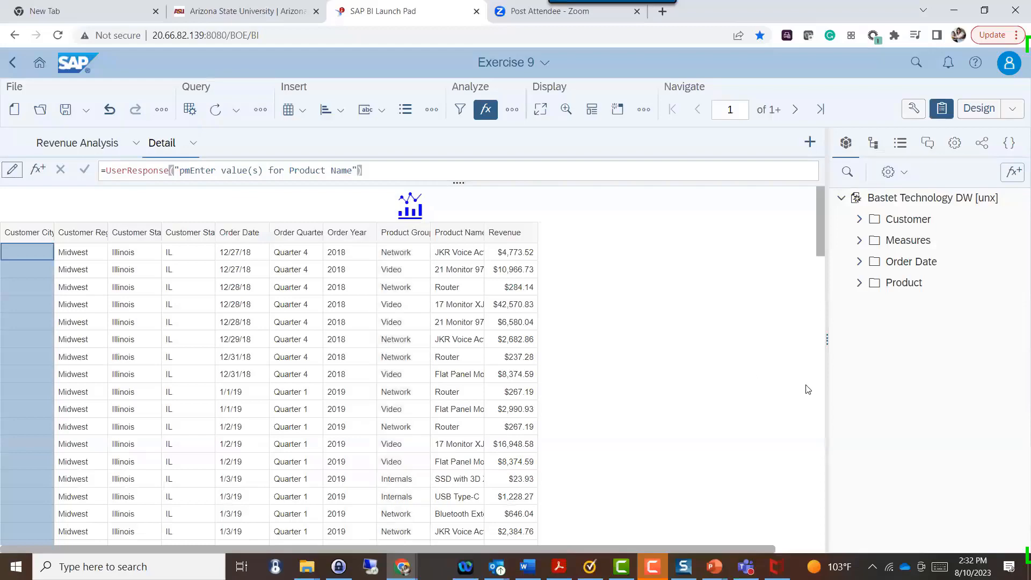
Glance at the search topics slide, return to the report, and start a new input control from its filter bar.
key("alt+Tab")
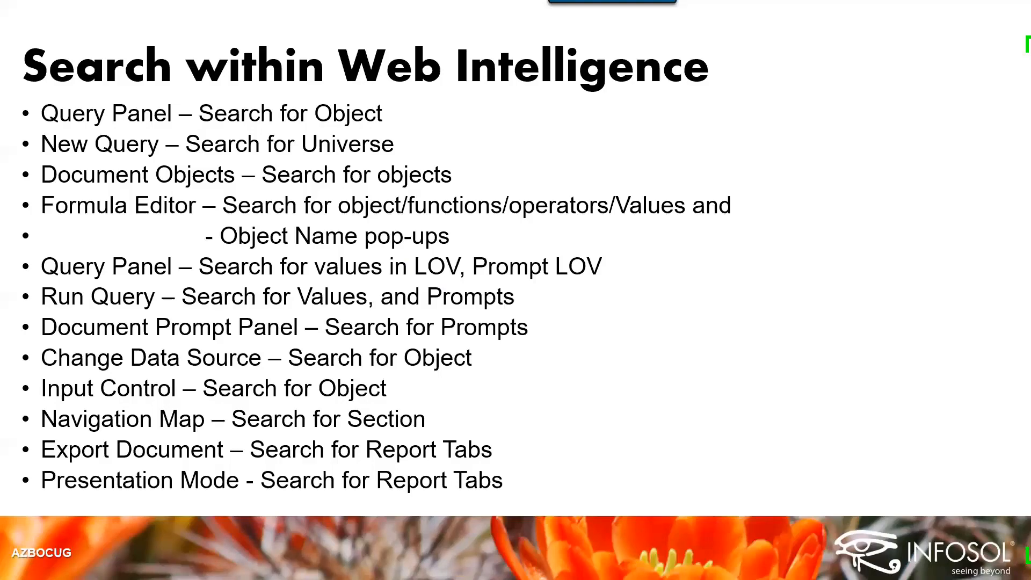
key("alt+Tab")
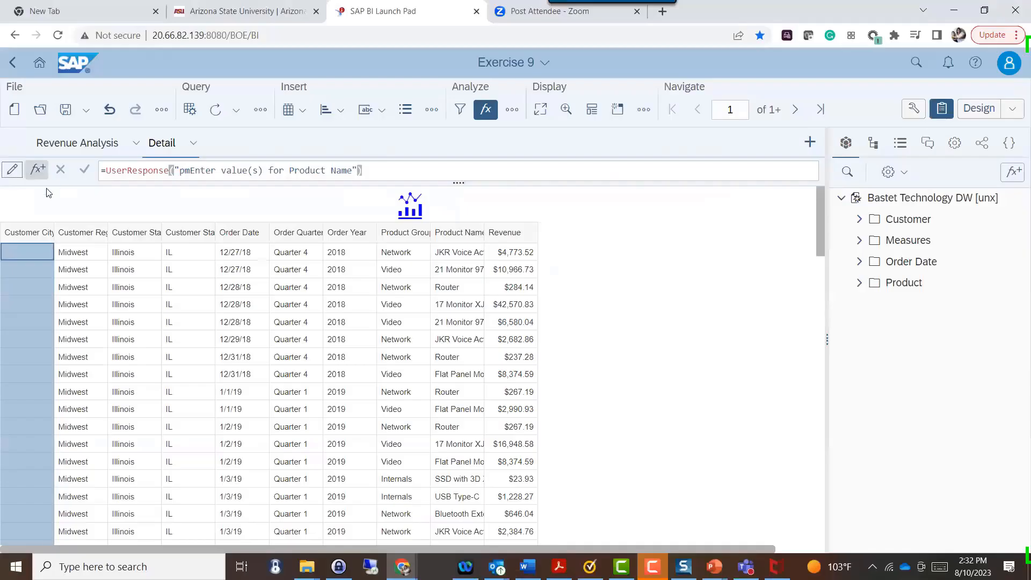
left_click(460, 109)
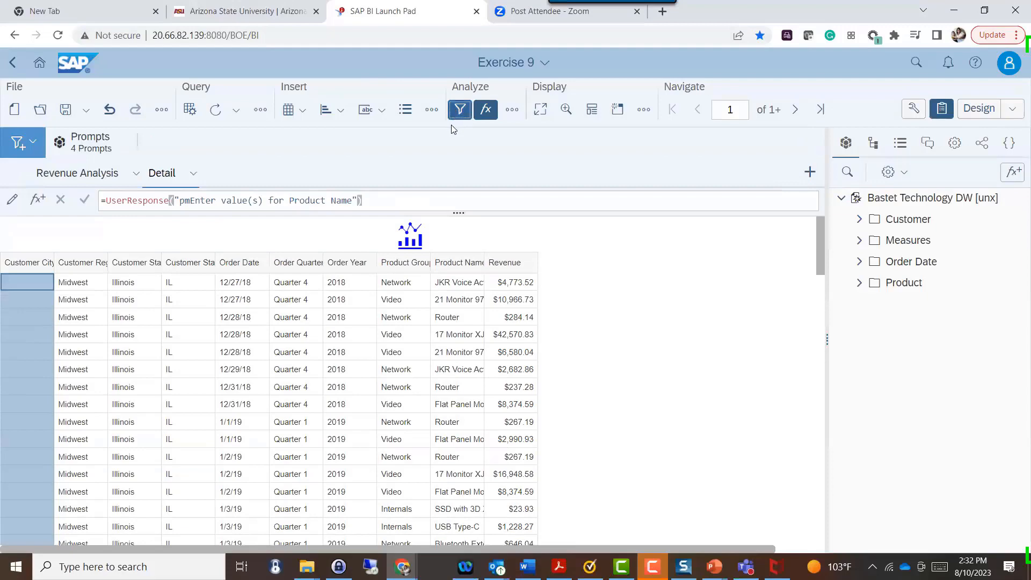
left_click(20, 143)
left_click(65, 169)
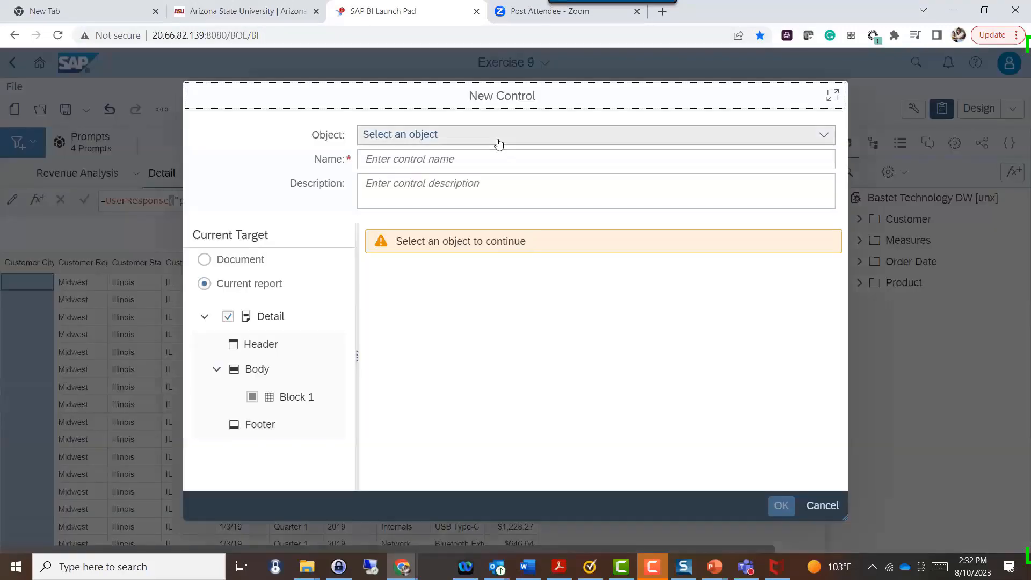
Search the new control's object list for "Date", expand the Order Date folder, and cancel the control.
left_click(504, 133)
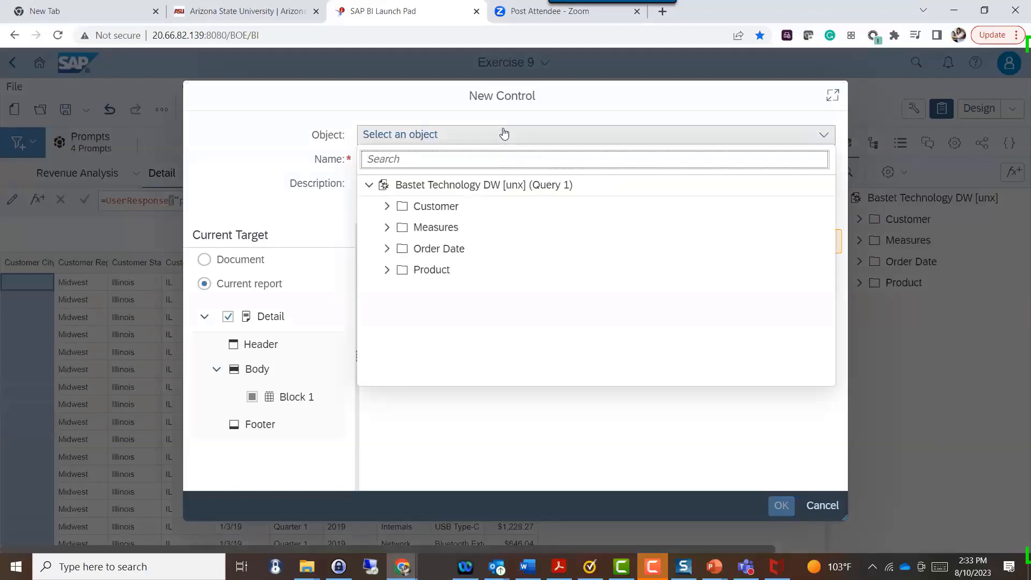
left_click(478, 157)
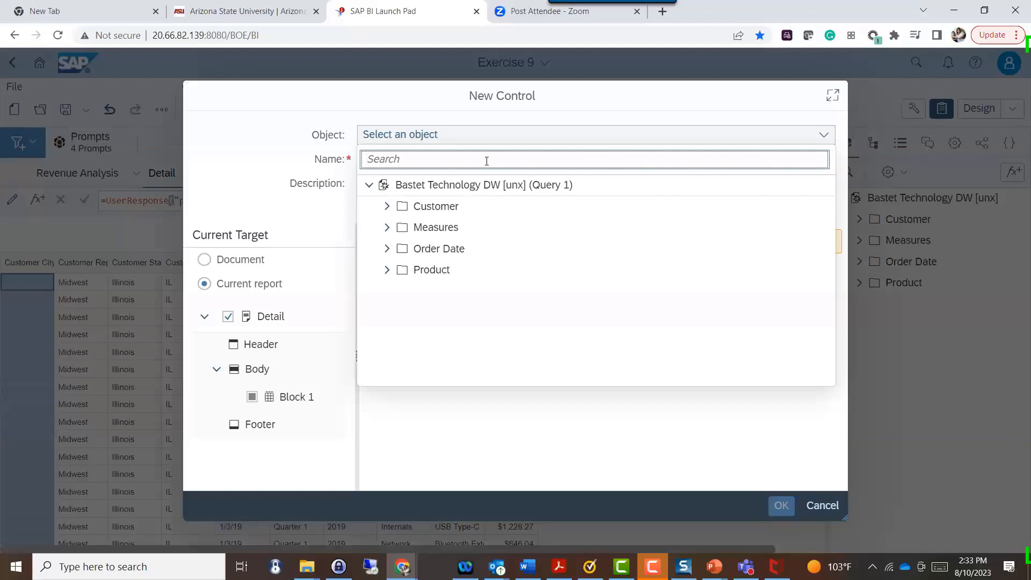
type("Date")
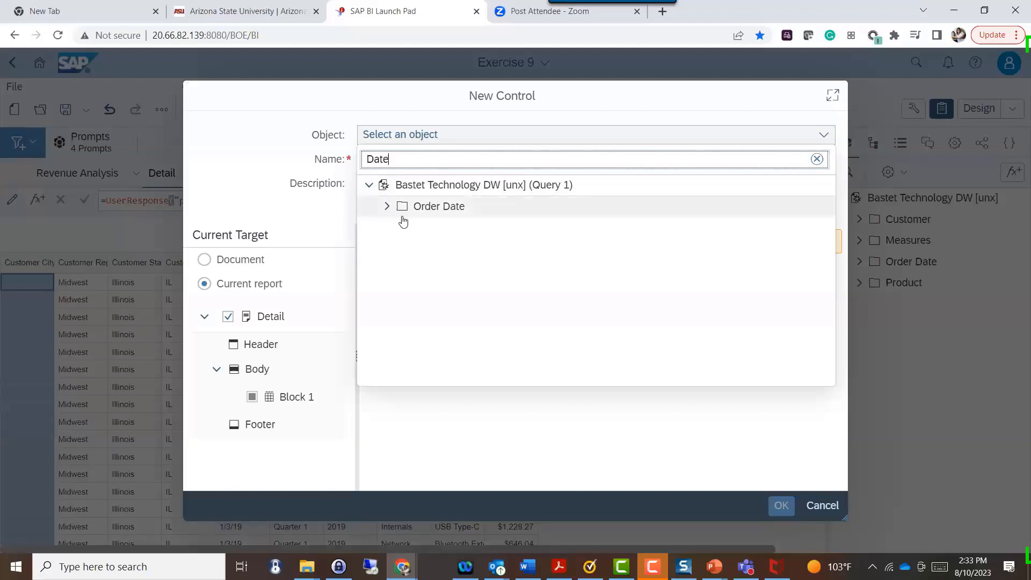
left_click(387, 208)
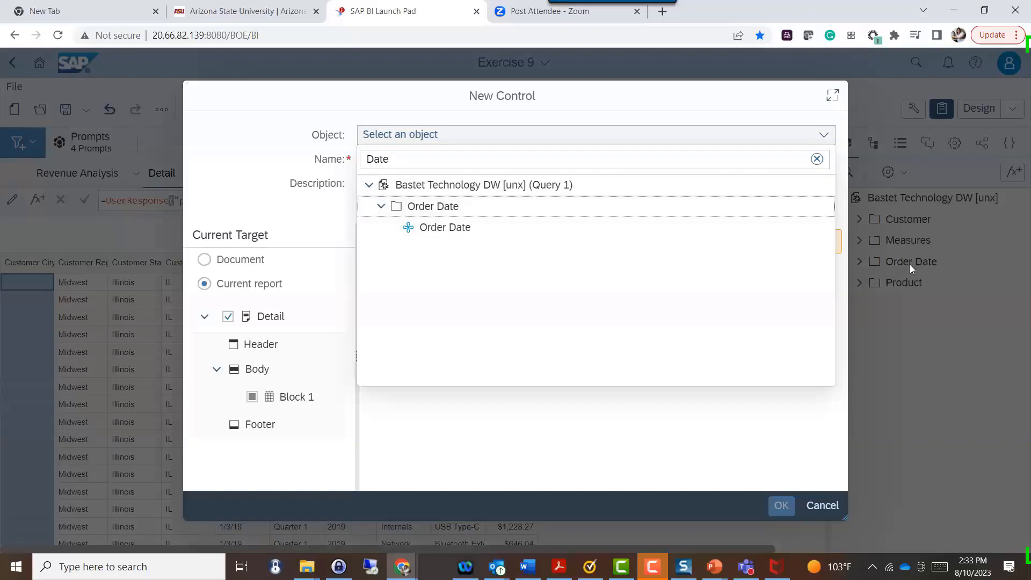
left_click(817, 159)
left_click(423, 412)
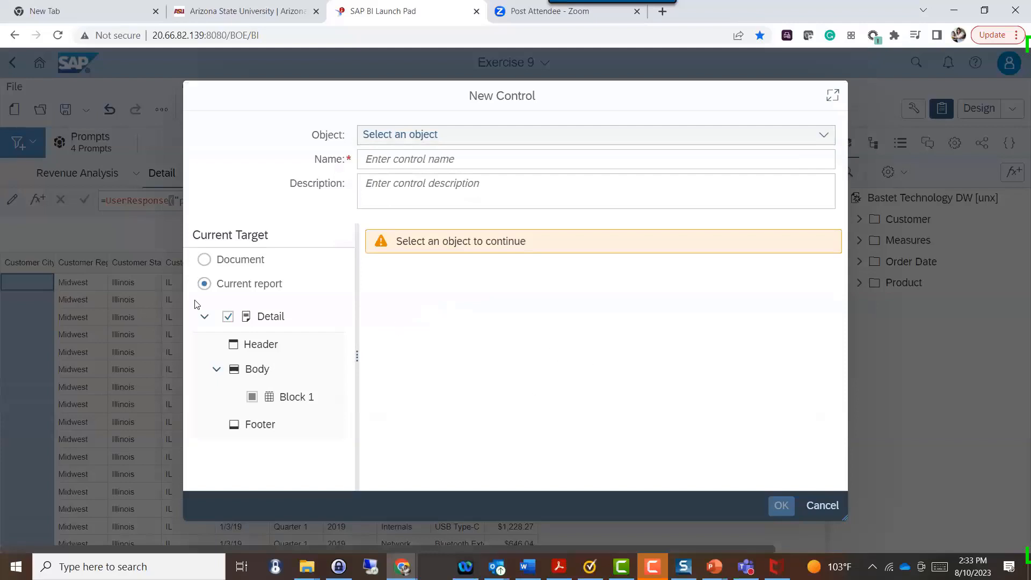
left_click(815, 507)
left_click(571, 336)
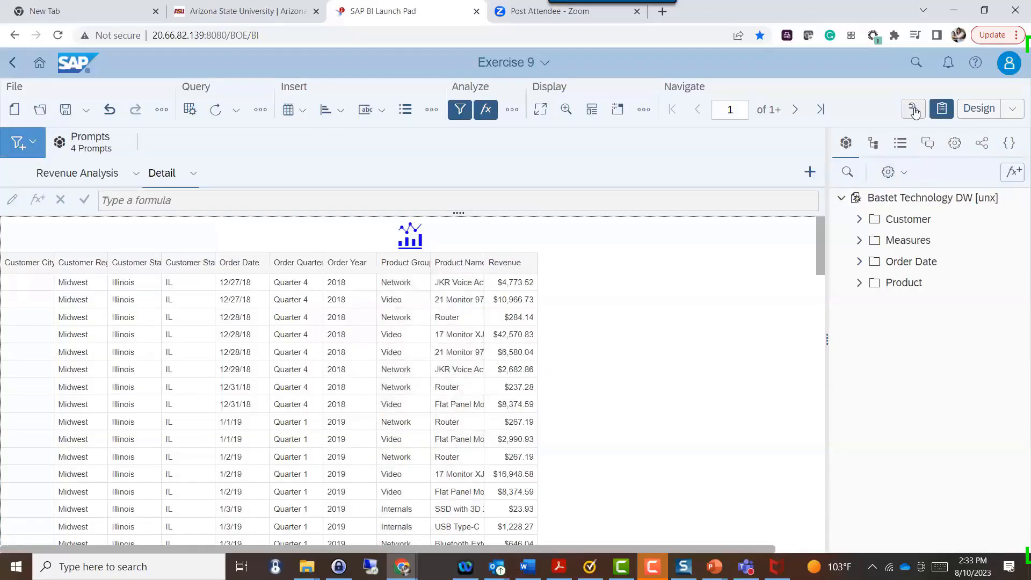
Display the filter settings of the Detail report's table, Block 1.
left_click(914, 110)
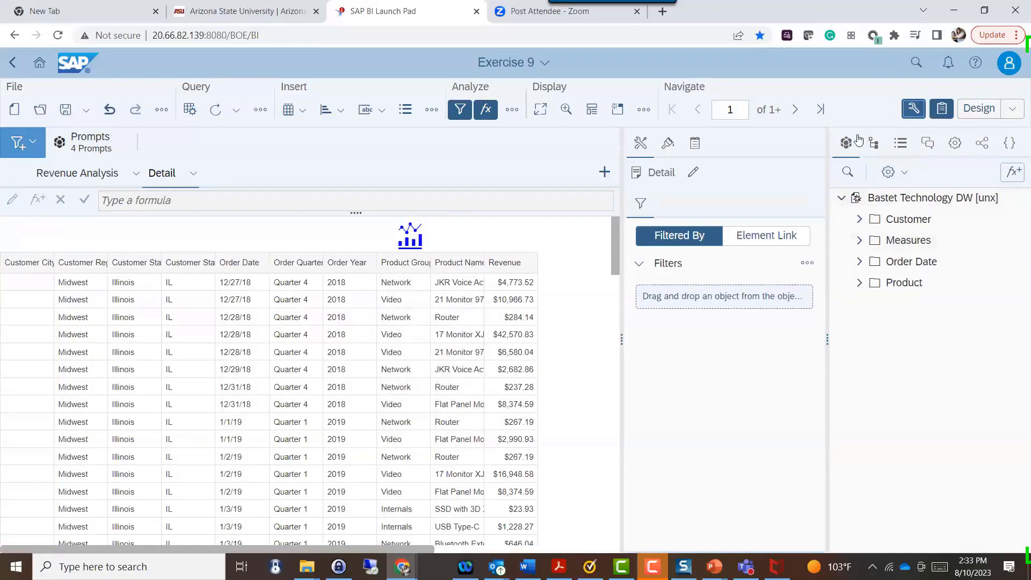
left_click(443, 369)
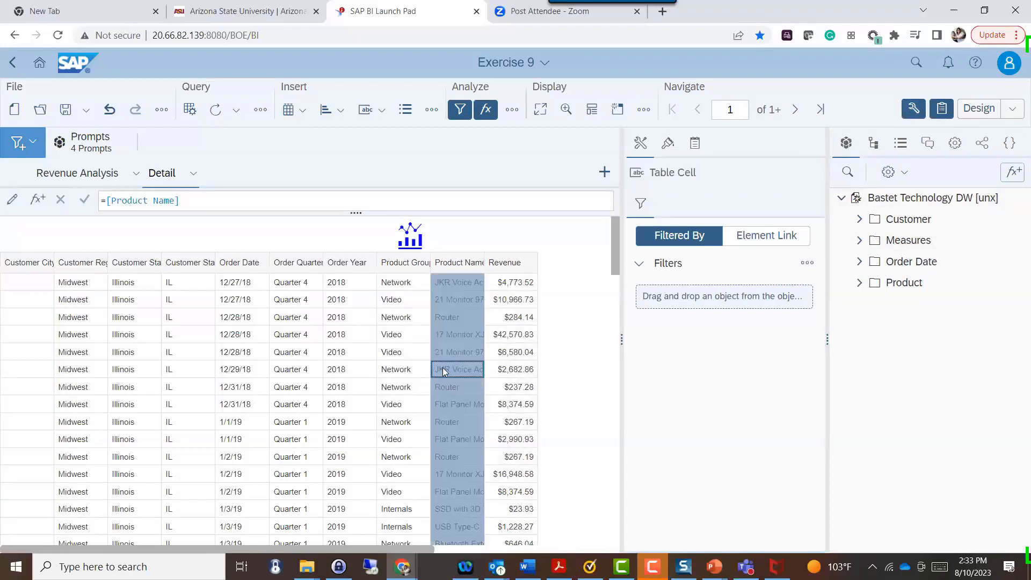
left_click(443, 371)
left_click(667, 205)
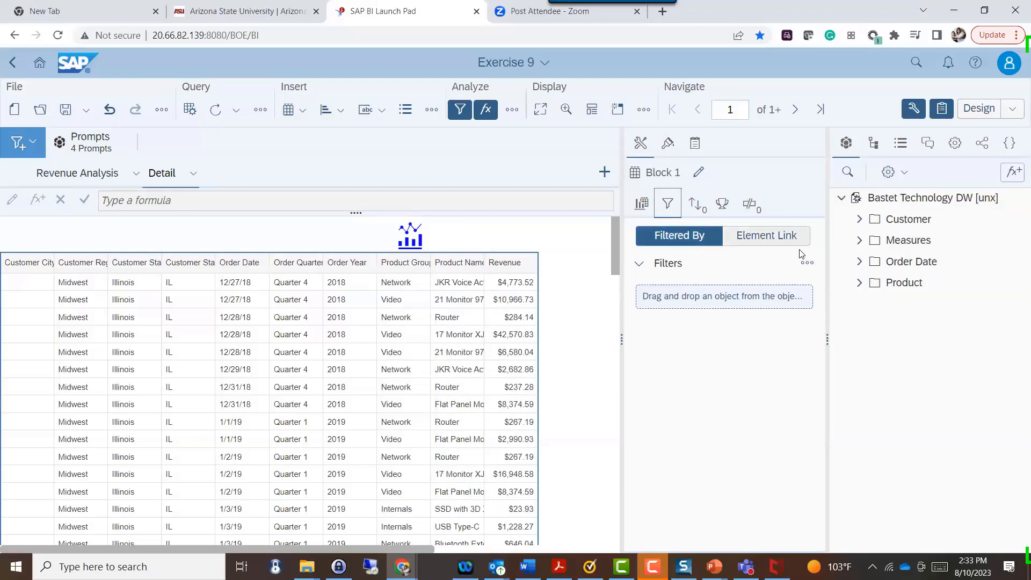
Start a Customer Region filter on the table to view its searchable list of values, and cancel it.
left_click(859, 220)
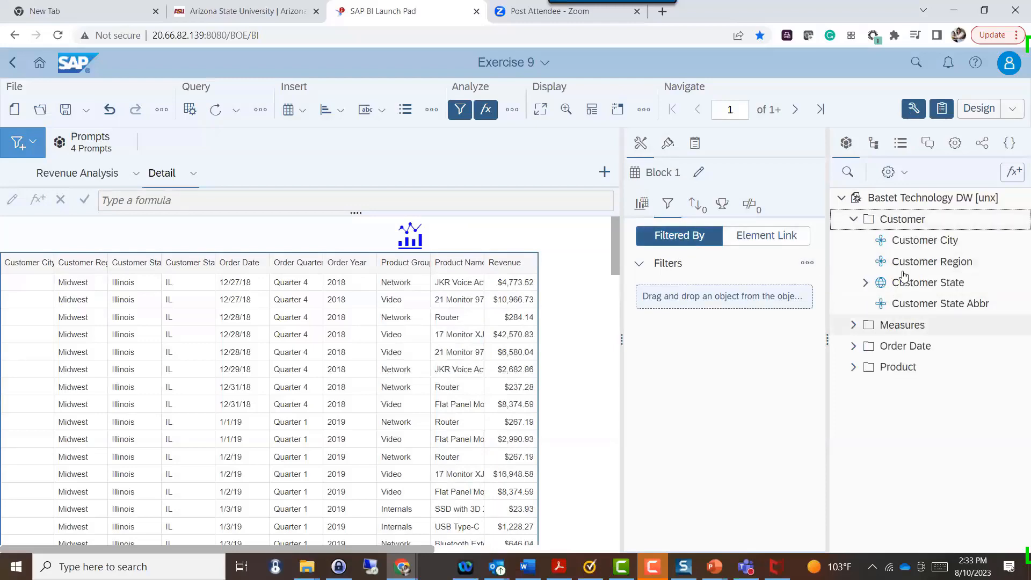
left_click_drag(941, 261, 690, 301)
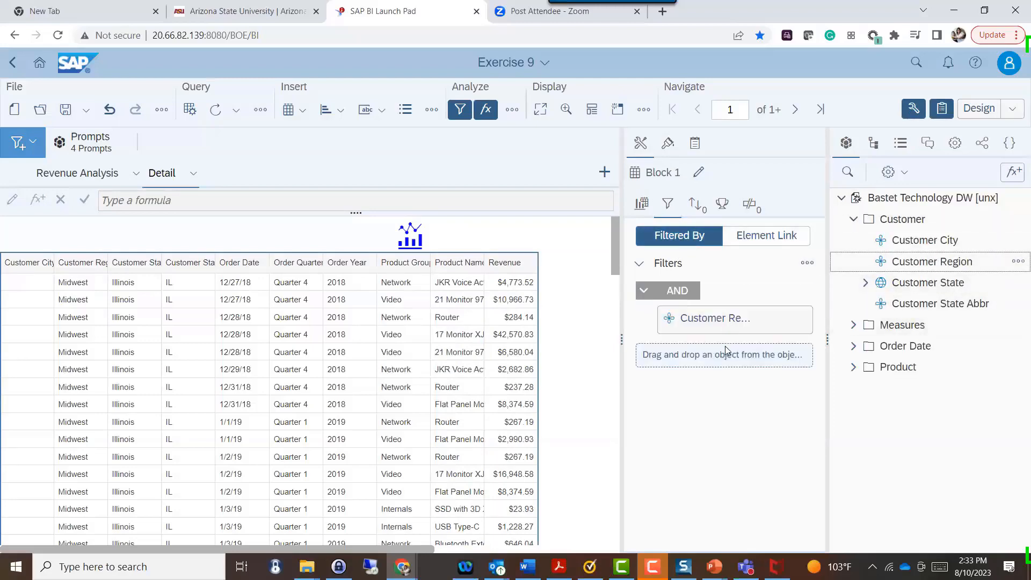
left_click(743, 331)
left_click(300, 116)
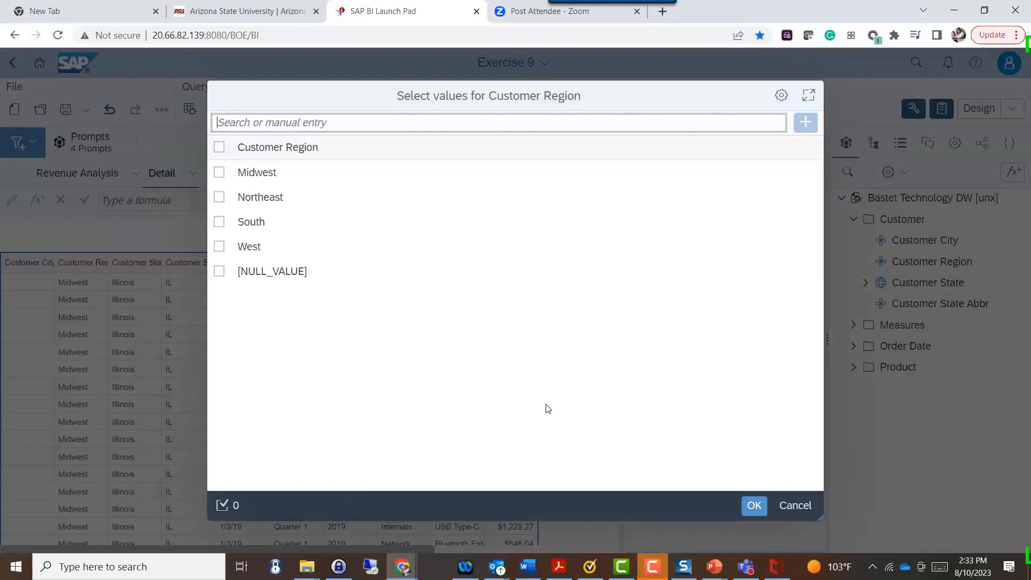
left_click(795, 515)
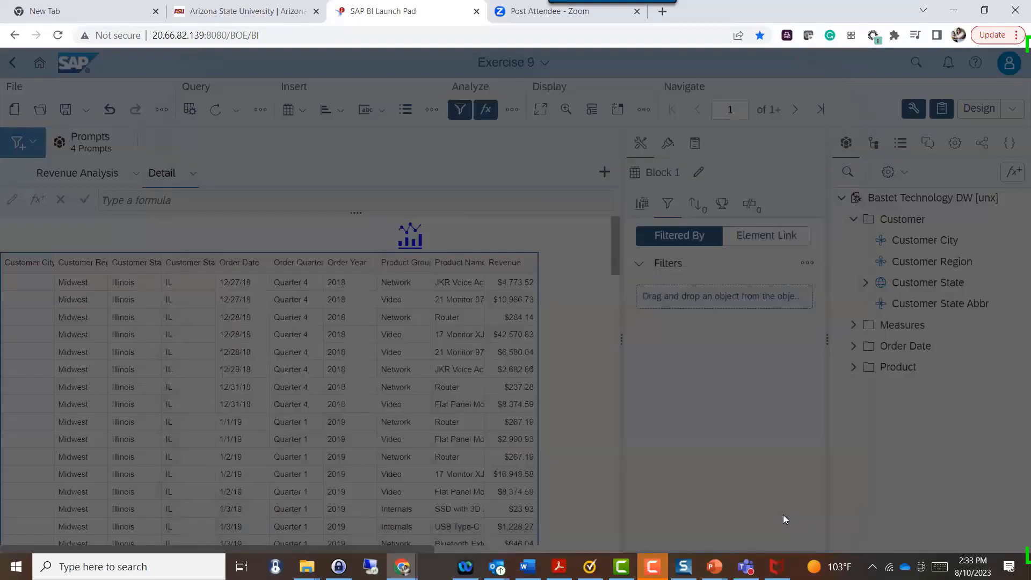
Glance at the search topics slide and switch to the open document Module 4 Exercise 2: Section Completed.
key("alt+Tab")
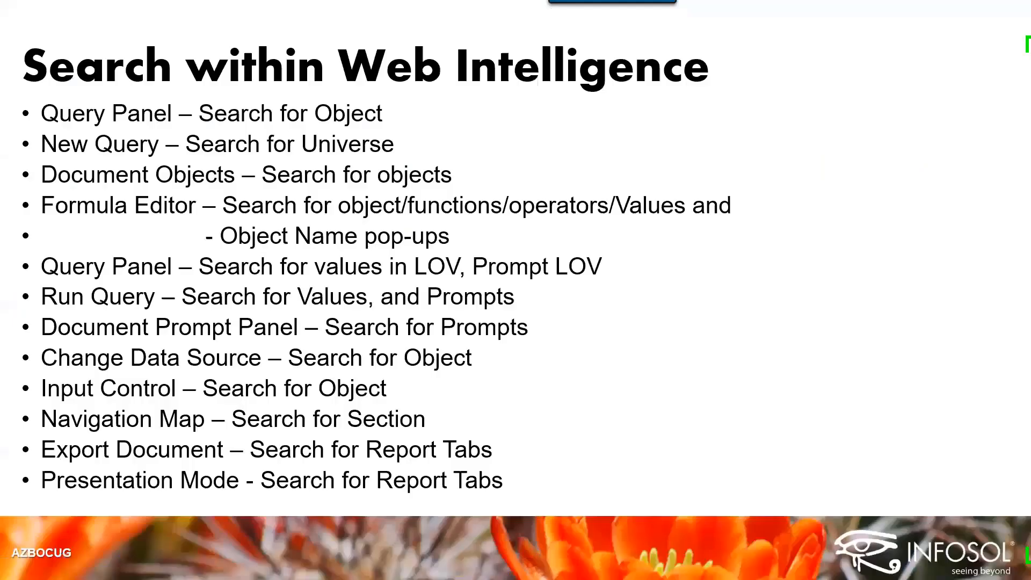
key("alt+Tab")
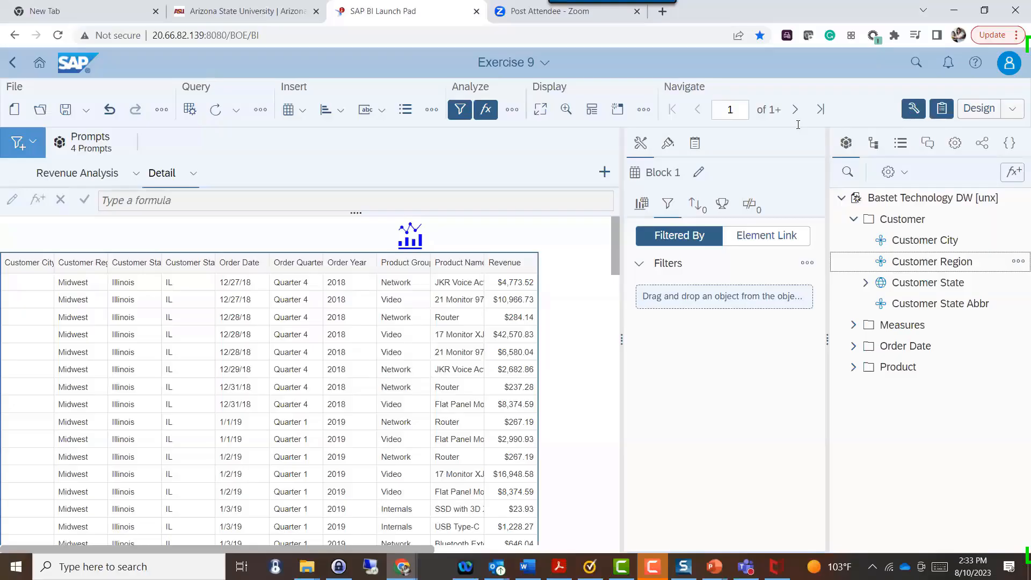
left_click(506, 63)
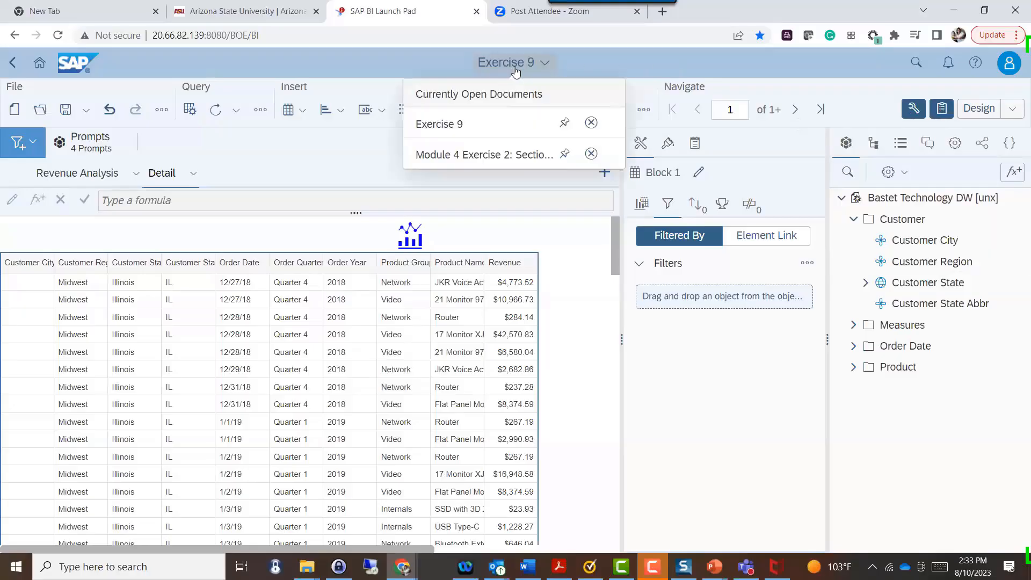
left_click(499, 154)
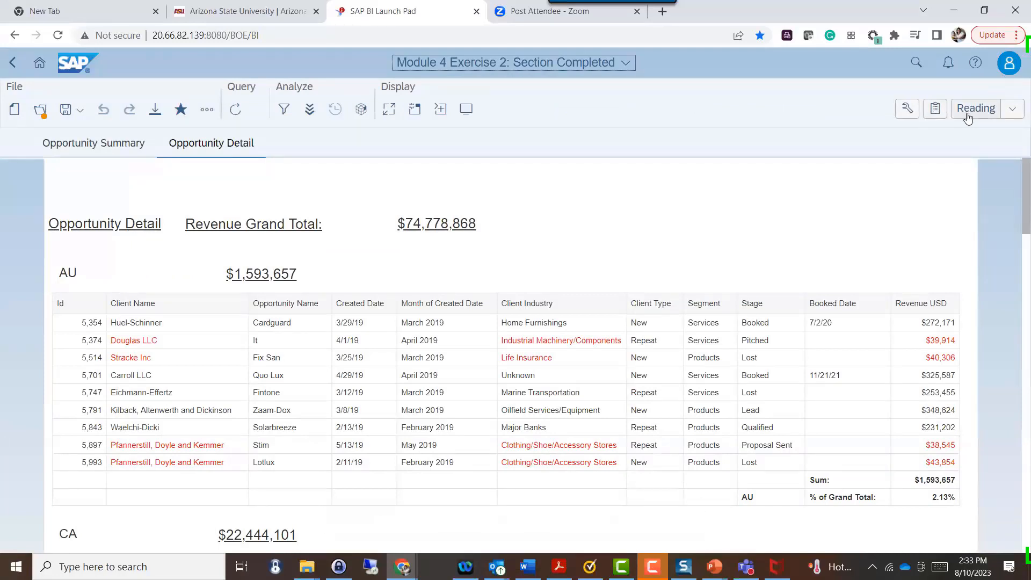
Show the document's navigation map and search its sections for "US".
left_click(933, 111)
left_click(841, 151)
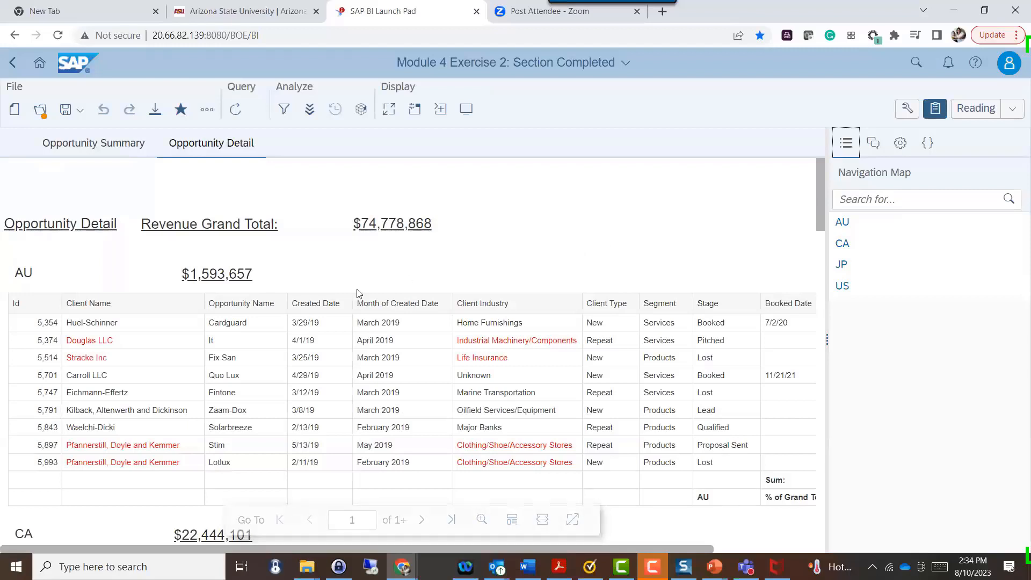
left_click(900, 203)
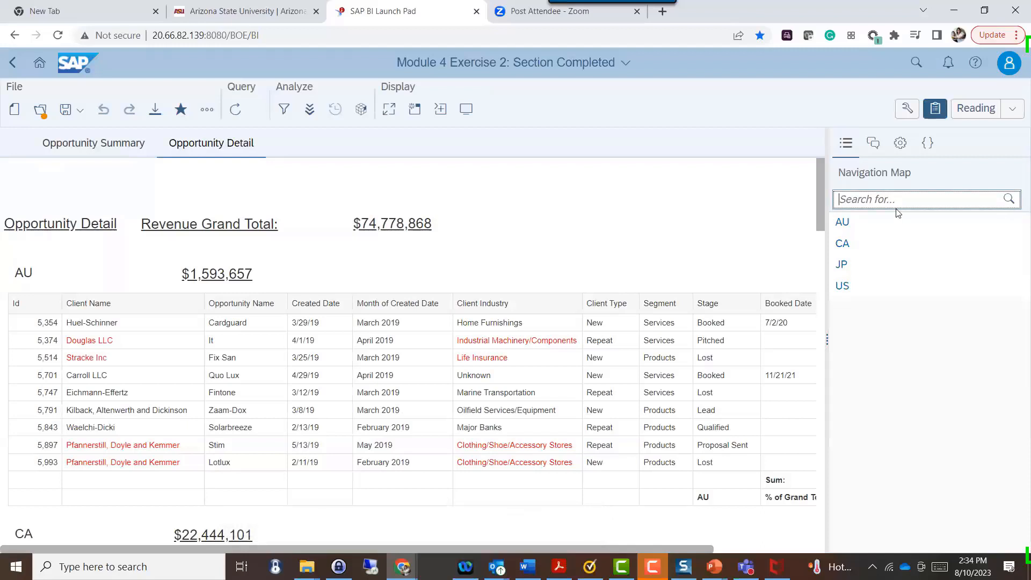
type("US")
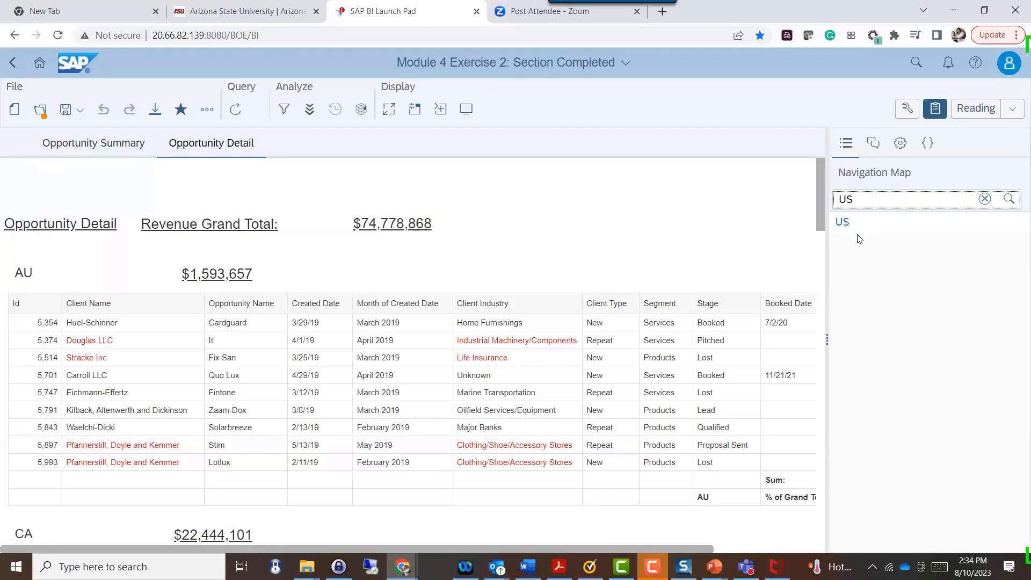
Examine the report search in the document's export settings for the Excel, PDF and HTML formats, and cancel the export.
key("alt+Tab")
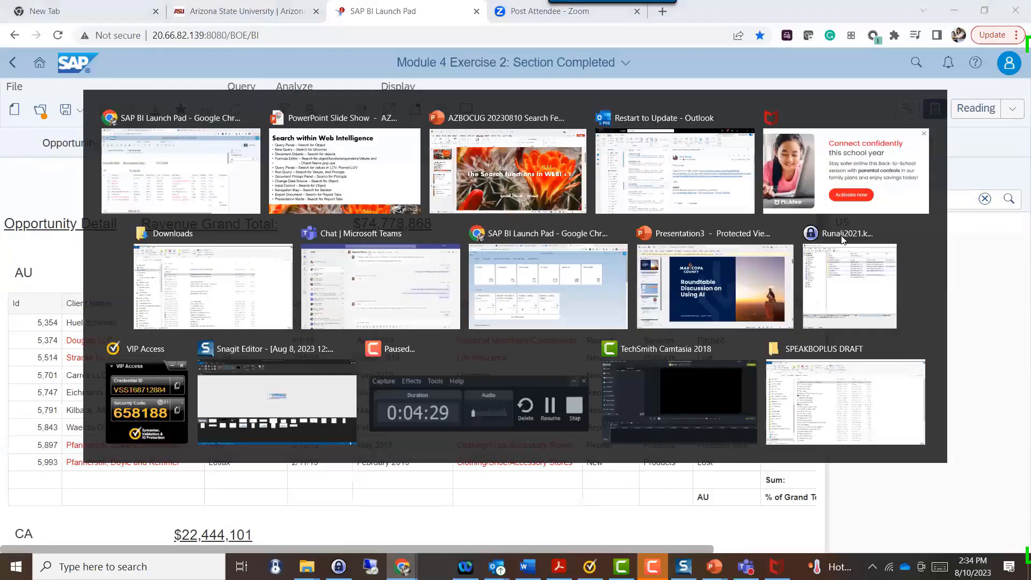
key("alt+Tab")
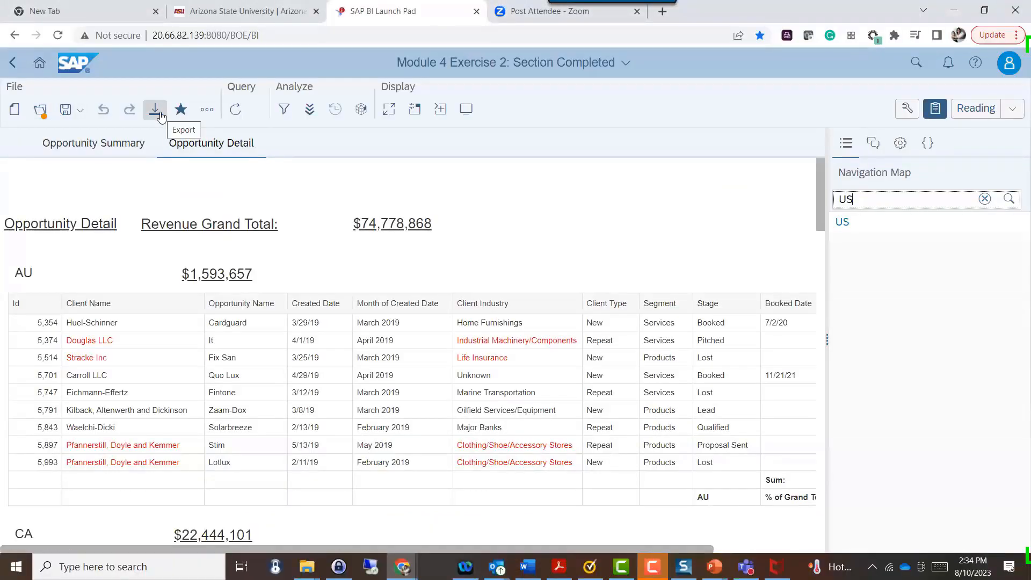
left_click(160, 112)
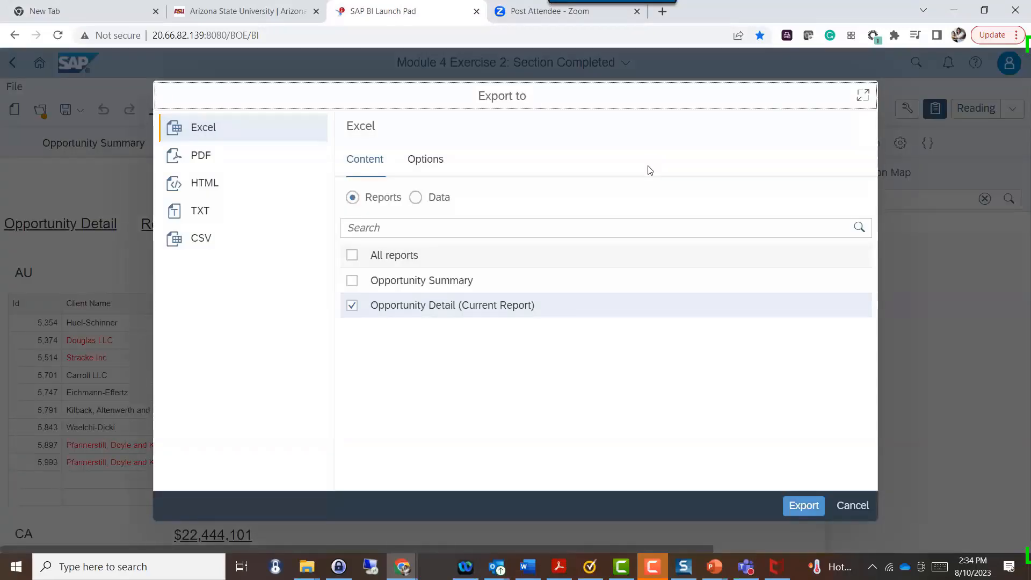
left_click(403, 226)
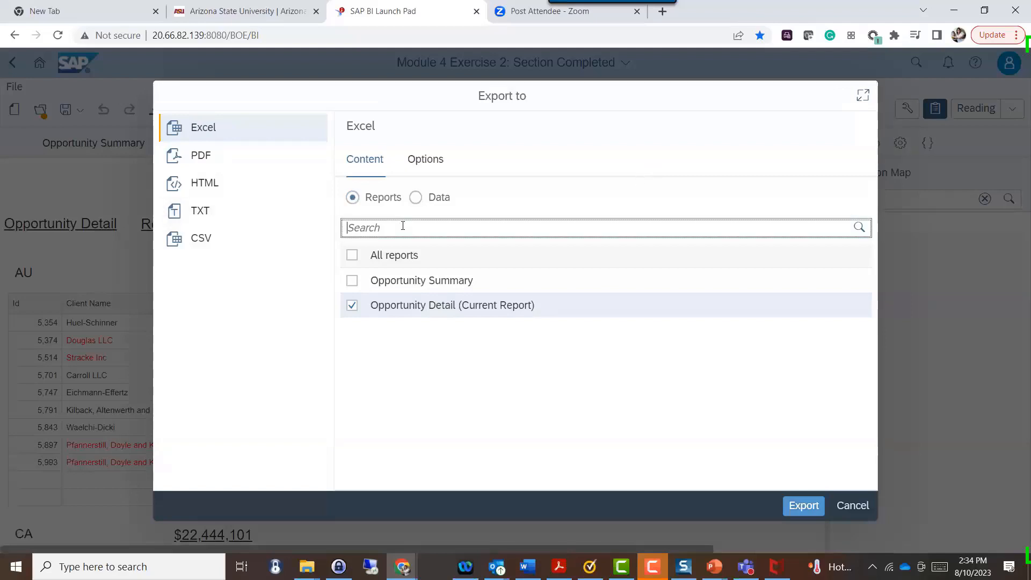
left_click(207, 161)
left_click(248, 194)
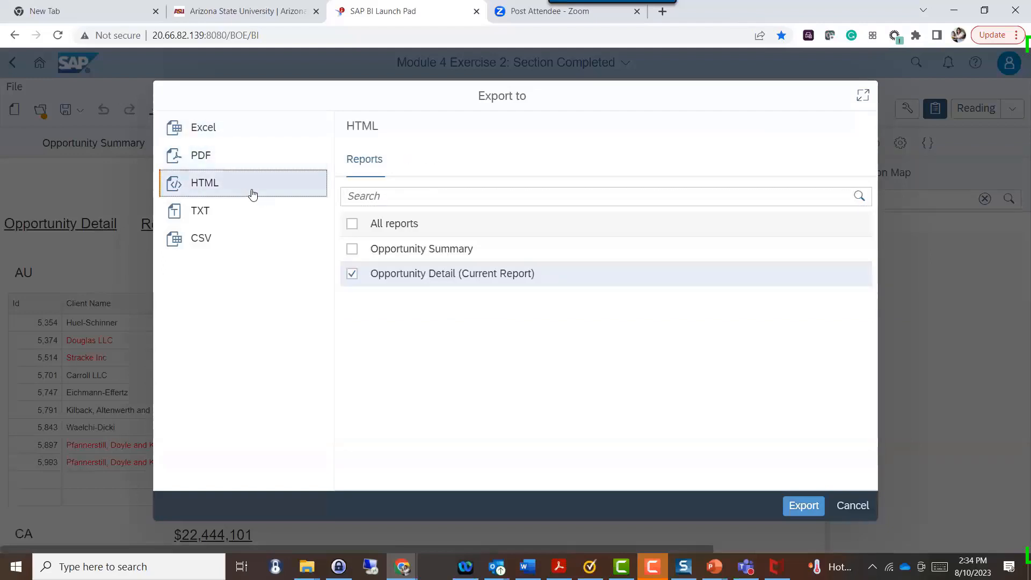
left_click(238, 135)
left_click(848, 507)
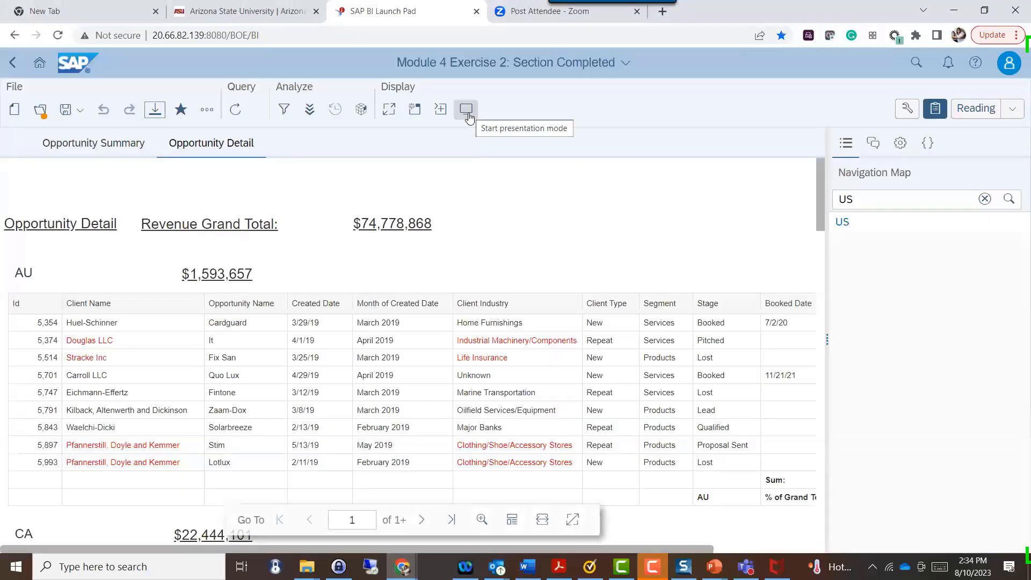
Set up presentation mode with auto refresh turned off and the Opportunity Summary report included.
left_click(468, 113)
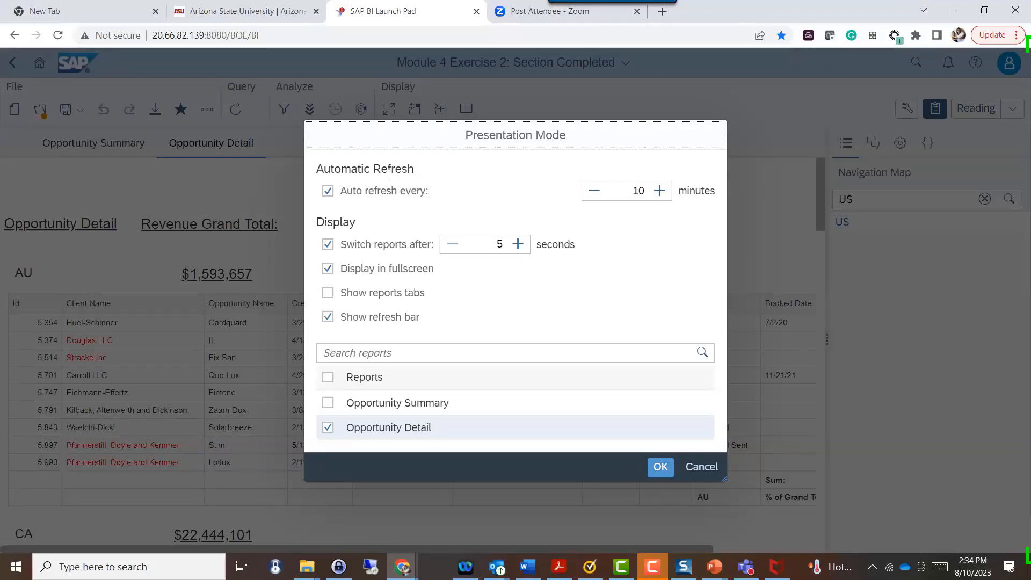
left_click(375, 193)
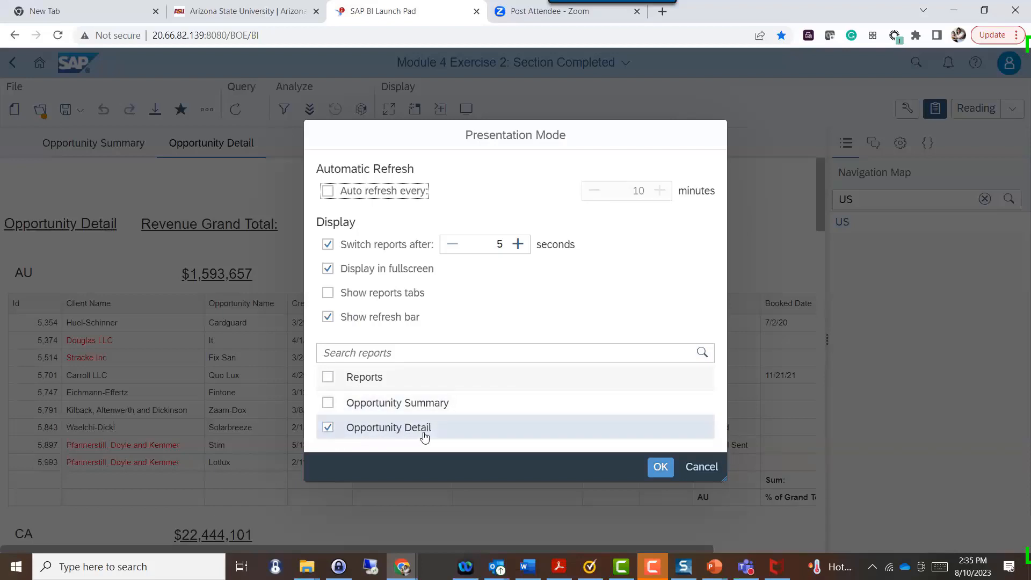
left_click(323, 406)
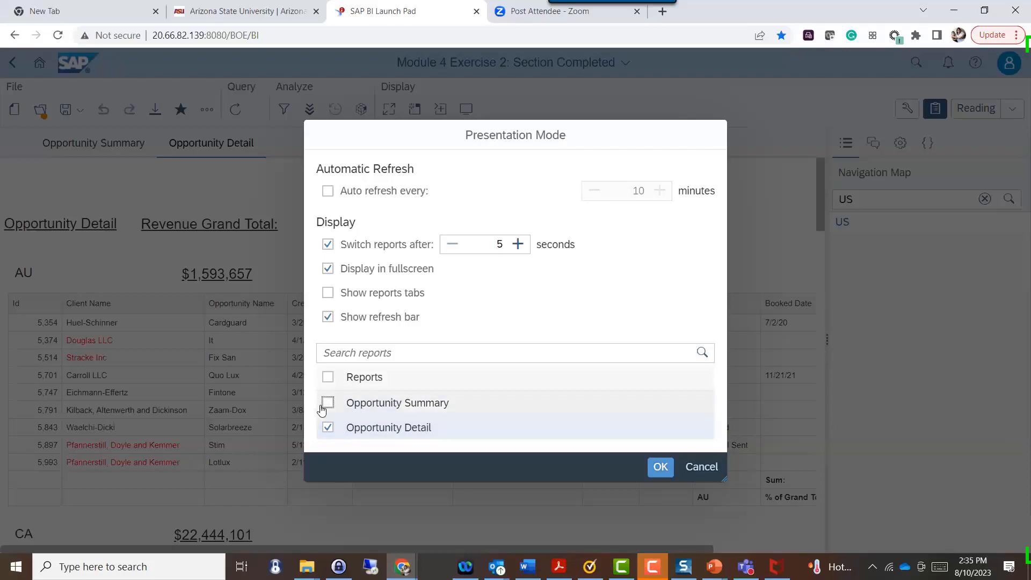
Search the presentation mode reports for "Det" and clear the search.
left_click(403, 348)
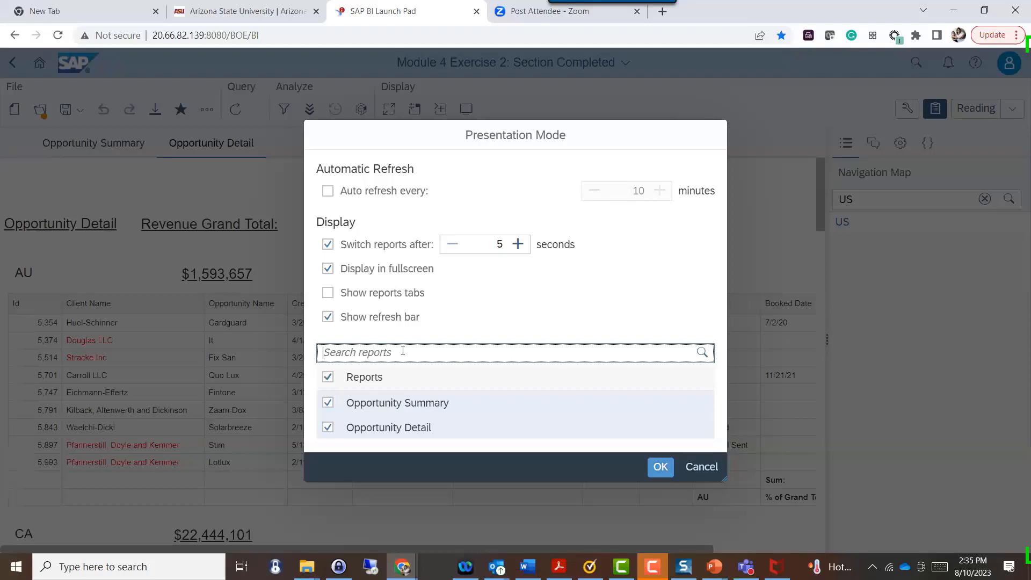
type("Det")
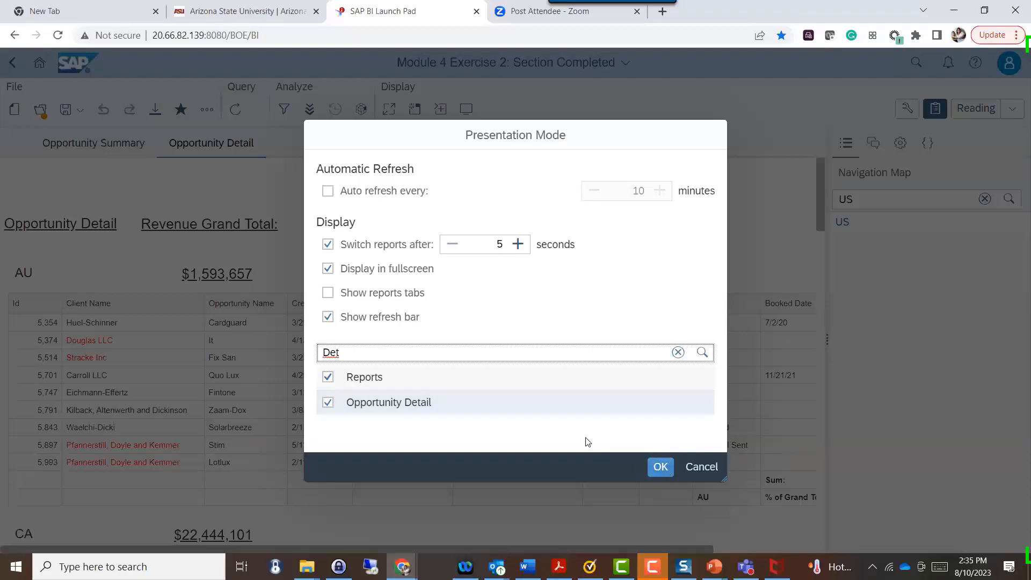
key("BackSpace")
key("BackSpace")
key("BackSpace")
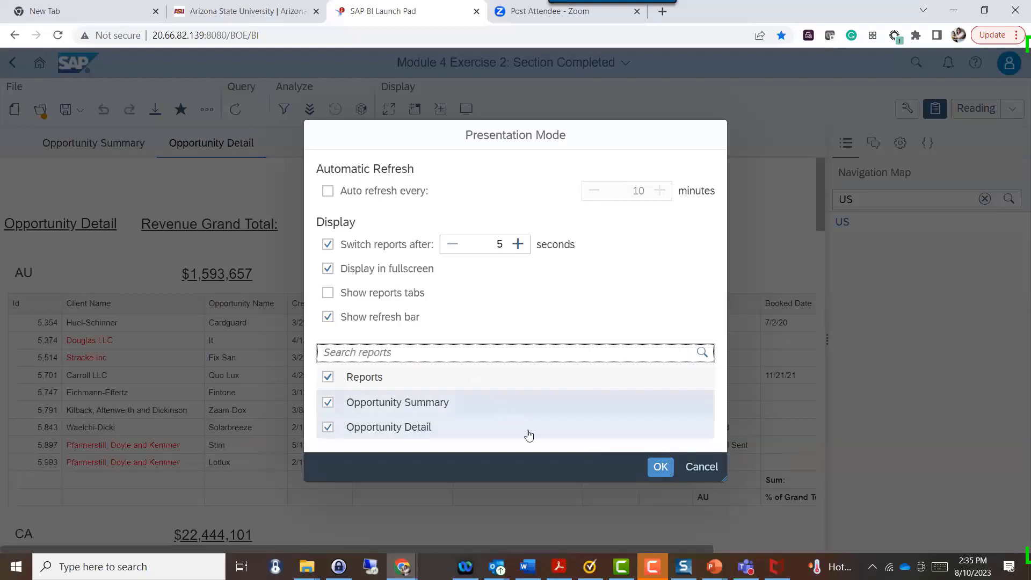
Run the presentation, move forward to Opportunity Detail and back to Opportunity Summary, and exit it.
left_click(661, 465)
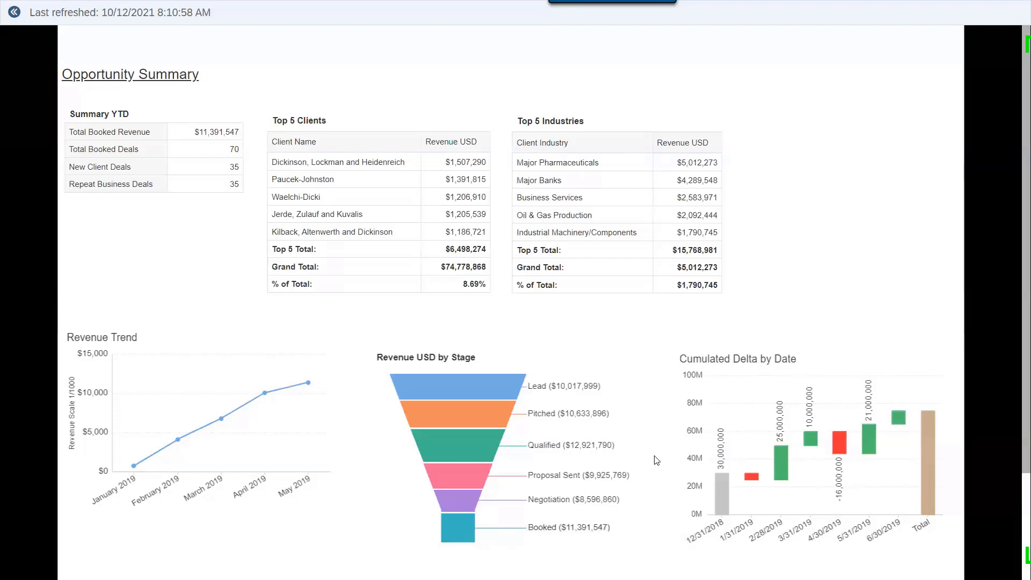
key("Right")
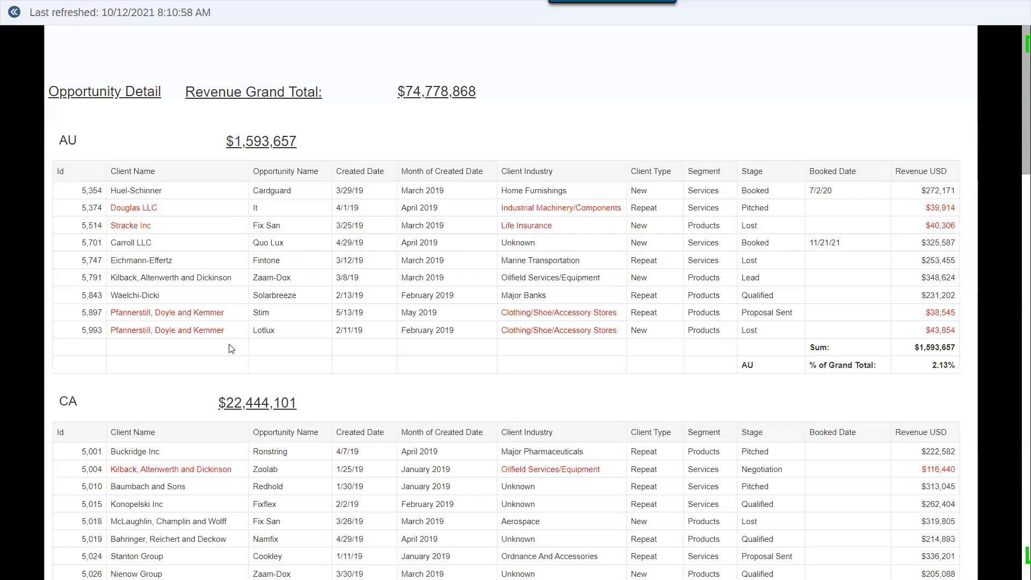
key("Left")
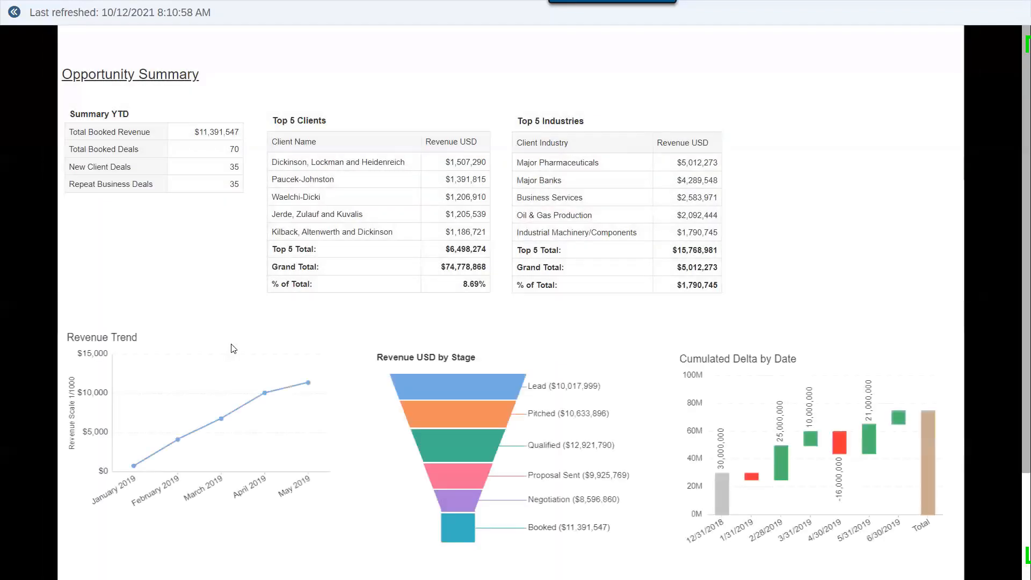
key("Escape")
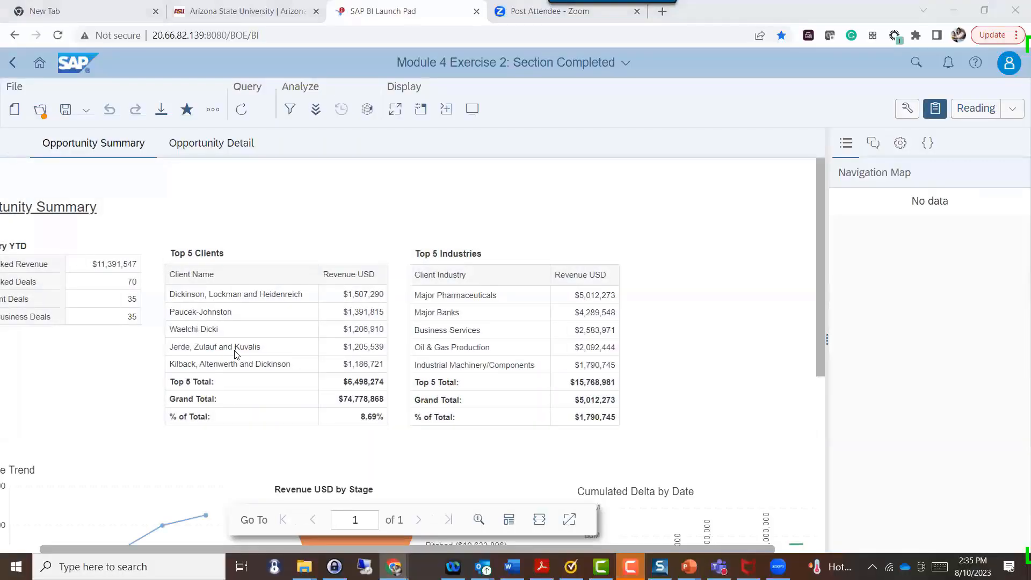
Switch the document to Design mode and start changing the data source of Query 1.
key("alt+Tab")
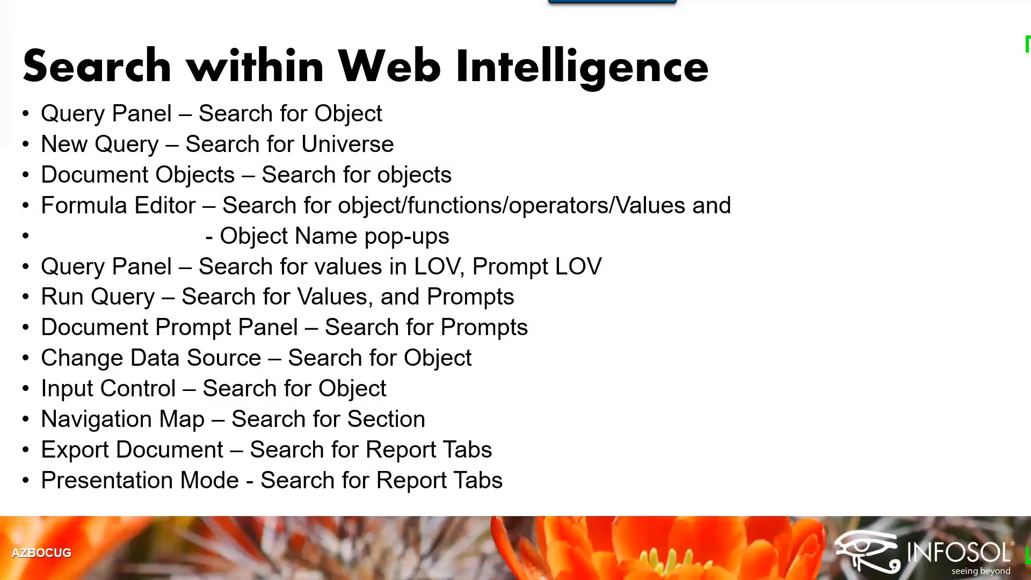
key("alt+Tab")
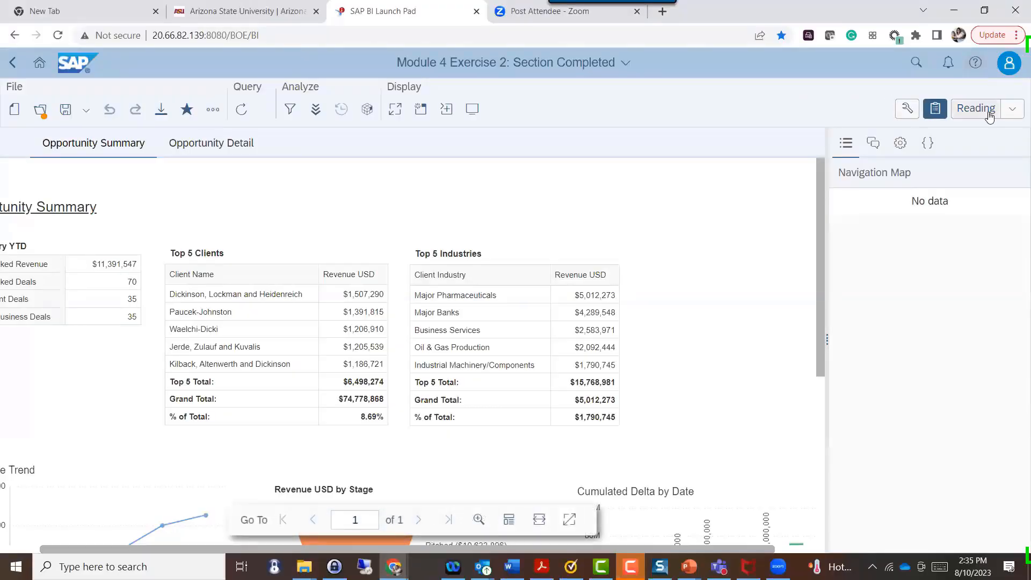
key("Return")
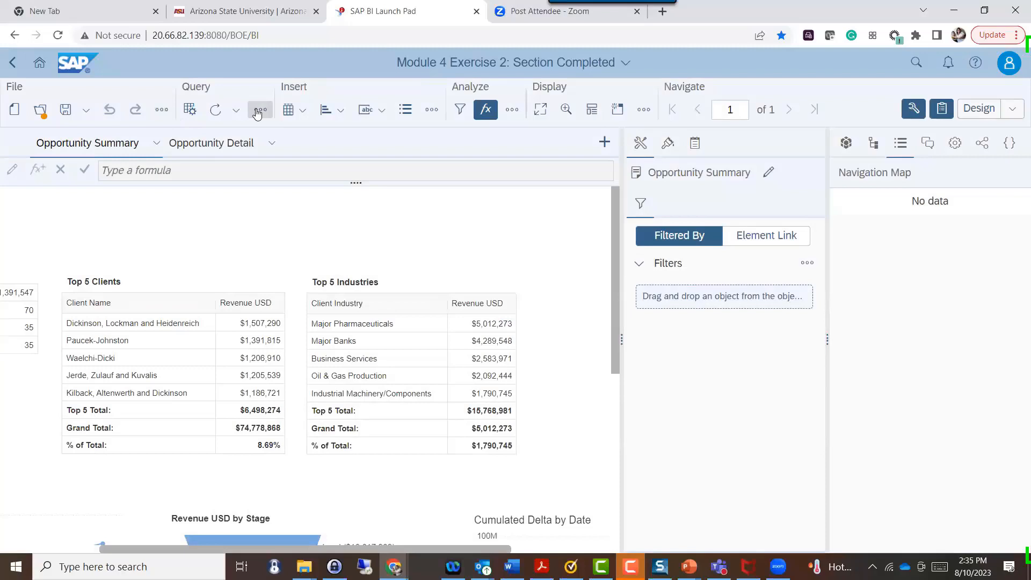
left_click(260, 110)
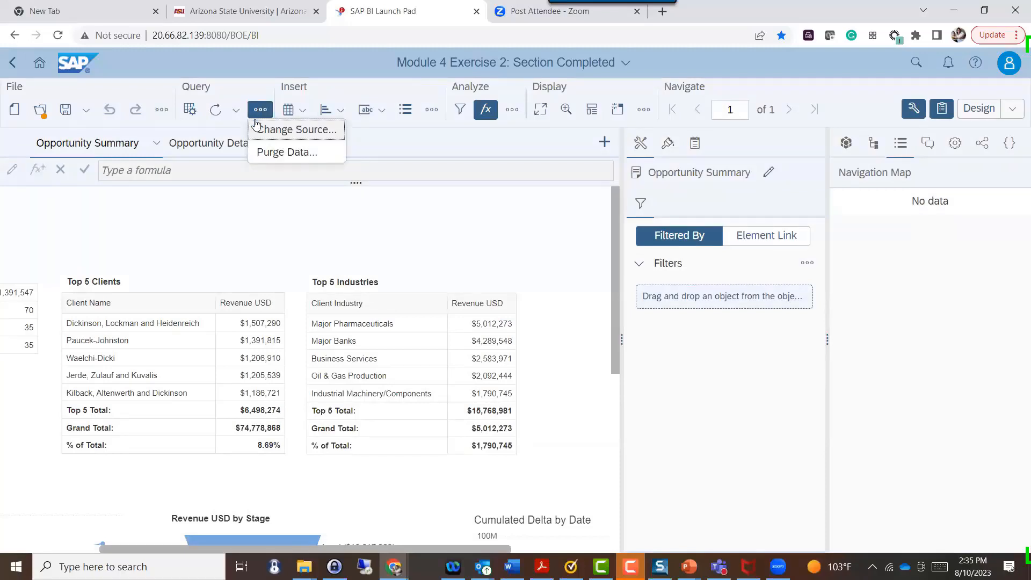
left_click(278, 133)
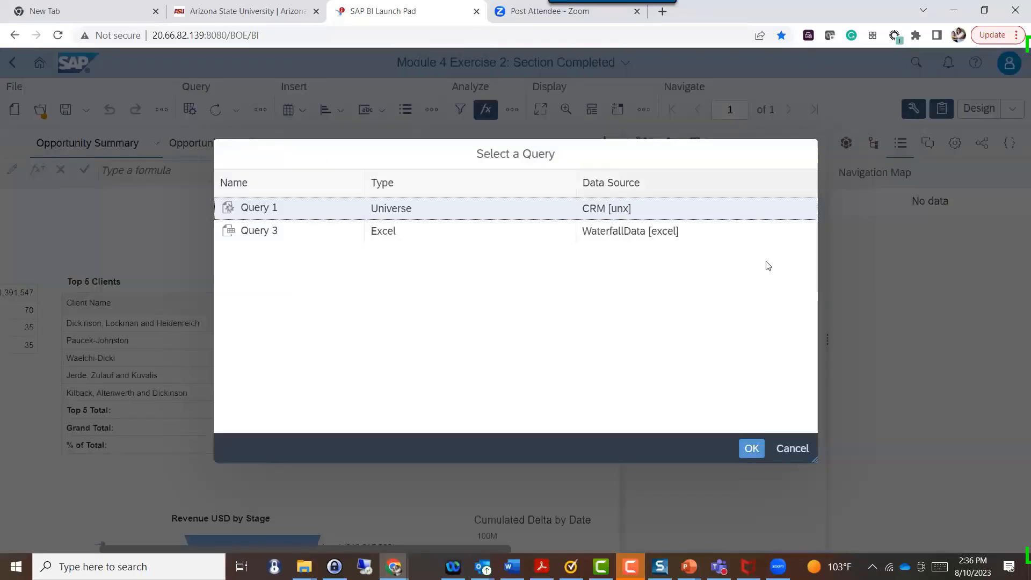
left_click(756, 452)
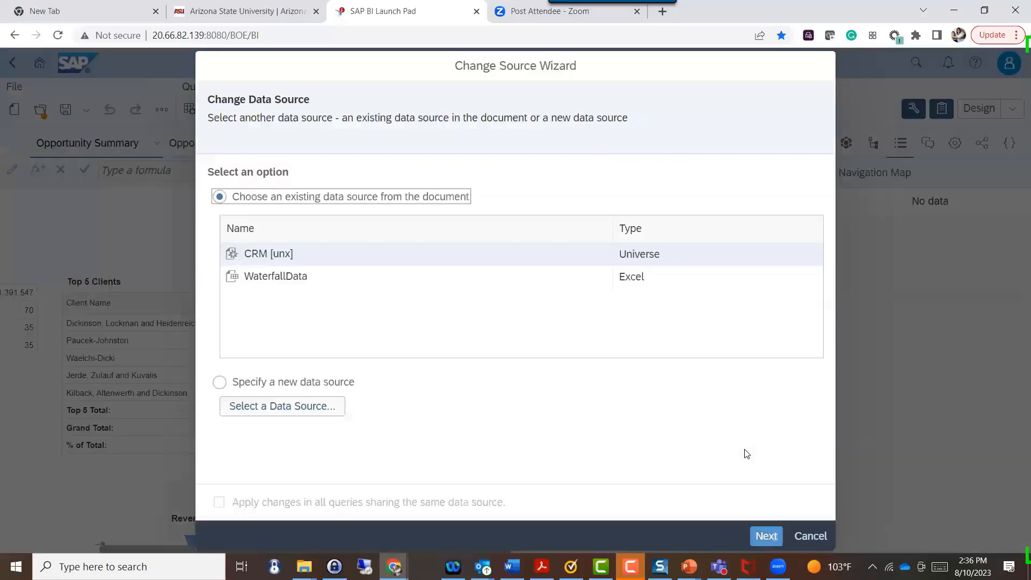
Specify the Bastet Technology DW.unx universe as the new data source and accept the default mapping strategies.
left_click(266, 386)
left_click(259, 414)
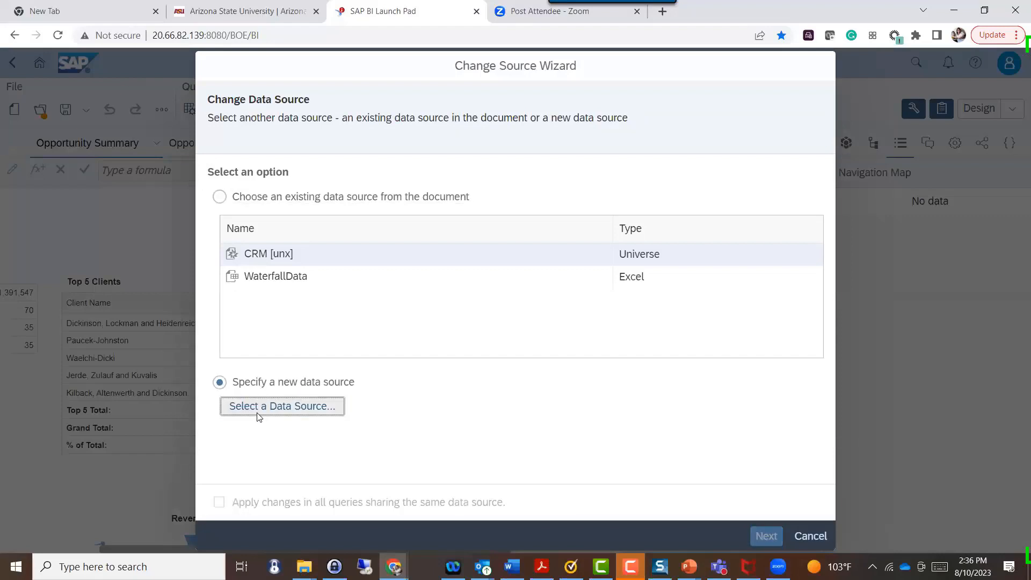
left_click(295, 224)
left_click(595, 179)
left_click(751, 488)
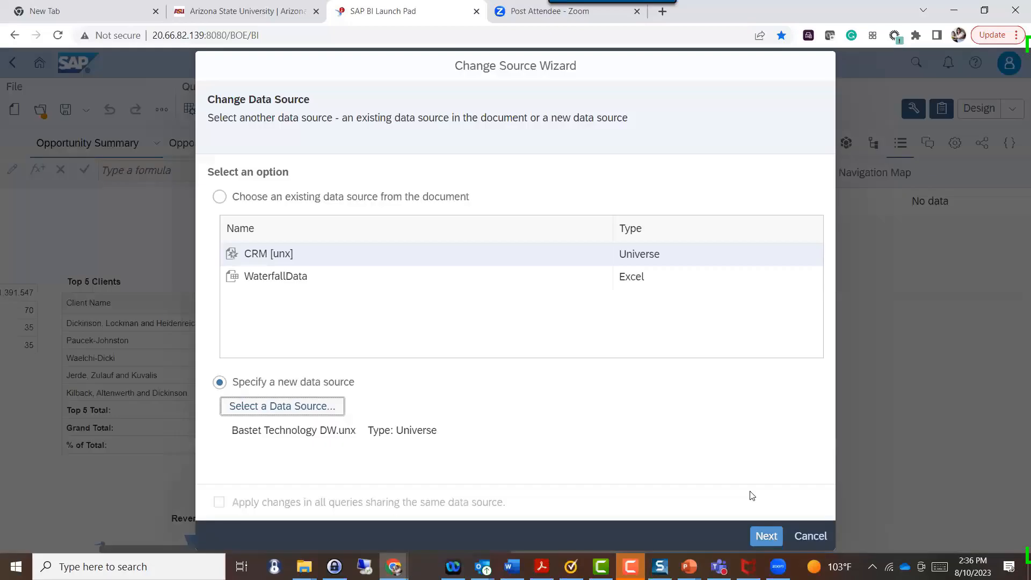
left_click(755, 534)
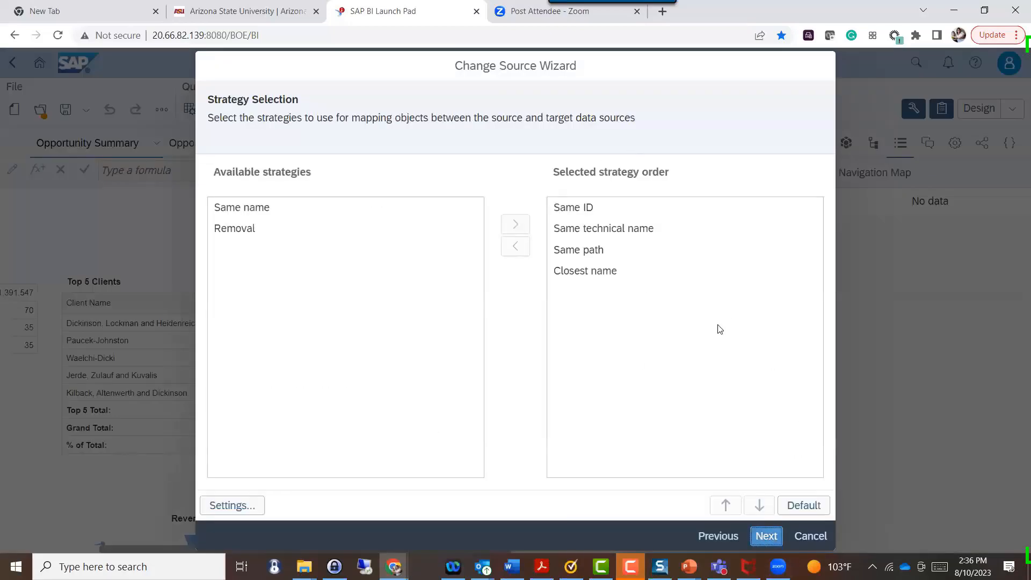
left_click(772, 540)
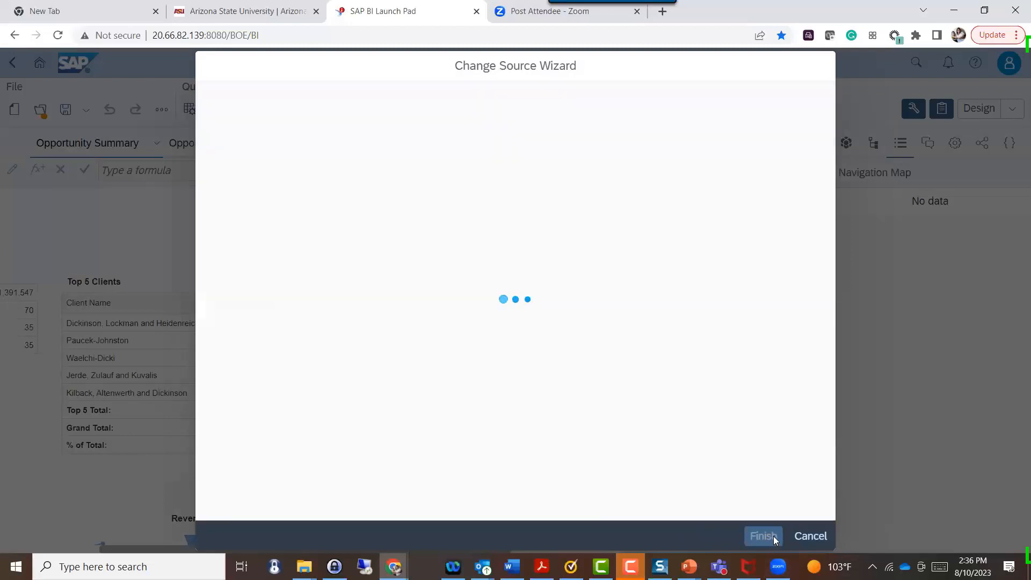
Search the target objects for "Date" in the Created Date mapping, and cancel both the mapping and the source change.
left_click(790, 230)
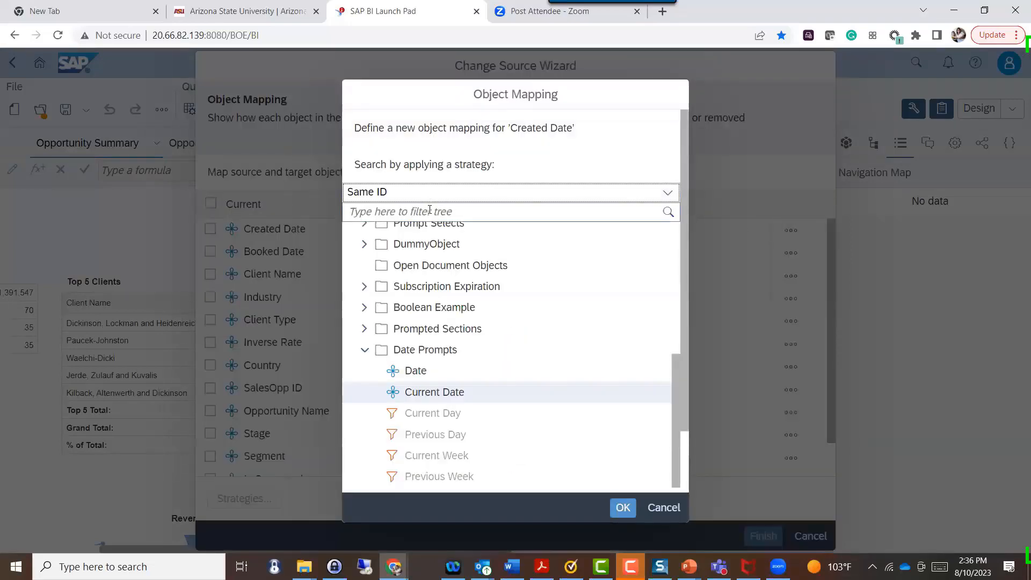
left_click(430, 210)
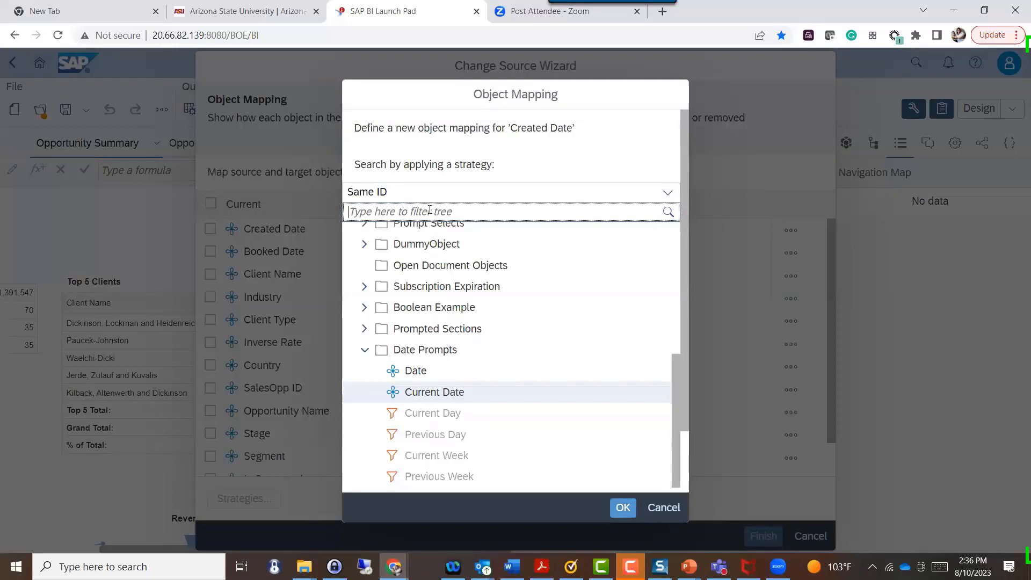
type("Date")
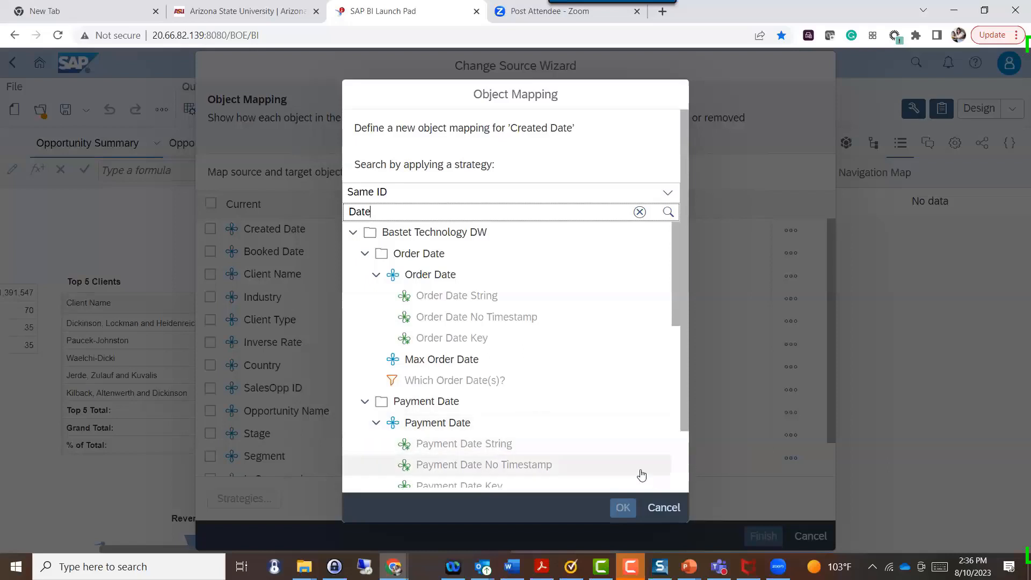
left_click(653, 511)
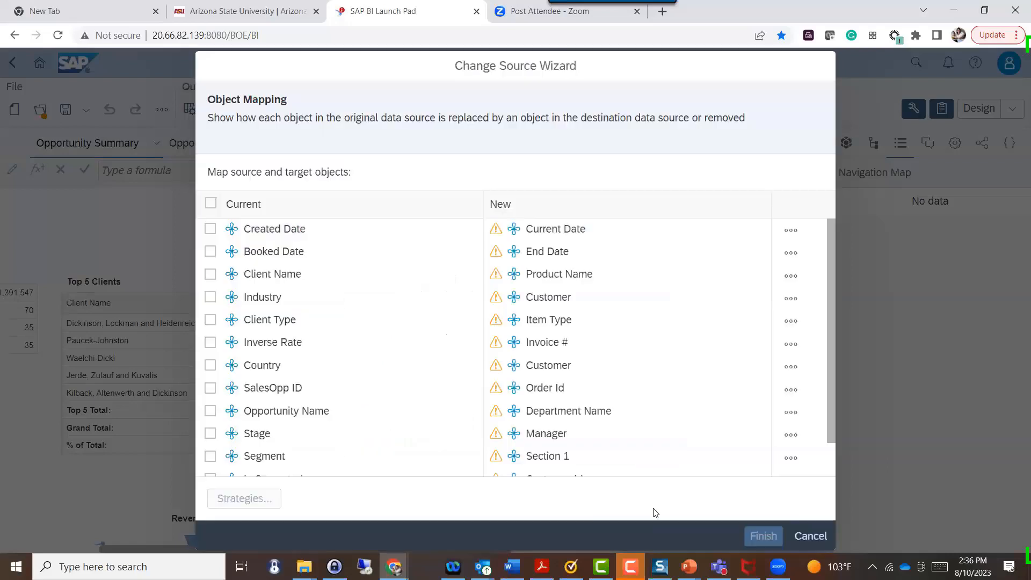
left_click(790, 536)
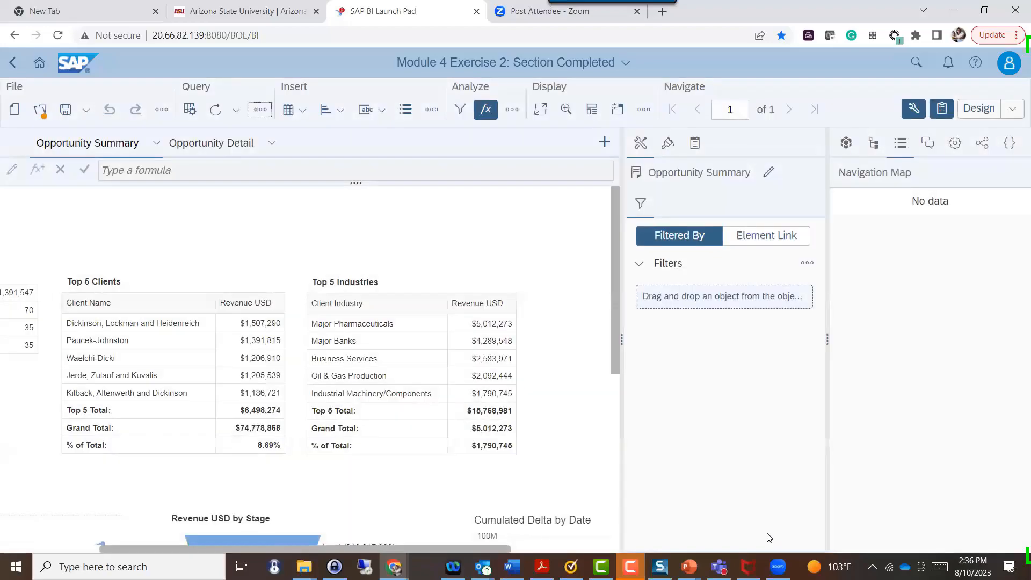
Glance at the search topics slide and return the document to Reading mode.
key("alt+Tab")
key("alt+shift+Tab")
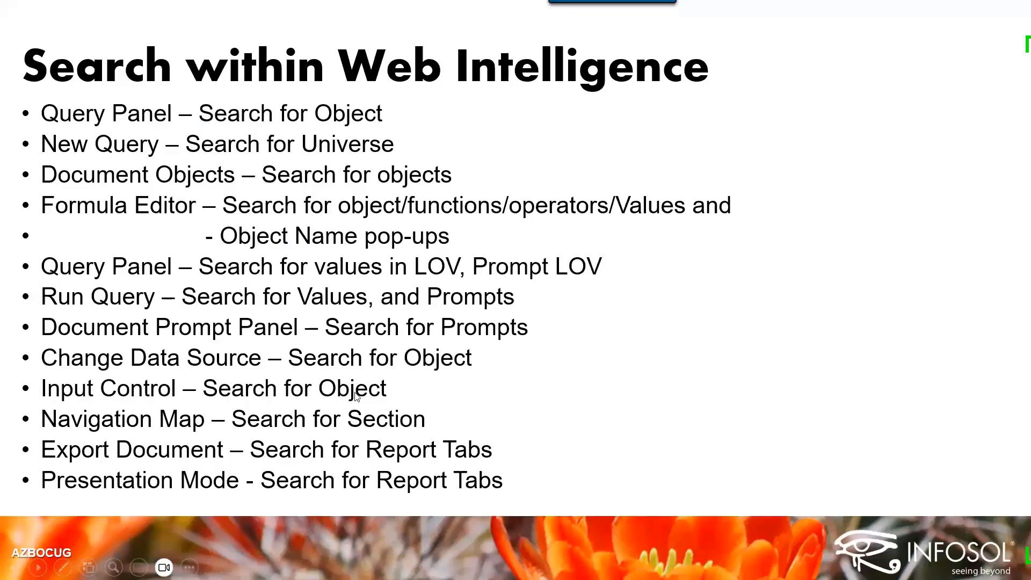
key("alt+Tab")
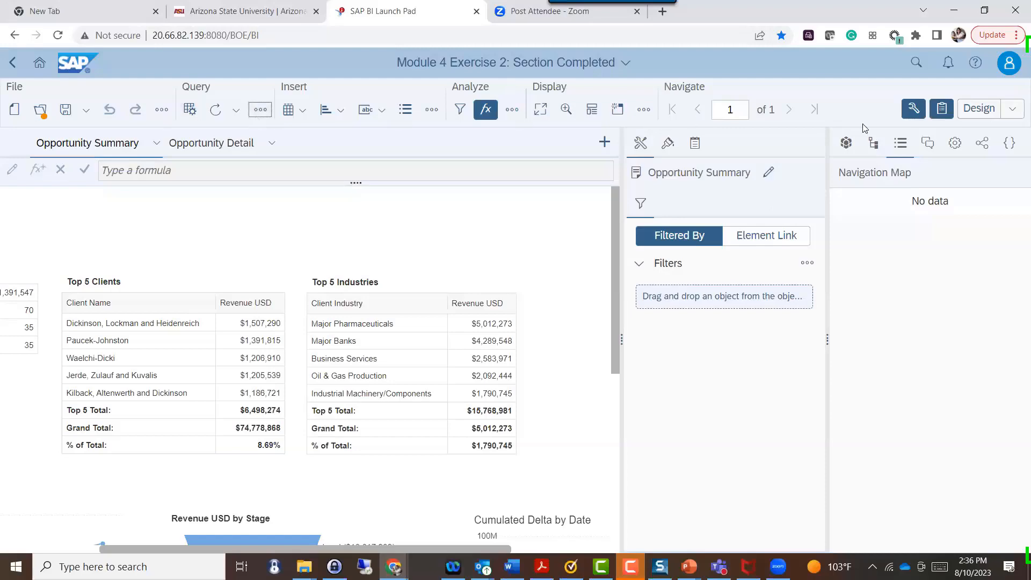
left_click(986, 109)
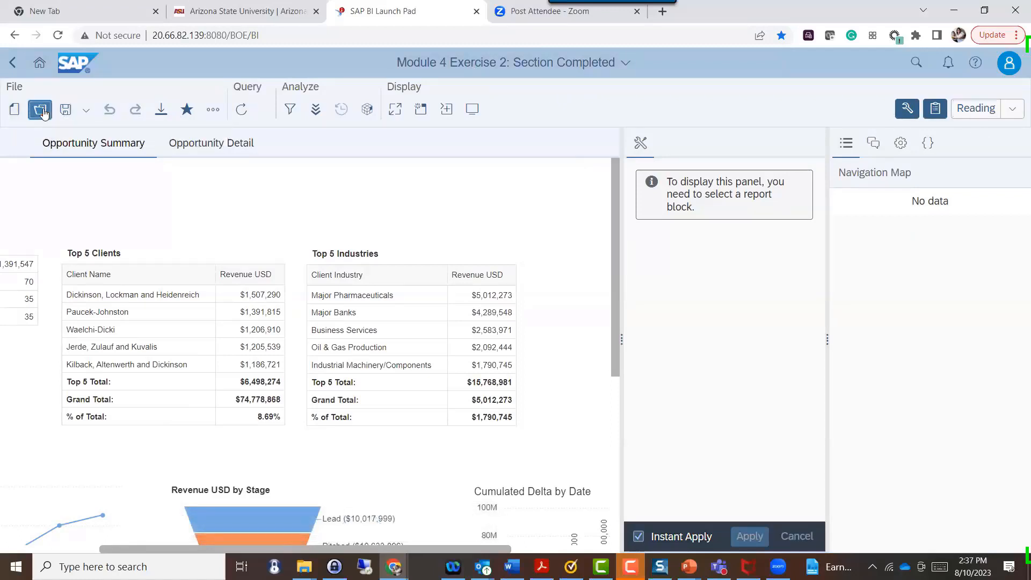
Look at the Name, Description and Keywords search criteria for opening a Web Intelligence document, and cancel without opening one.
left_click(41, 111)
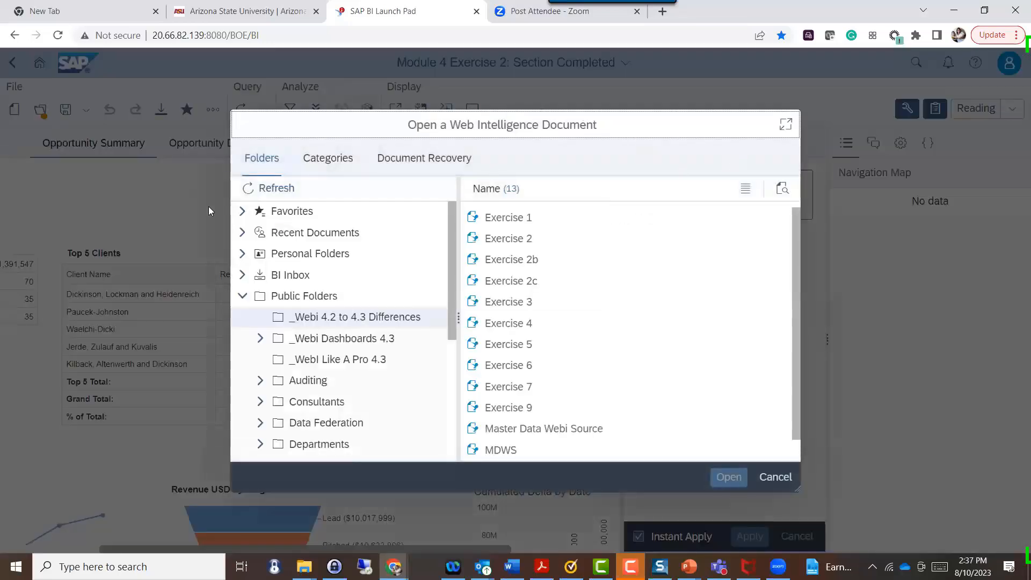
left_click(780, 199)
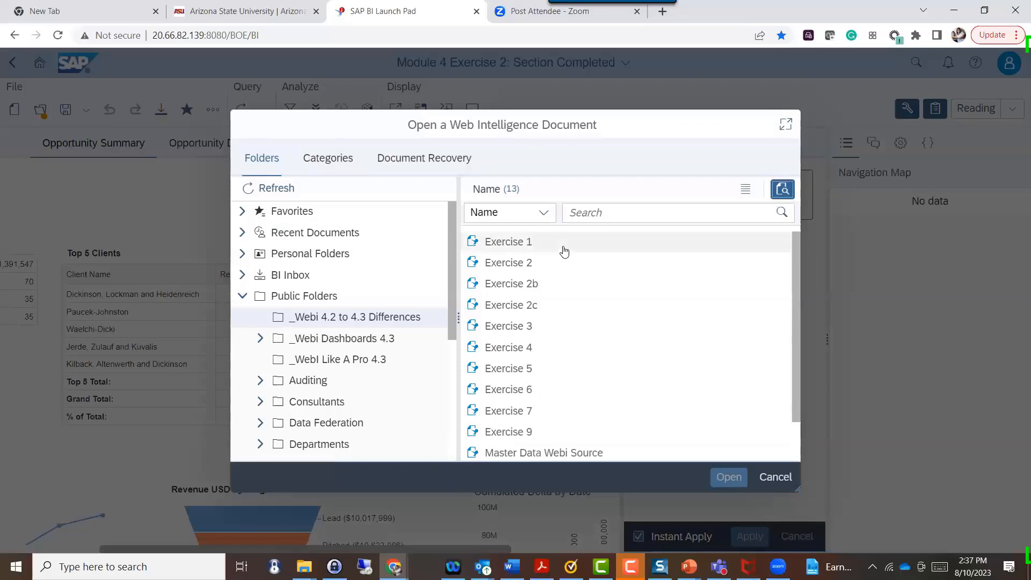
left_click(543, 213)
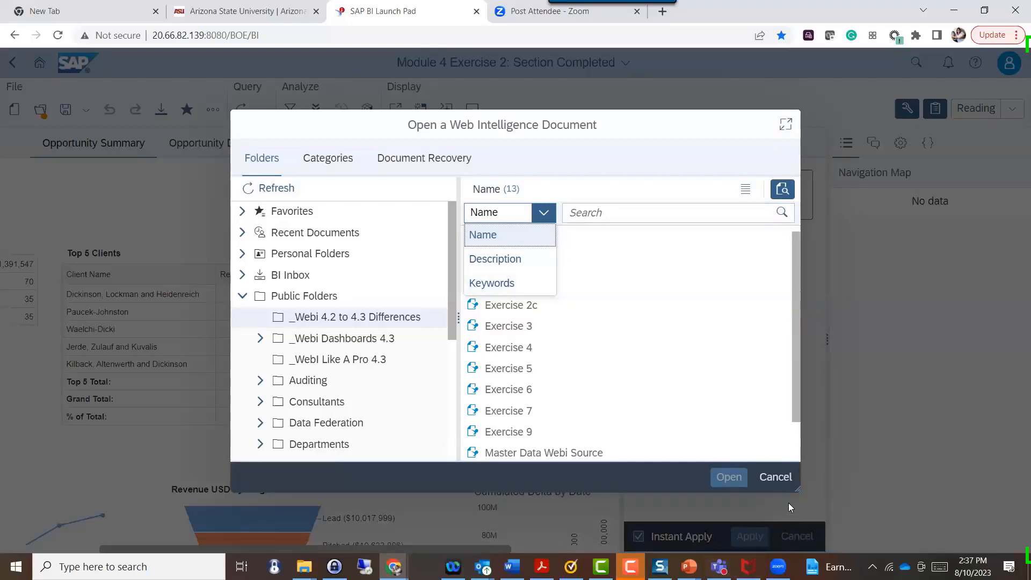
left_click(776, 477)
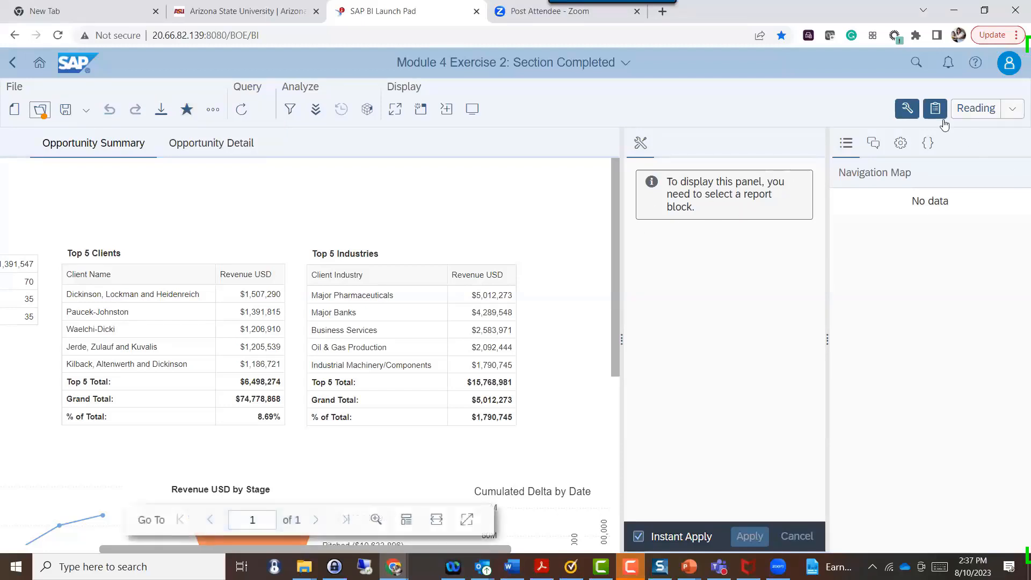
Remove the current document from the favorites and mark it as a favorite again.
left_click(184, 118)
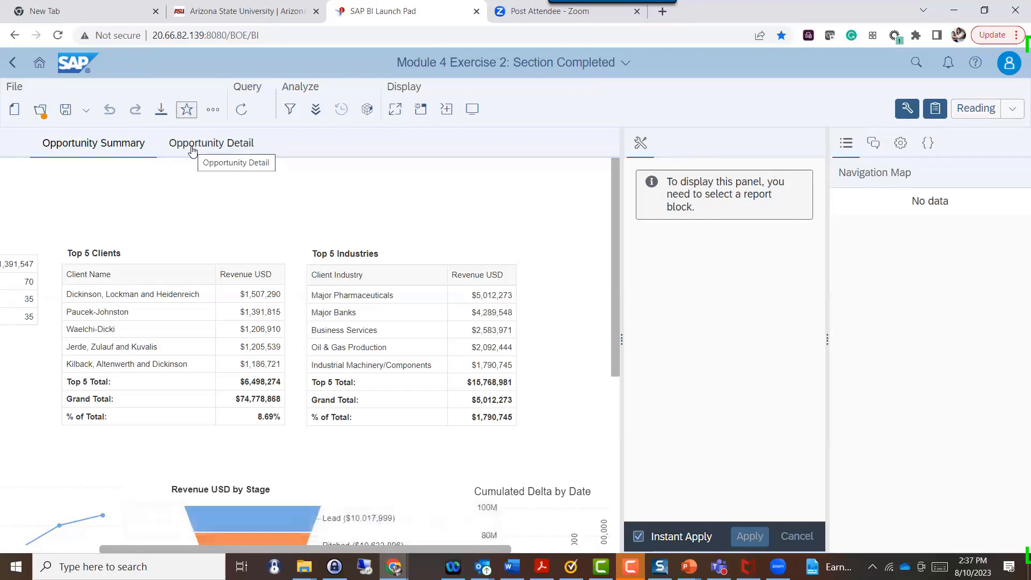
left_click(186, 110)
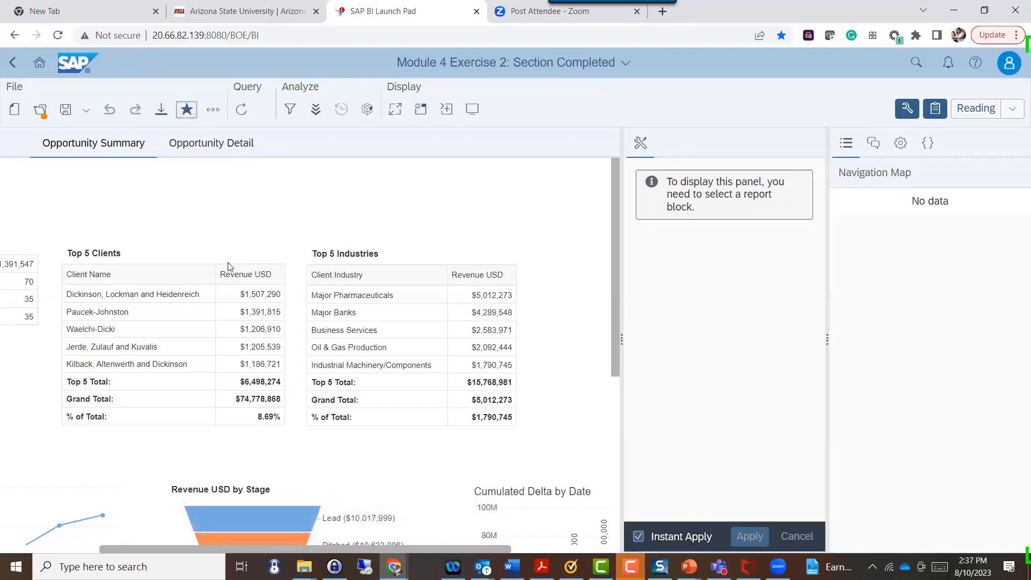
Return to the BI Launch Pad home page and look at the favorites and the actions available for the recent document "Mod 4 Exercise 2: Section".
left_click(33, 62)
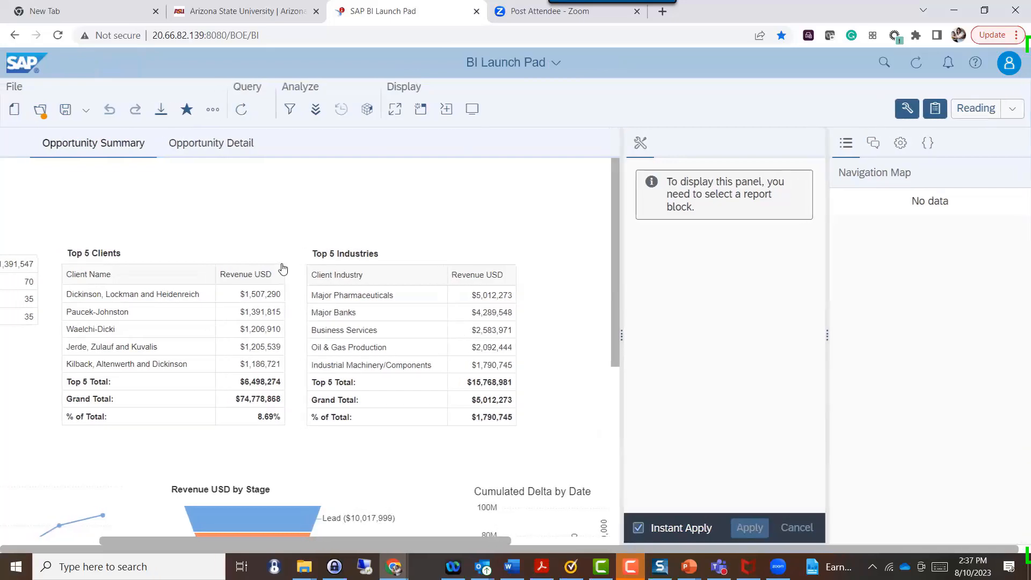
scroll(430, 364, "down", 2)
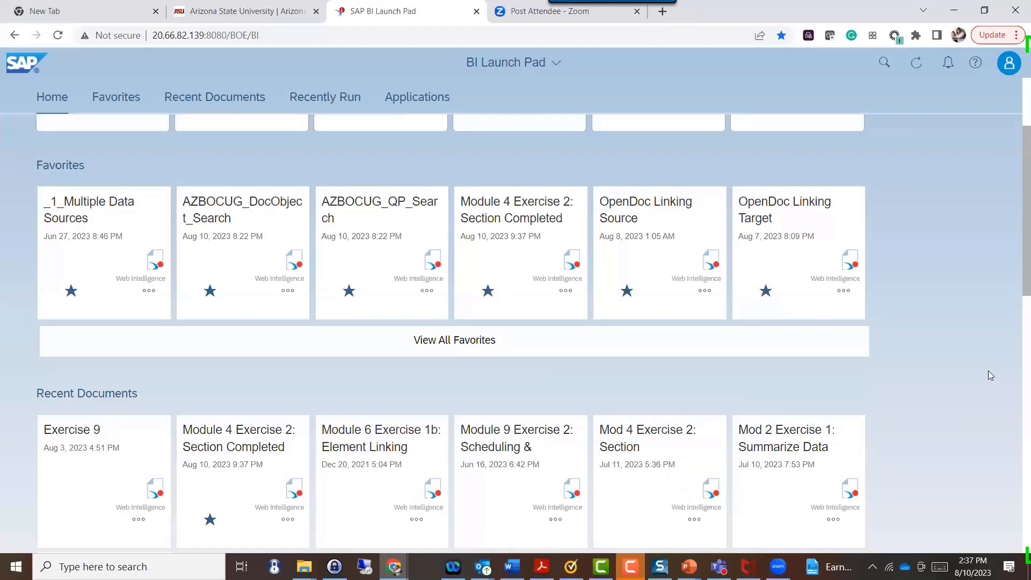
left_click(695, 521)
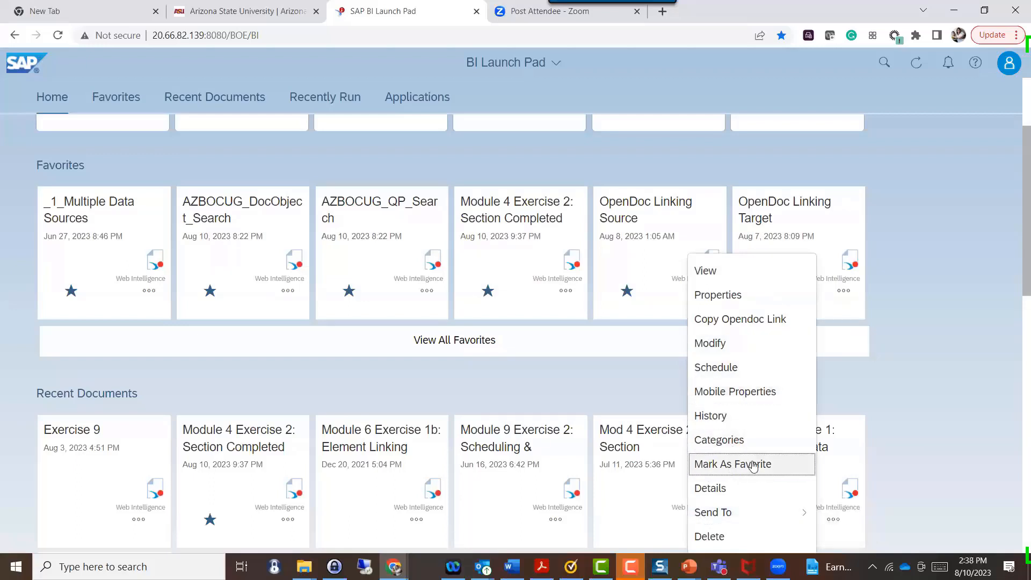
left_click(913, 389)
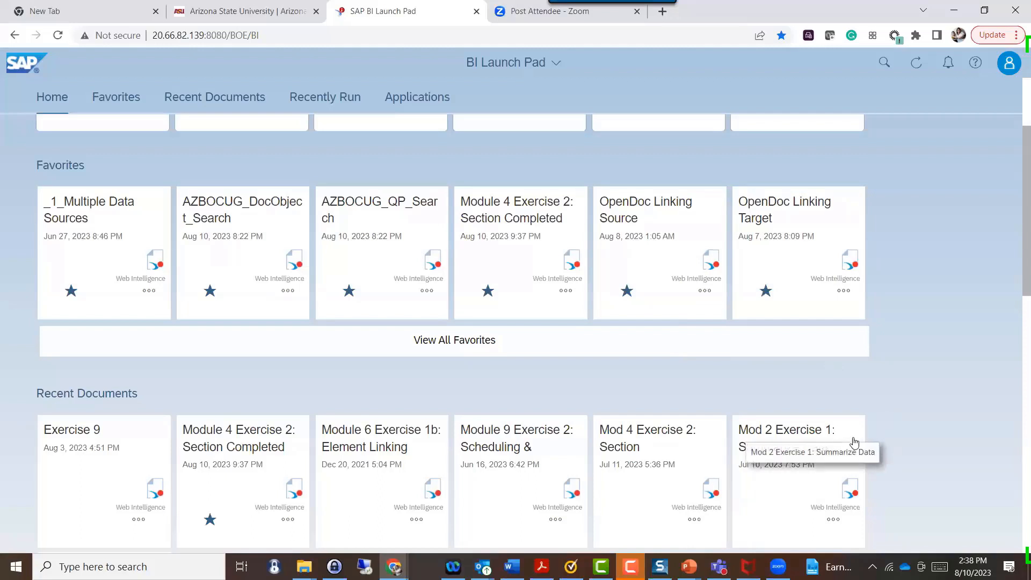
scroll(855, 436, "up", 1)
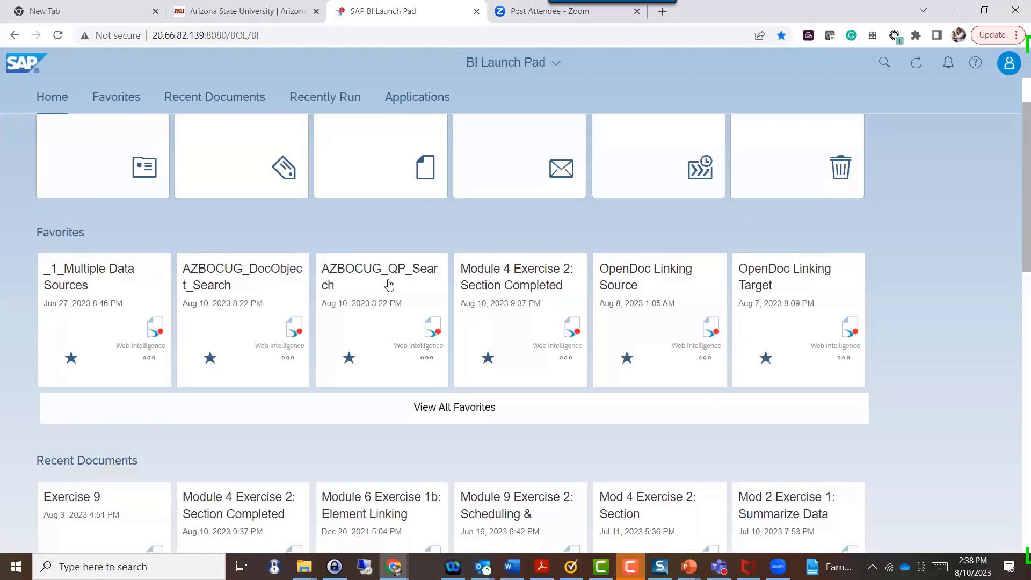
Switch to the PowerPoint slide show, advance to the "Search within Launchpad" slide, and switch back to the BI Launch Pad.
key("alt+Tab")
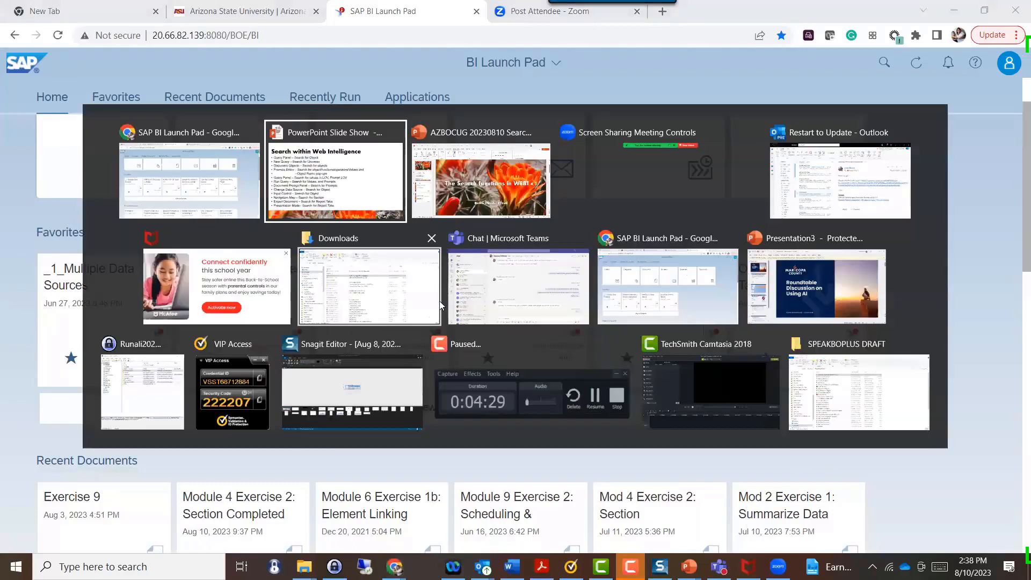
key("Right")
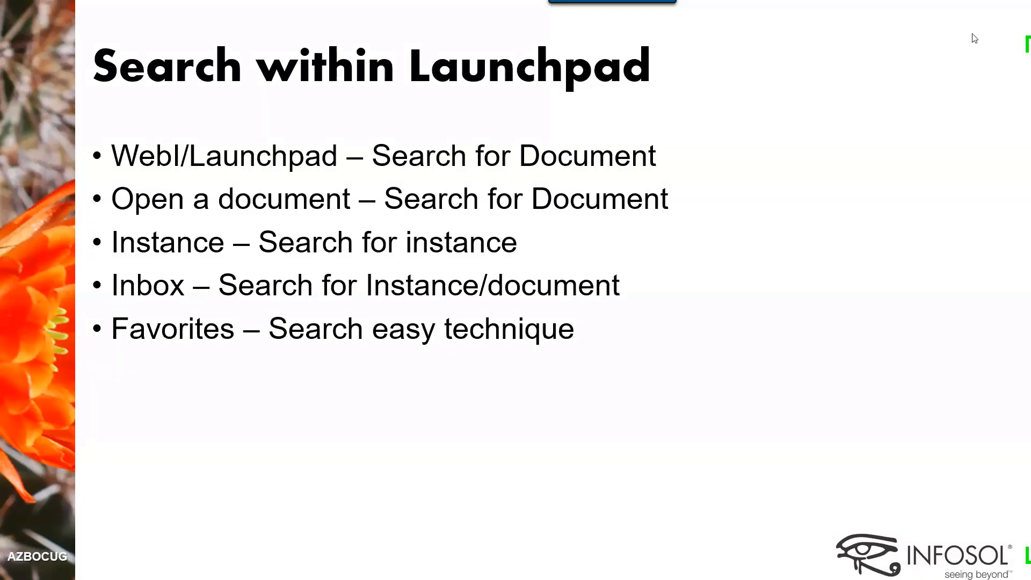
key("alt+Tab")
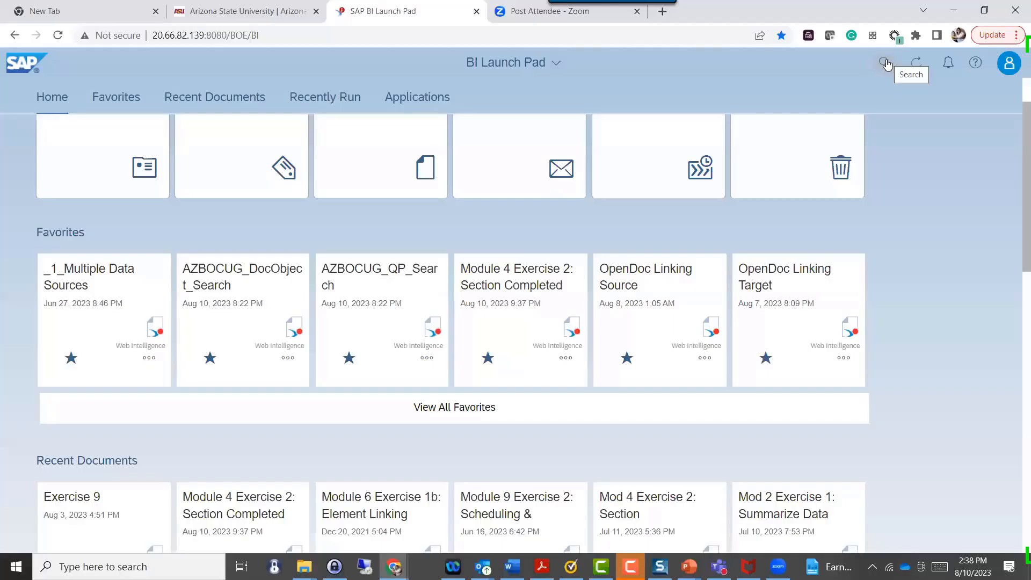
Search the launch pad for "Section", show the details of the first result, and look through the result list.
left_click(884, 64)
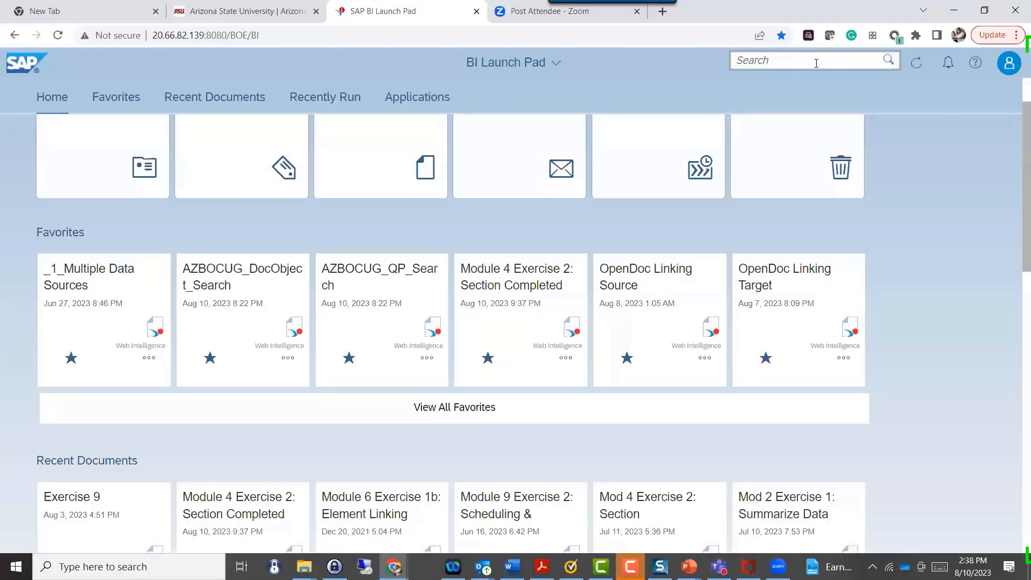
type("Section")
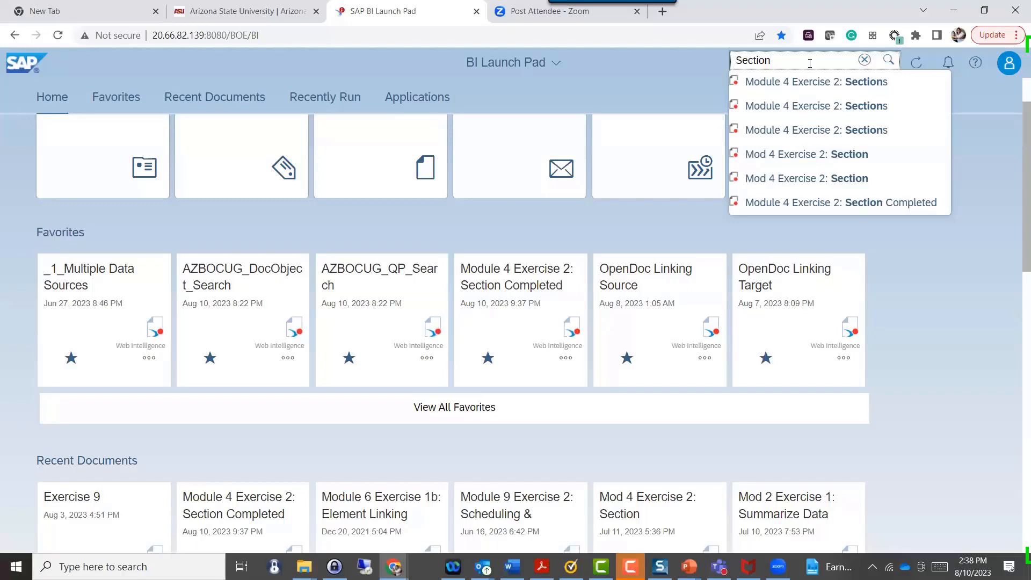
key("Return")
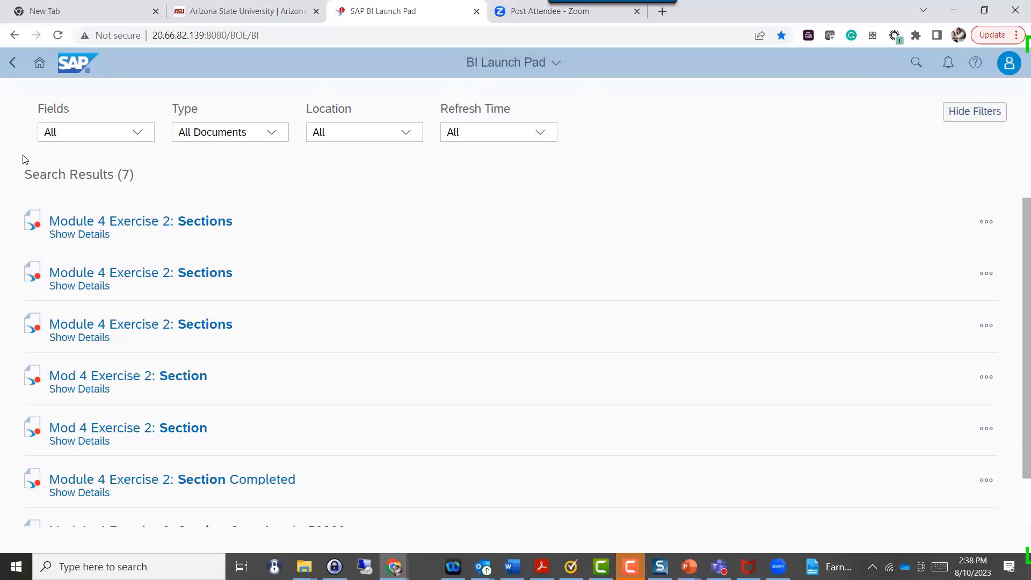
left_click(98, 236)
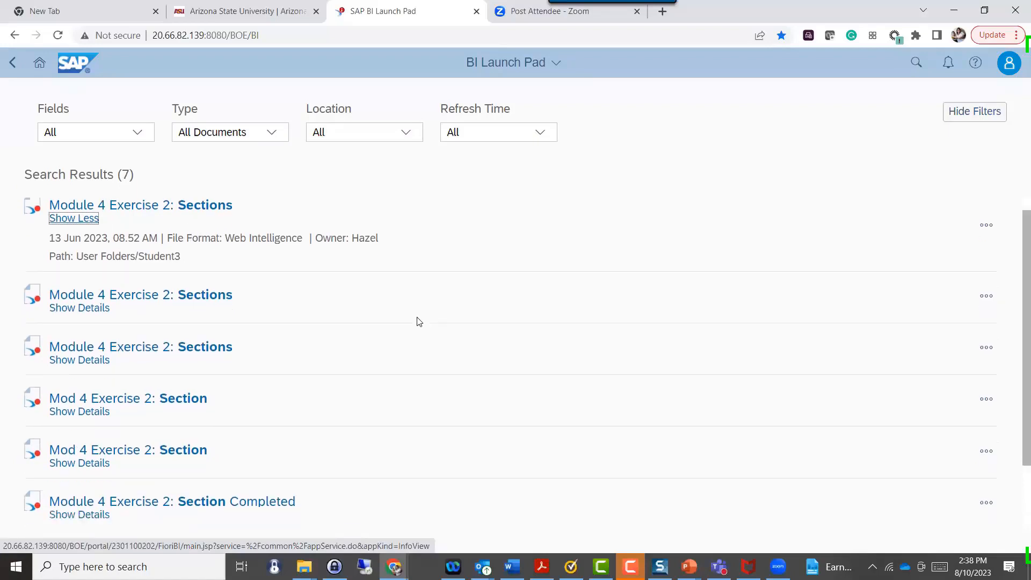
scroll(417, 319, "down", 2)
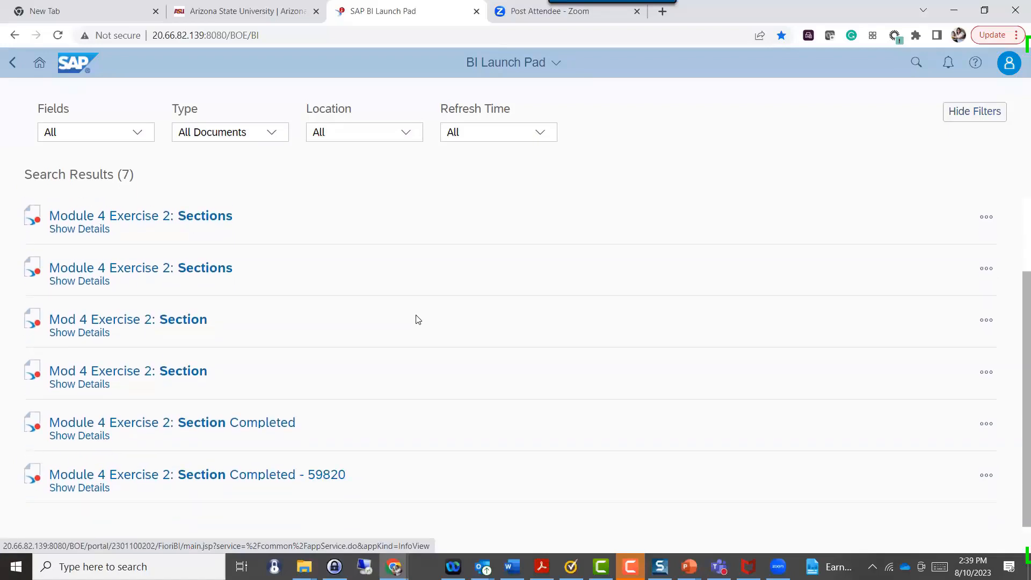
scroll(417, 320, "up", 2)
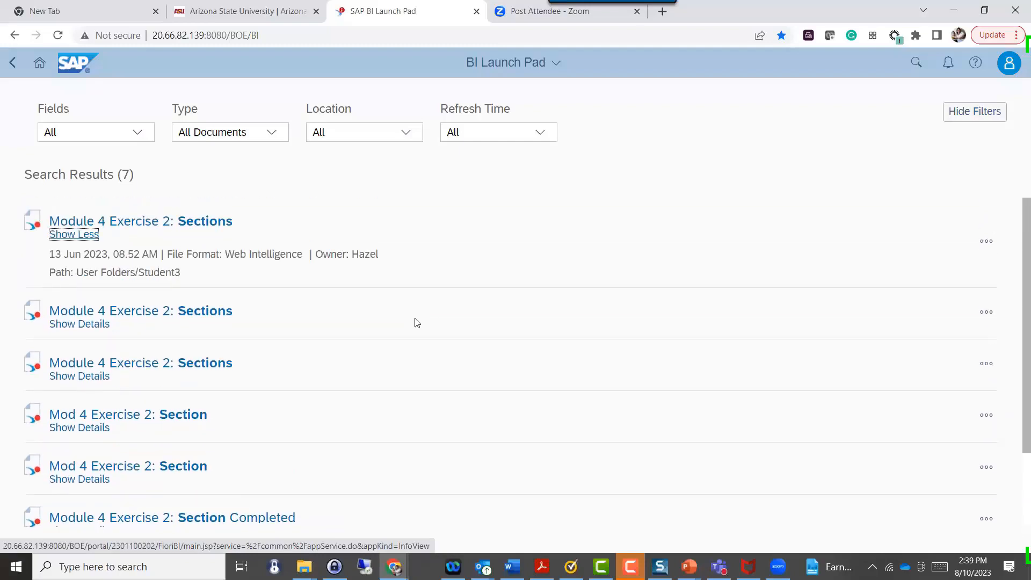
Filter the search results to the location "webi like a pro 4.3".
left_click(137, 131)
left_click(405, 132)
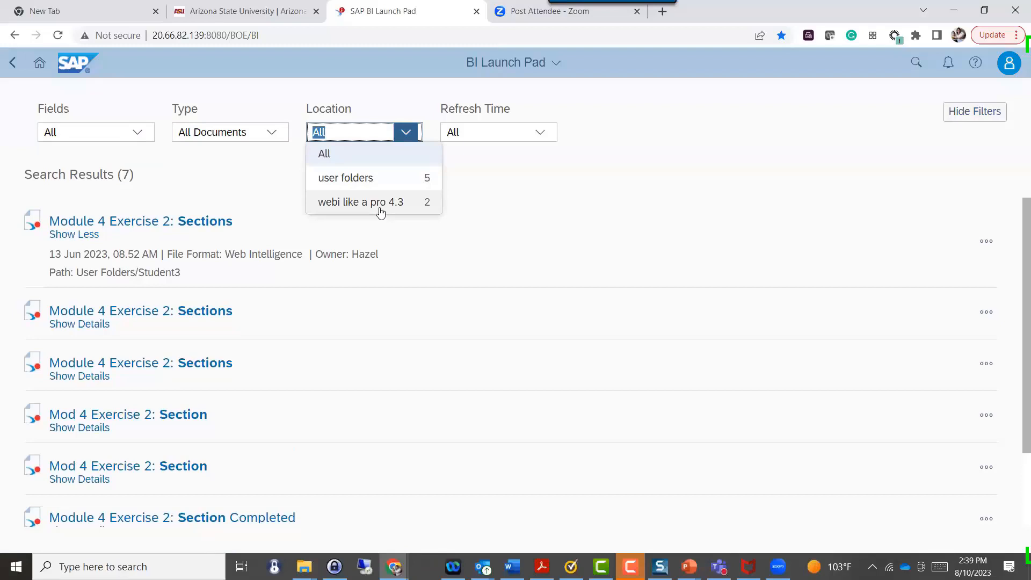
left_click(381, 211)
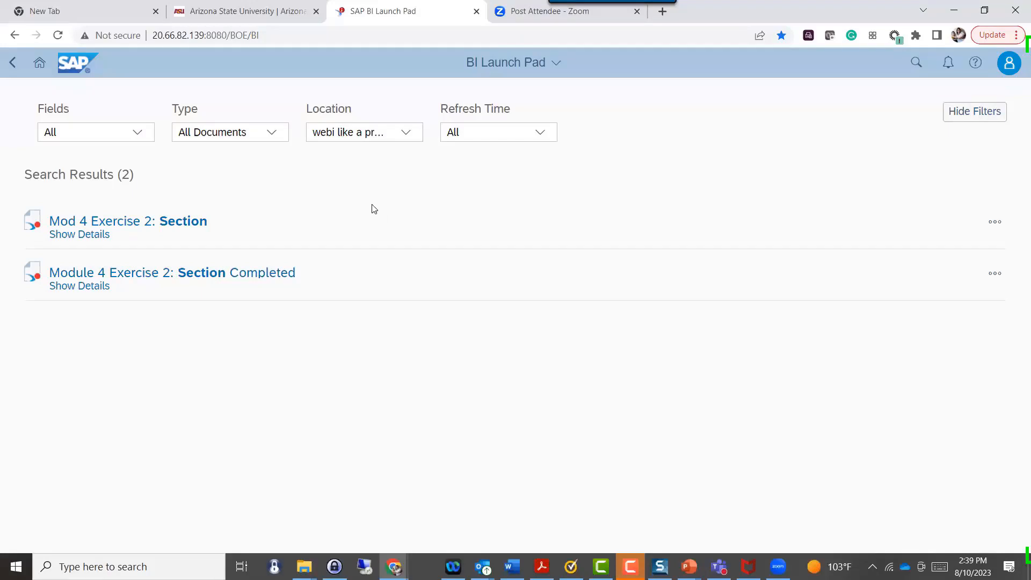
Go from the home page to Instances and list those with an instance time of 09.08.2022 - 10.08.2023.
left_click(39, 65)
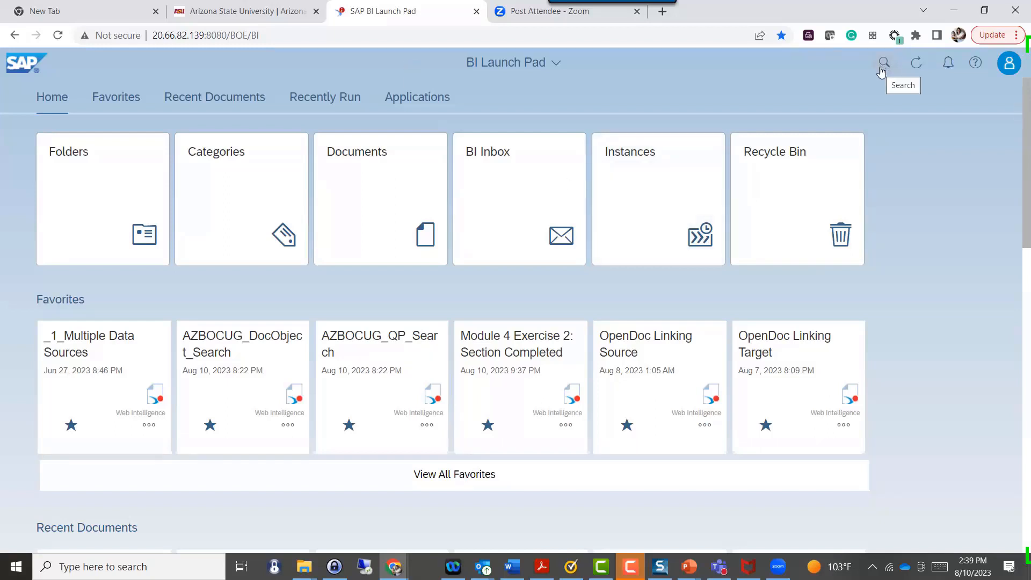
left_click(671, 192)
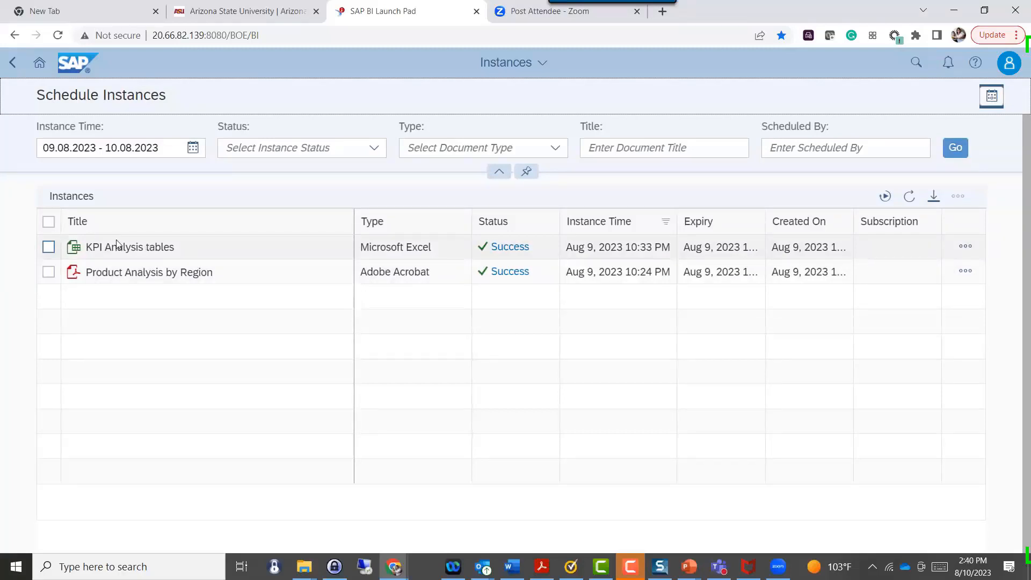
left_click(94, 147)
key("BackSpace")
type("2")
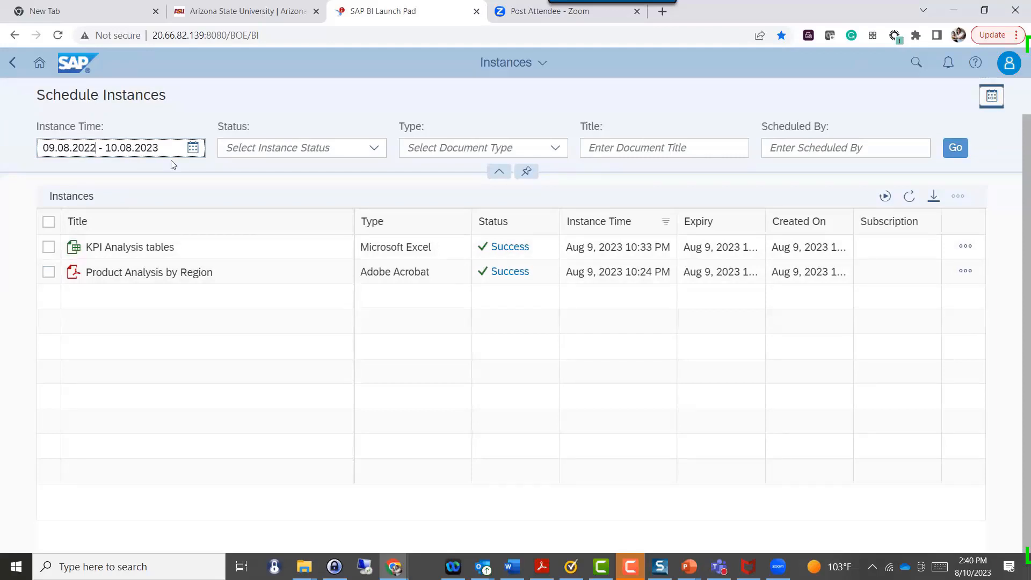
left_click(951, 150)
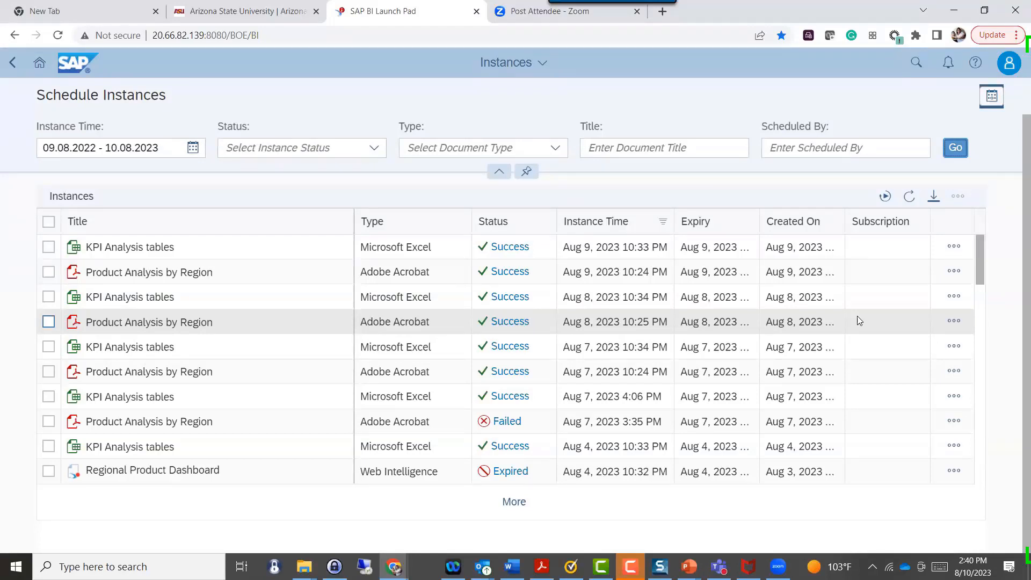
Filter the schedule instances to the Web Intelligence type and the Pending status.
left_click(555, 148)
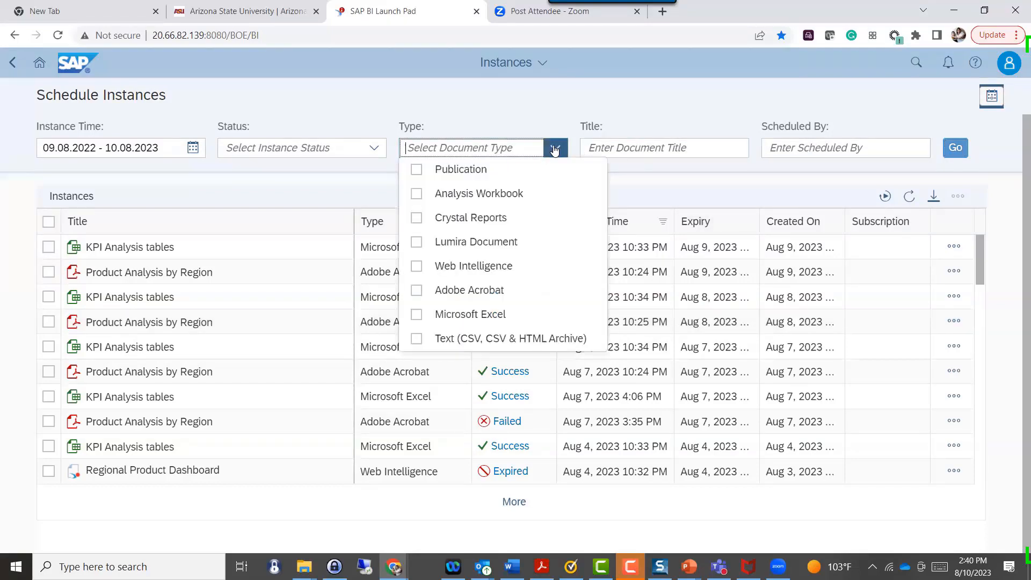
left_click(490, 276)
left_click(877, 148)
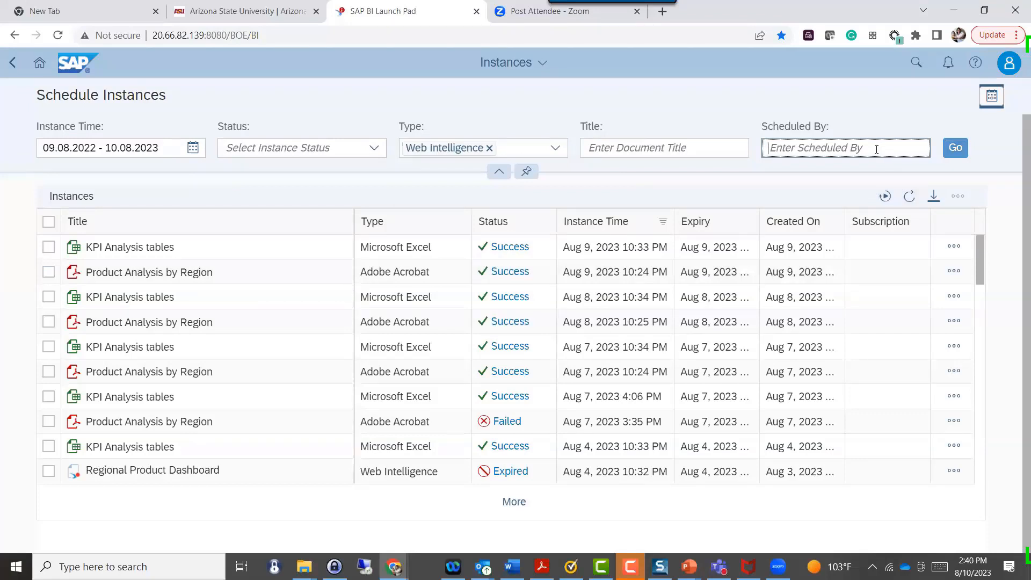
left_click(231, 153)
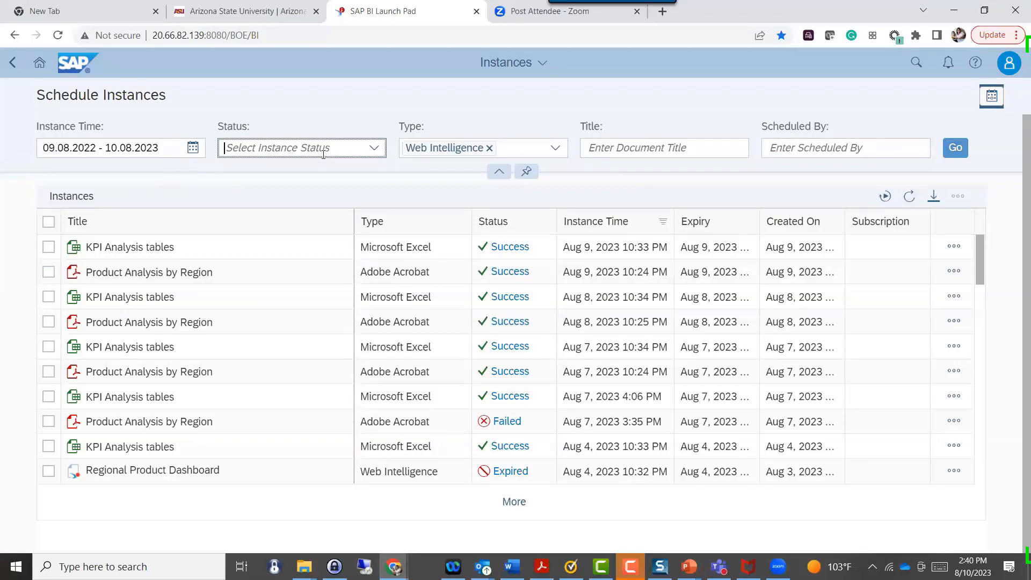
left_click(374, 150)
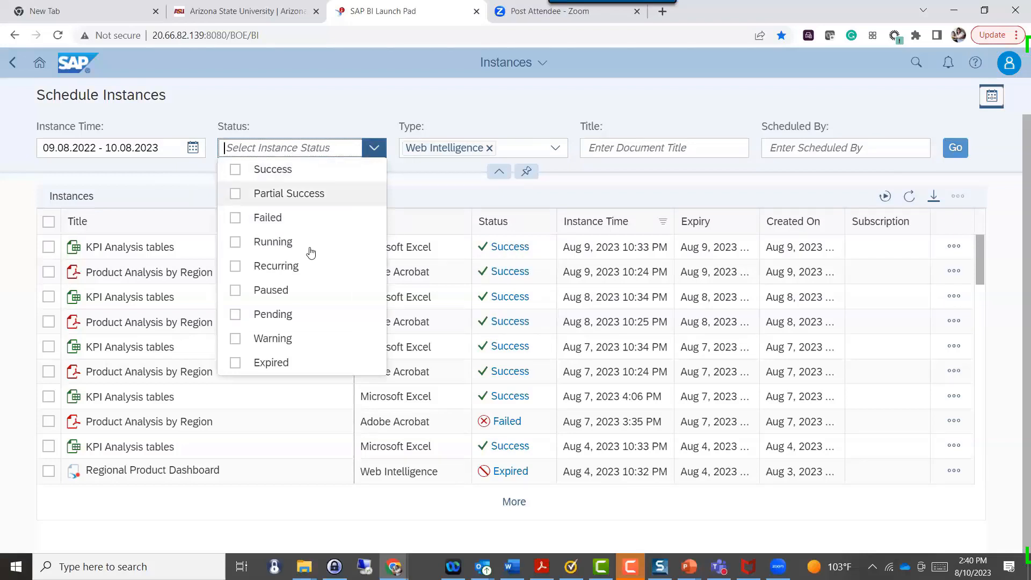
left_click(273, 314)
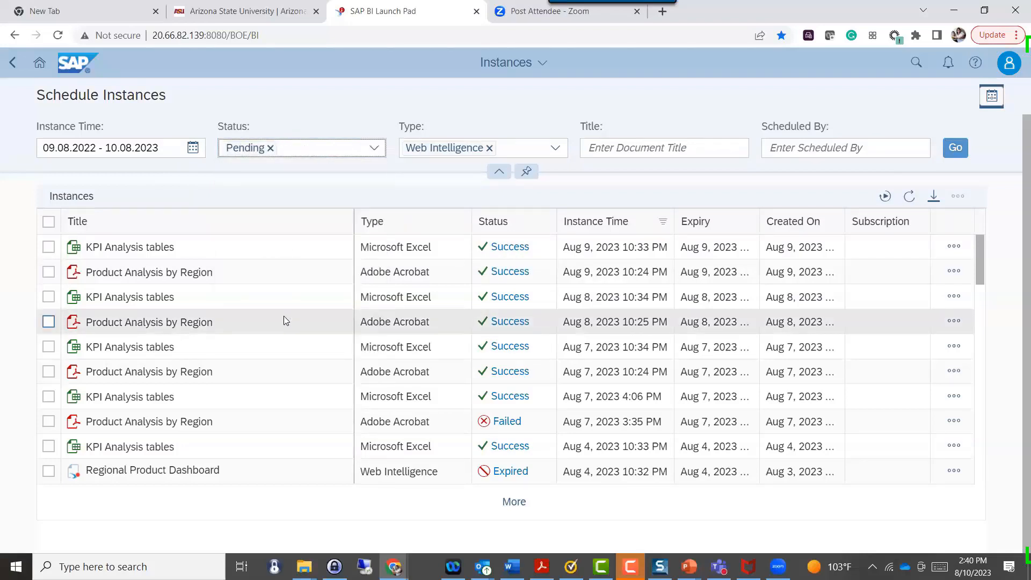
left_click(955, 153)
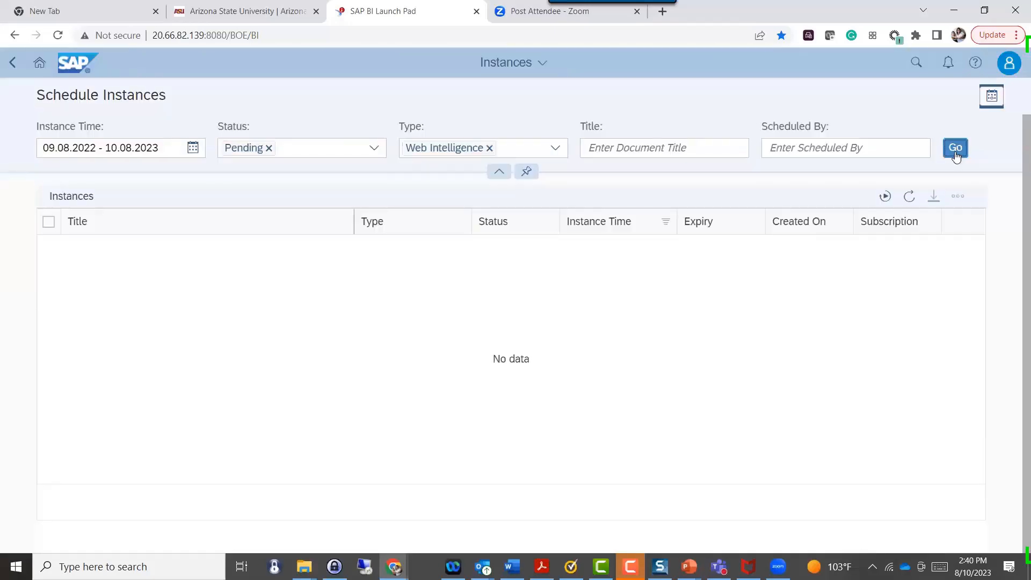
Add the Recurring status to the schedule instances filter and run the search again.
left_click(308, 151)
type("Re")
left_click(293, 170)
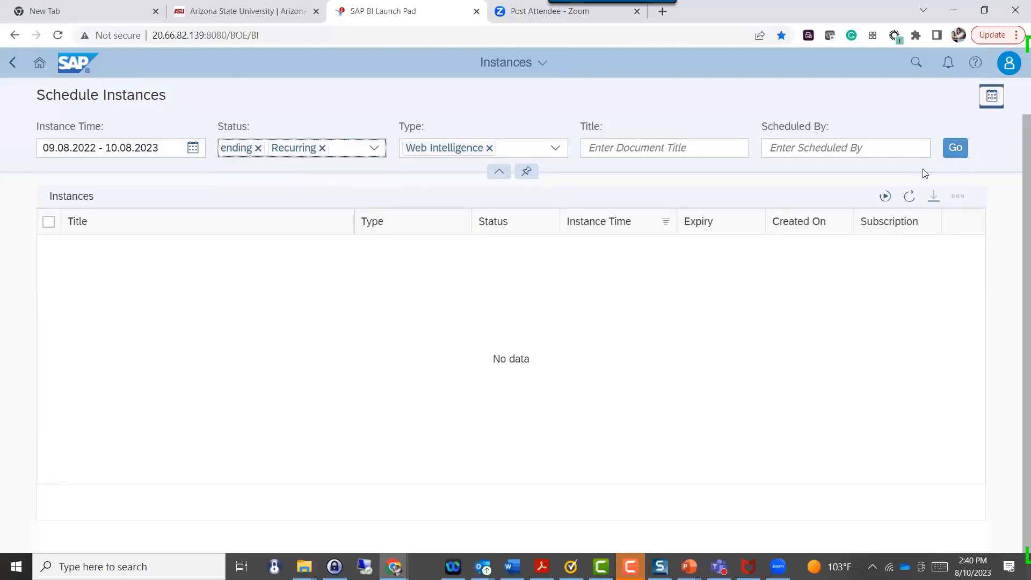
left_click(960, 148)
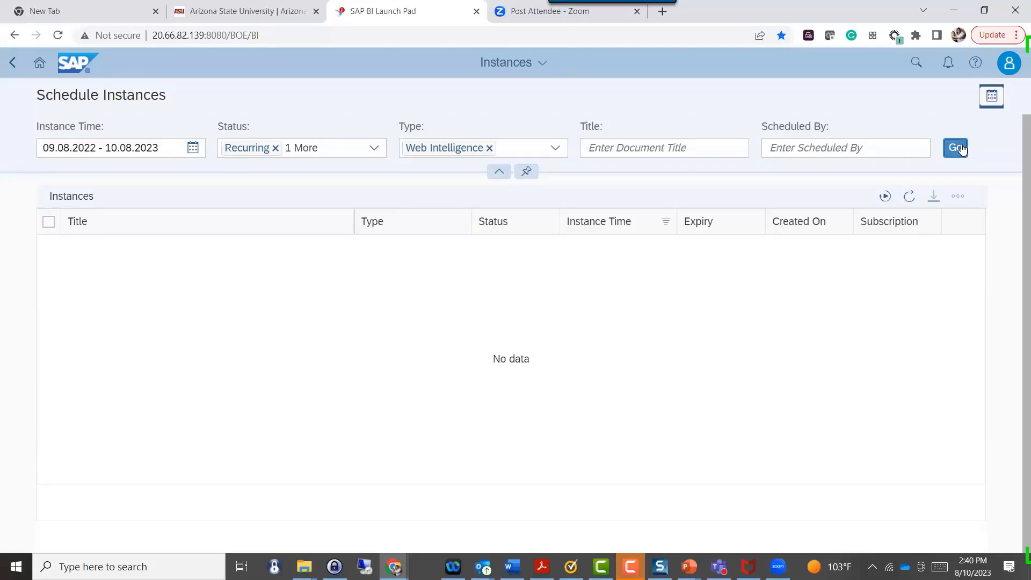
Show the schedule instances as a calendar in Week view and look through the hours of August 6 - 12, 2023.
left_click(992, 100)
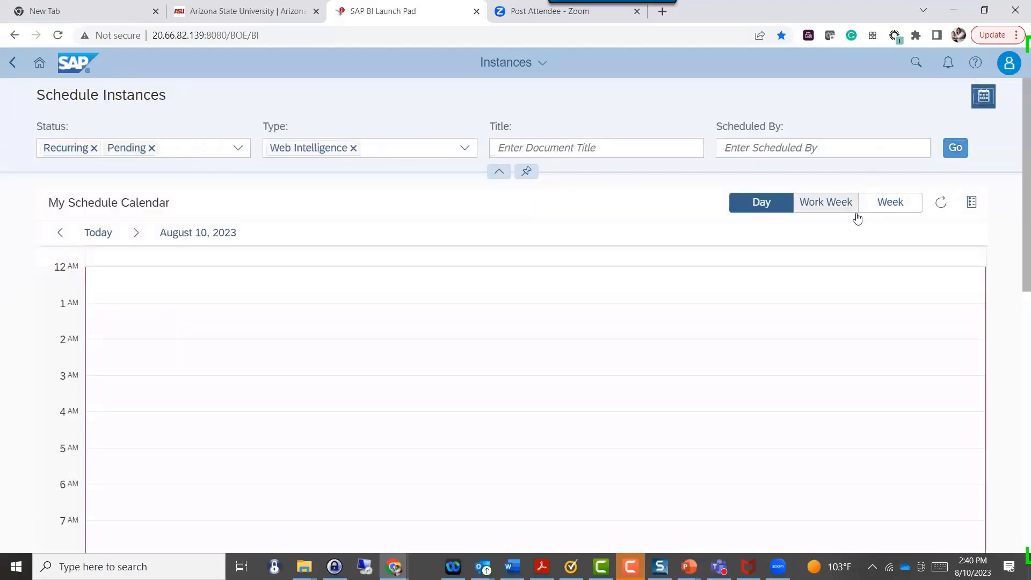
left_click(882, 208)
left_click(890, 202)
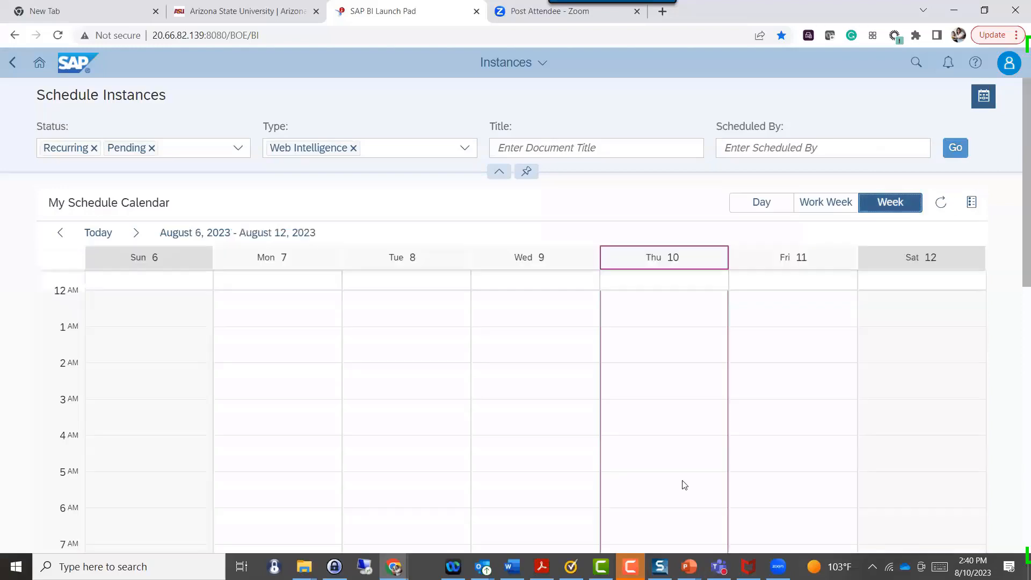
scroll(746, 408, "down", 5)
scroll(747, 408, "down", 5)
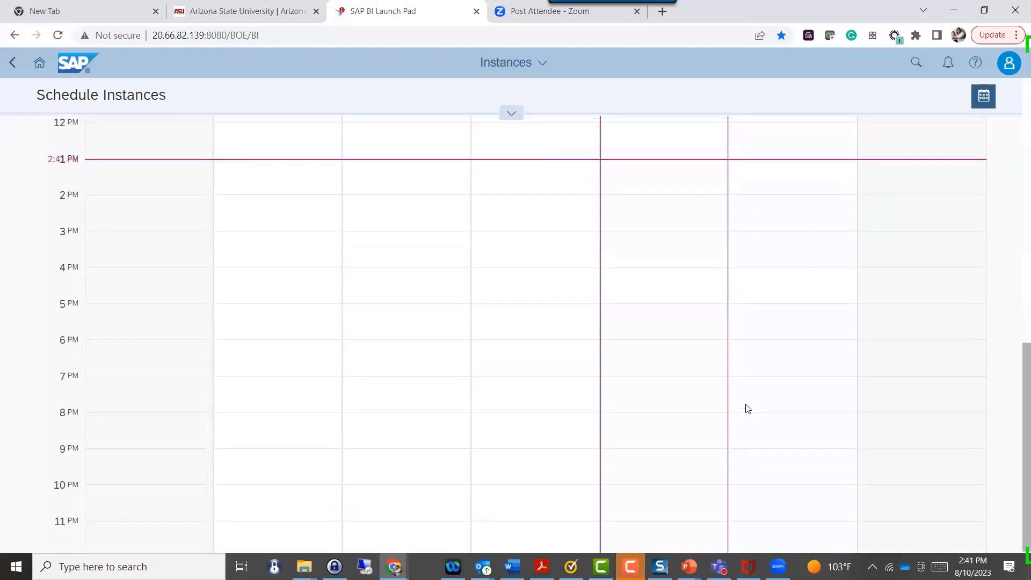
scroll(747, 408, "up", 15)
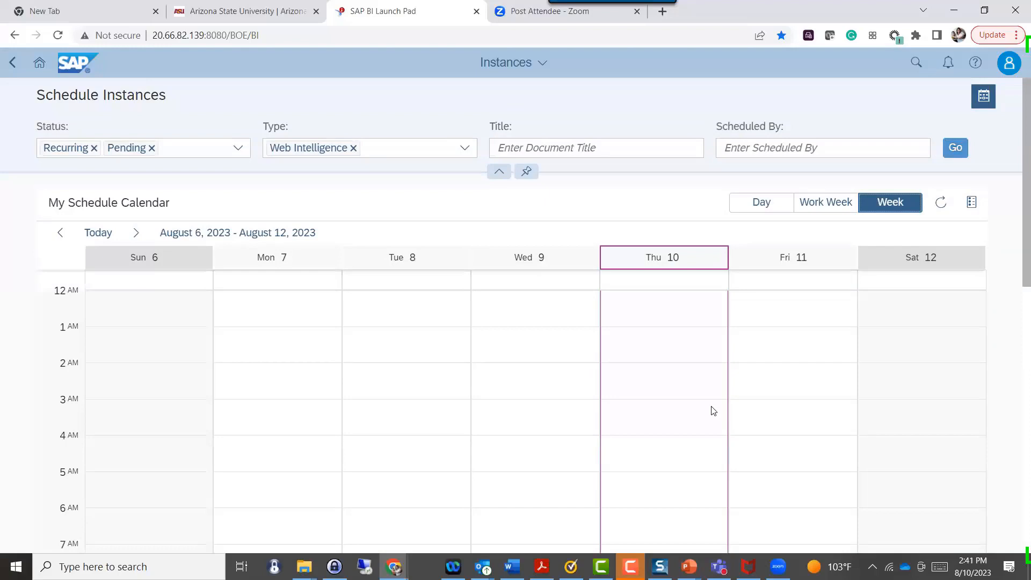
scroll(708, 415, "down", 5)
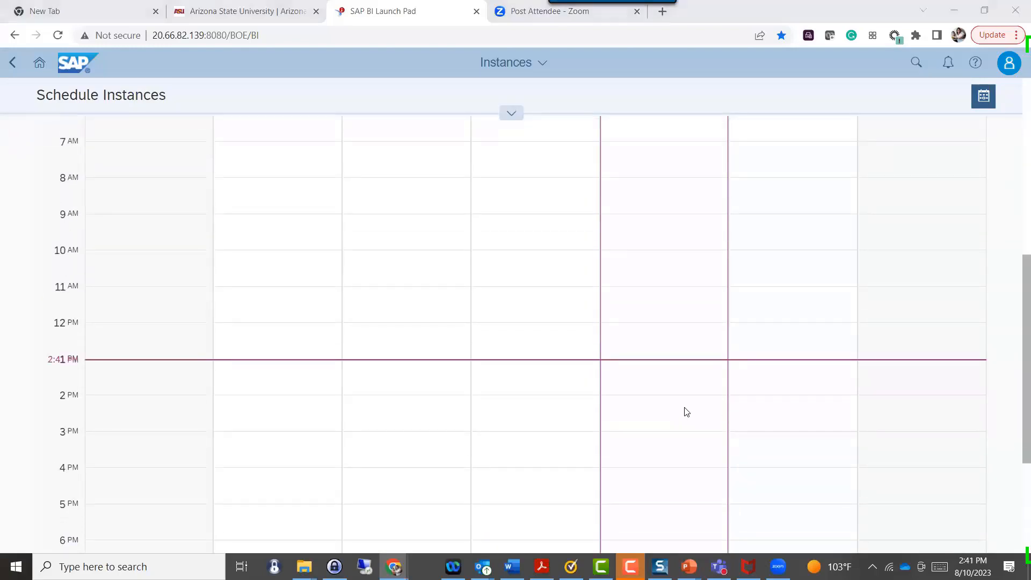
Switch to the presentation slide show and advance from the "Search within Launchpad" slide to the "Wish List" slide.
key("alt+Tab")
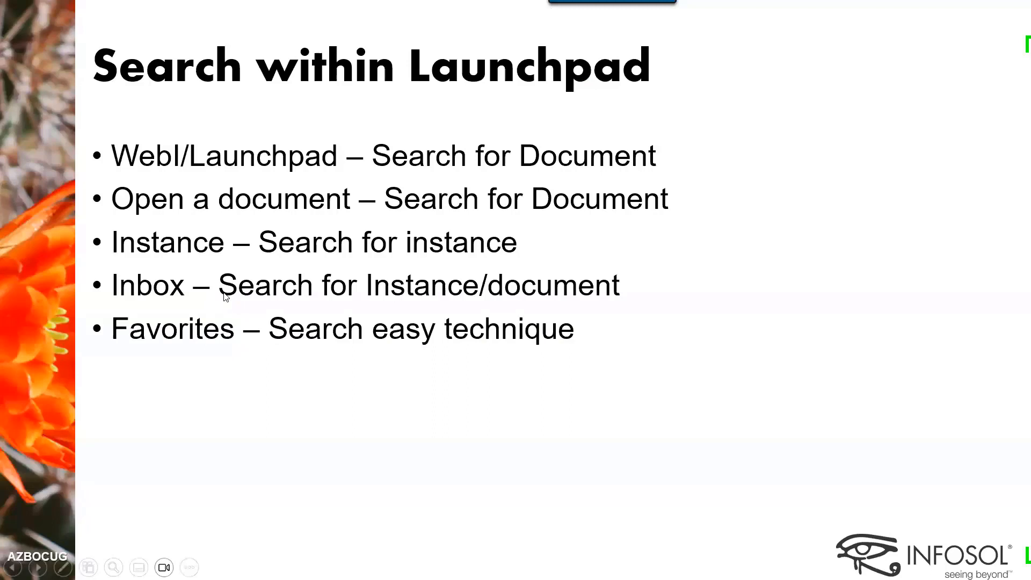
key("alt+Tab")
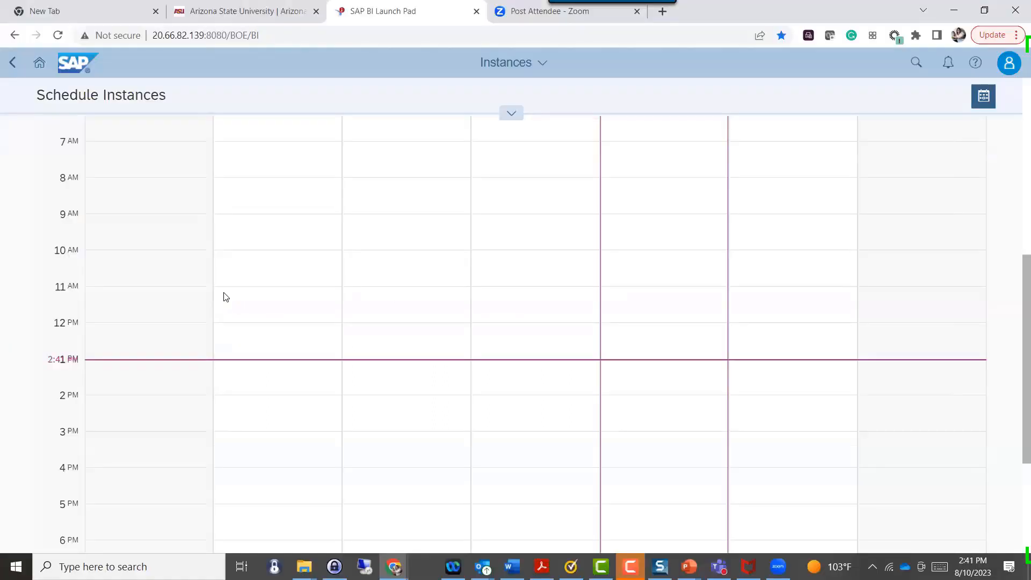
key("alt+Tab")
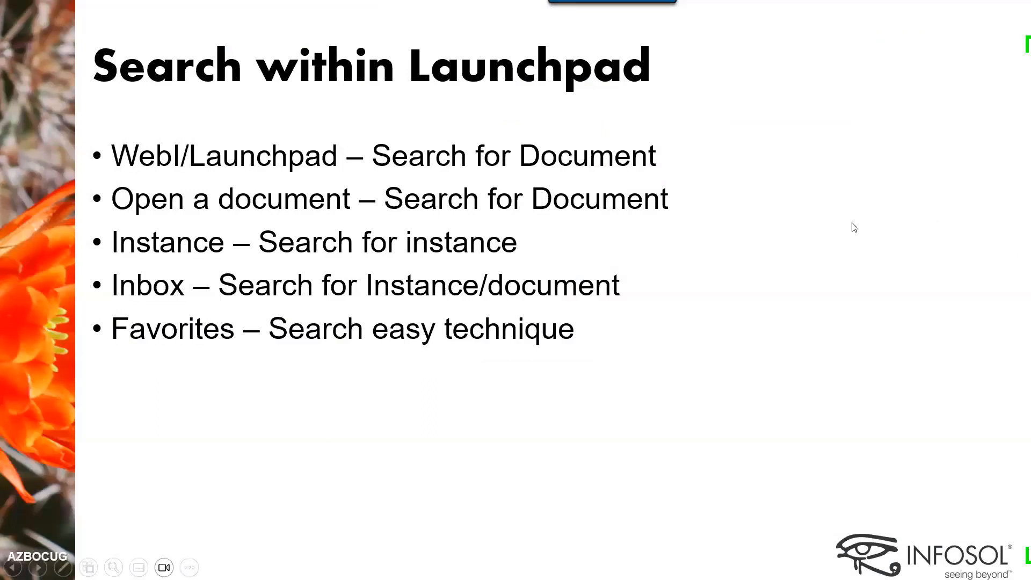
key("Right")
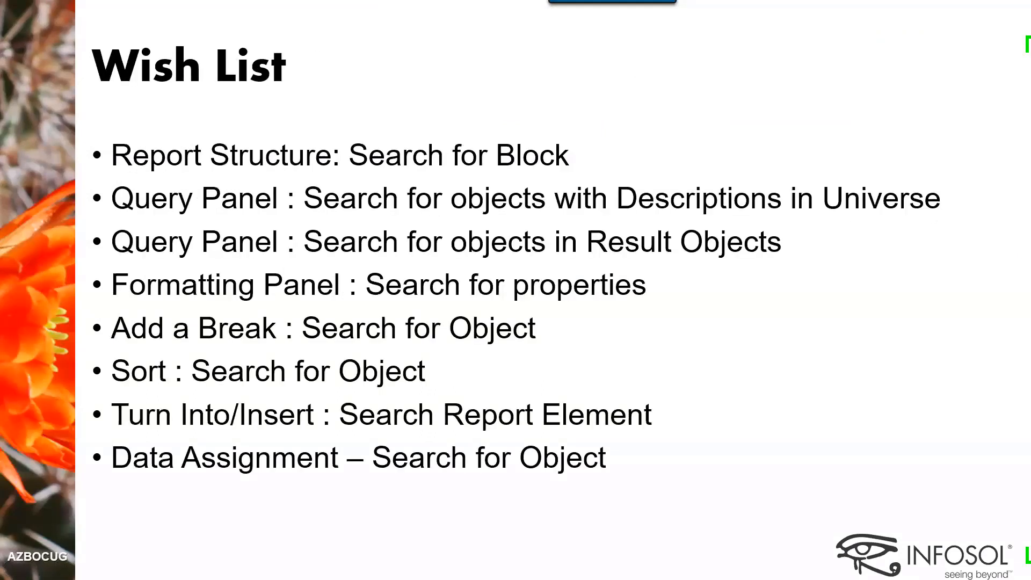
key("alt+Tab")
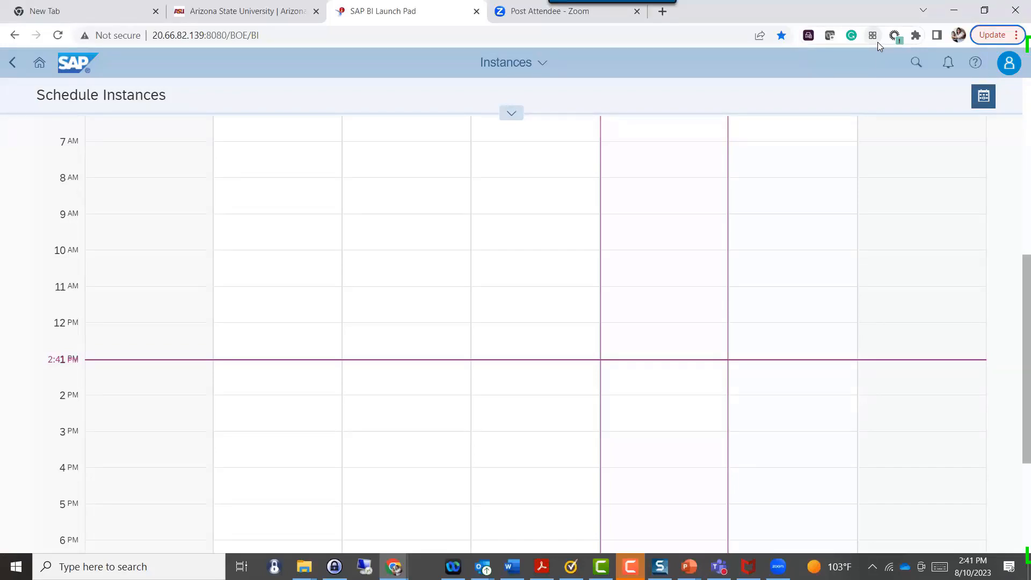
key("alt+Tab")
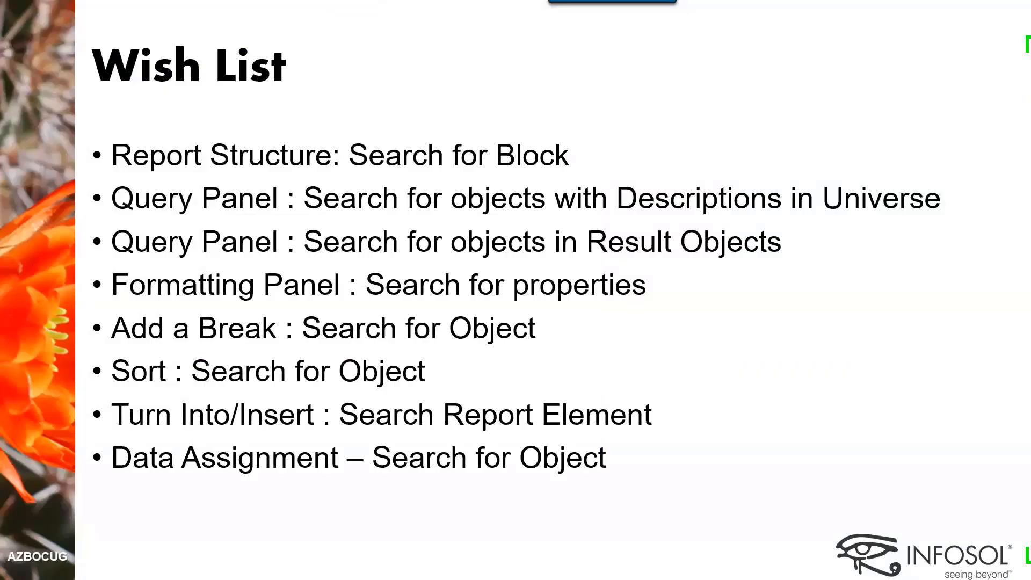